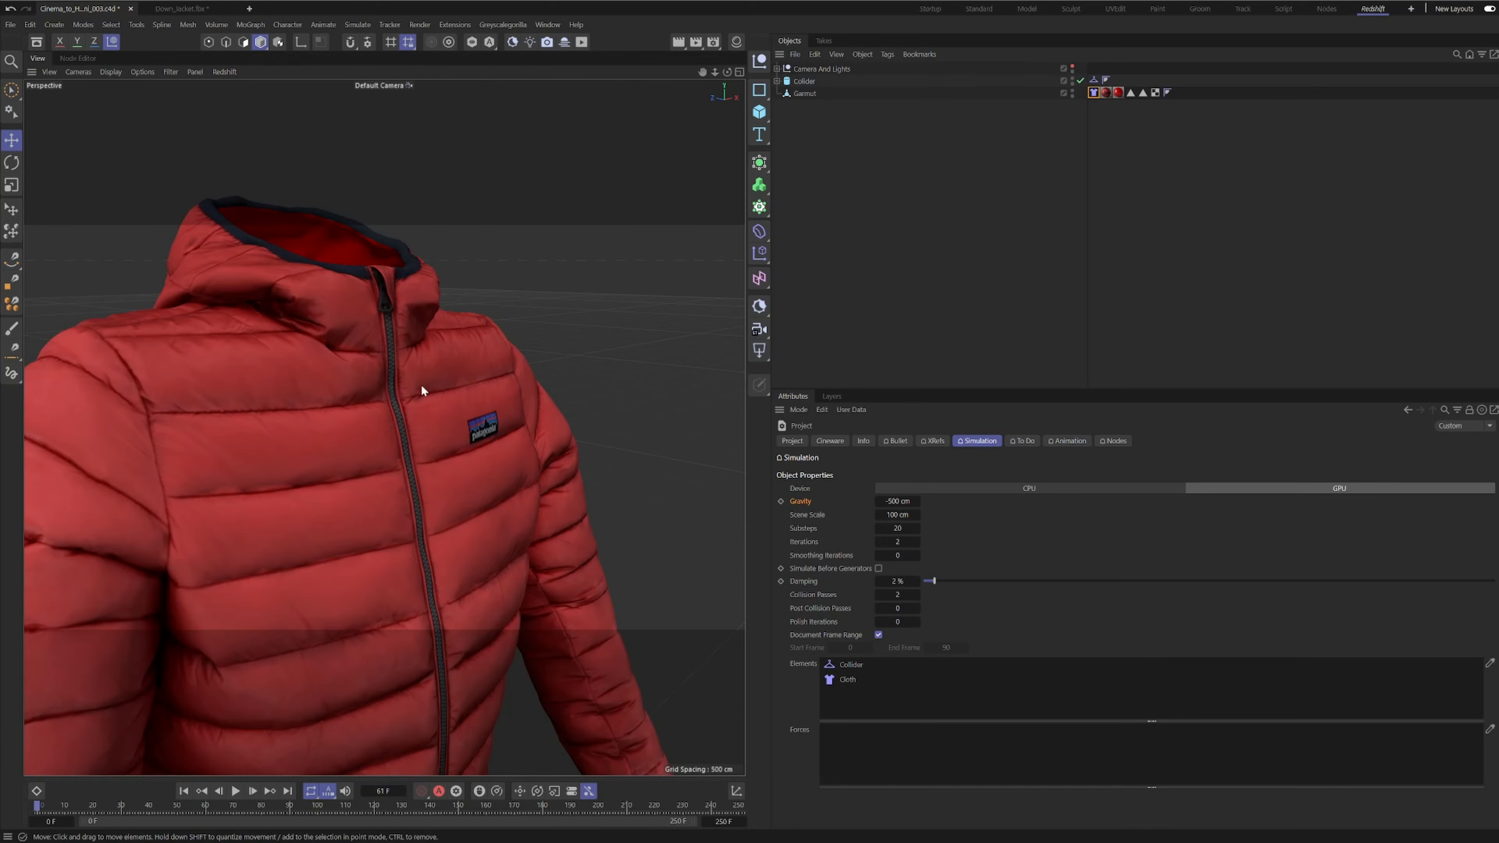
- Examine the jacket's mesh topology around the hood and chest with wireframe lines displayed
left_click_drag(420, 384, 506, 408, "alt")
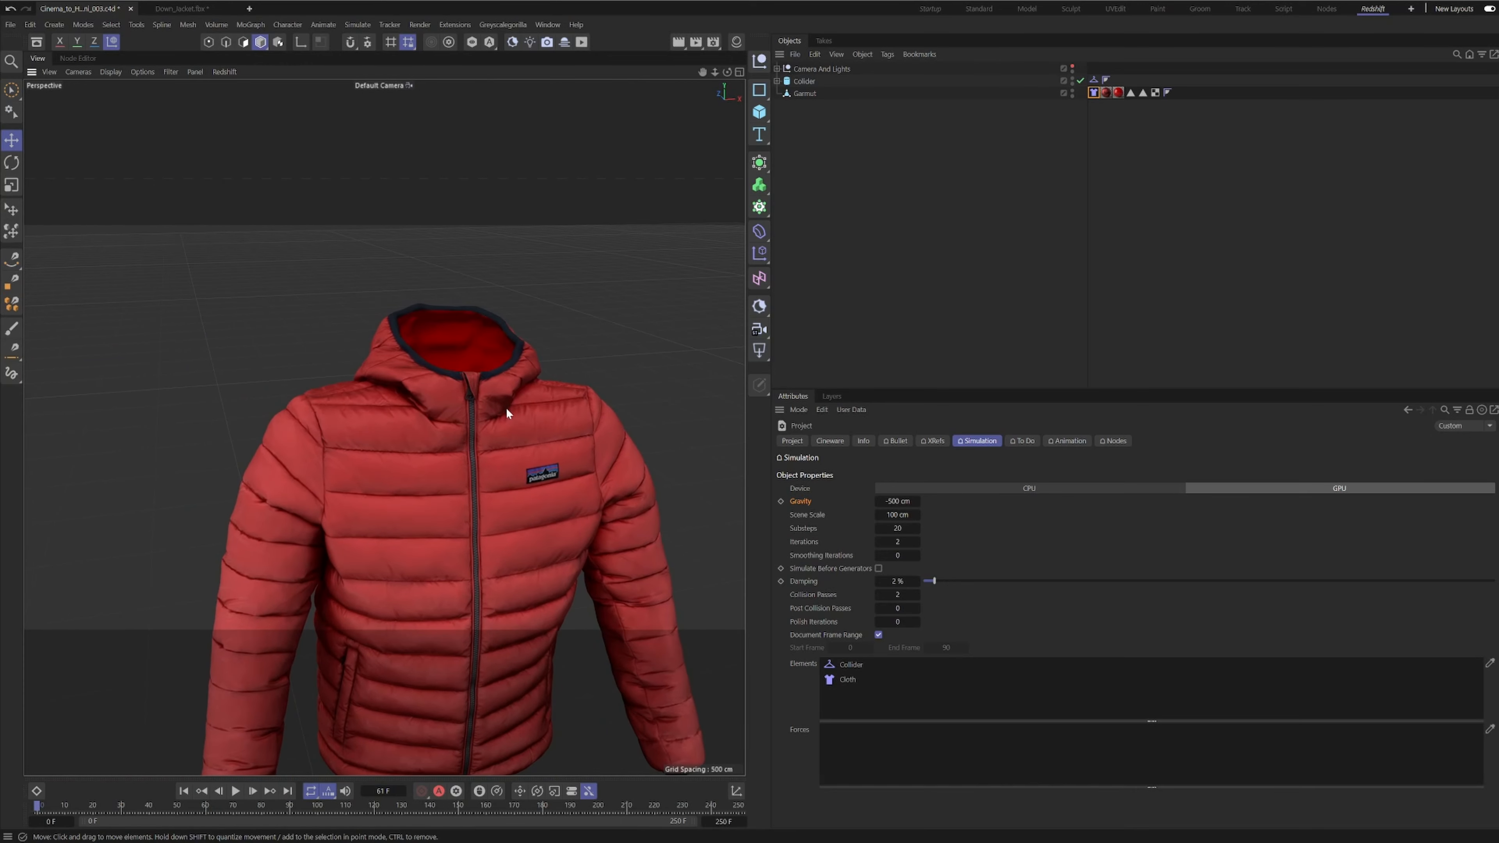
key("n")
key("b")
right_click_drag(383, 406, 487, 378, "alt")
left_click_drag(487, 380, 469, 471, "alt")
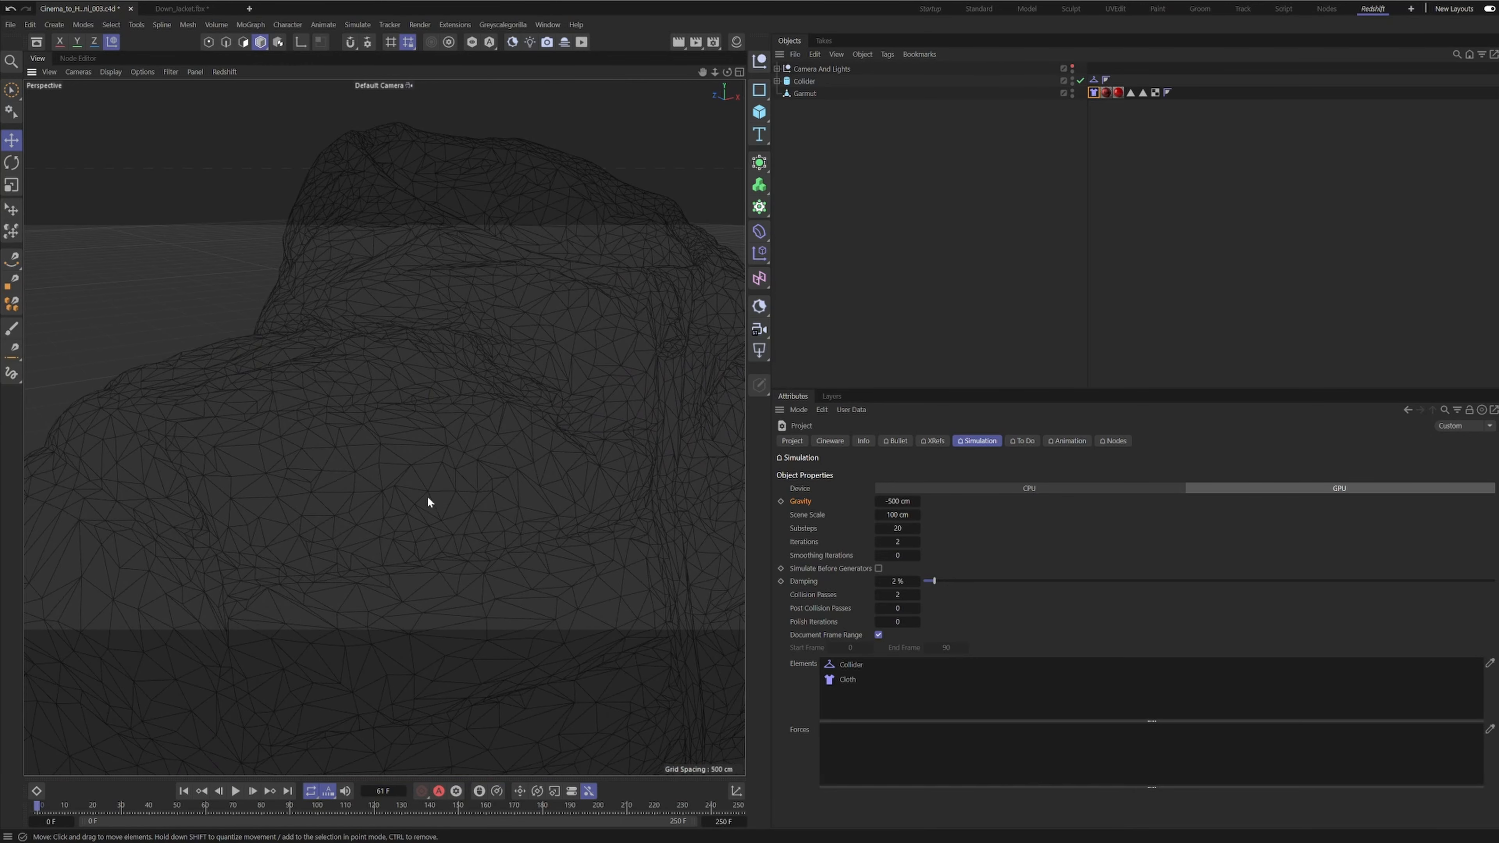
right_click_drag(428, 501, 490, 452, "alt")
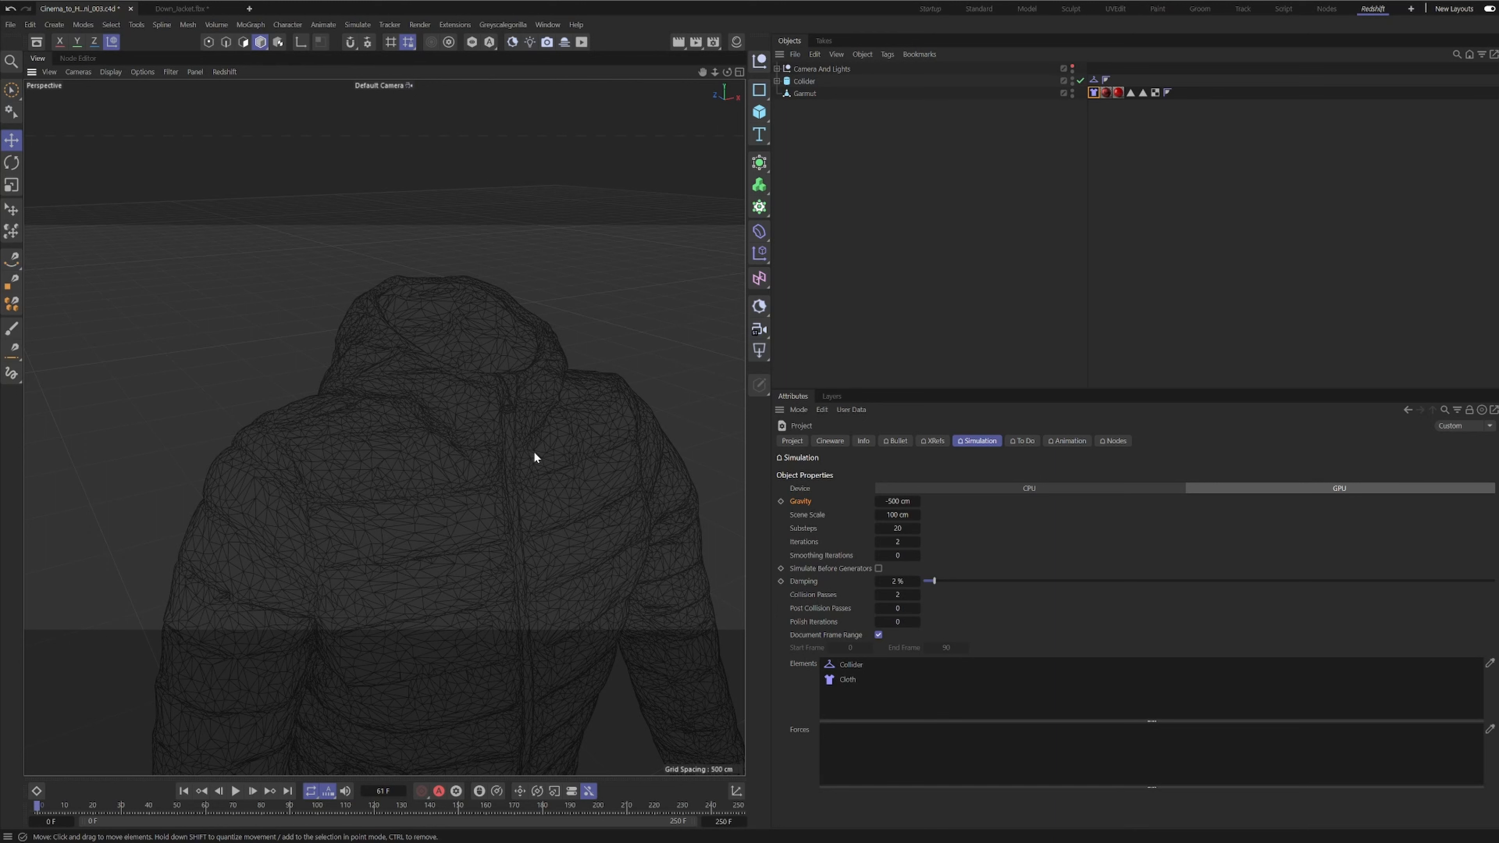
left_click_drag(534, 452, 513, 444, "alt")
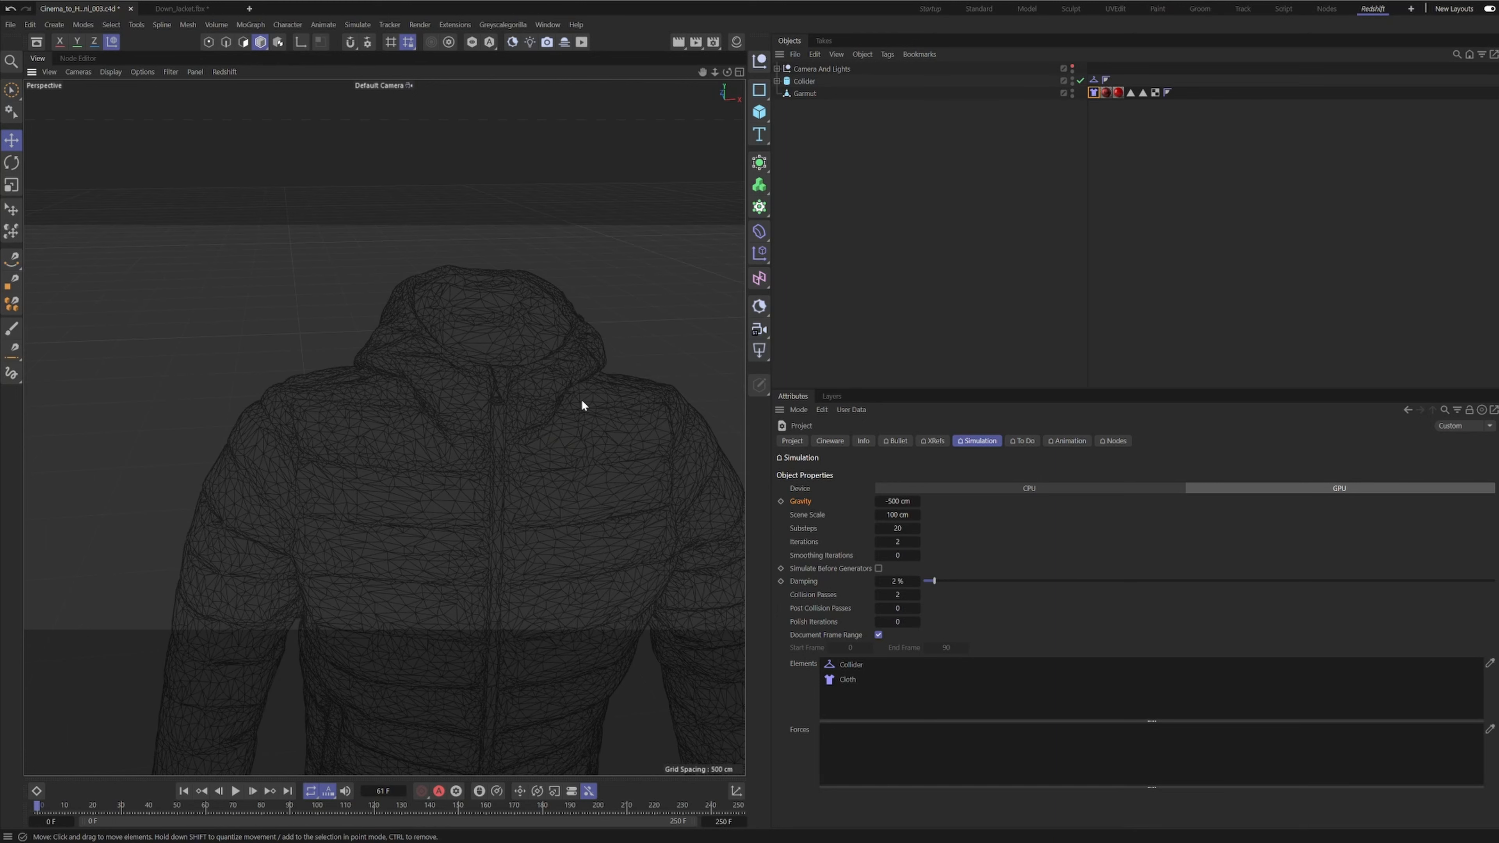
left_click_drag(590, 391, 530, 421, "alt")
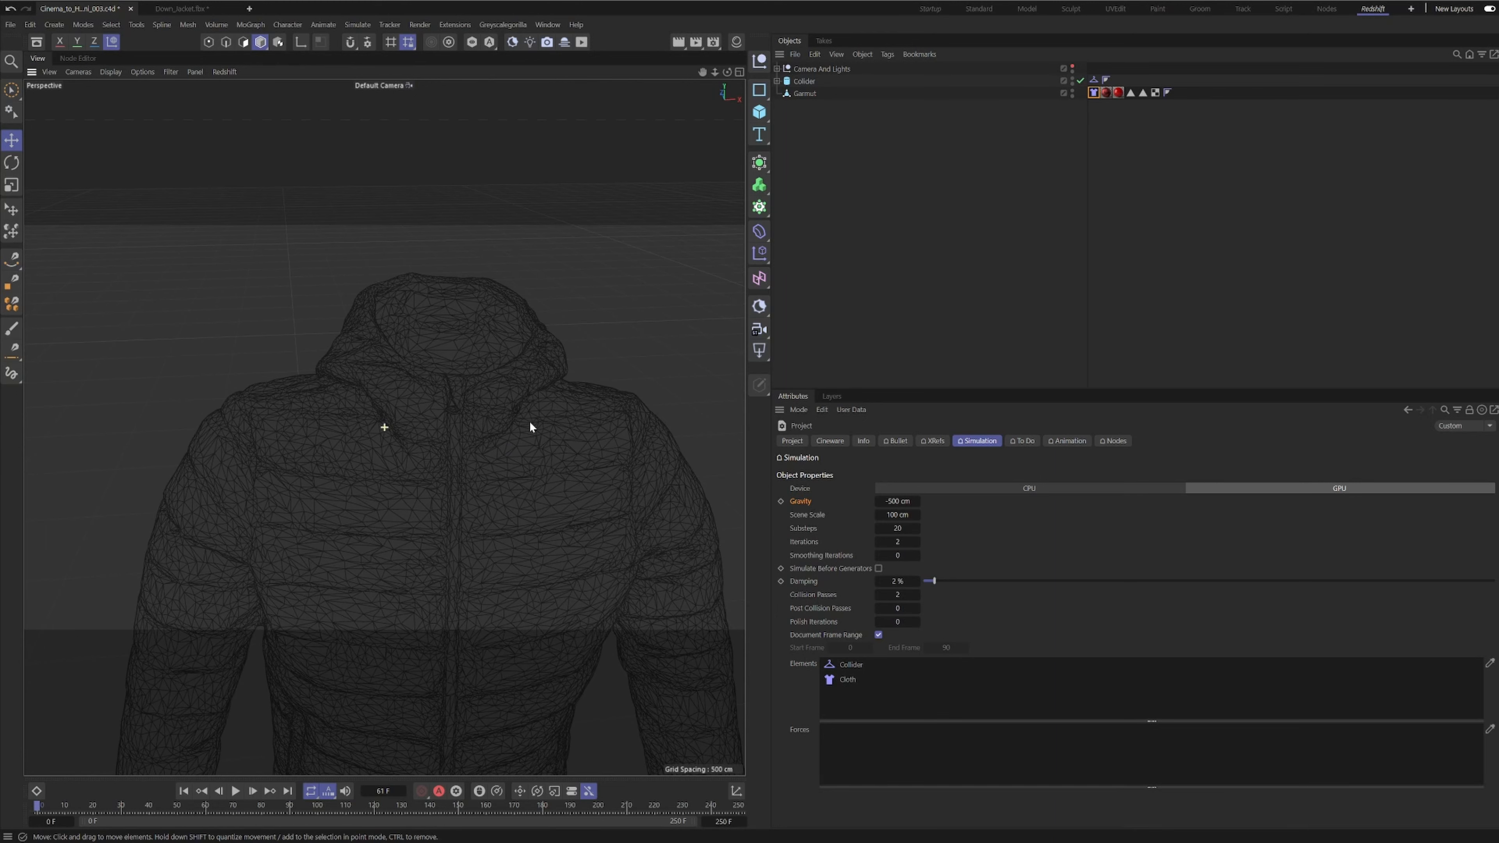
- Duplicate the Garmut object and delete the Cloth tag from the original
left_click_drag(800, 92, 822, 88, "ctrl")
left_click(1094, 145)
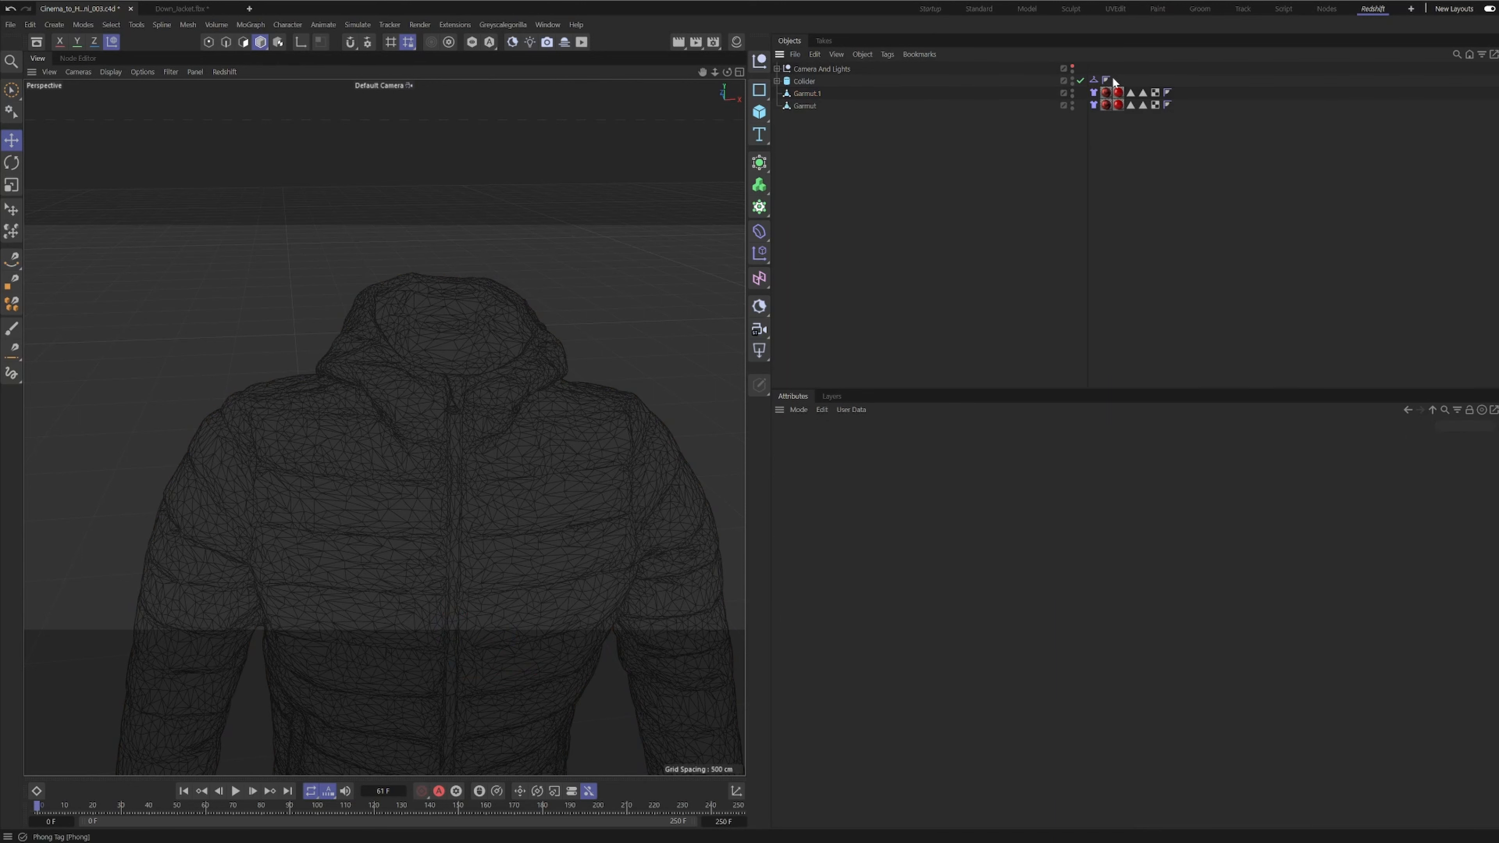
left_click(1092, 104)
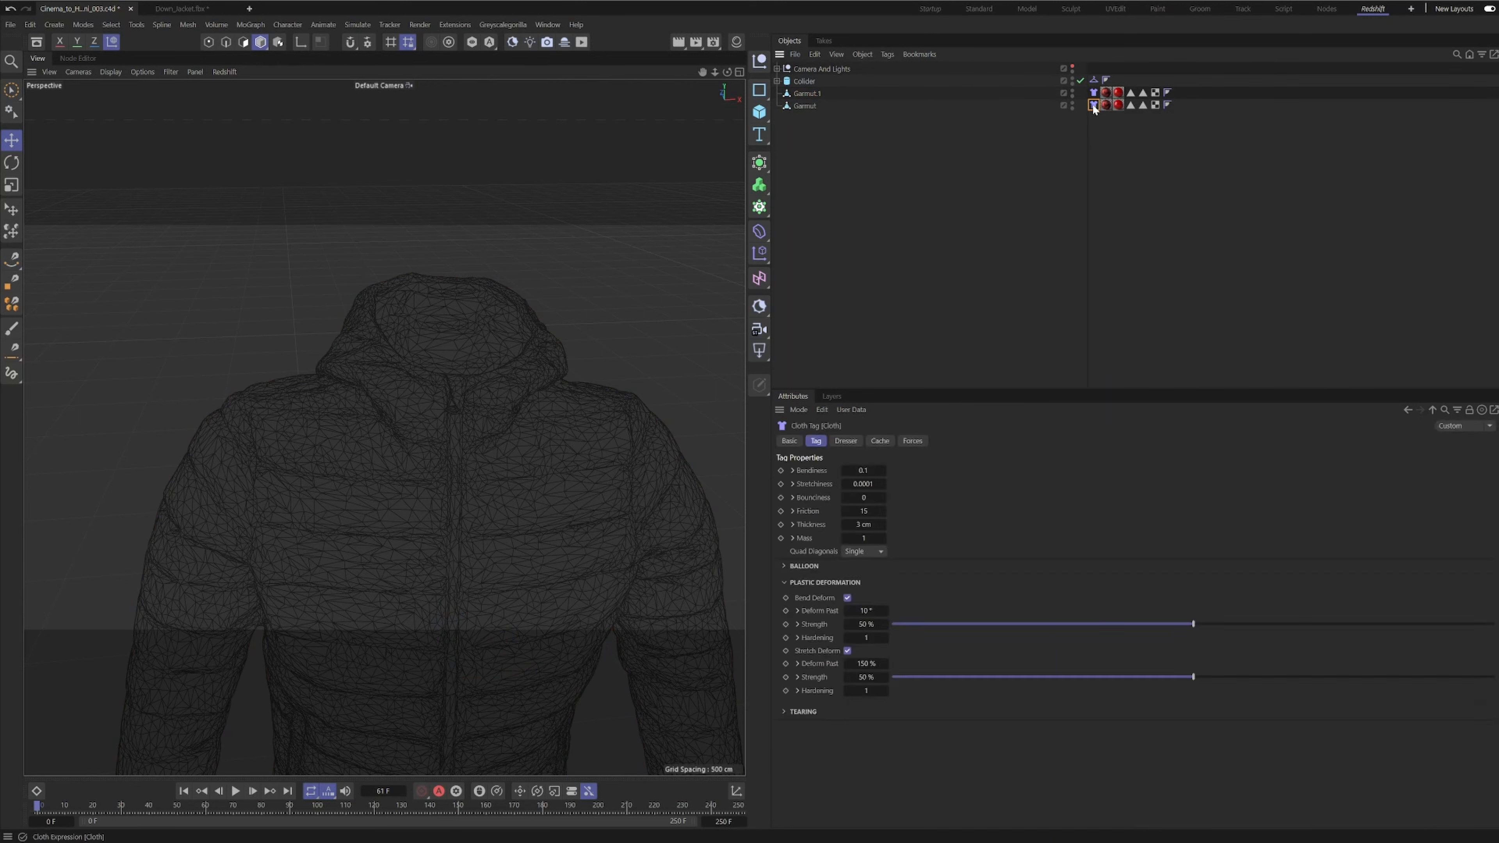
key("Delete")
- Rename the Garmut object that has no Cloth tag as Garmut HR
left_click(802, 105)
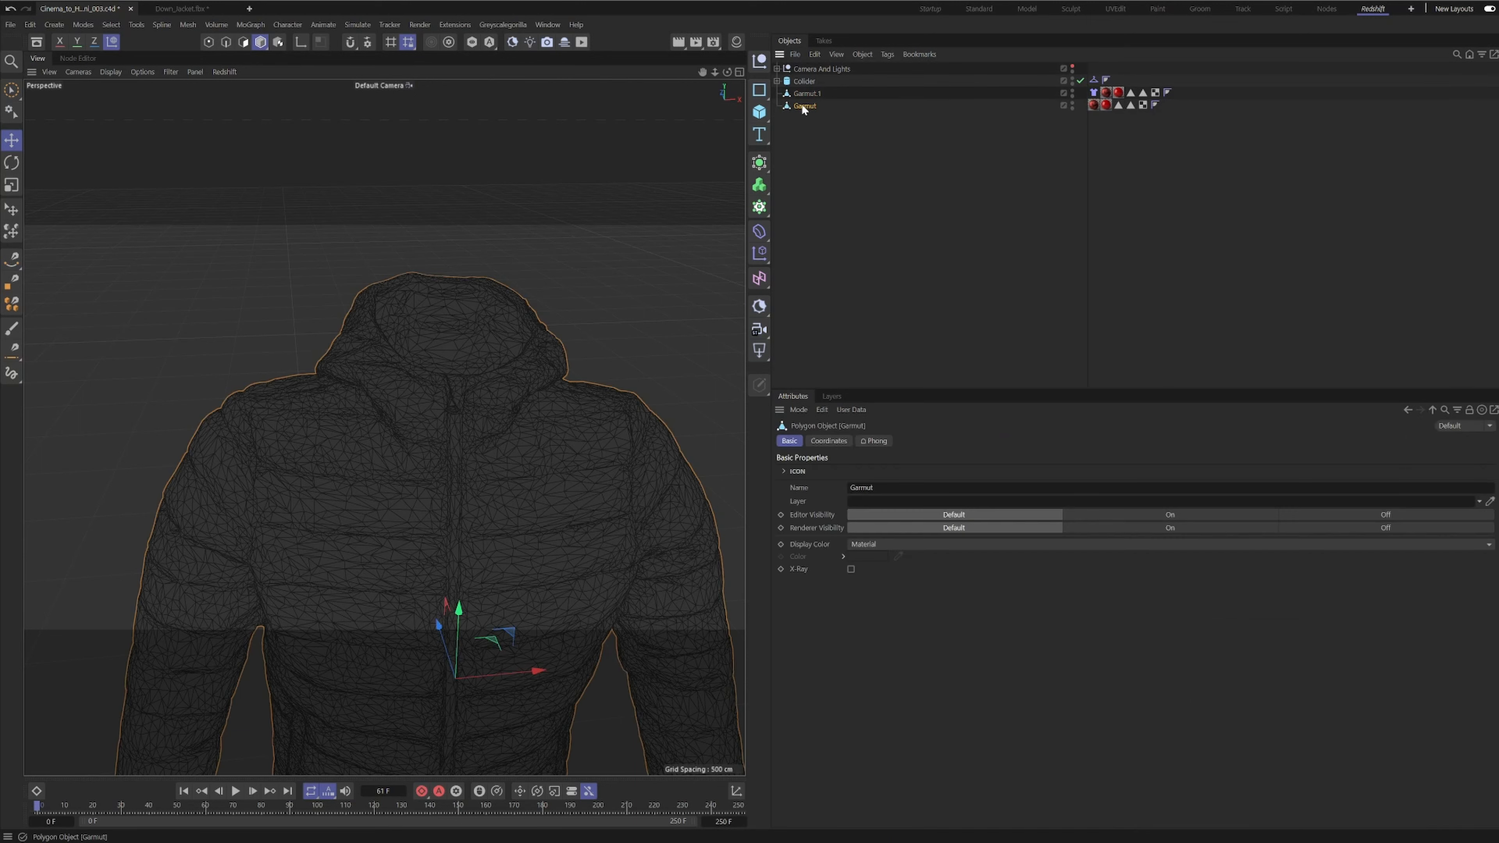
double_click(806, 106)
key("Right")
type("HR")
key("Return")
- Add a Remesh generator below Collider and make Garmut.1 its child
left_click(759, 163)
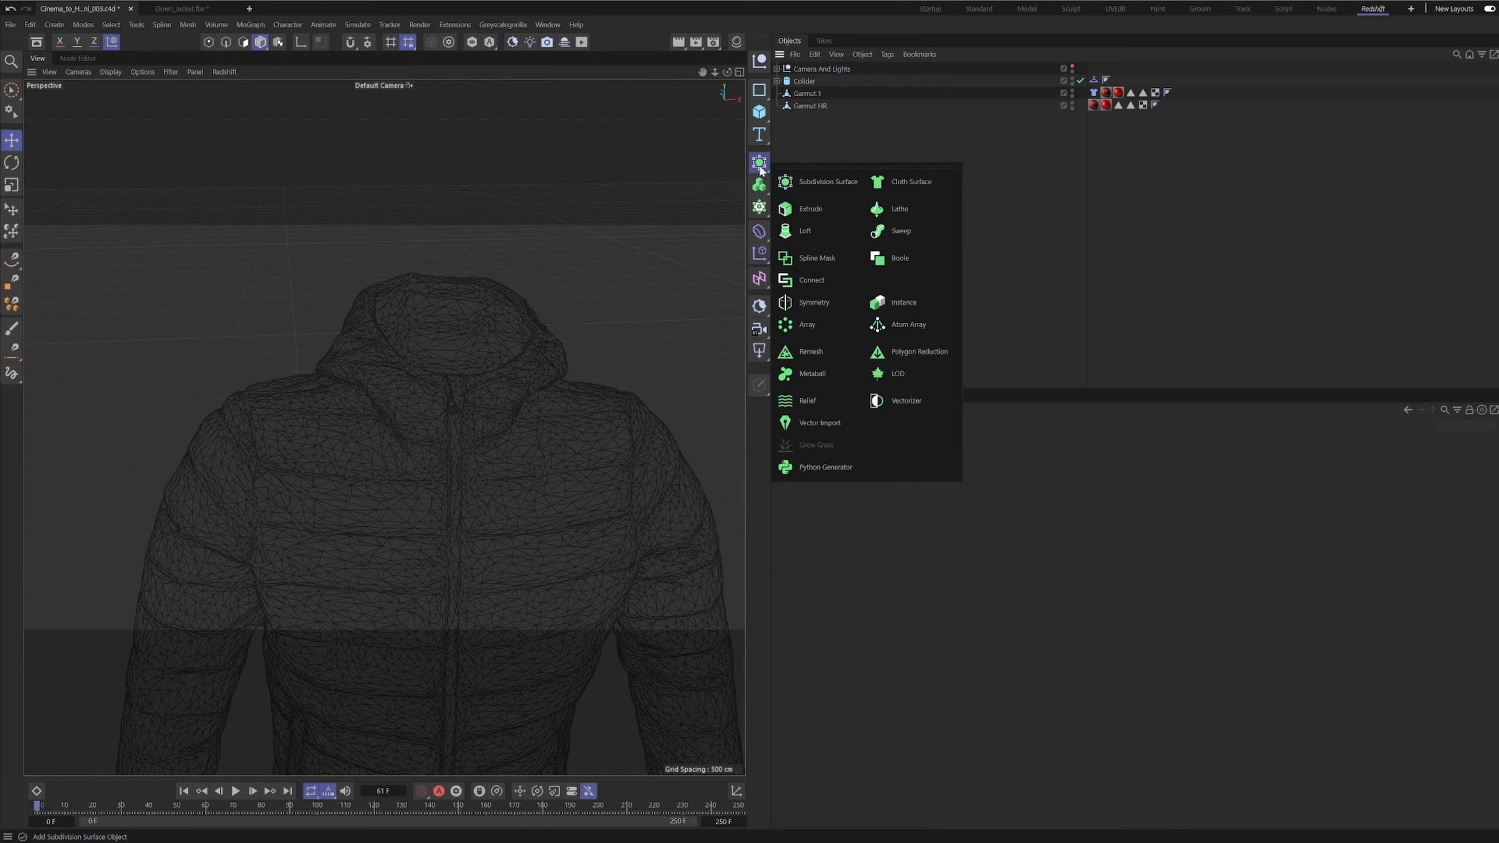
left_click(809, 352)
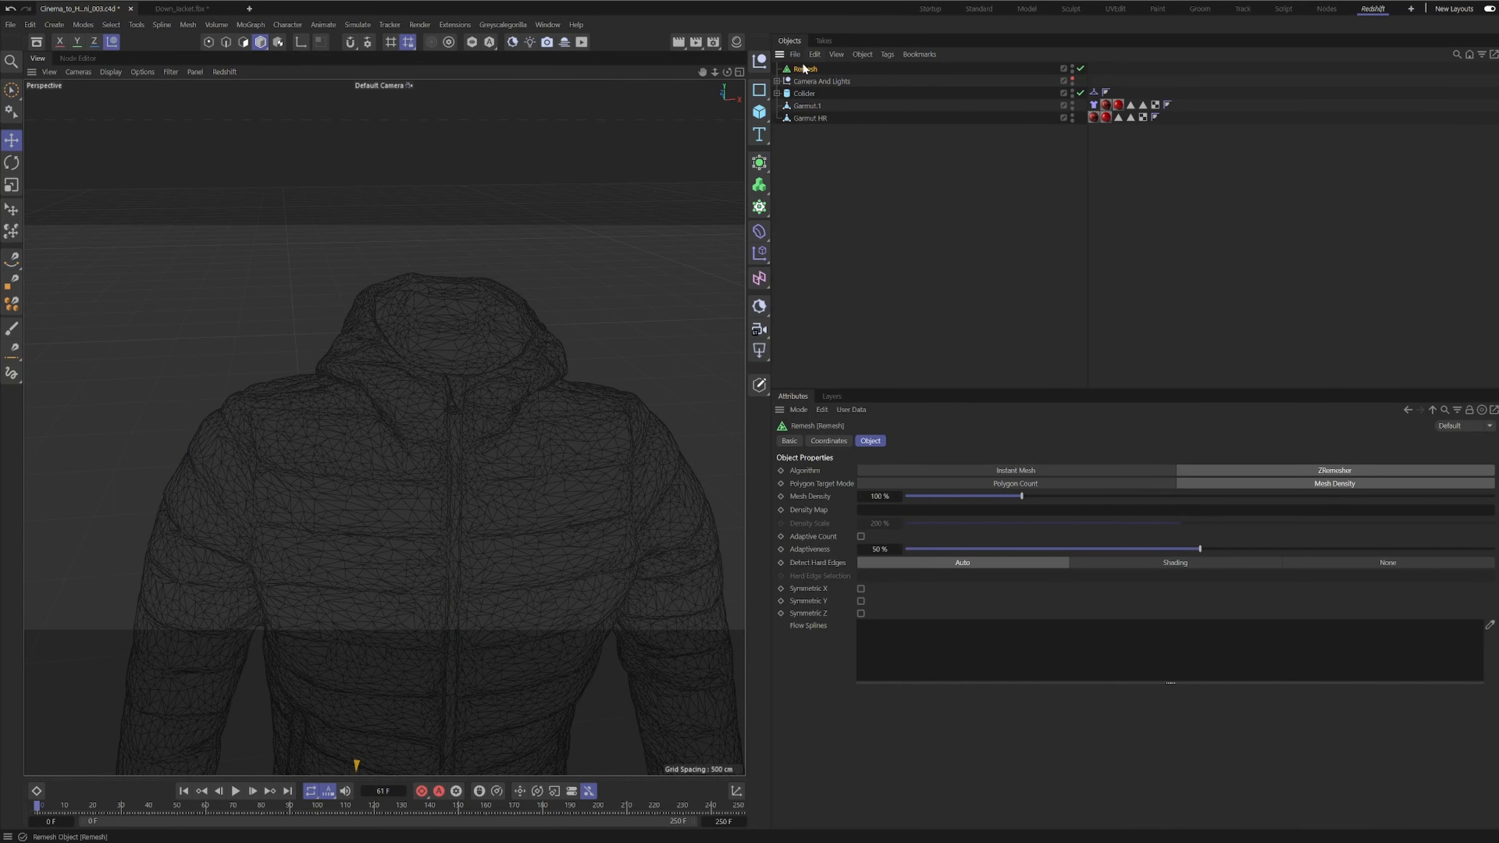
left_click_drag(805, 69, 814, 104)
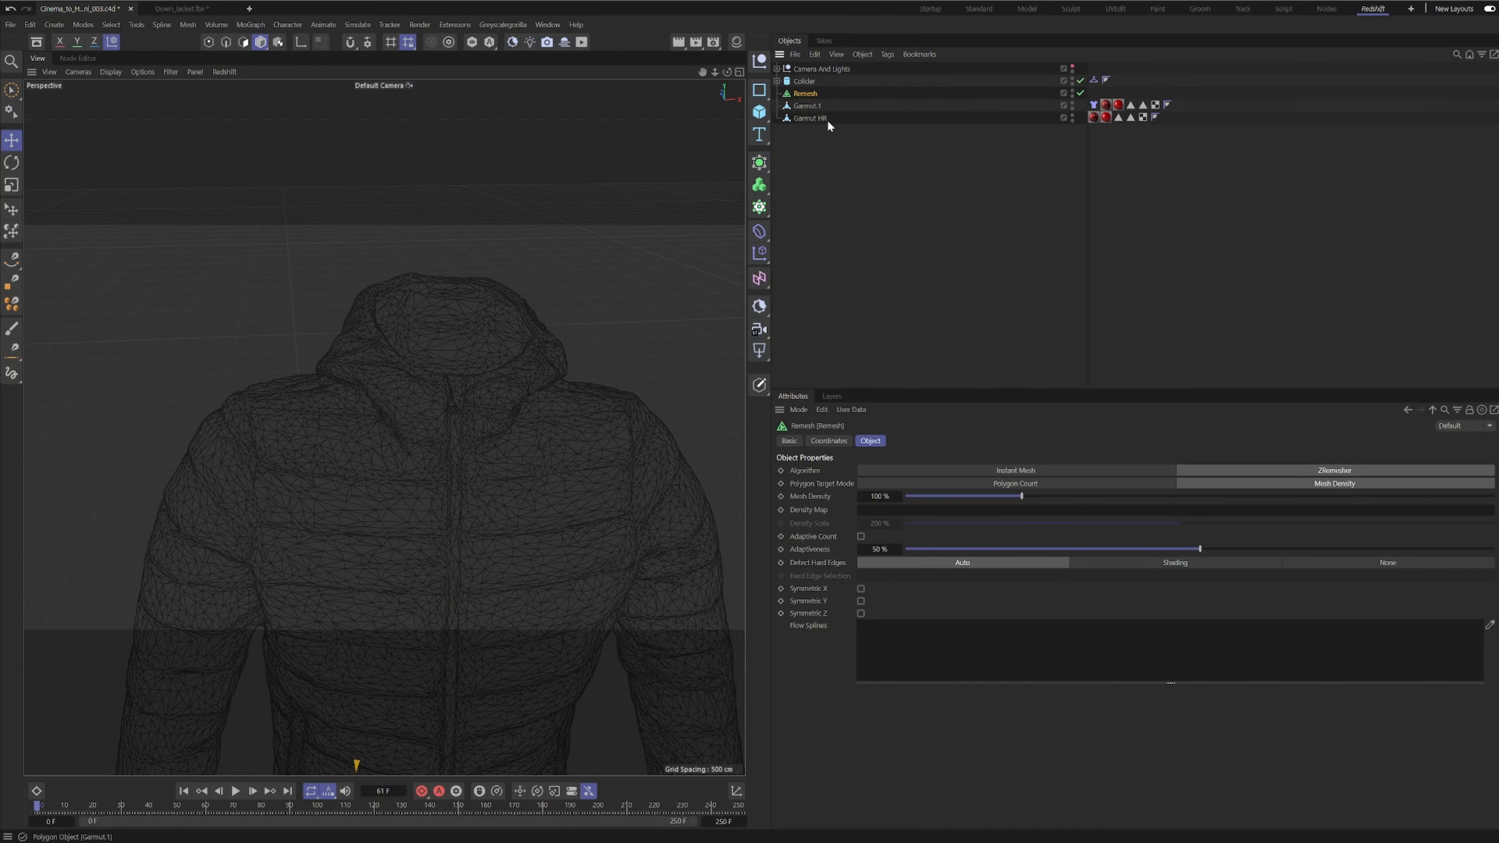
left_click(796, 109)
left_click_drag(796, 110, 820, 101)
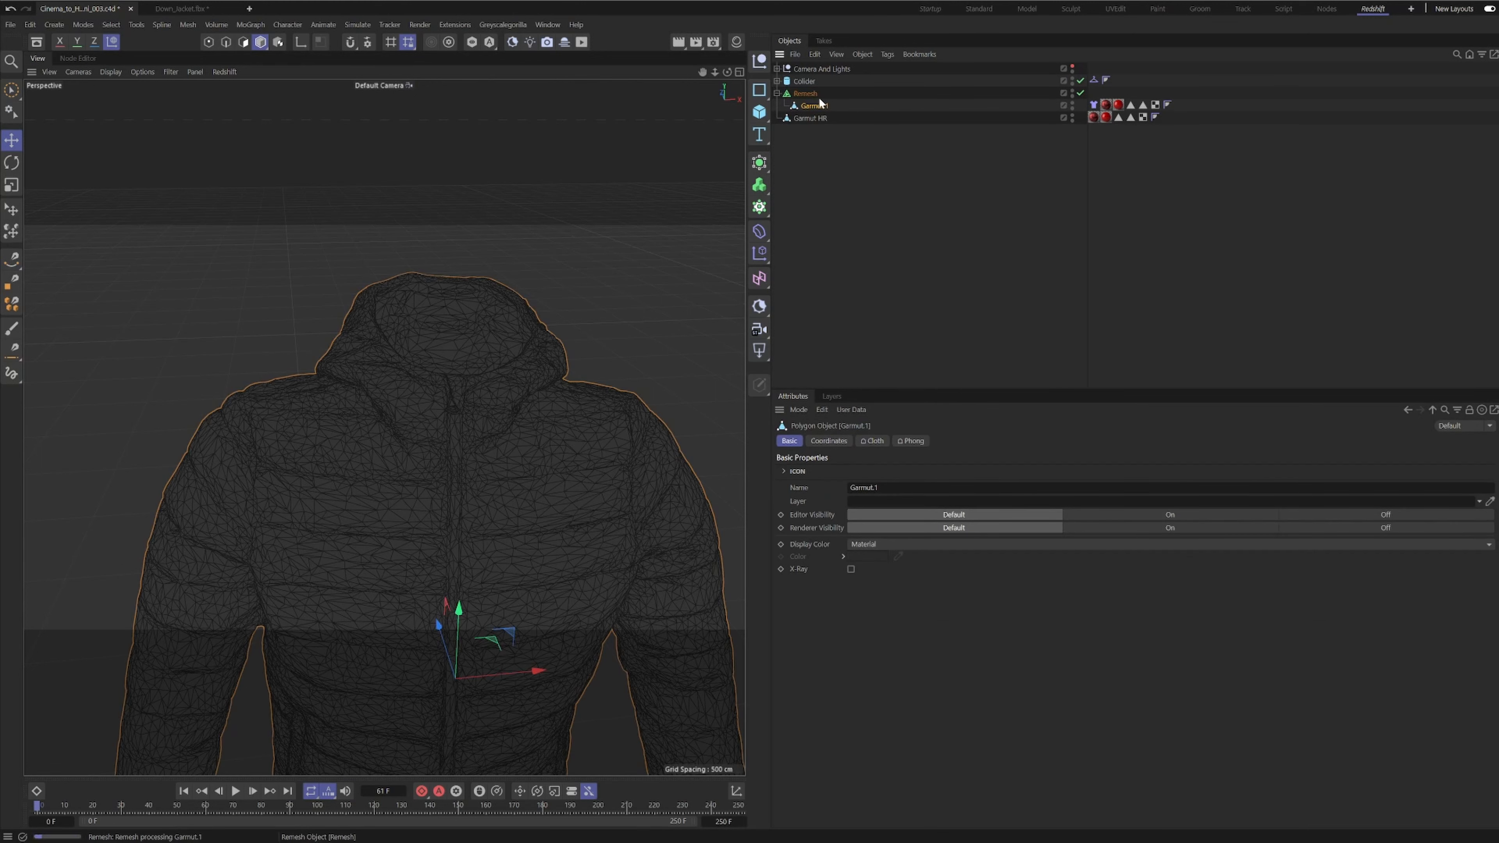
- Hide Garmut HR in the editor and renderer, then select the Remesh generator
left_click(817, 94)
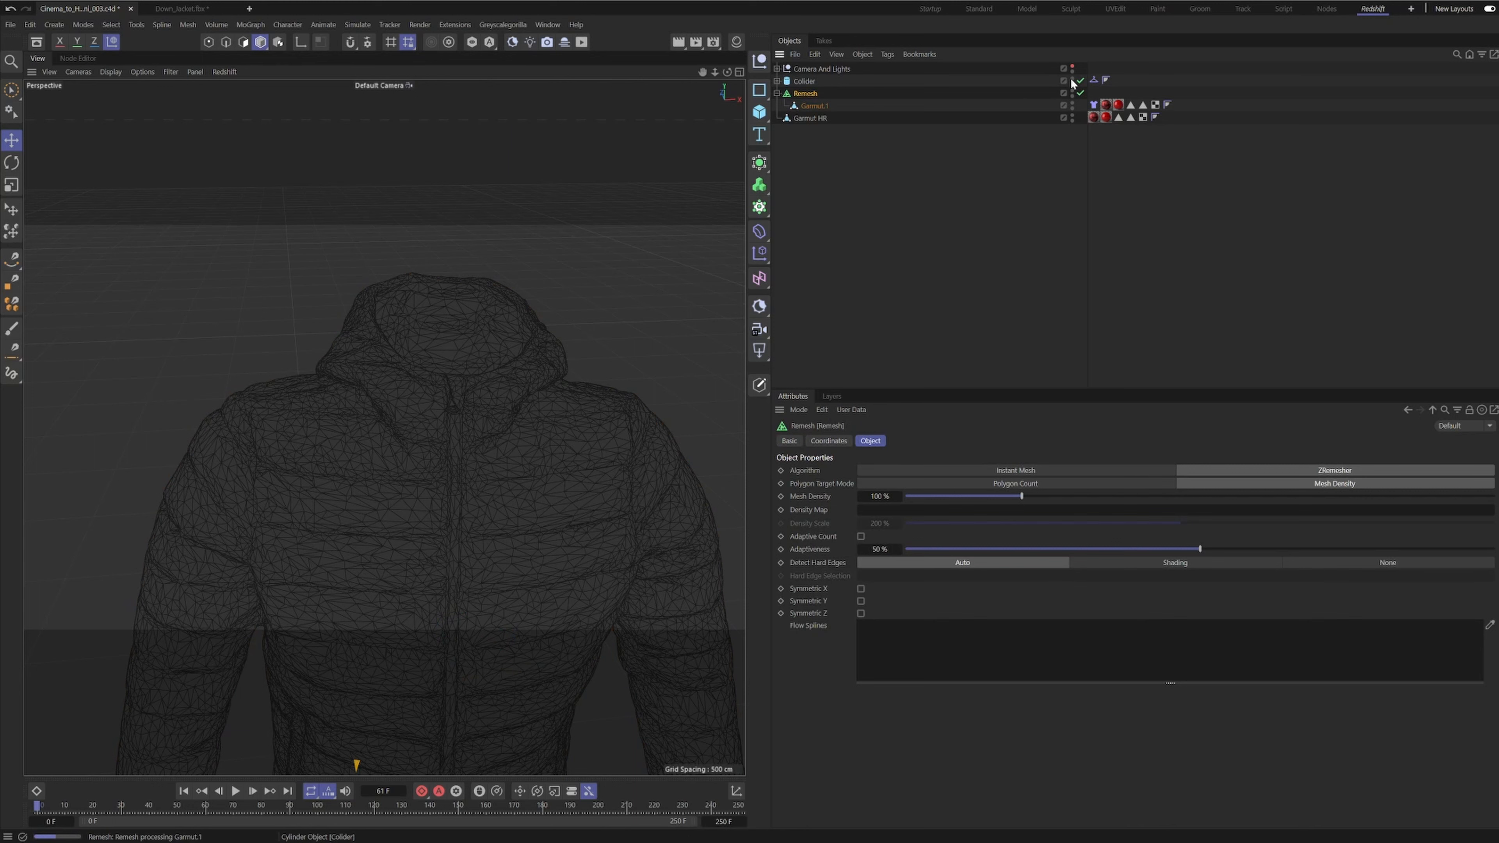
left_click(927, 151)
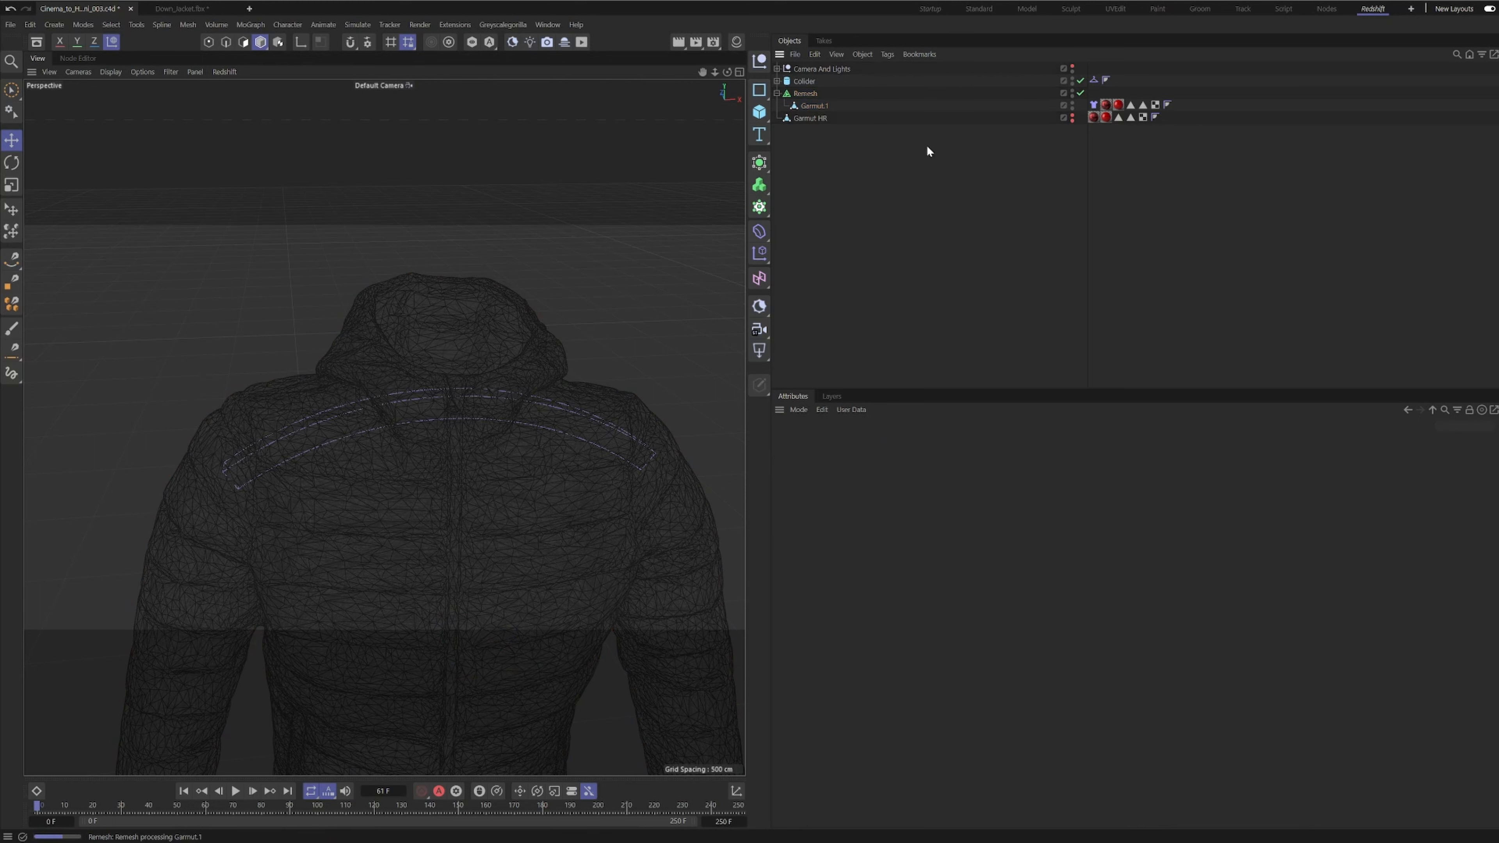
left_click(806, 93)
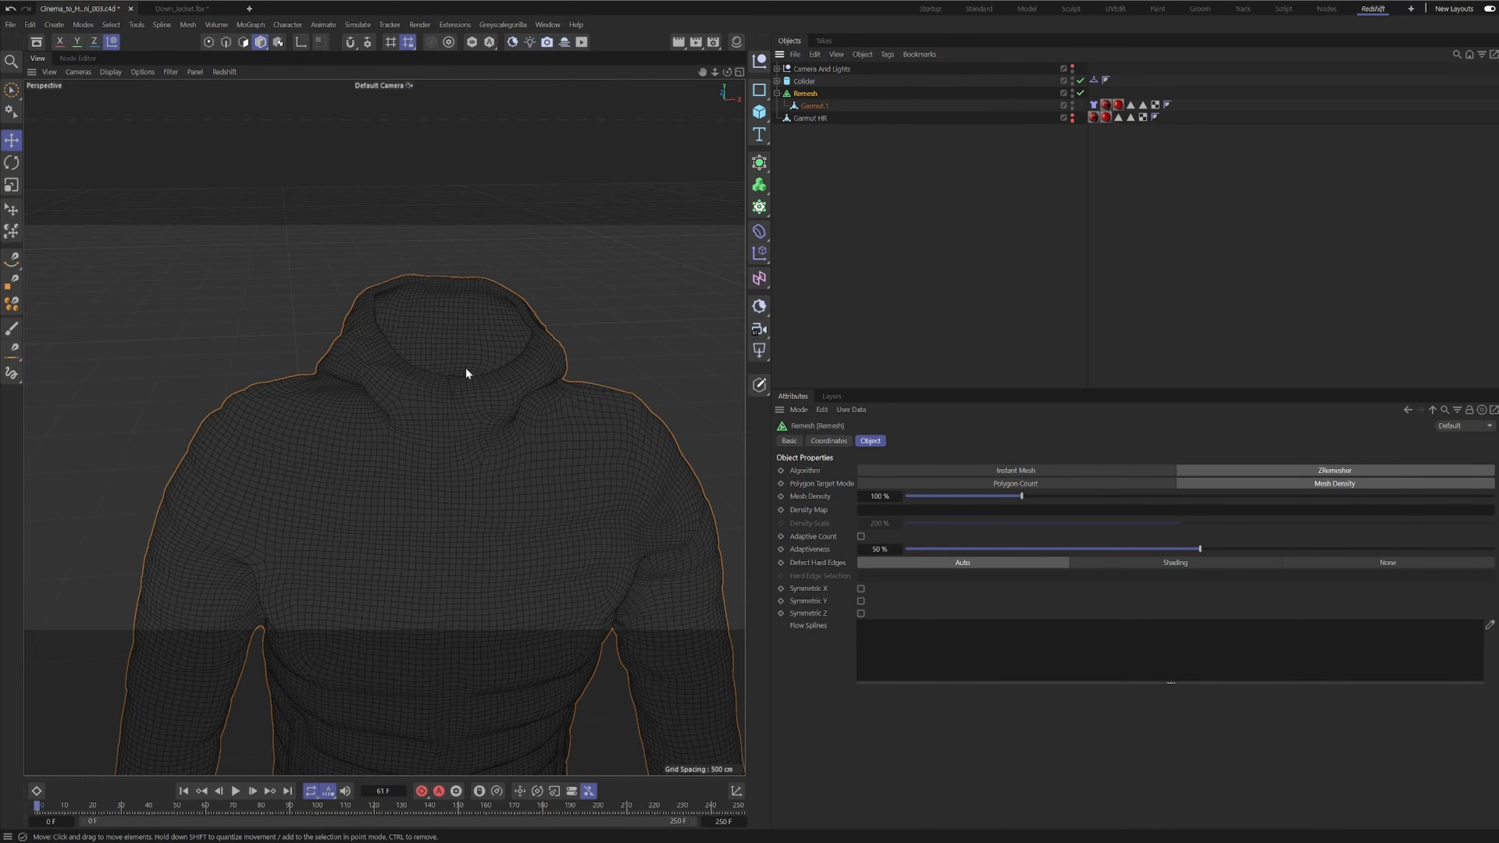
- Inspect the remeshed jacket with and without wireframe lines, finishing in plain shaded display
mouse_move(466, 373)
left_mouse_down("alt")
mouse_move(425, 398)
mouse_move(422, 352)
mouse_move(471, 351)
mouse_move(399, 427)
mouse_move(411, 395)
mouse_move(502, 399)
mouse_move(454, 370)
mouse_move(246, 387)
mouse_move(445, 397)
mouse_move(368, 369)
mouse_move(492, 391)
mouse_move(462, 324)
mouse_move(154, 335)
mouse_move(174, 318)
mouse_move(466, 397)
mouse_move(385, 412)
left_mouse_up("alt")
key("n")
key("a")
key("n")
key("b")
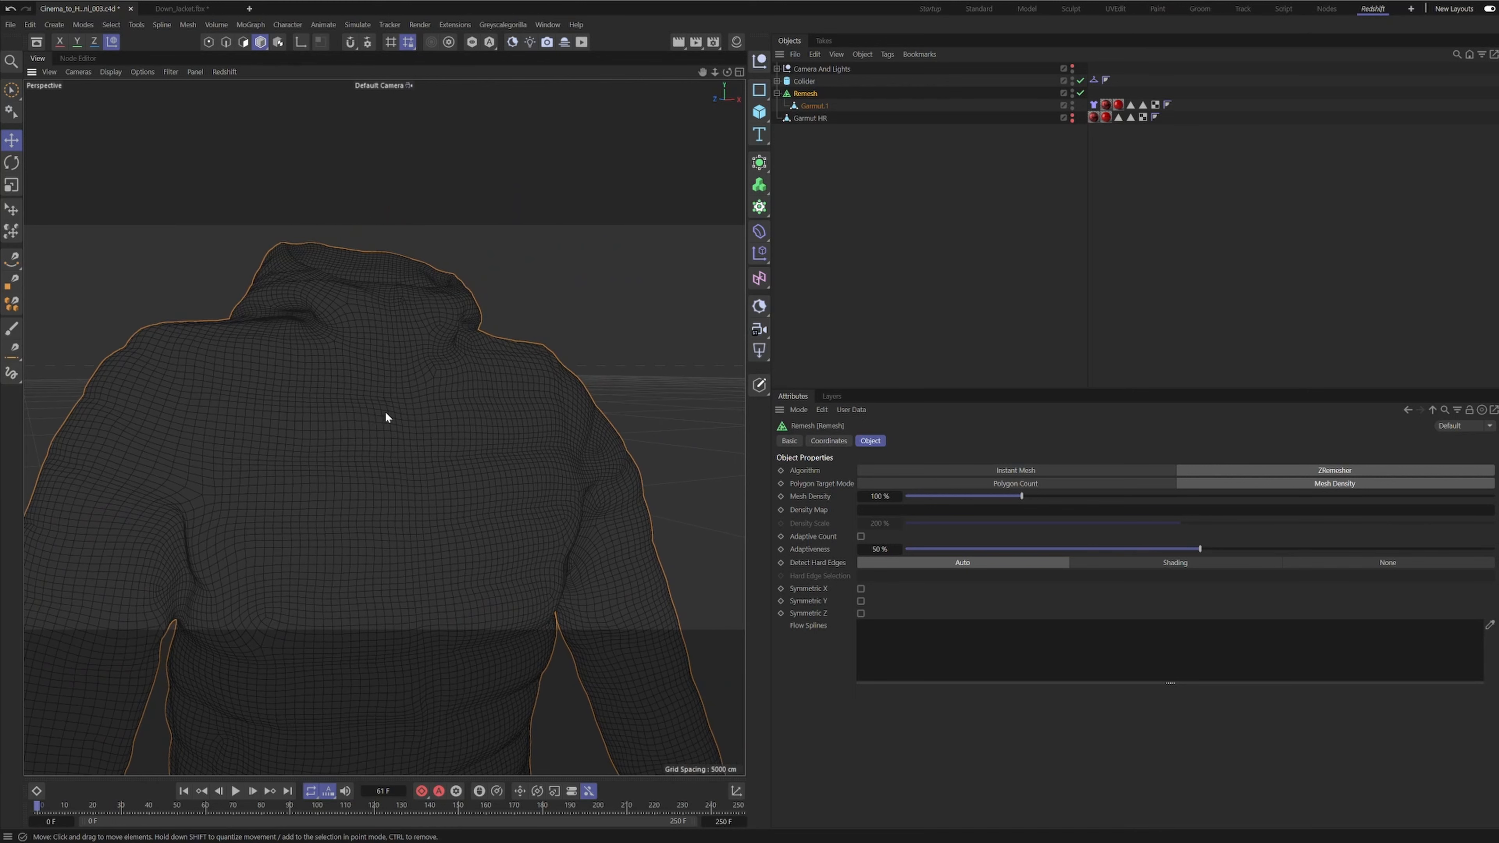
key("n")
key("a")
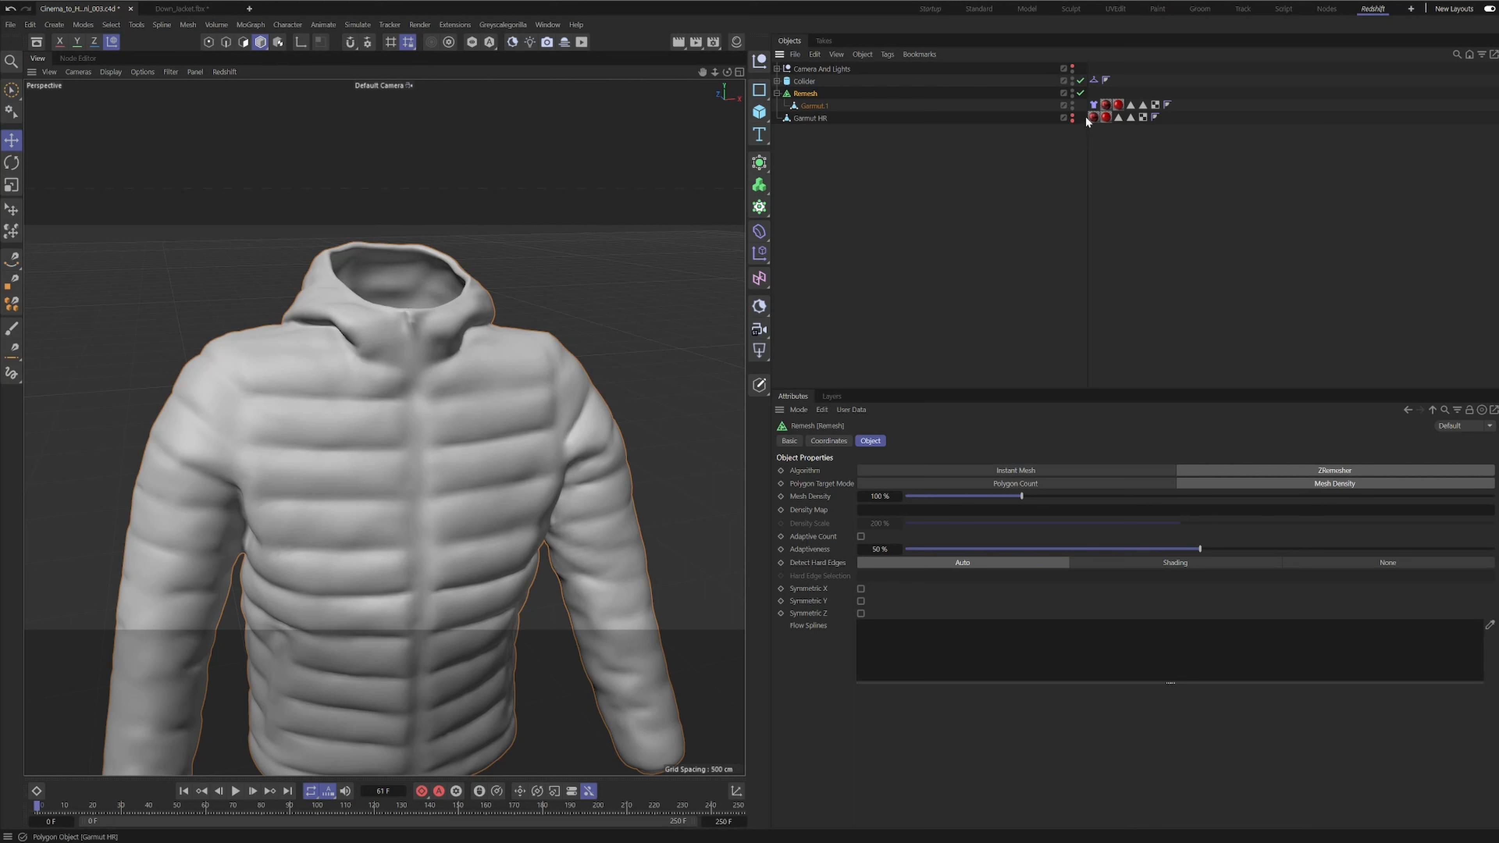
- Move the Cloth tag from Garmut.1 to Garmut HR
left_click(1093, 106)
left_click_drag(1090, 117, 1090, 117)
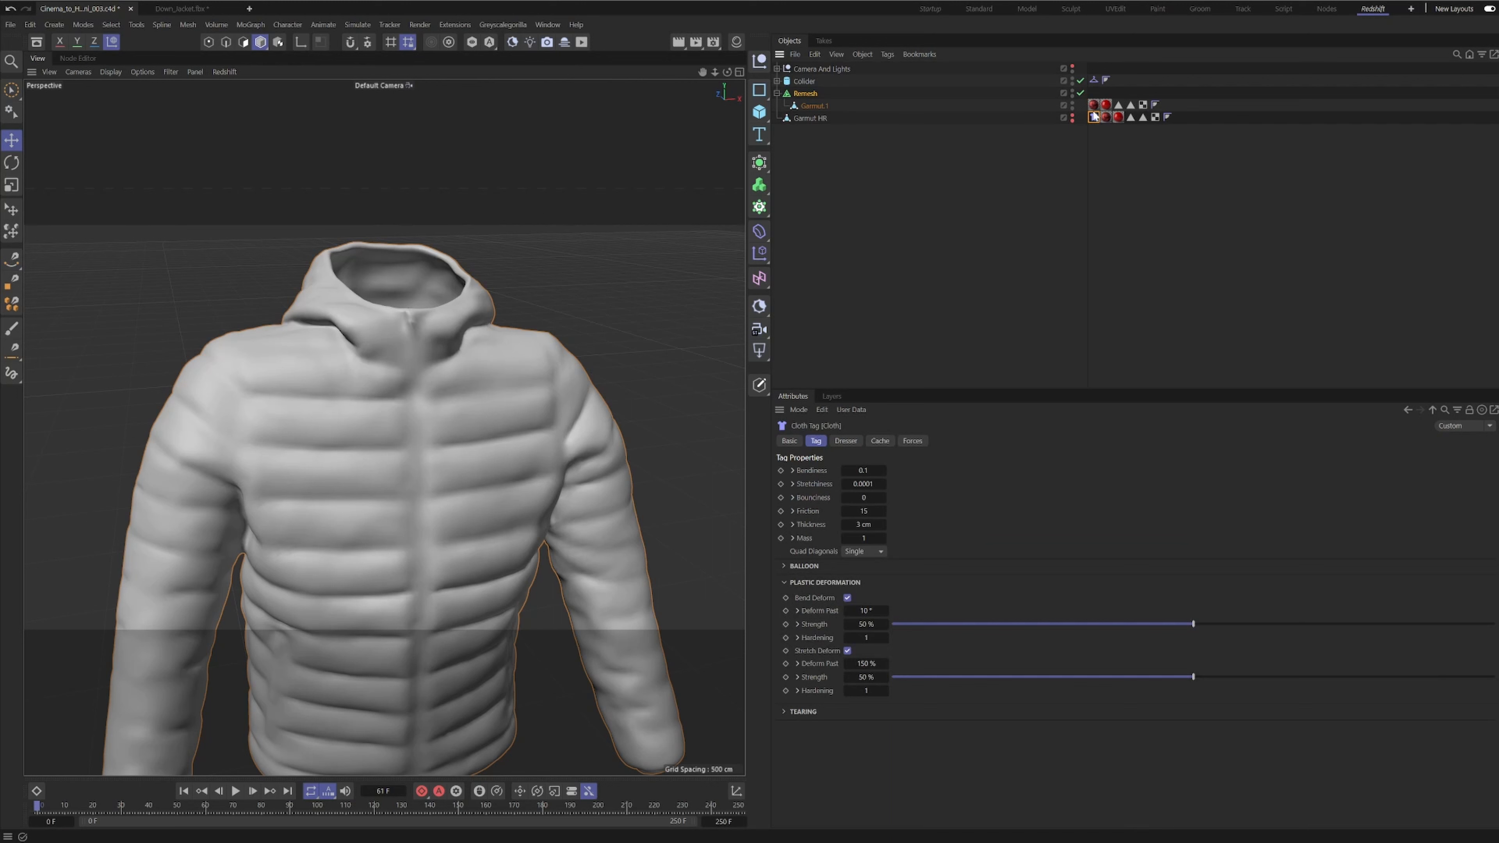
- Make the Remesh generator editable and move Garmut.1_remesh out of its null
left_click(821, 94)
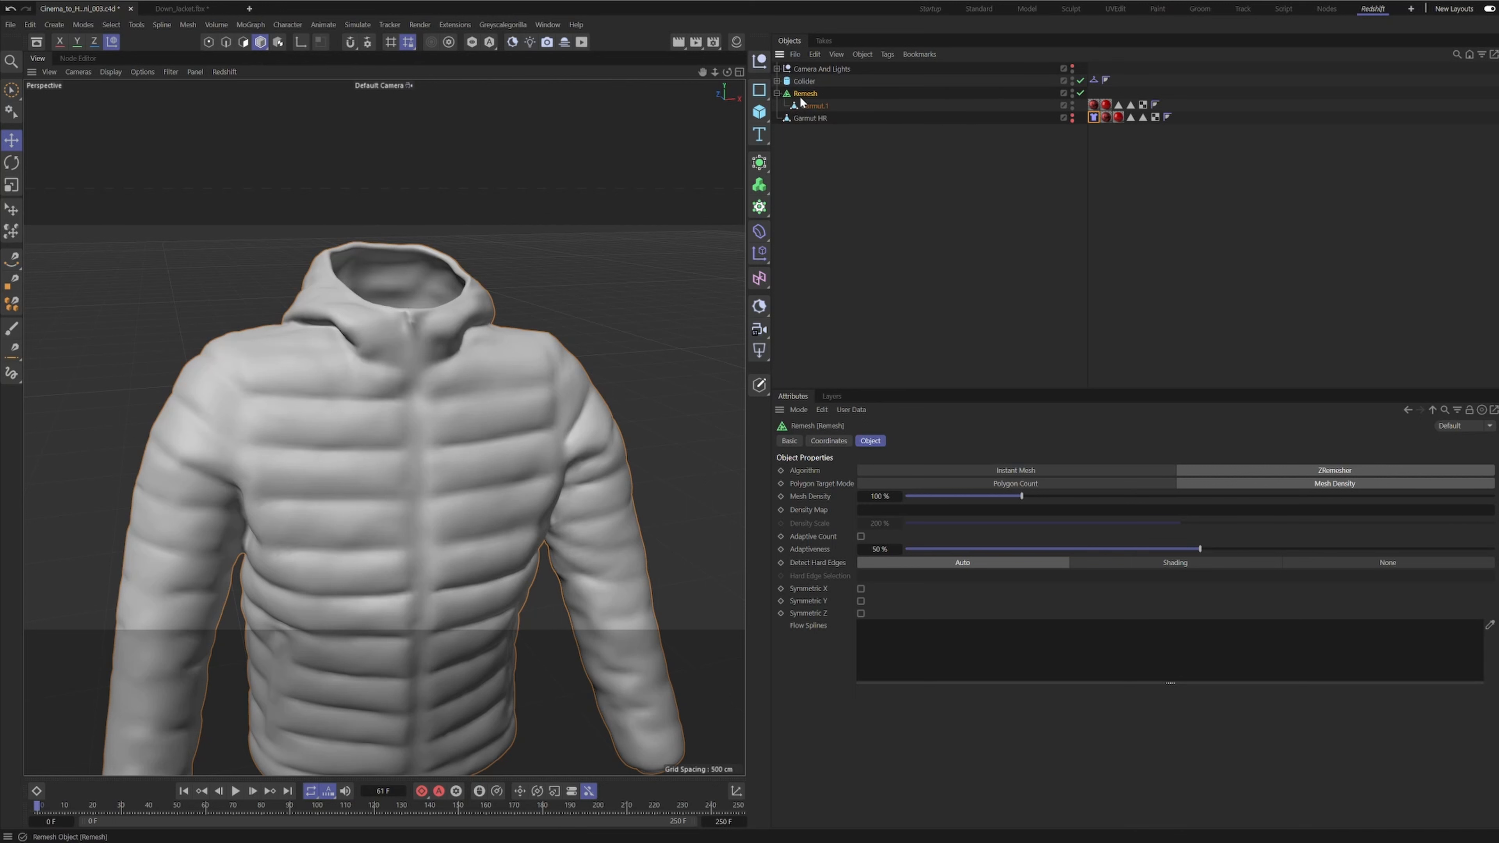
key("c")
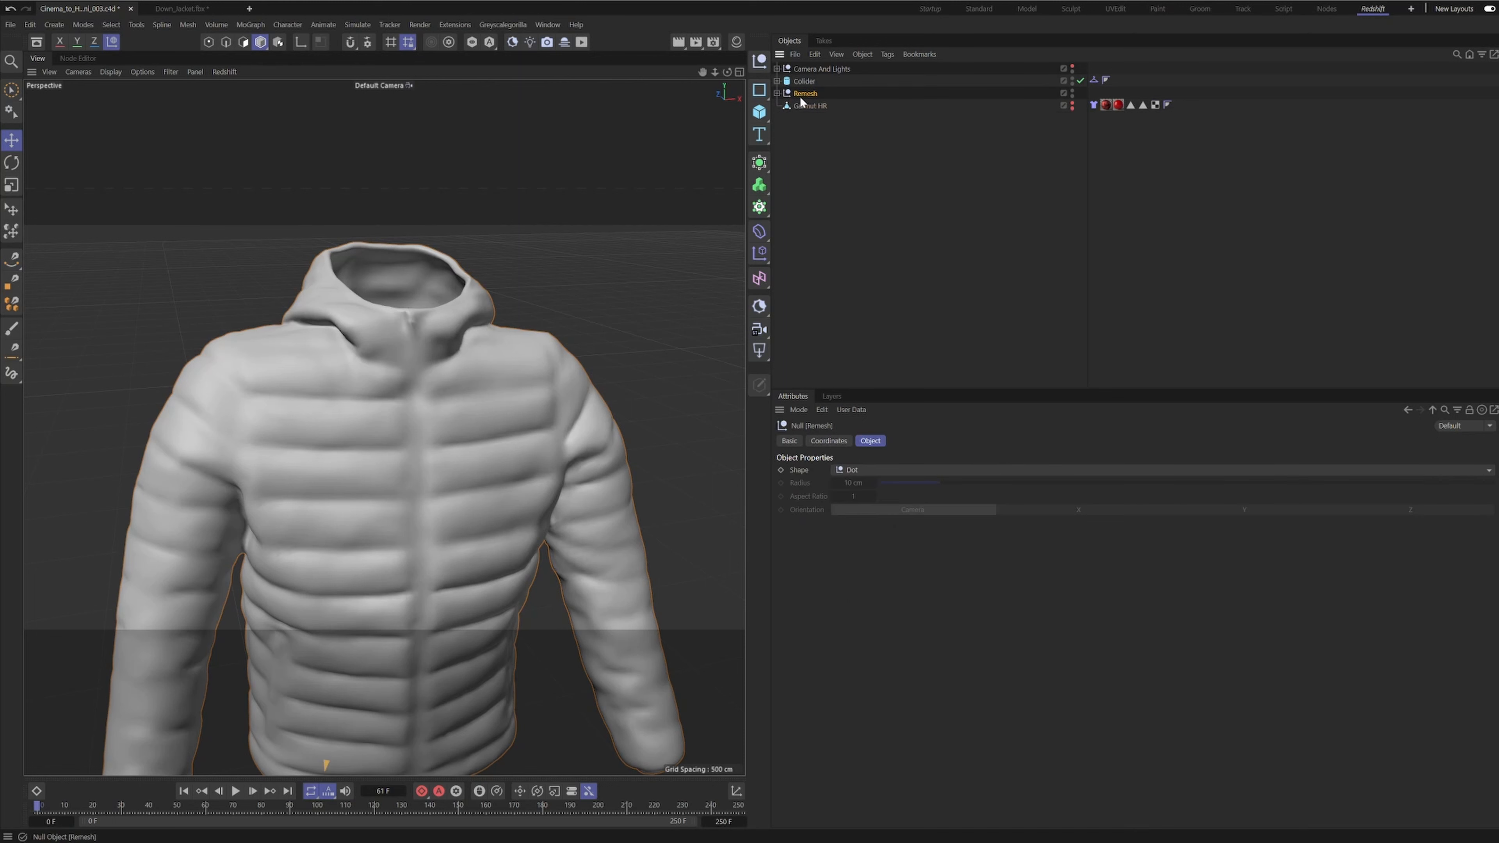
mouse_move(812, 104)
left_mouse_down()
mouse_move(844, 76)
mouse_move(808, 82)
left_mouse_up()
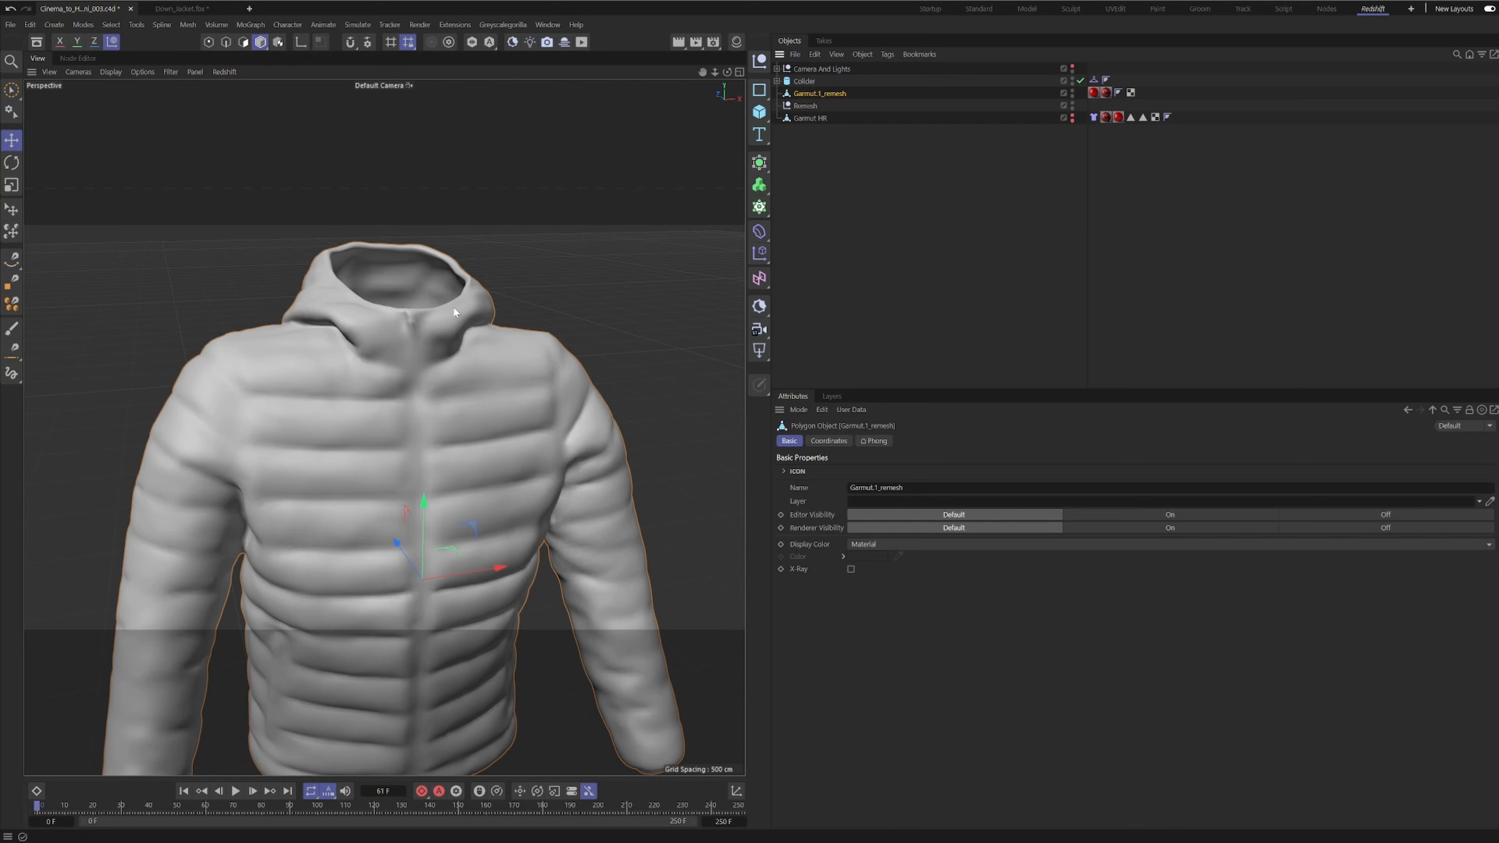
- Show the remeshed jacket's wireframe lines and delete the empty Remesh null
key("n")
key("f")
right_click_drag(377, 327, 466, 329, "alt")
left_click(806, 106)
key("Delete")
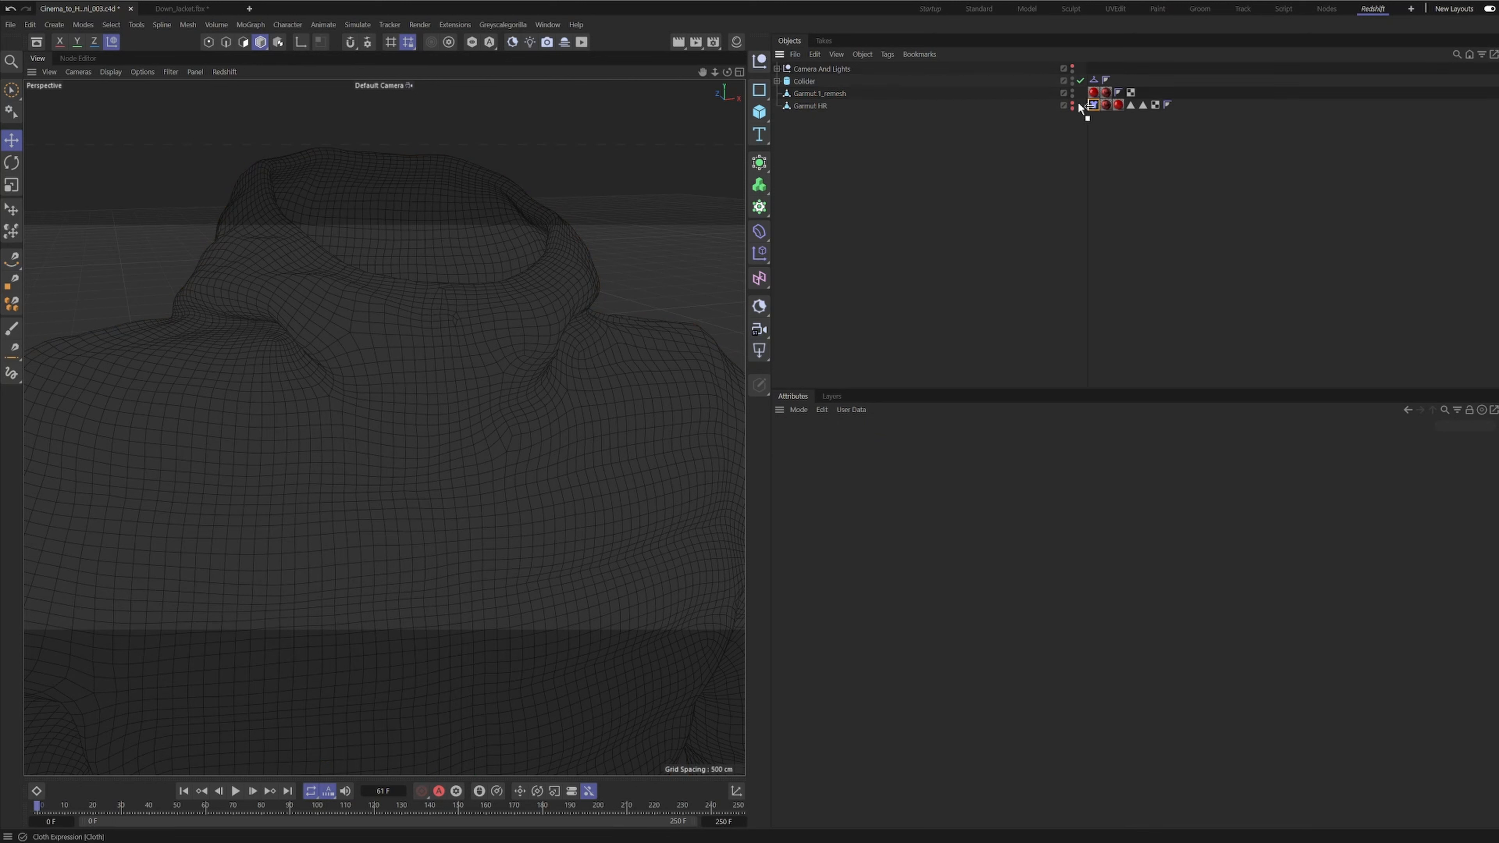
- Move the Cloth tag from Garmut HR to Garmut.1_remesh and delete the remesh's material tags
left_click_drag(1078, 105, 1091, 93)
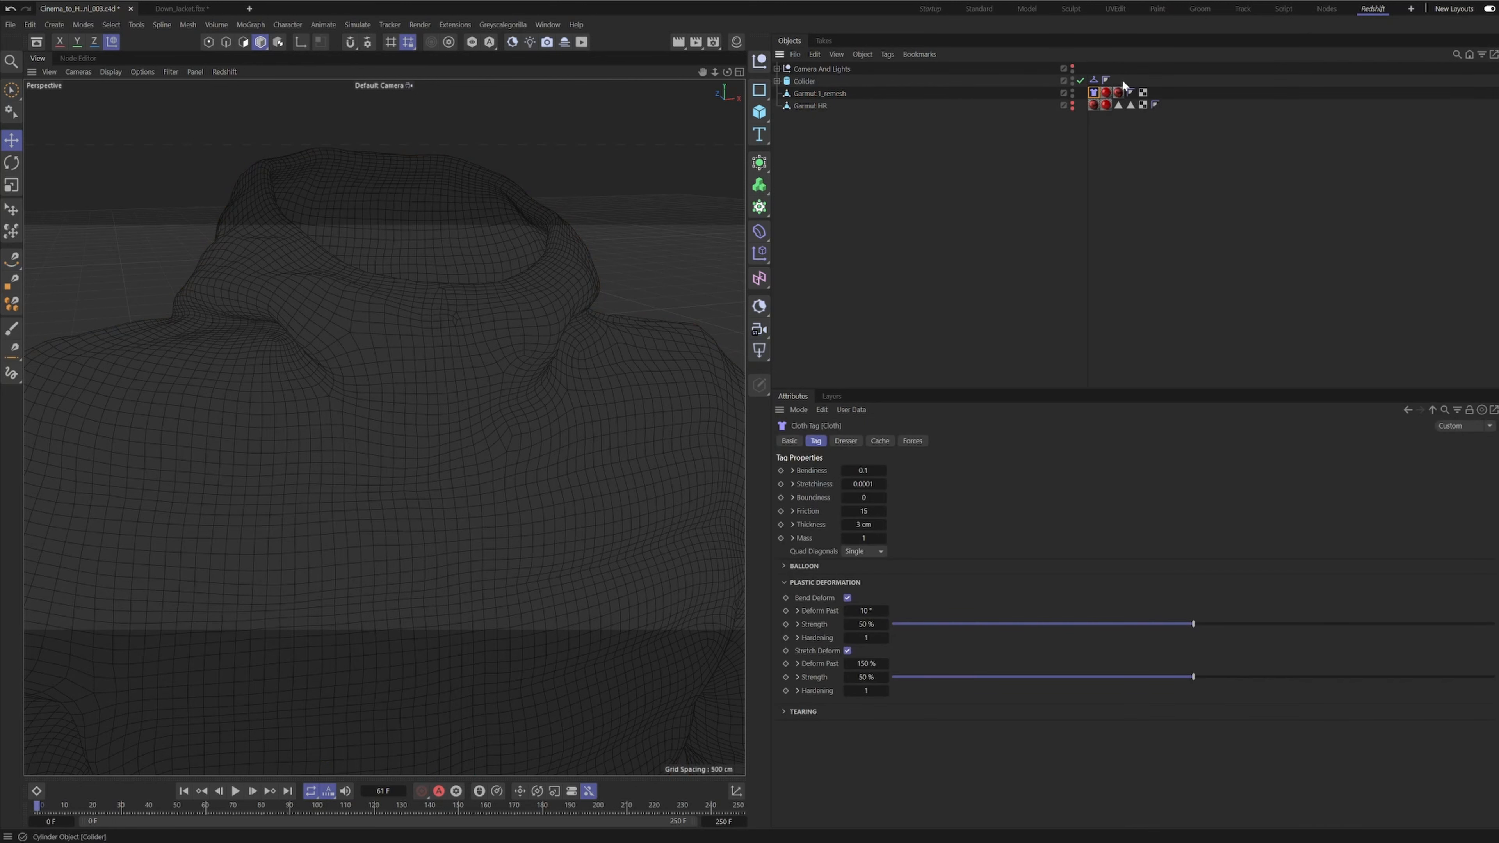
left_click(1113, 91)
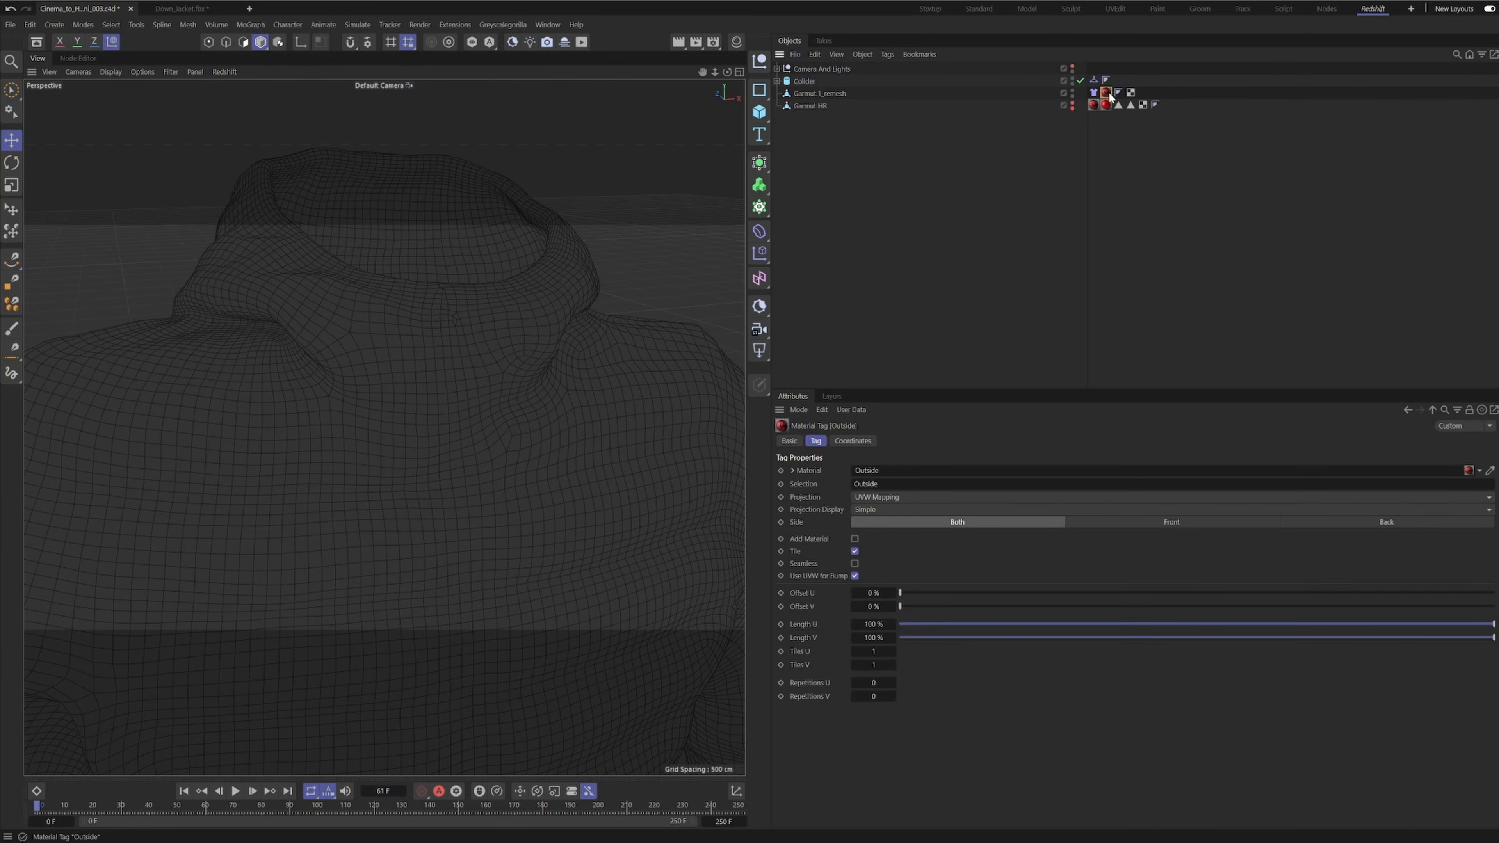
key("Delete")
scroll(509, 387, "down", 8)
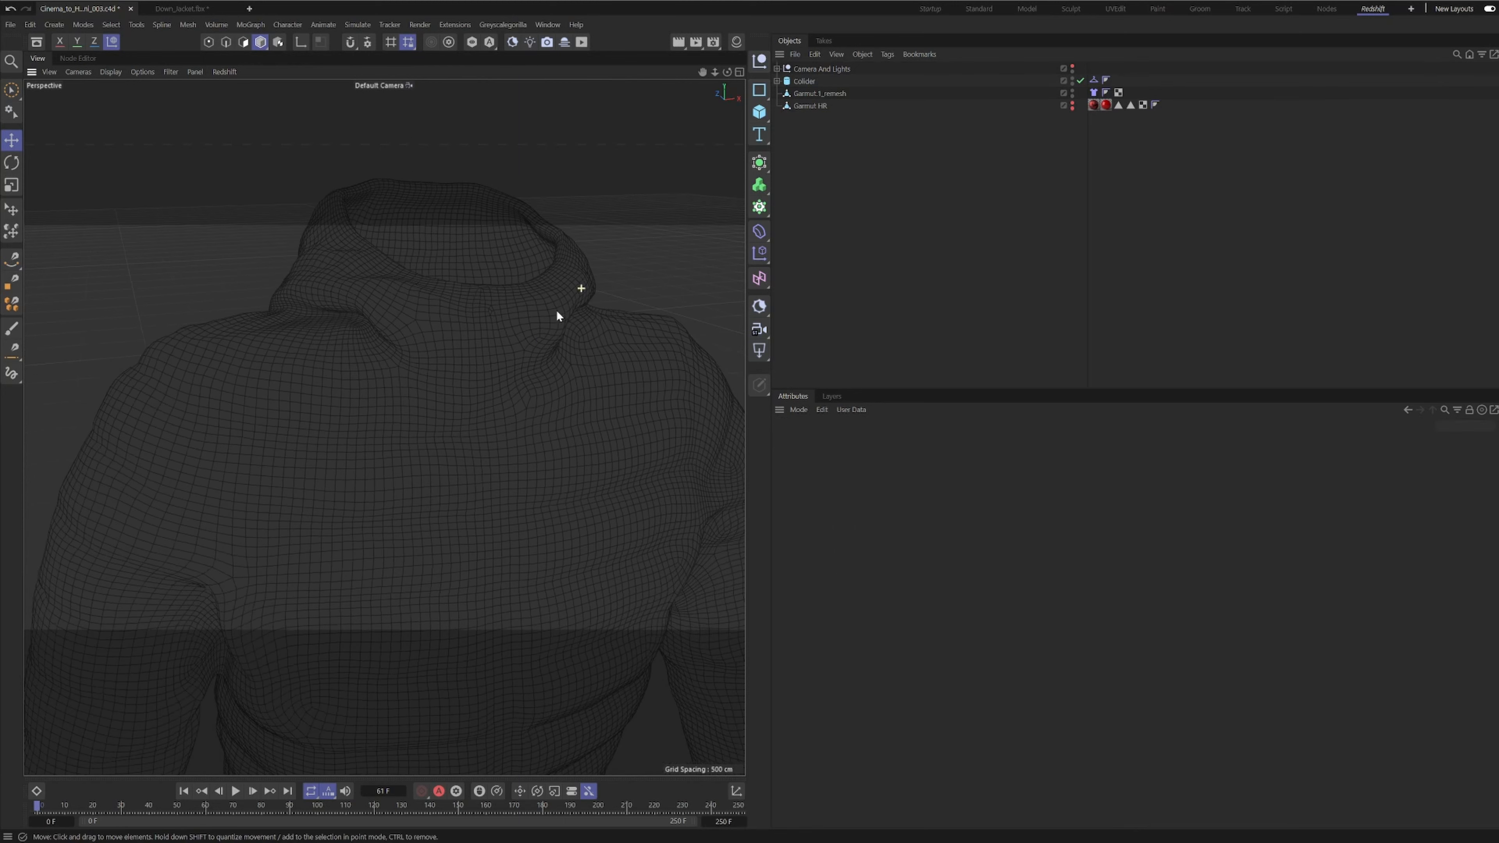
left_click_drag(573, 317, 582, 311, "alt")
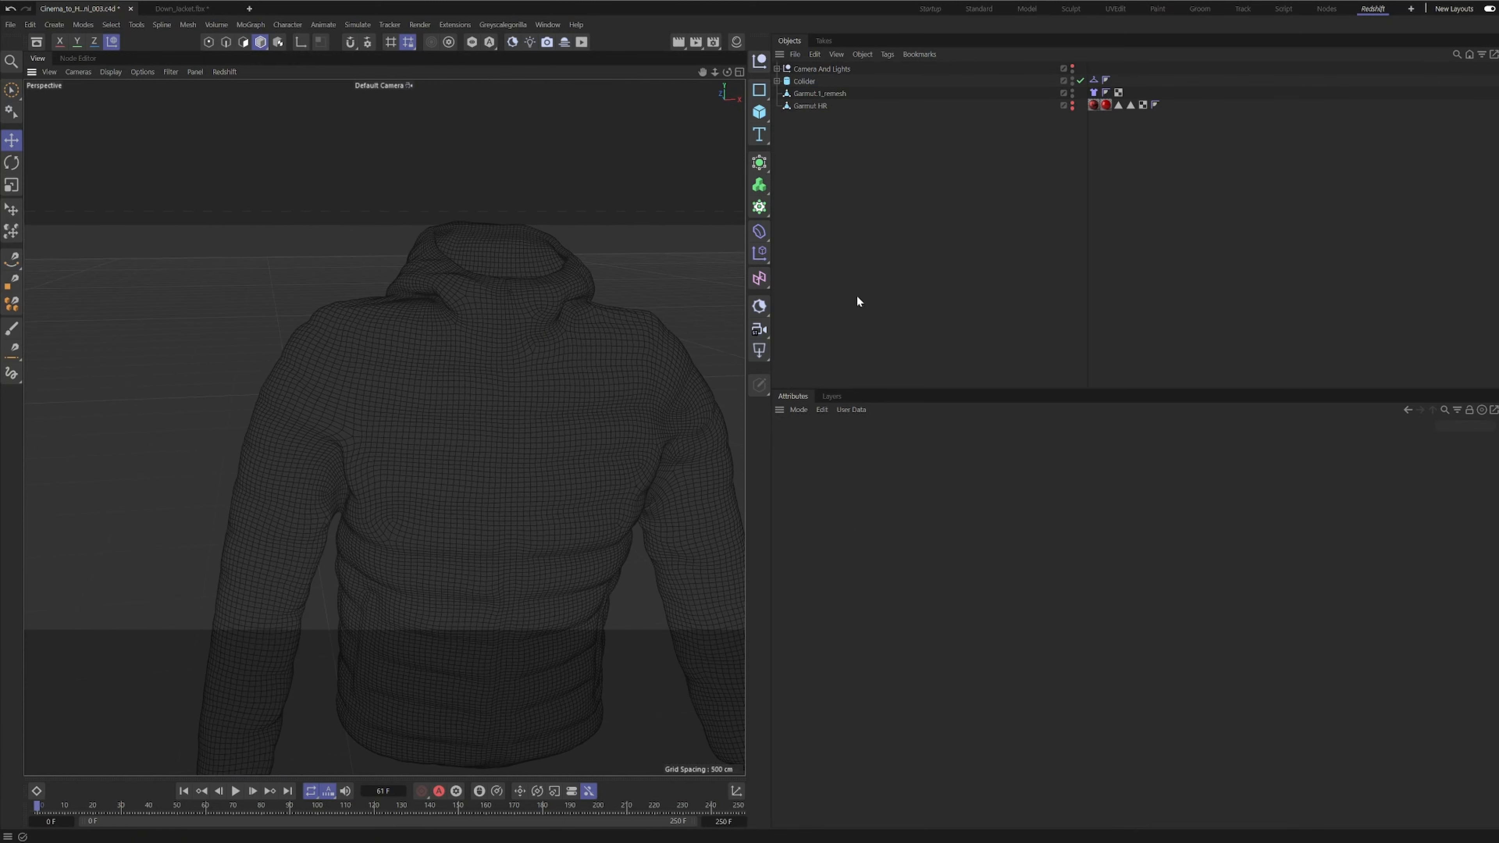
- Add a Mesh deformer and make it a child of Garmut HR
left_click(807, 93)
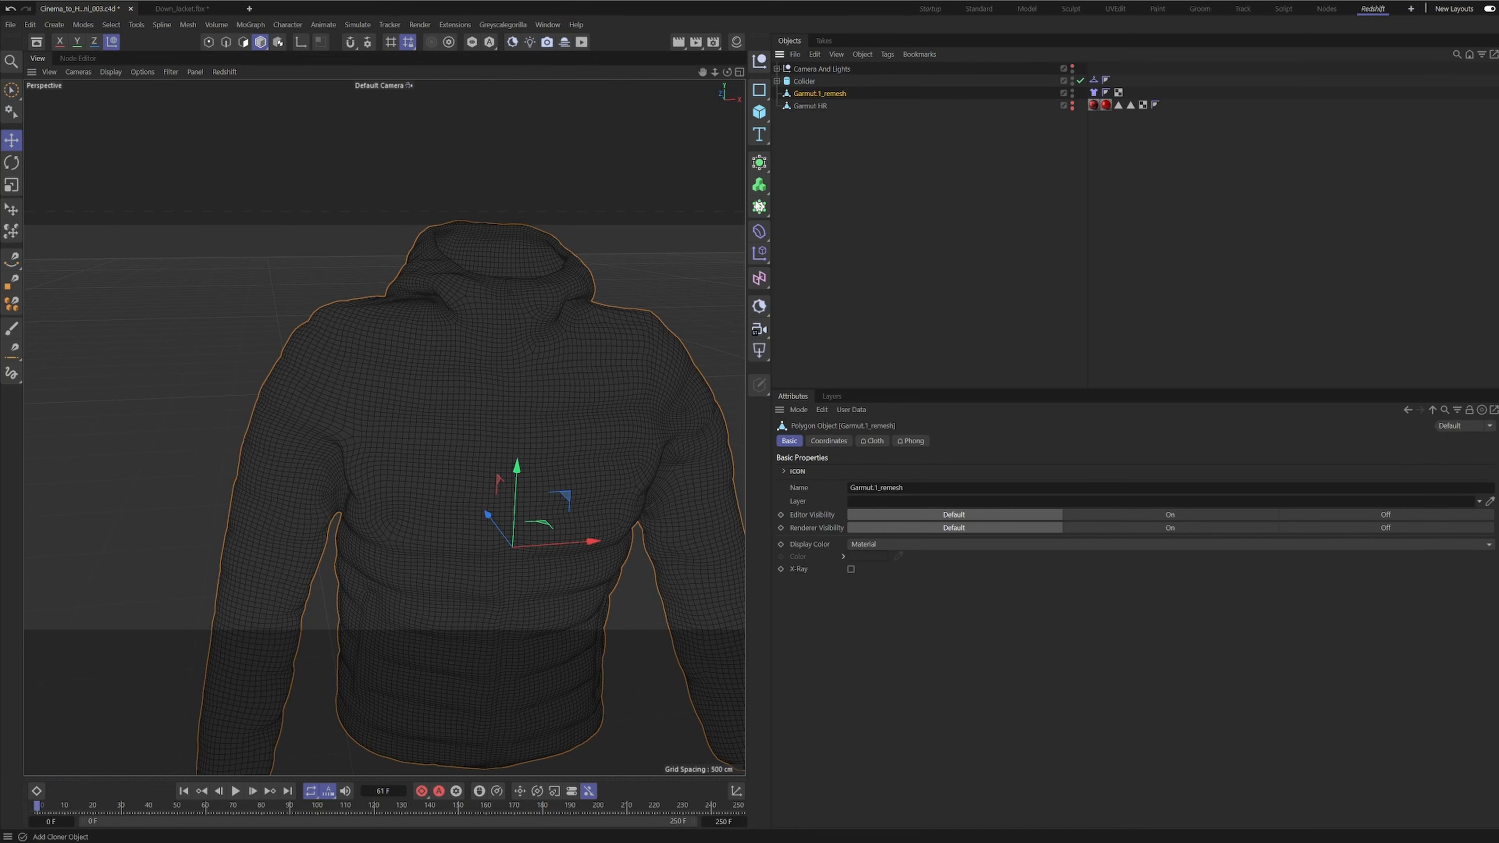
left_click(760, 232)
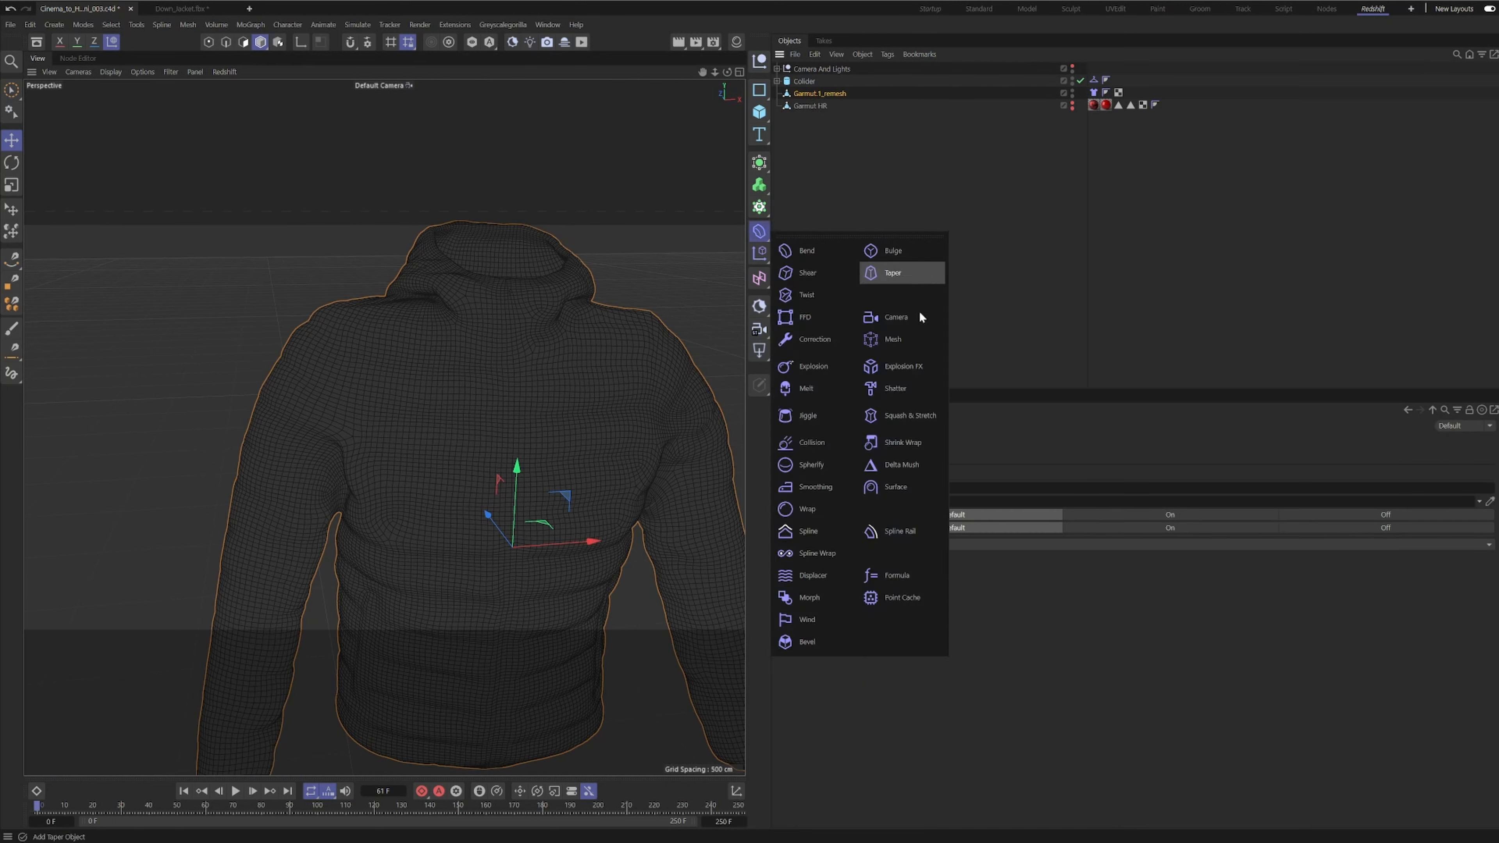
left_click(886, 342)
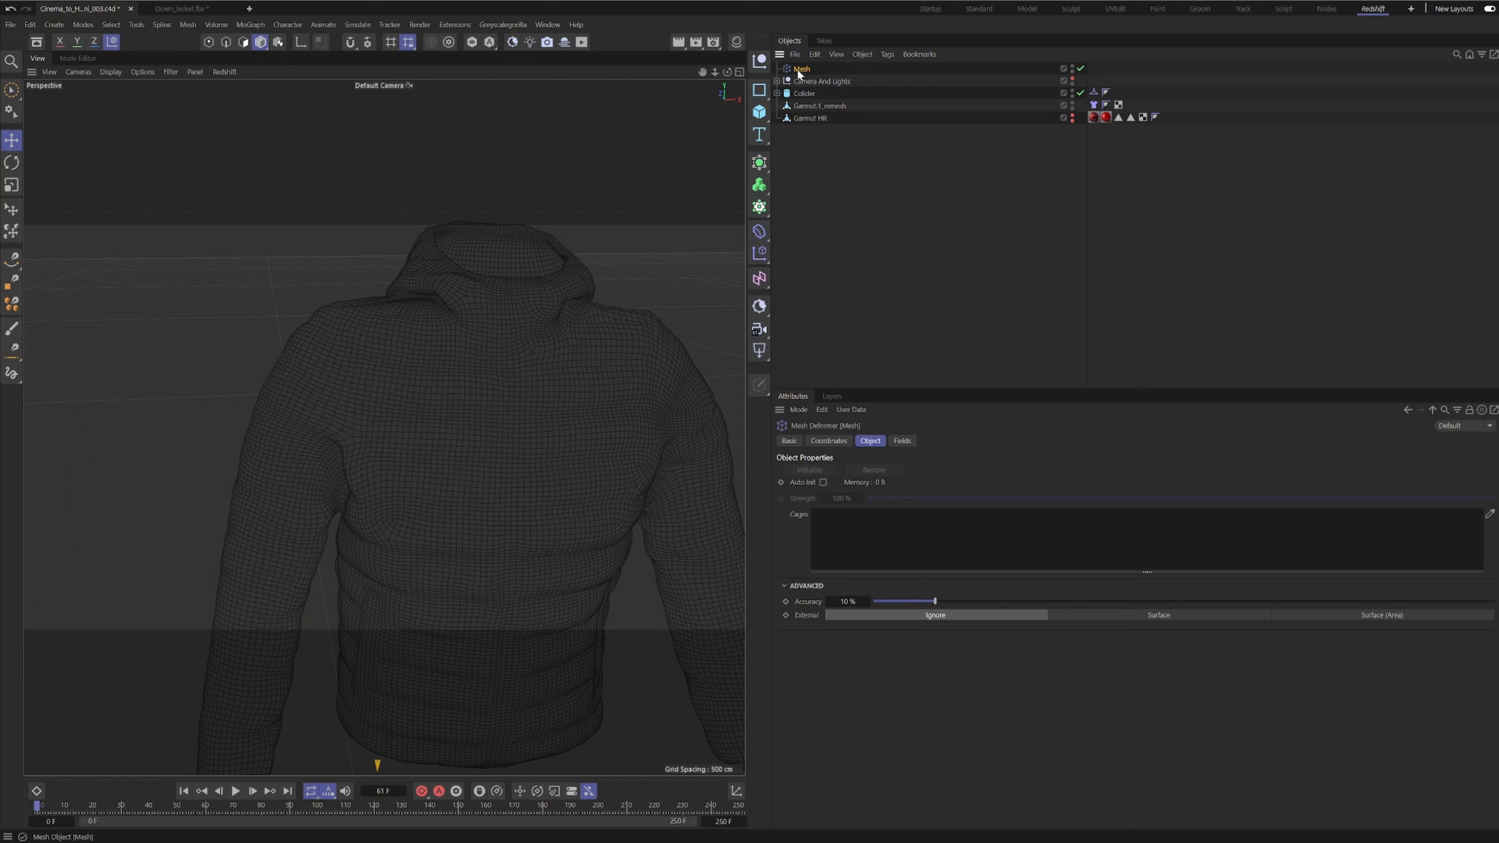
left_click_drag(801, 70, 808, 118)
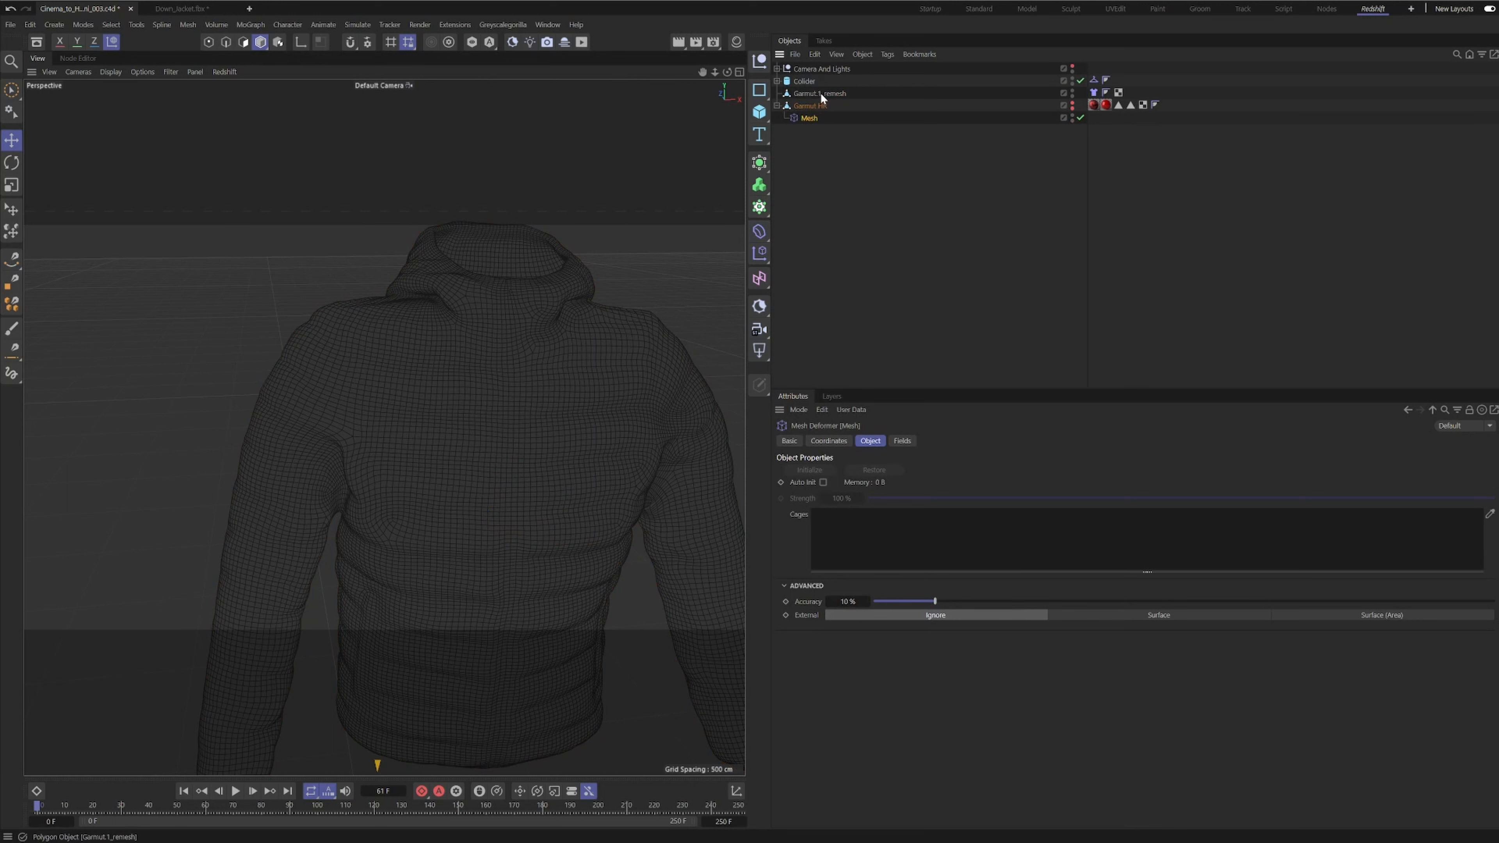
- Assign Garmut.1_remesh as the Mesh deformer's cage and set External to Surface (Area)
left_click(803, 94)
left_click_drag(798, 94, 860, 529)
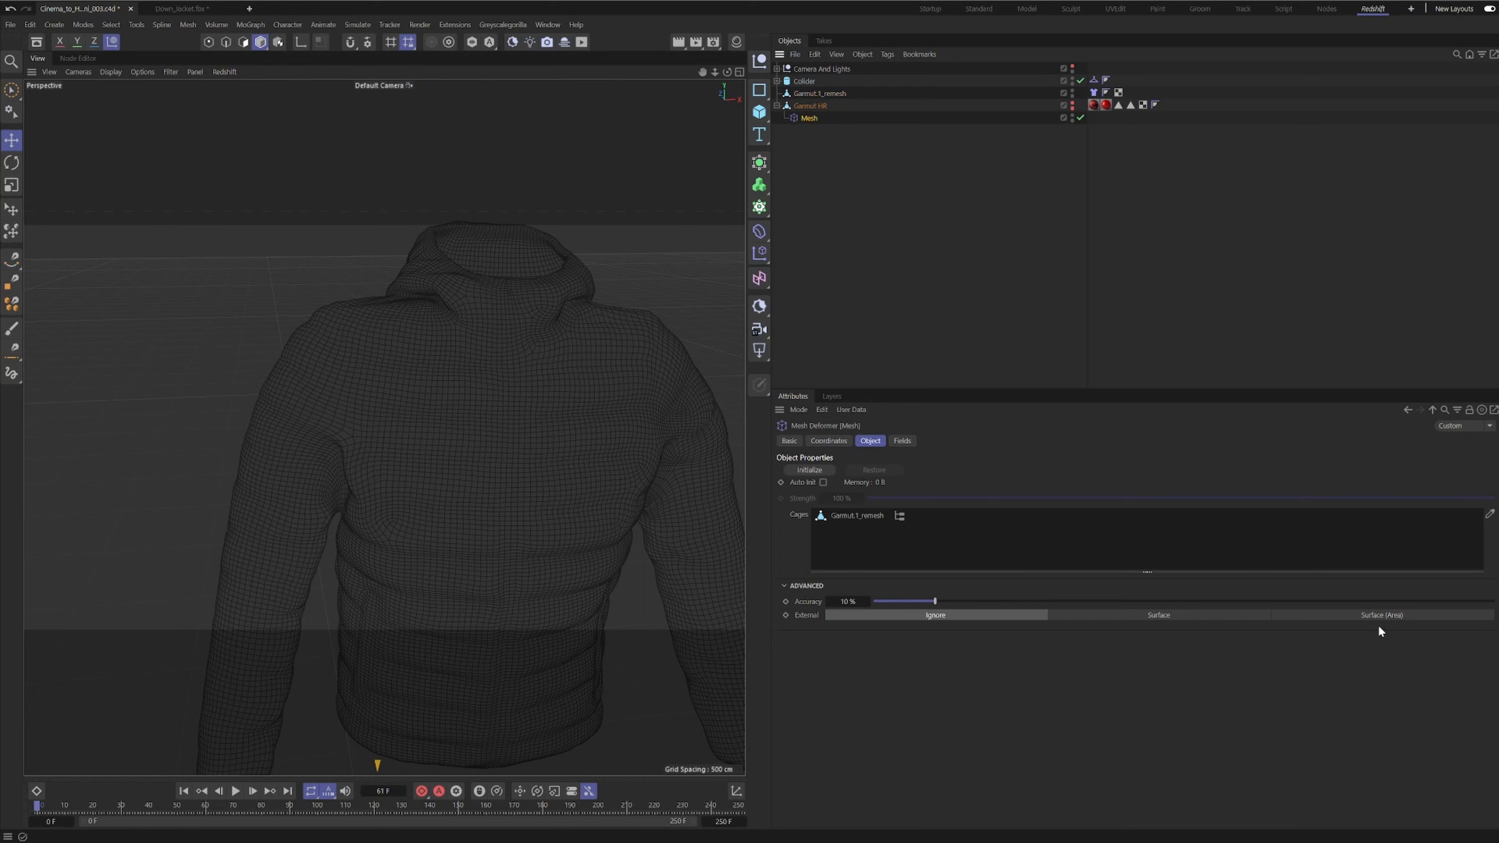
left_click(1396, 618)
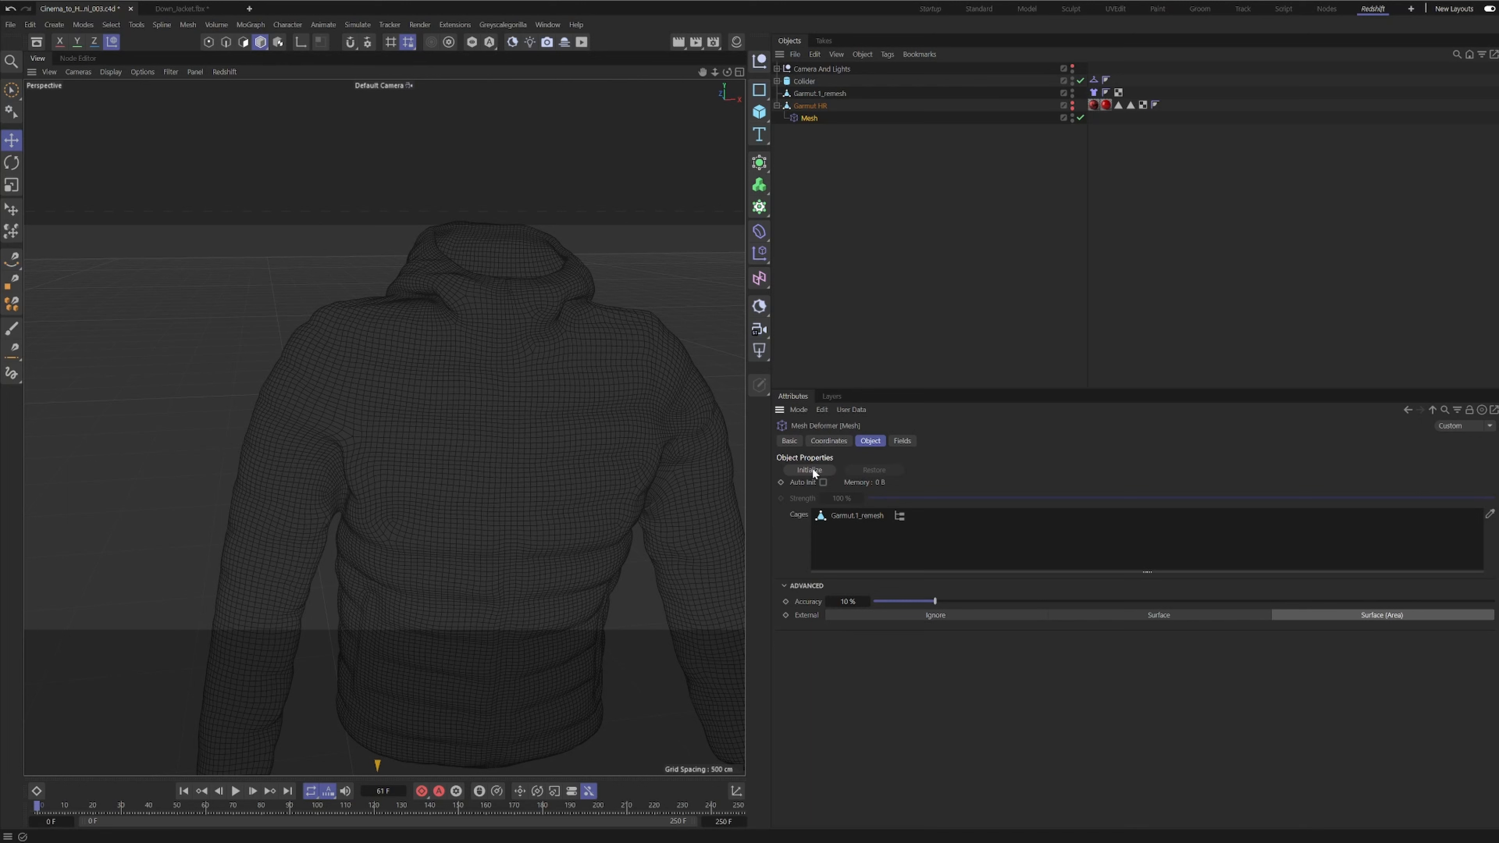
- Initialize the Mesh deformer on Garmut HR and check the jacket's wireframe
left_click(800, 471)
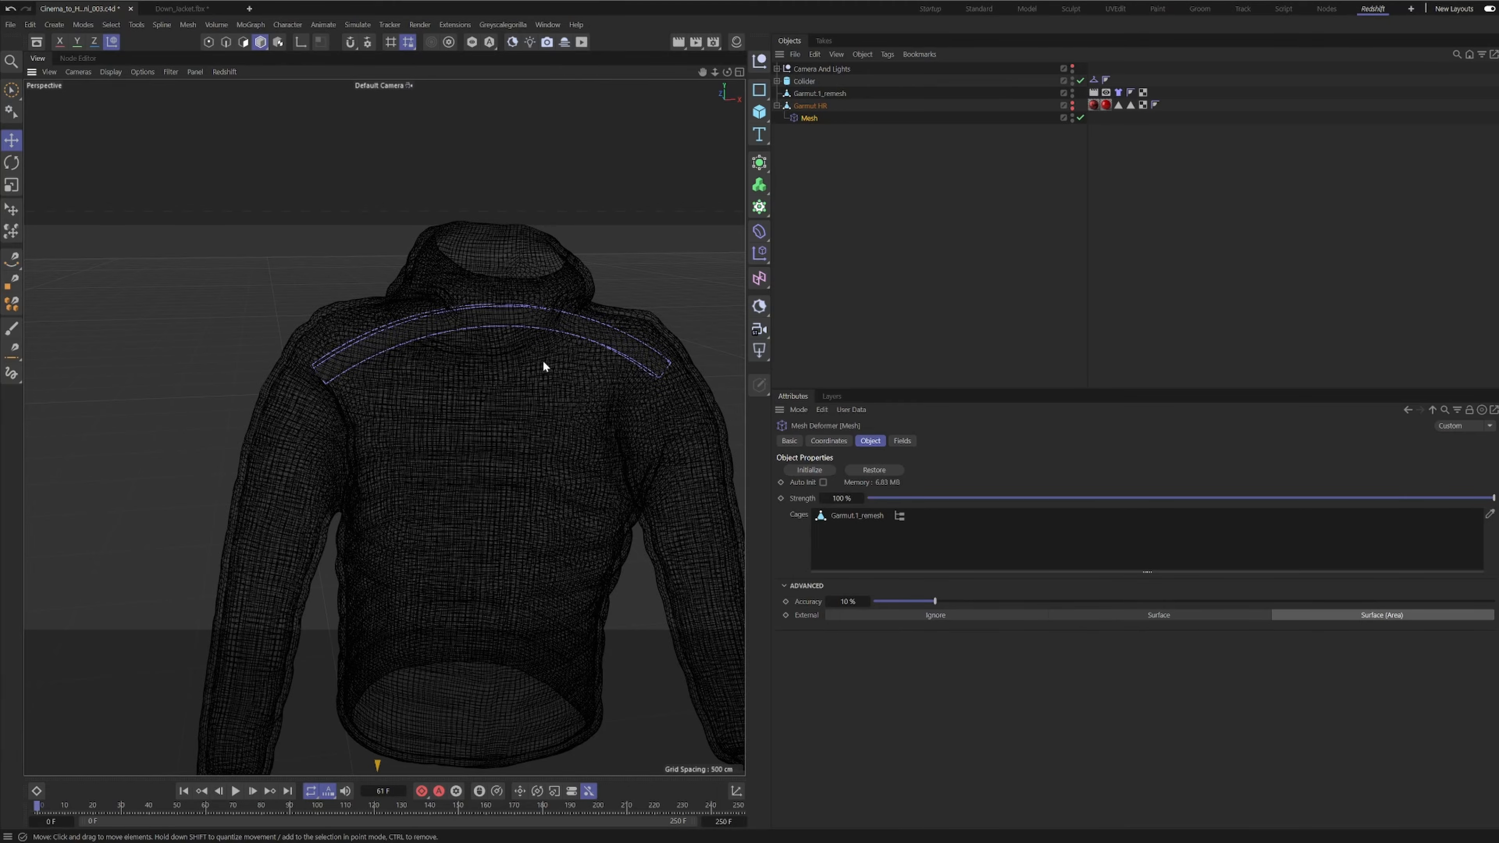
left_click_drag(542, 359, 491, 354, "alt")
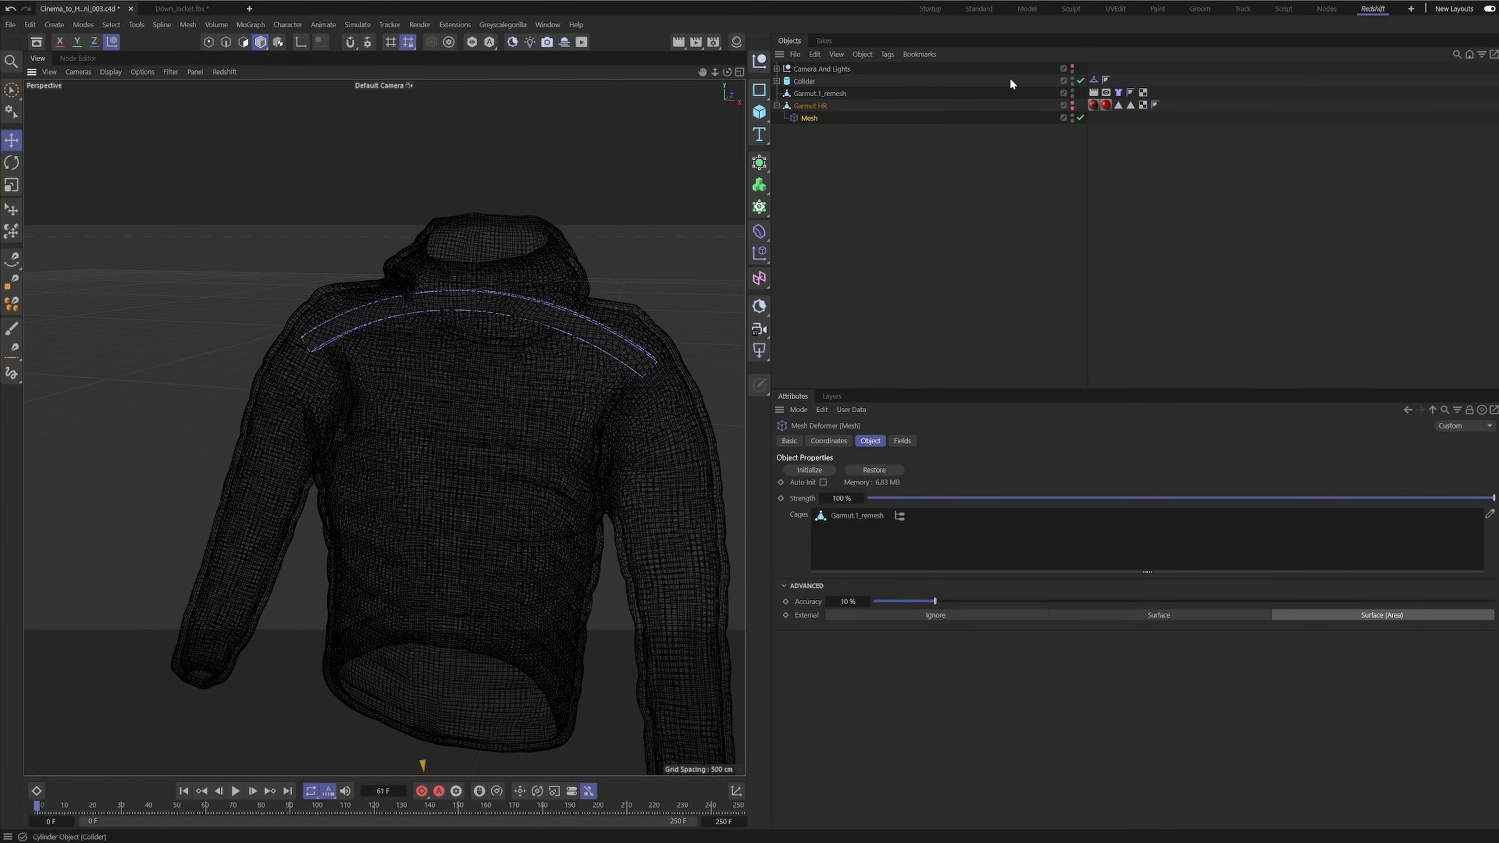
left_click(778, 105)
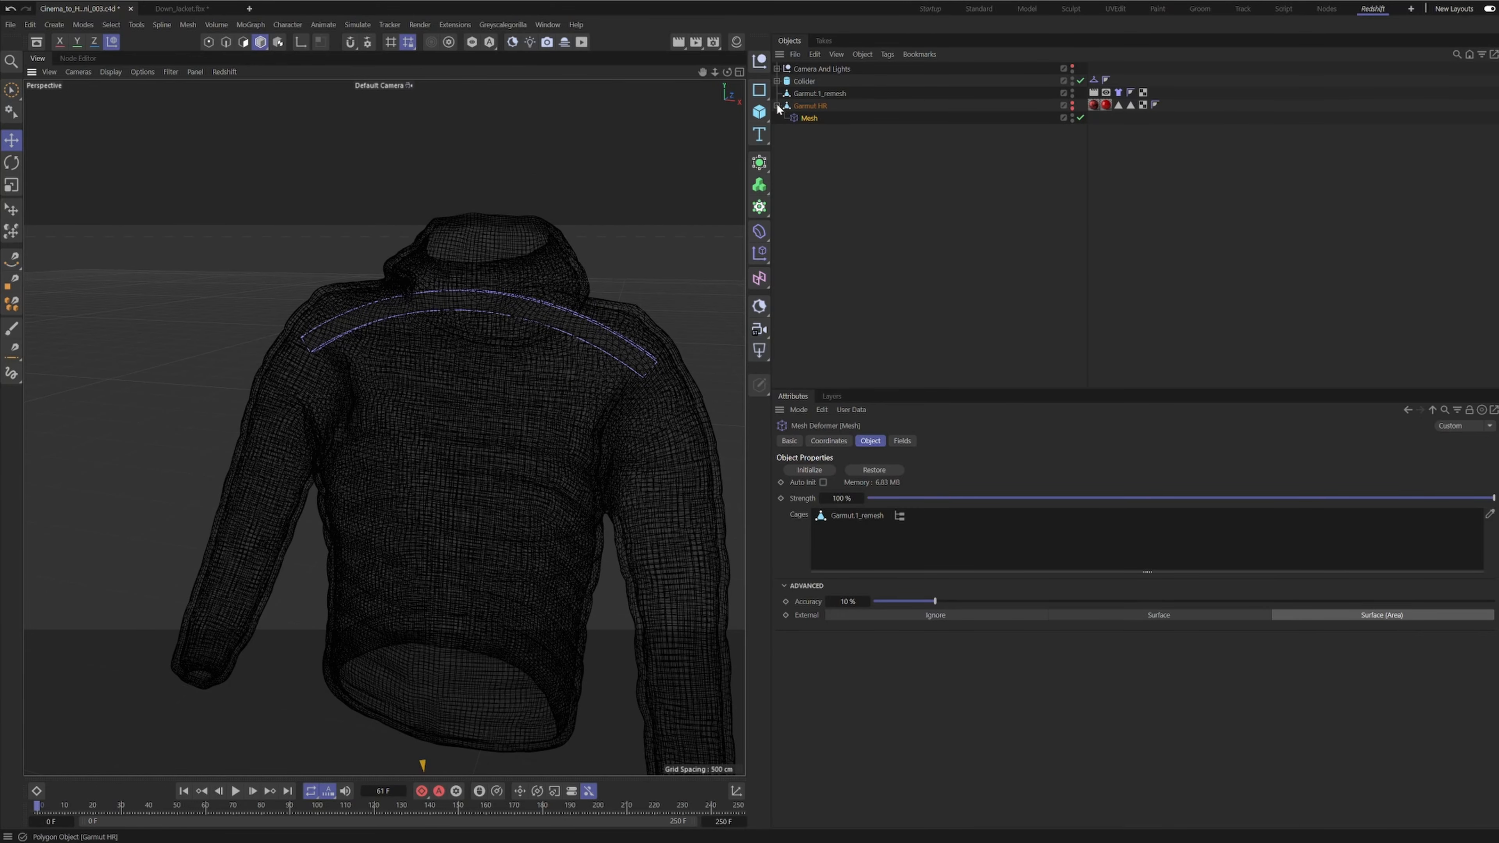
- Show Garmut HR in the viewport and hide Garmut.1_remesh
left_click(1072, 105)
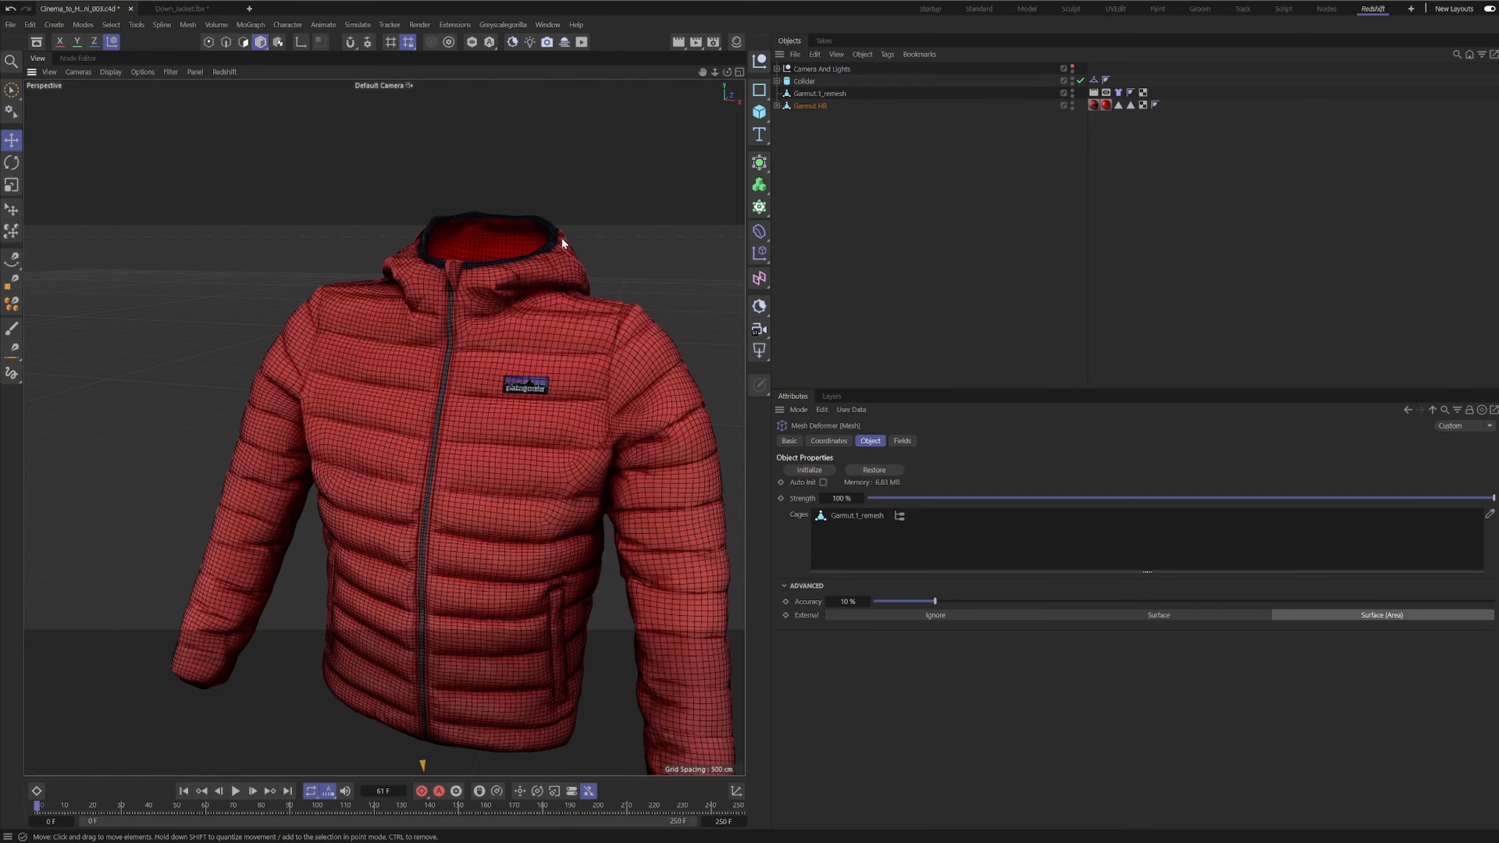
left_click_drag(411, 342, 448, 339, "alt")
middle_click_drag(461, 308, 425, 380, "alt")
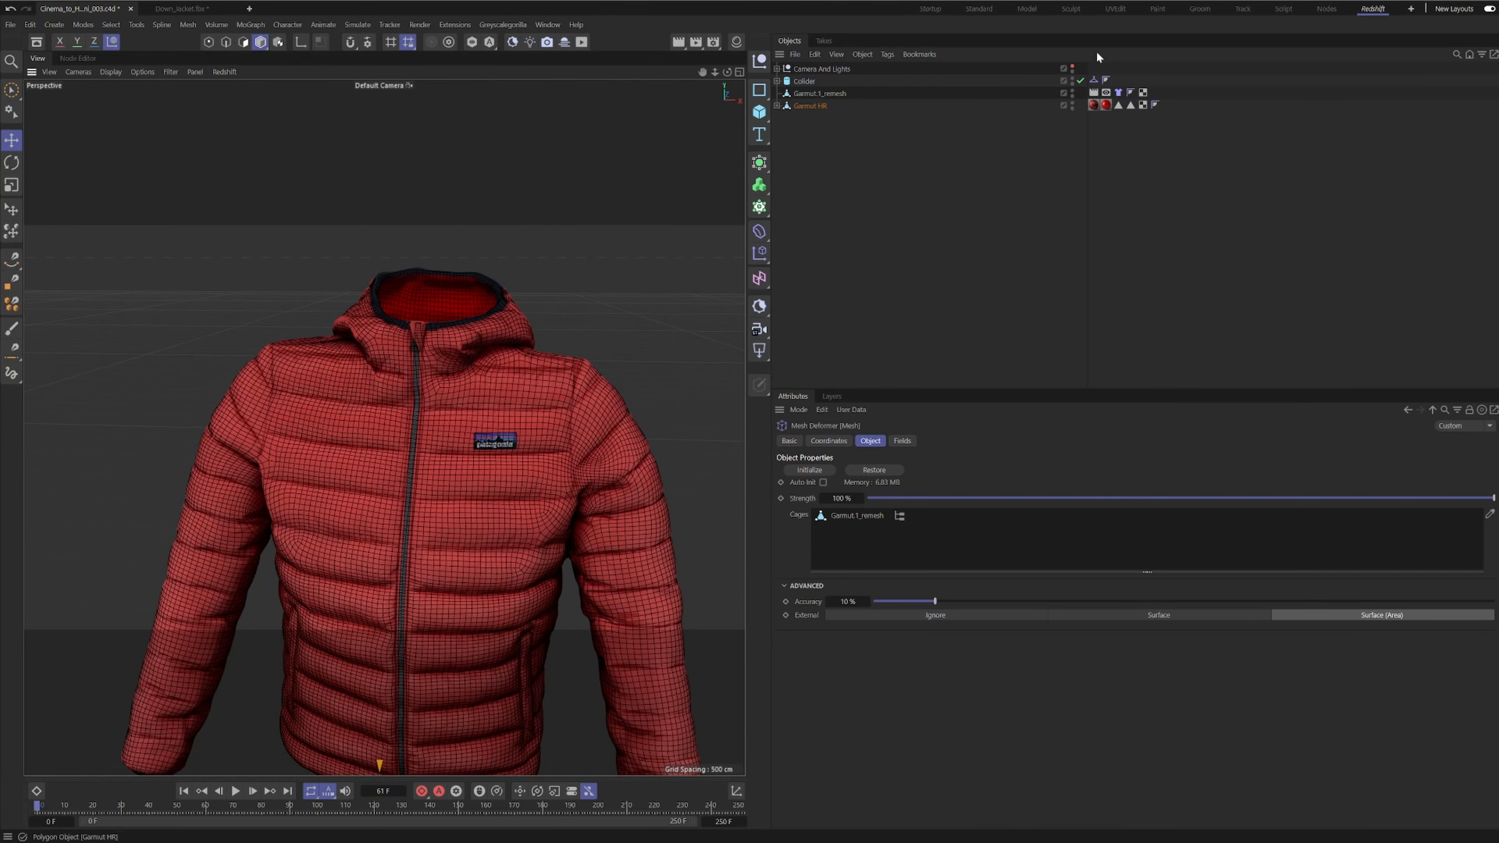
left_click(1072, 92)
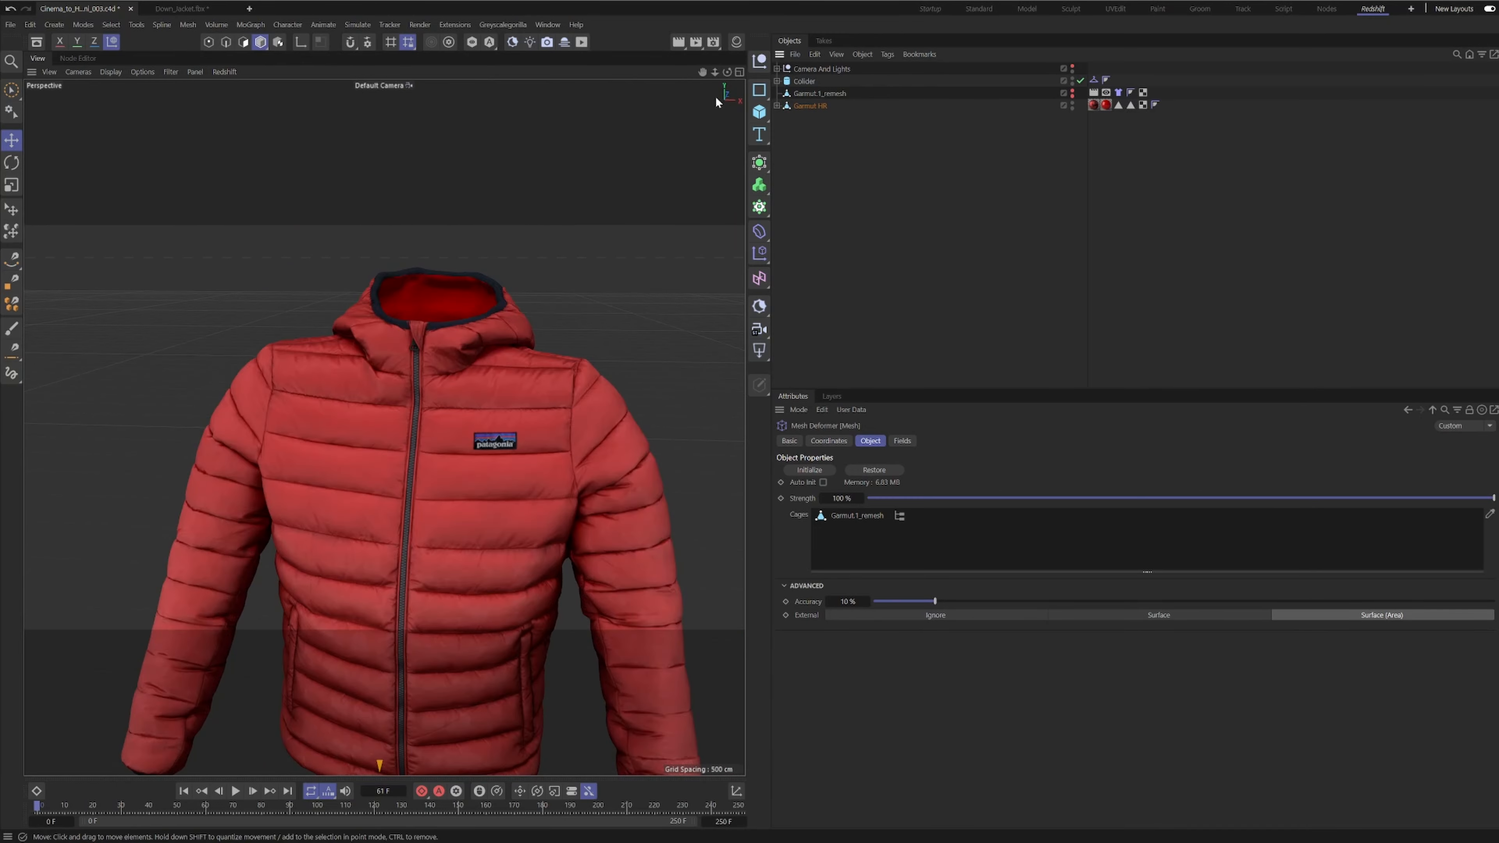
- Play the cloth simulation, check the high-resolution jacket's drape from several angles, and return to the first frame
left_click(235, 791)
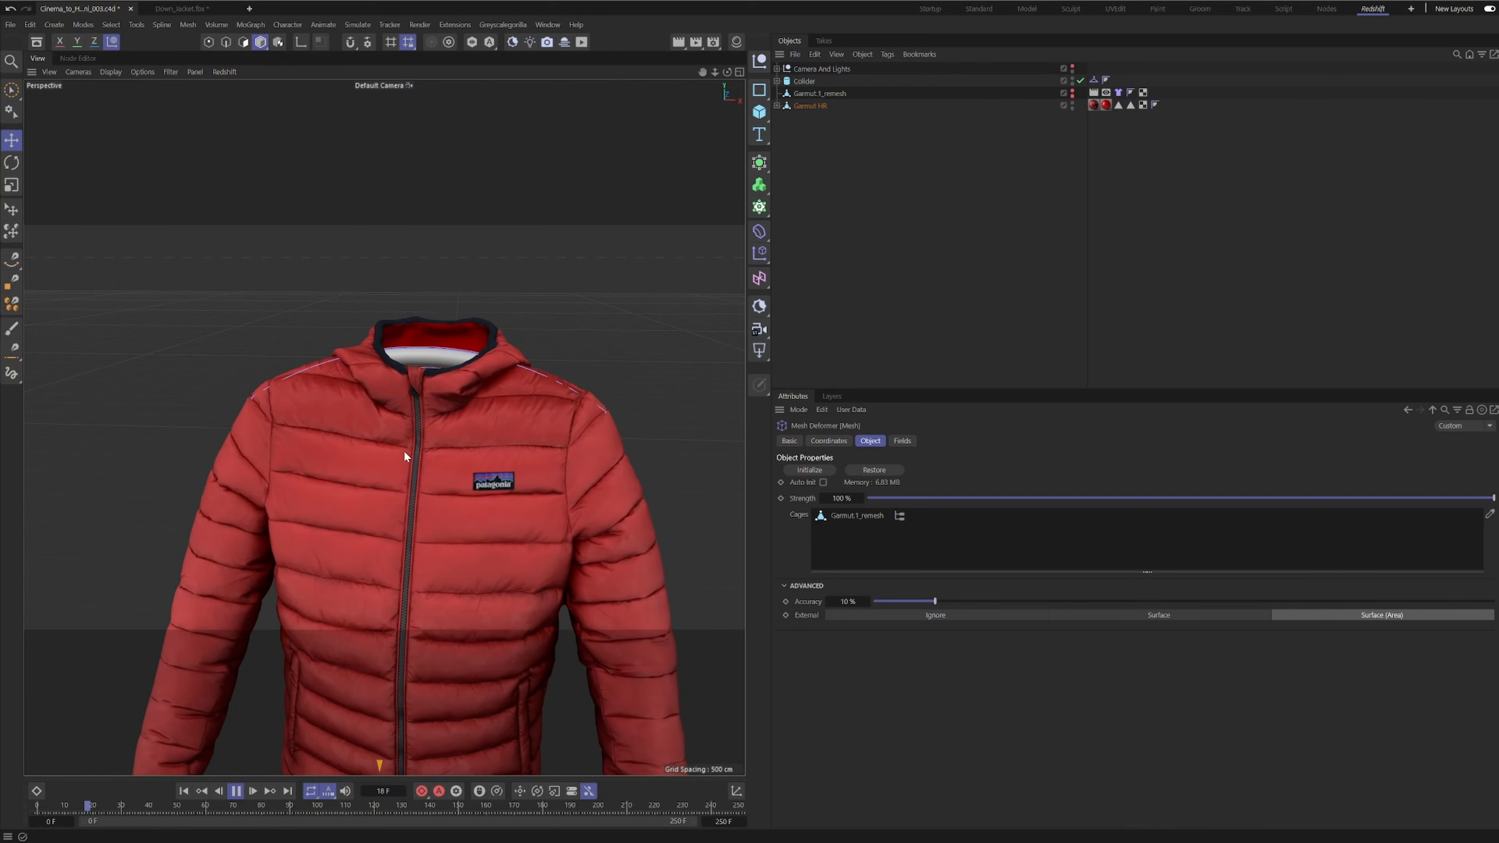
key("F8")
scroll(501, 423, "down", 3)
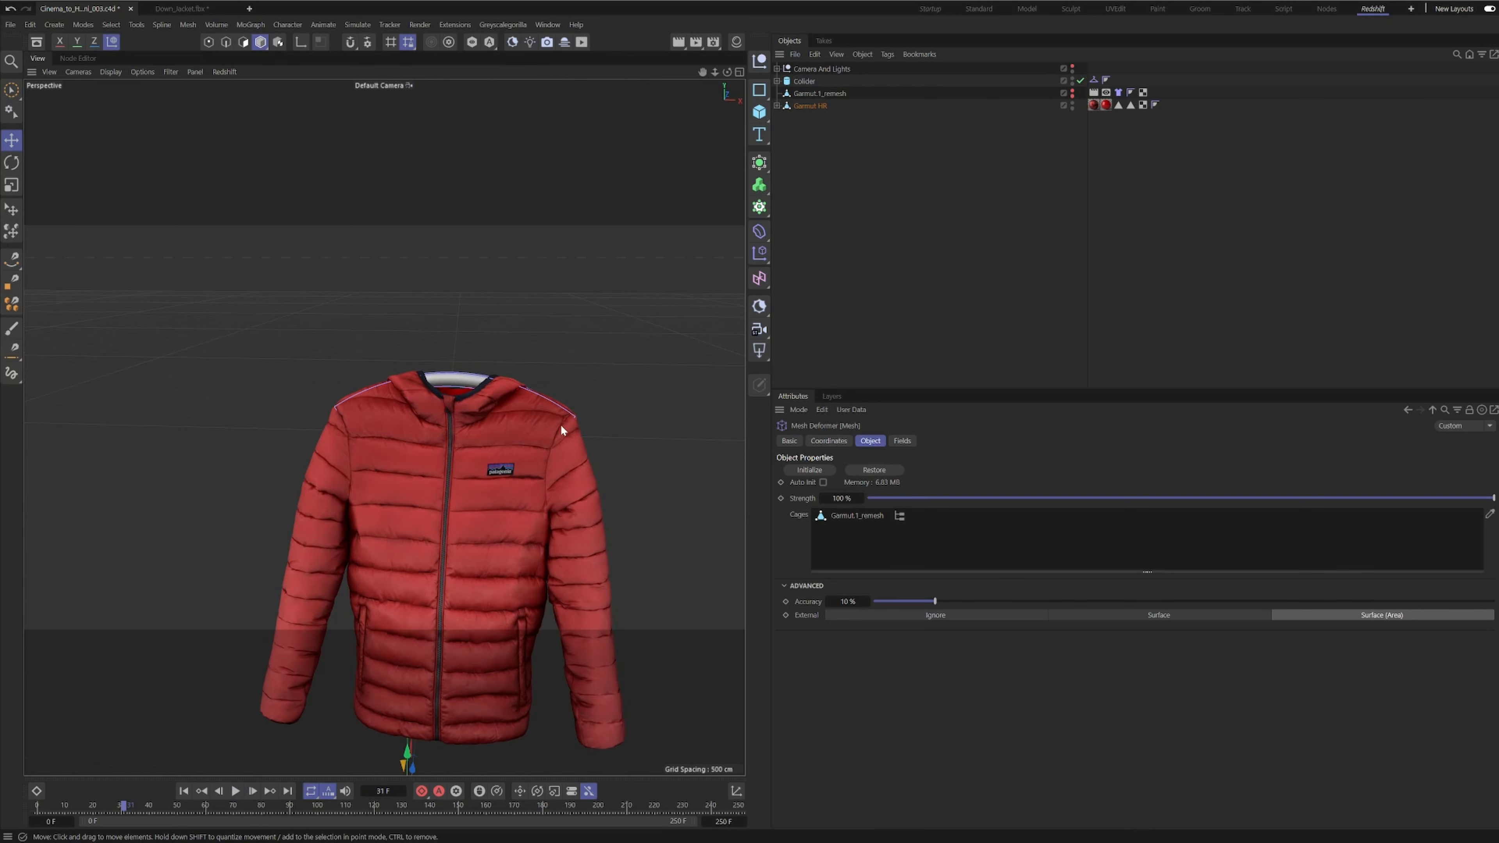
mouse_move(554, 412)
left_mouse_down("alt")
mouse_move(370, 402)
mouse_move(632, 395)
mouse_move(472, 382)
mouse_move(564, 372)
mouse_move(512, 390)
mouse_move(576, 398)
left_mouse_up("alt")
left_click_drag(476, 350, 349, 376, "alt")
scroll(423, 439, "down", 5)
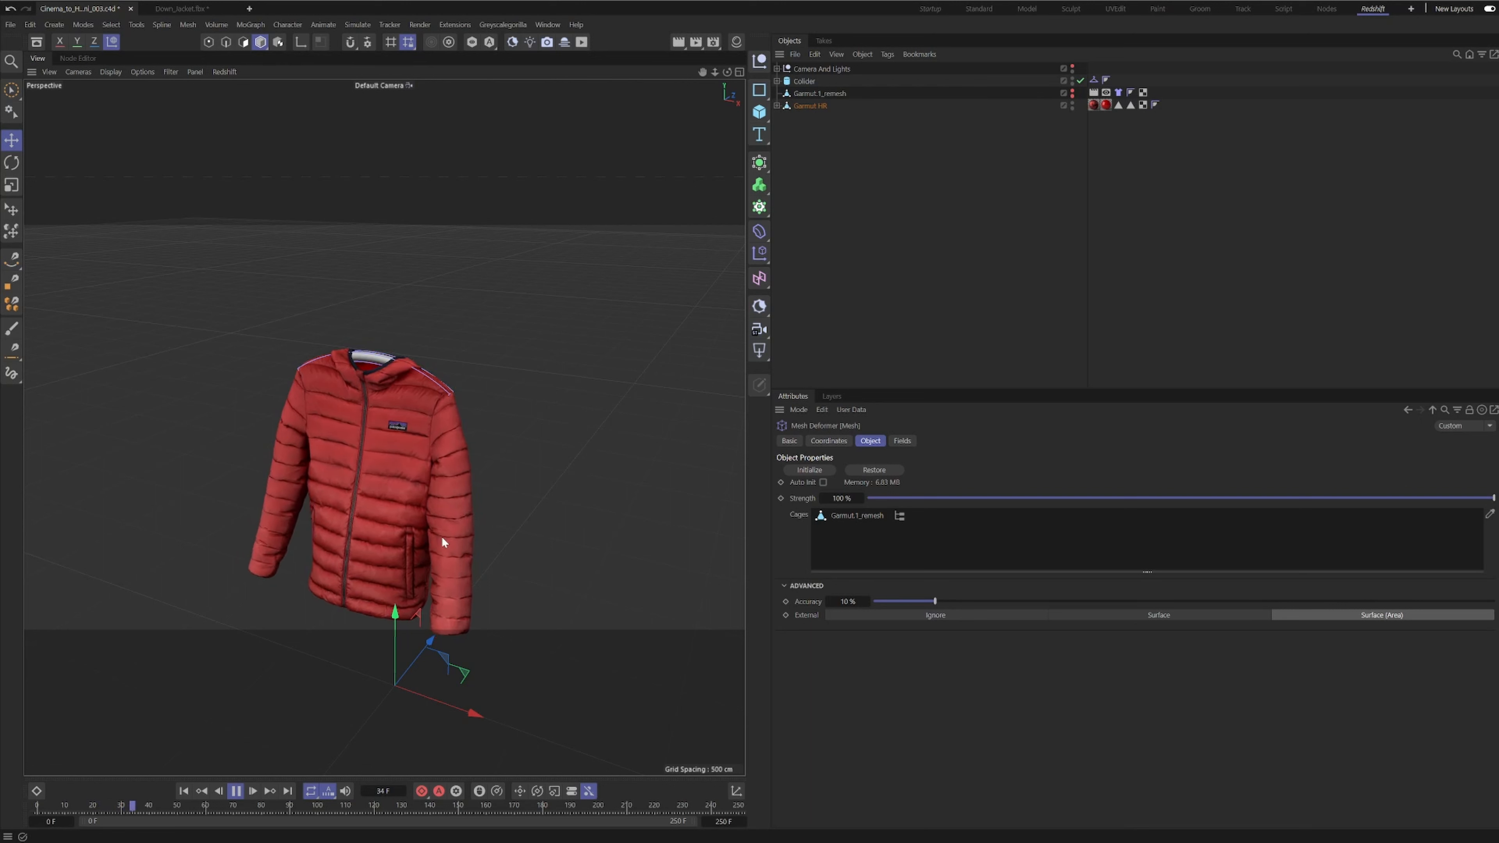
key("F8")
left_click_drag(367, 419, 460, 463, "alt")
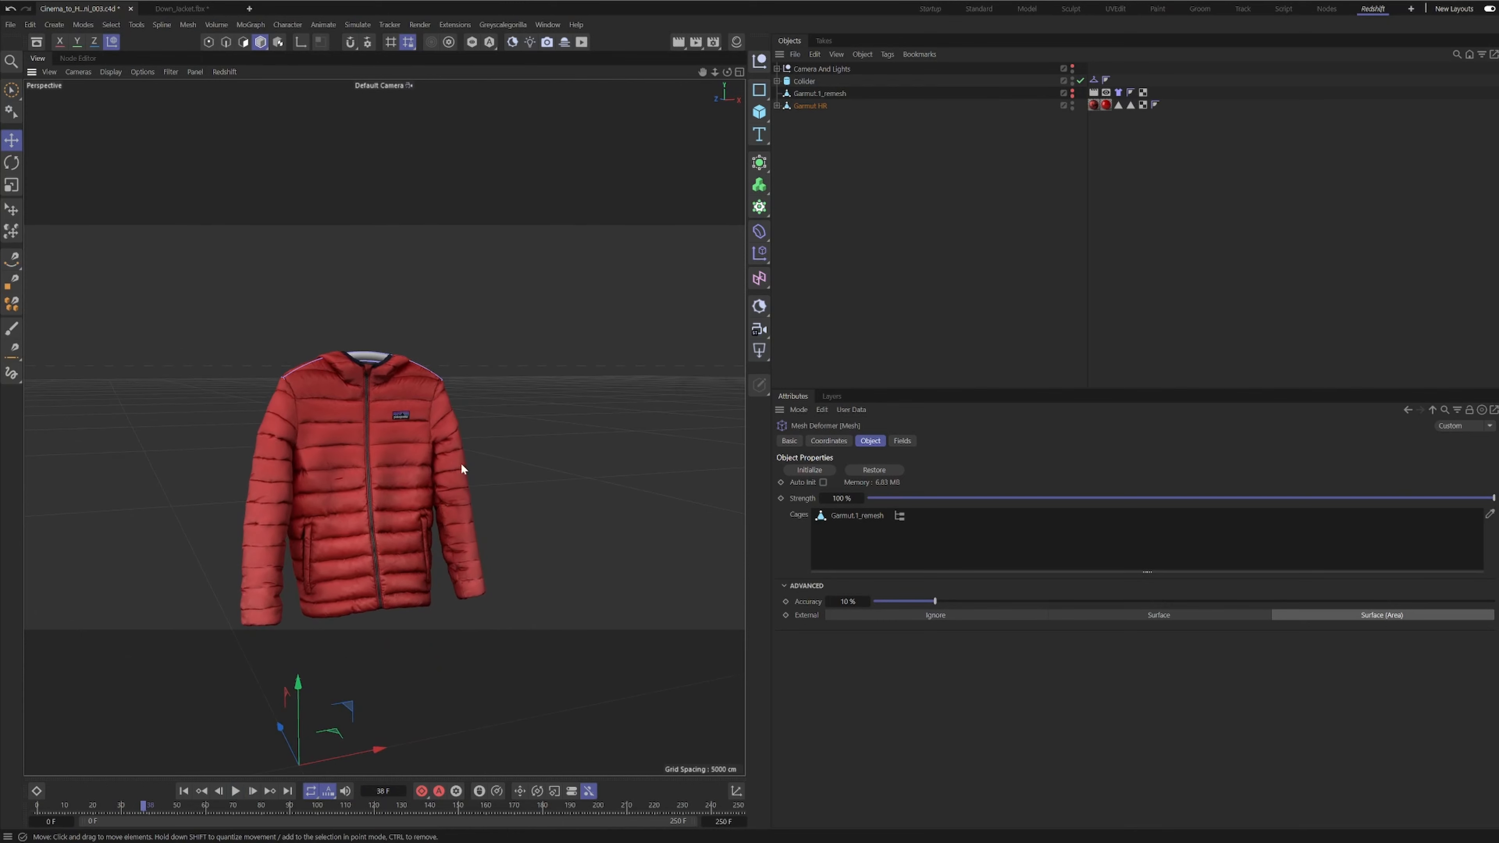
left_click(184, 790)
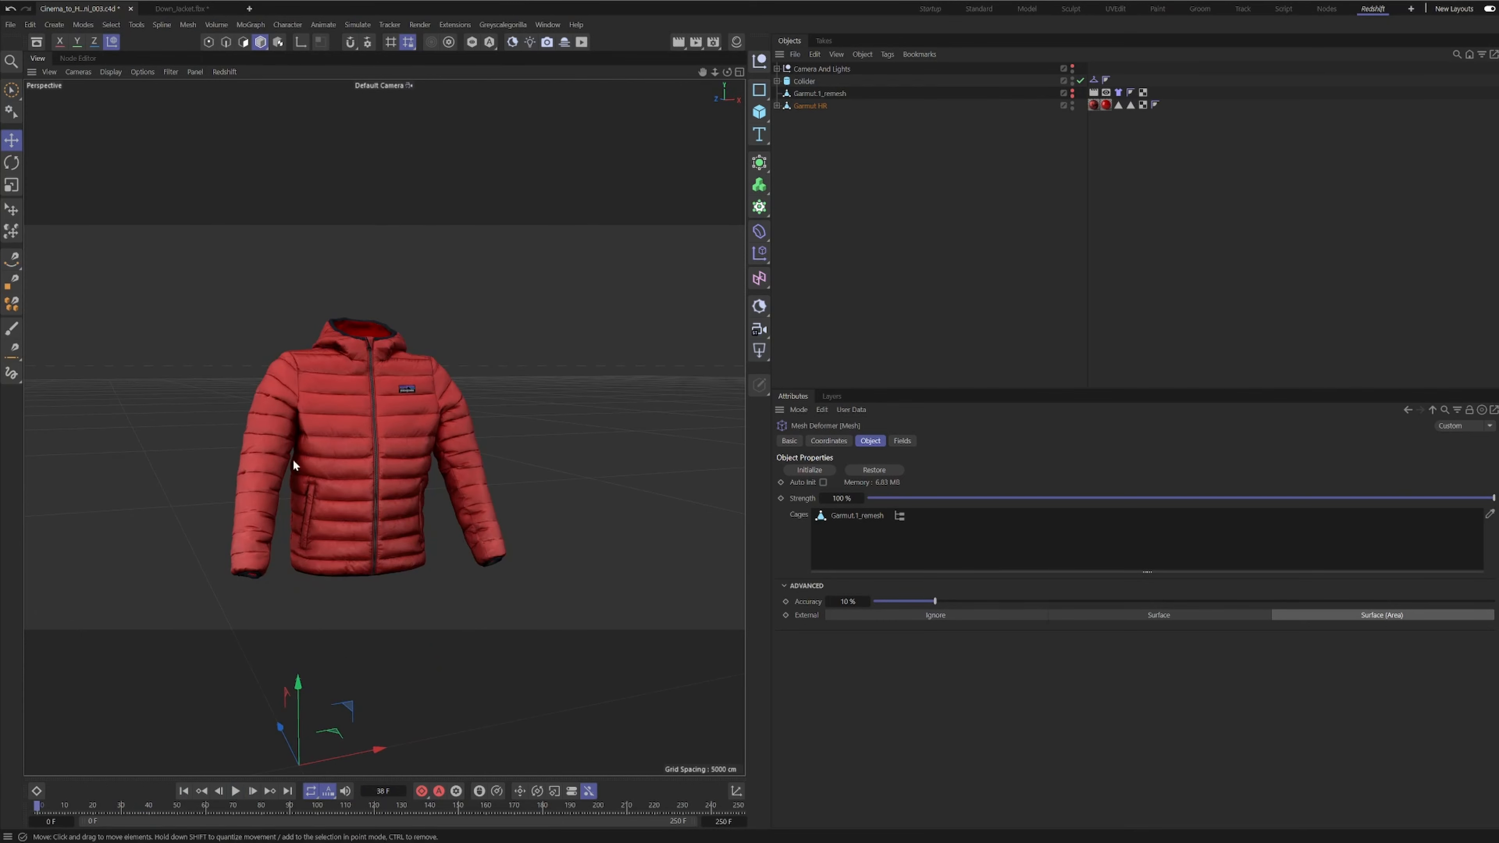
- Add a Turbulence force to the scene and set its Scale to 25%
right_click_drag(332, 379, 406, 388, "alt")
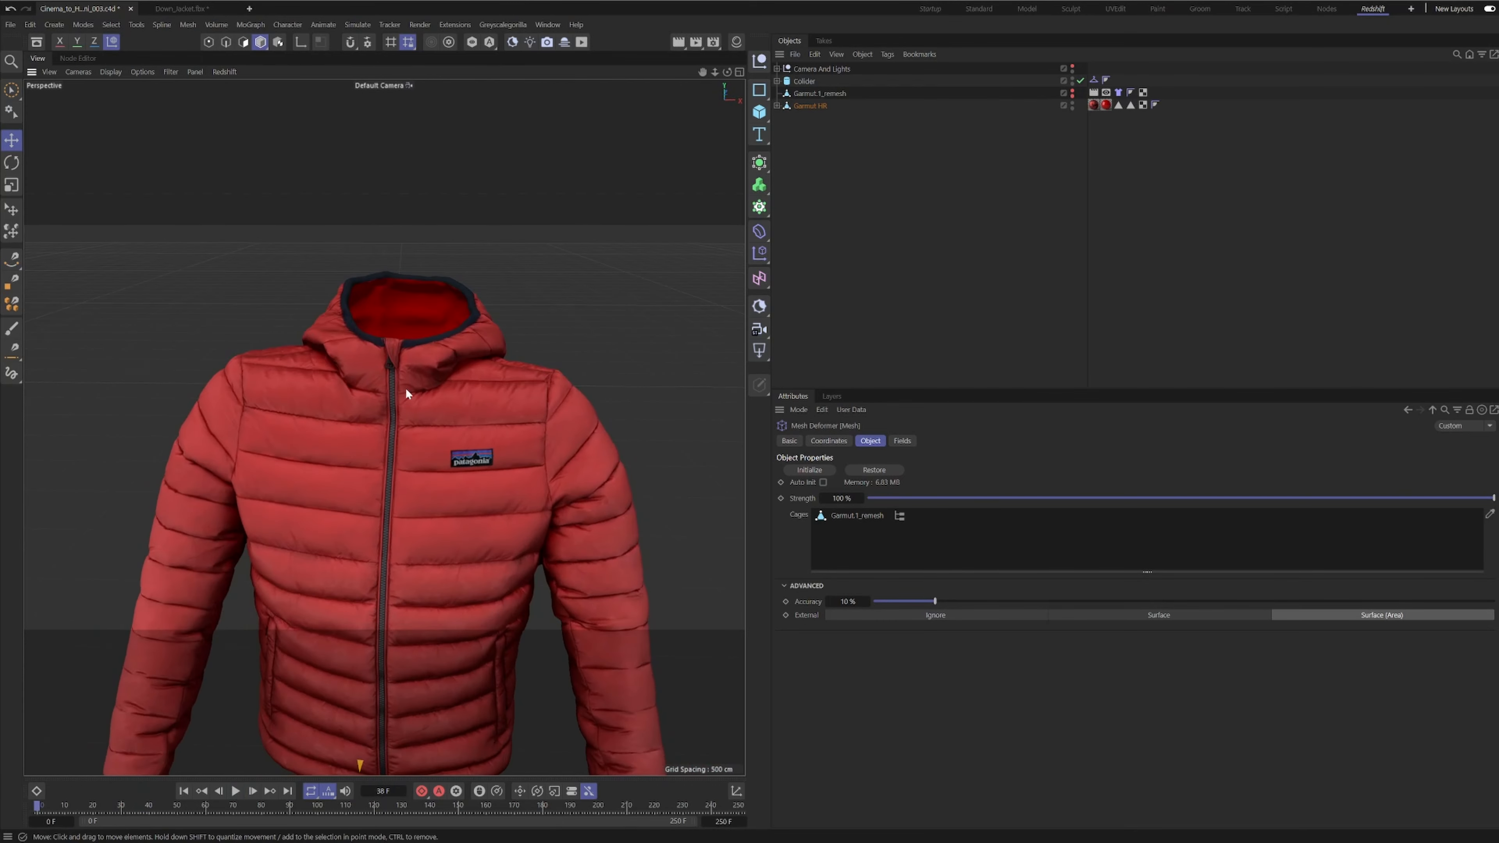
left_click(350, 27)
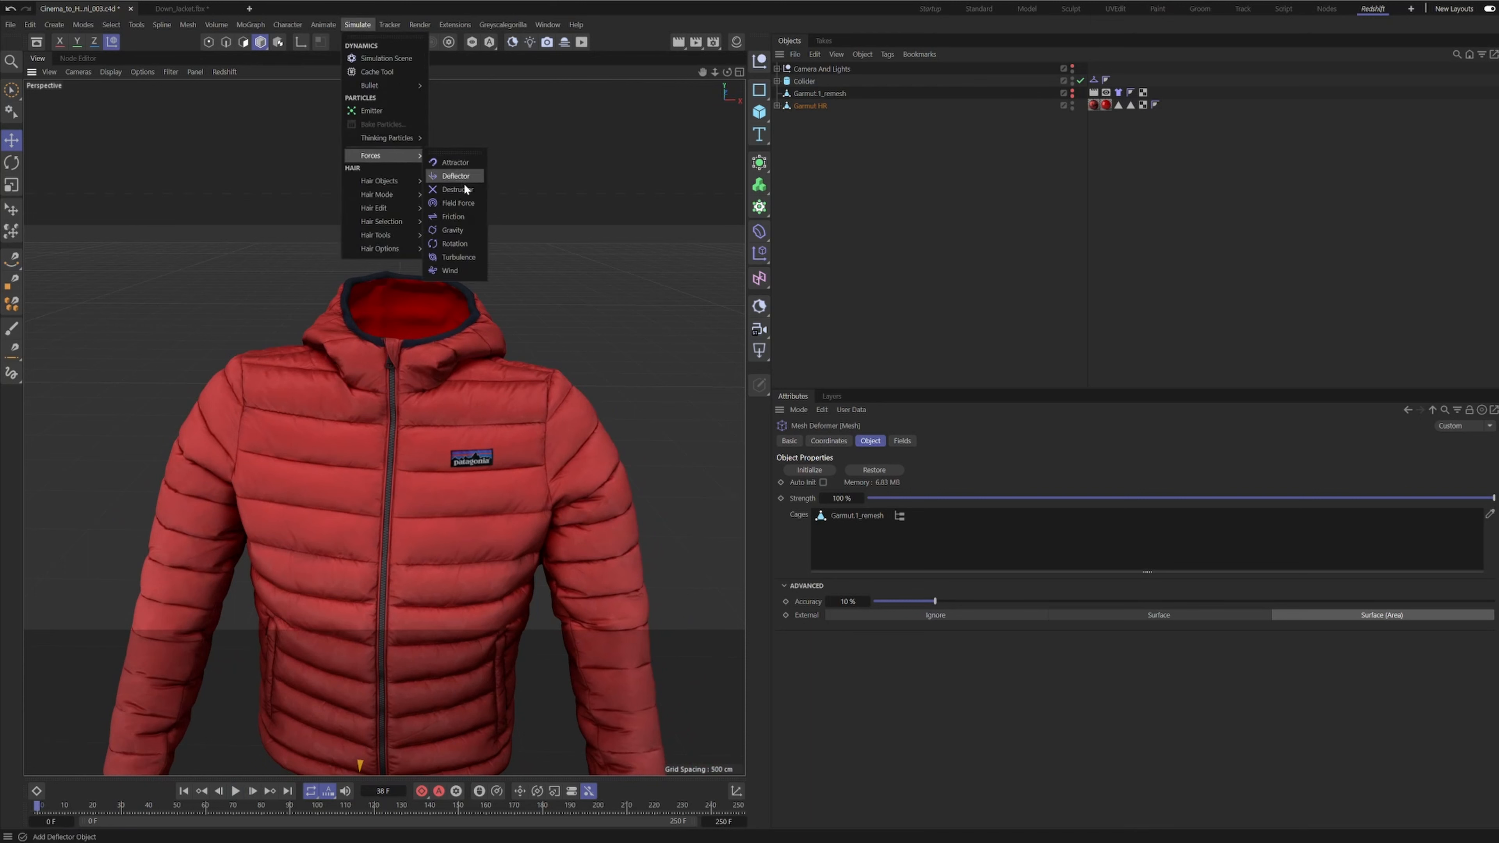
left_click(468, 258)
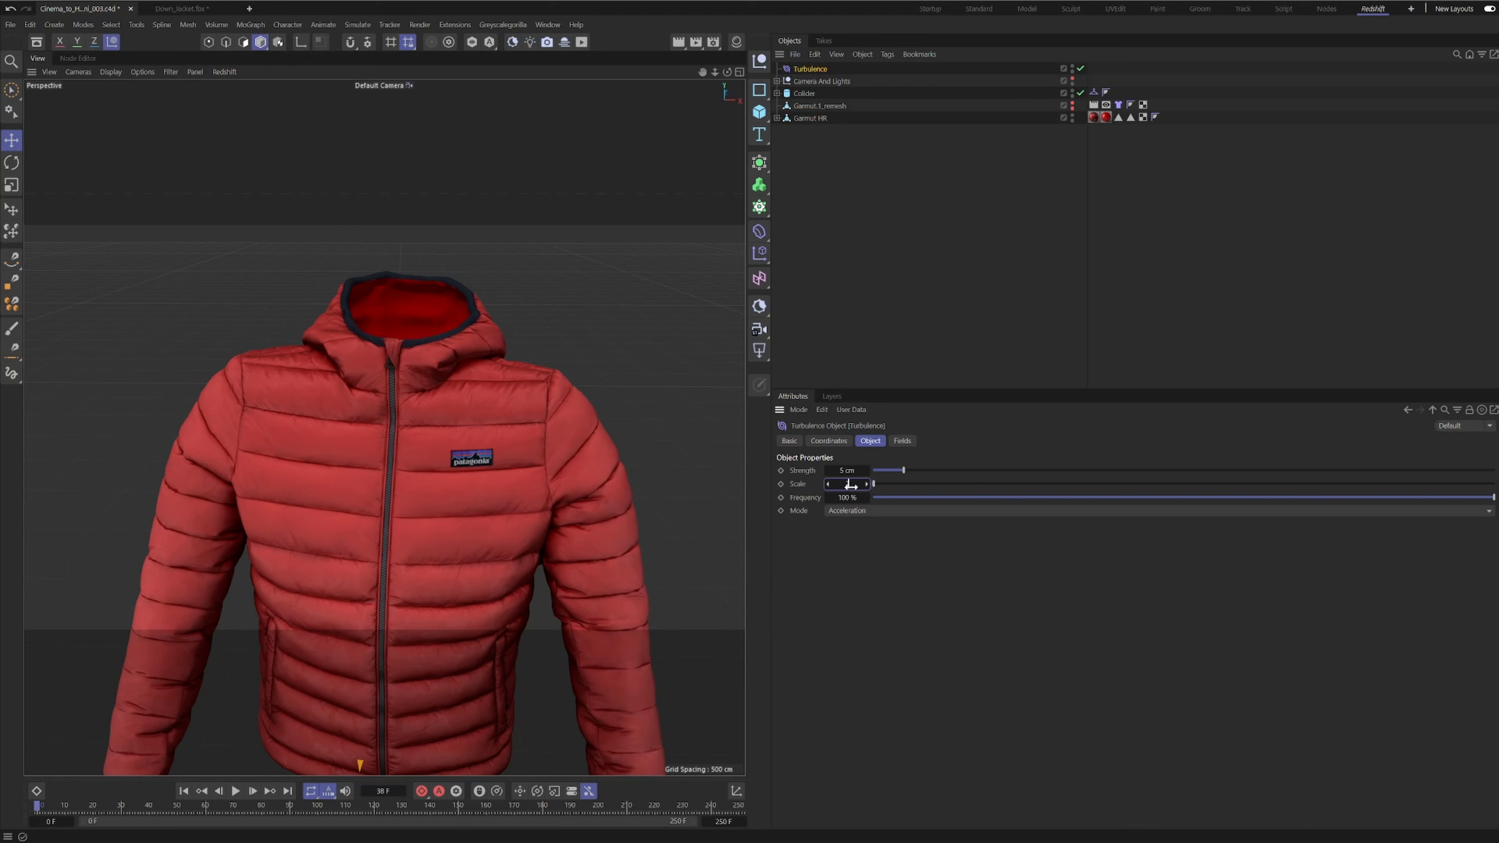
left_click_drag(851, 484, 850, 484)
- Set the project's end frame to 90
left_click(721, 821)
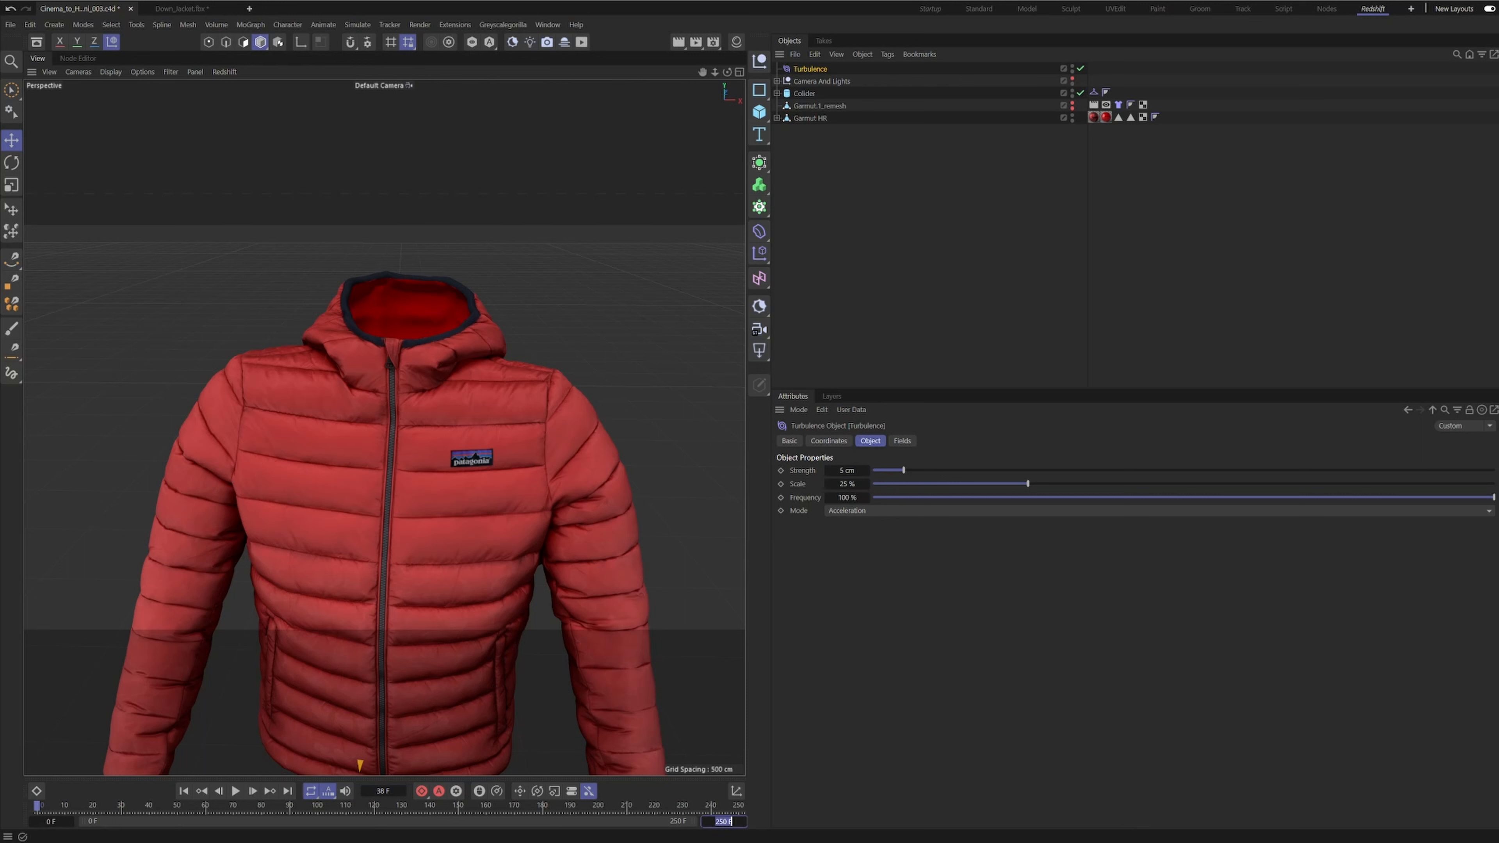
type("90")
key("Return")
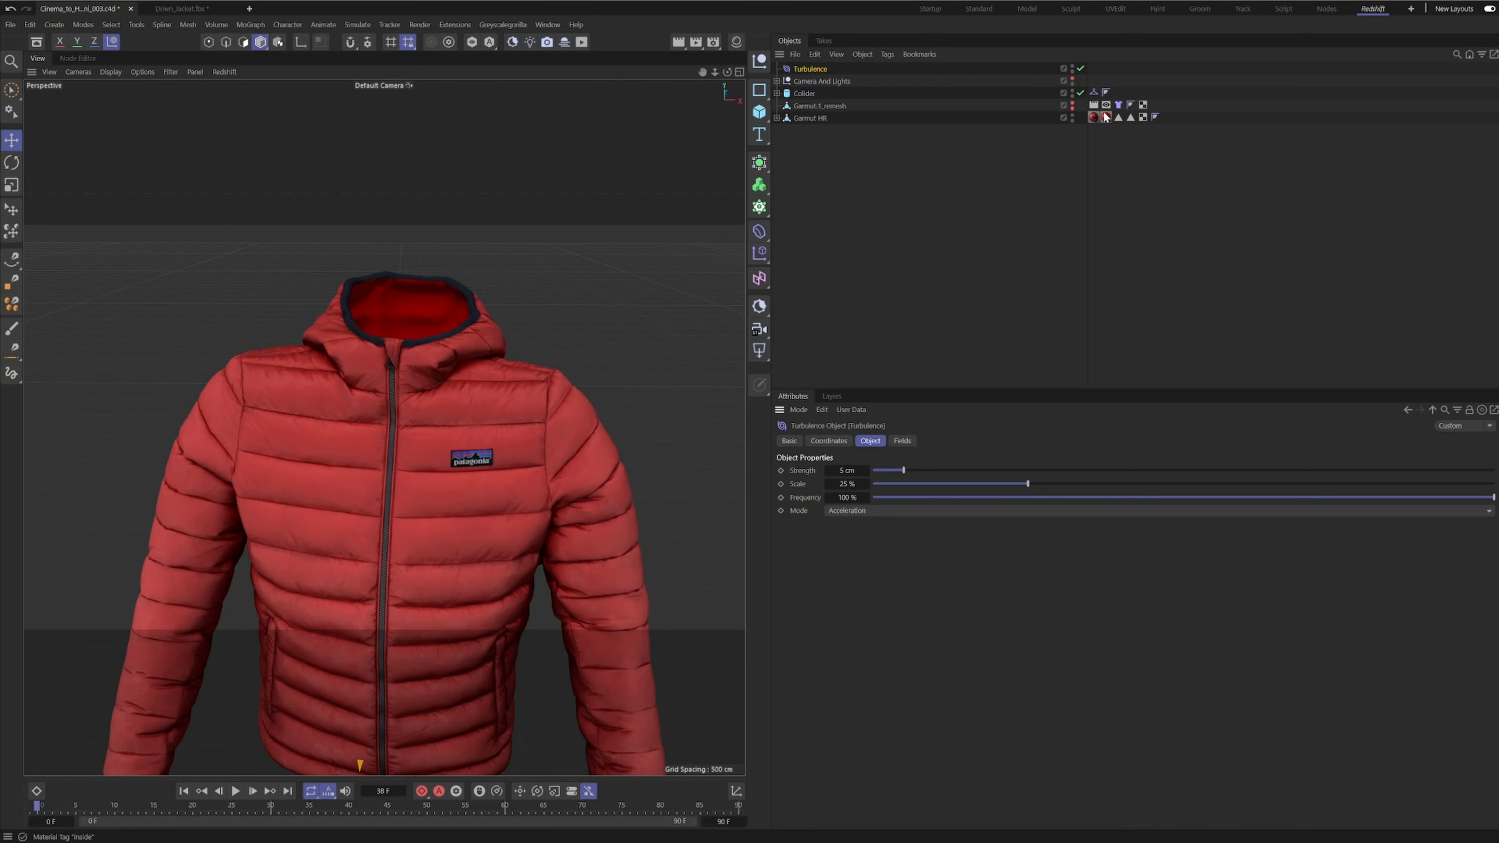
- Cache the scene's simulation from the Cloth tag on Garmut.1_remesh
left_click(1120, 106)
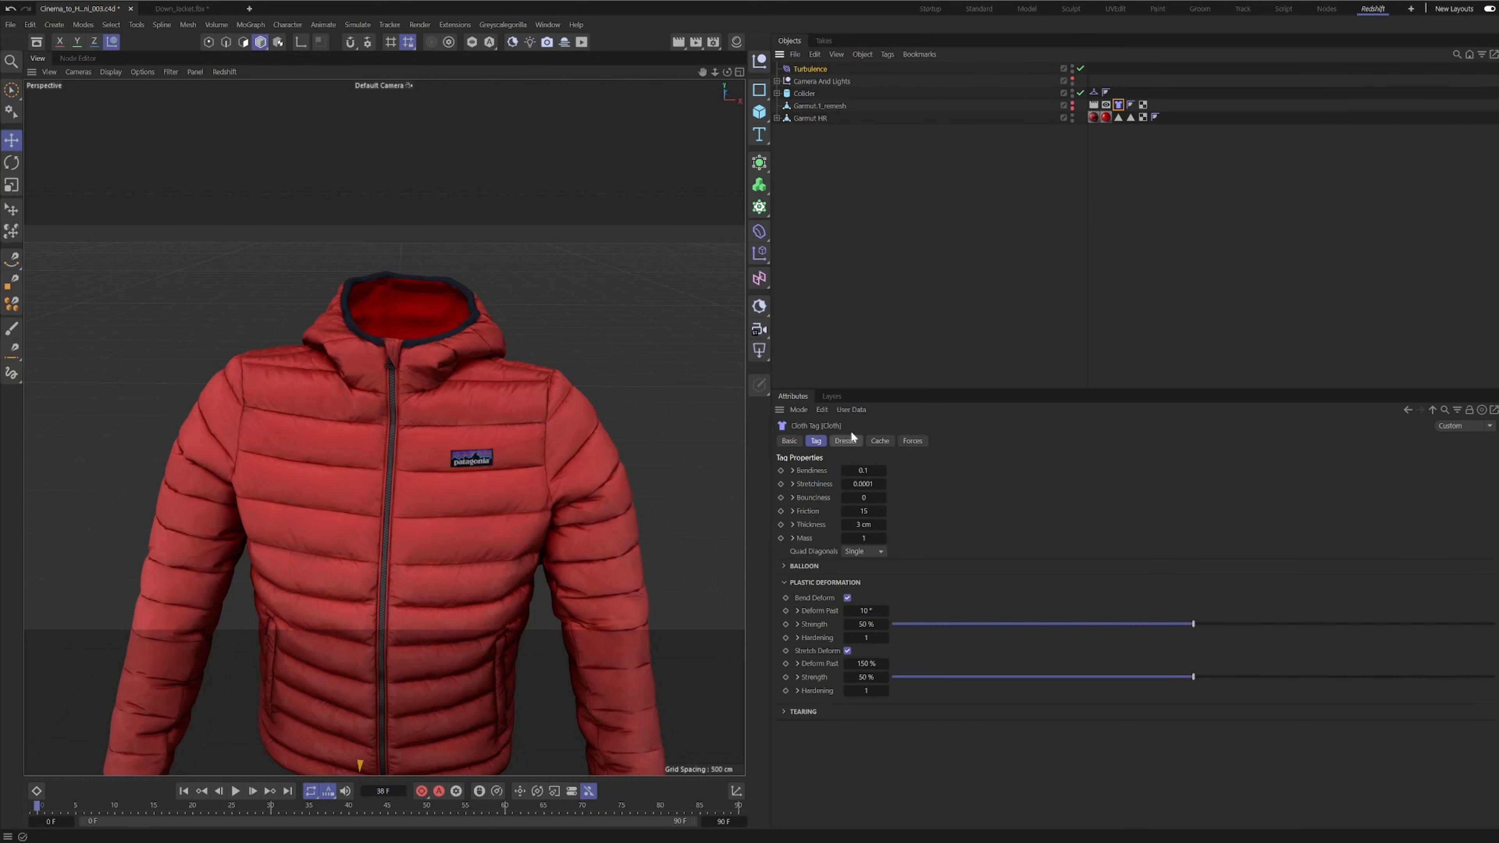
left_click(880, 441)
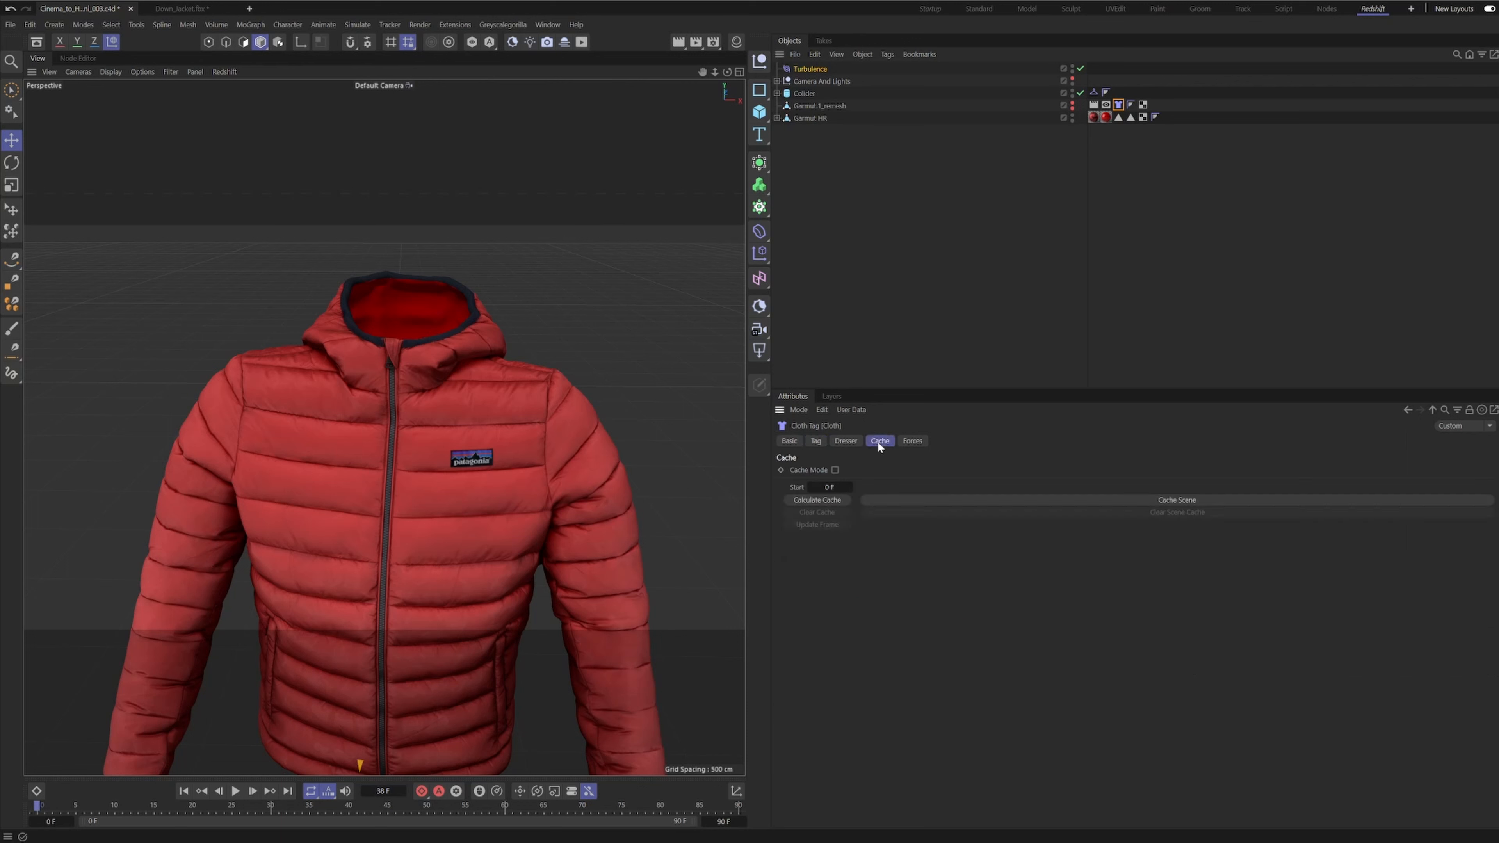
left_click(1170, 501)
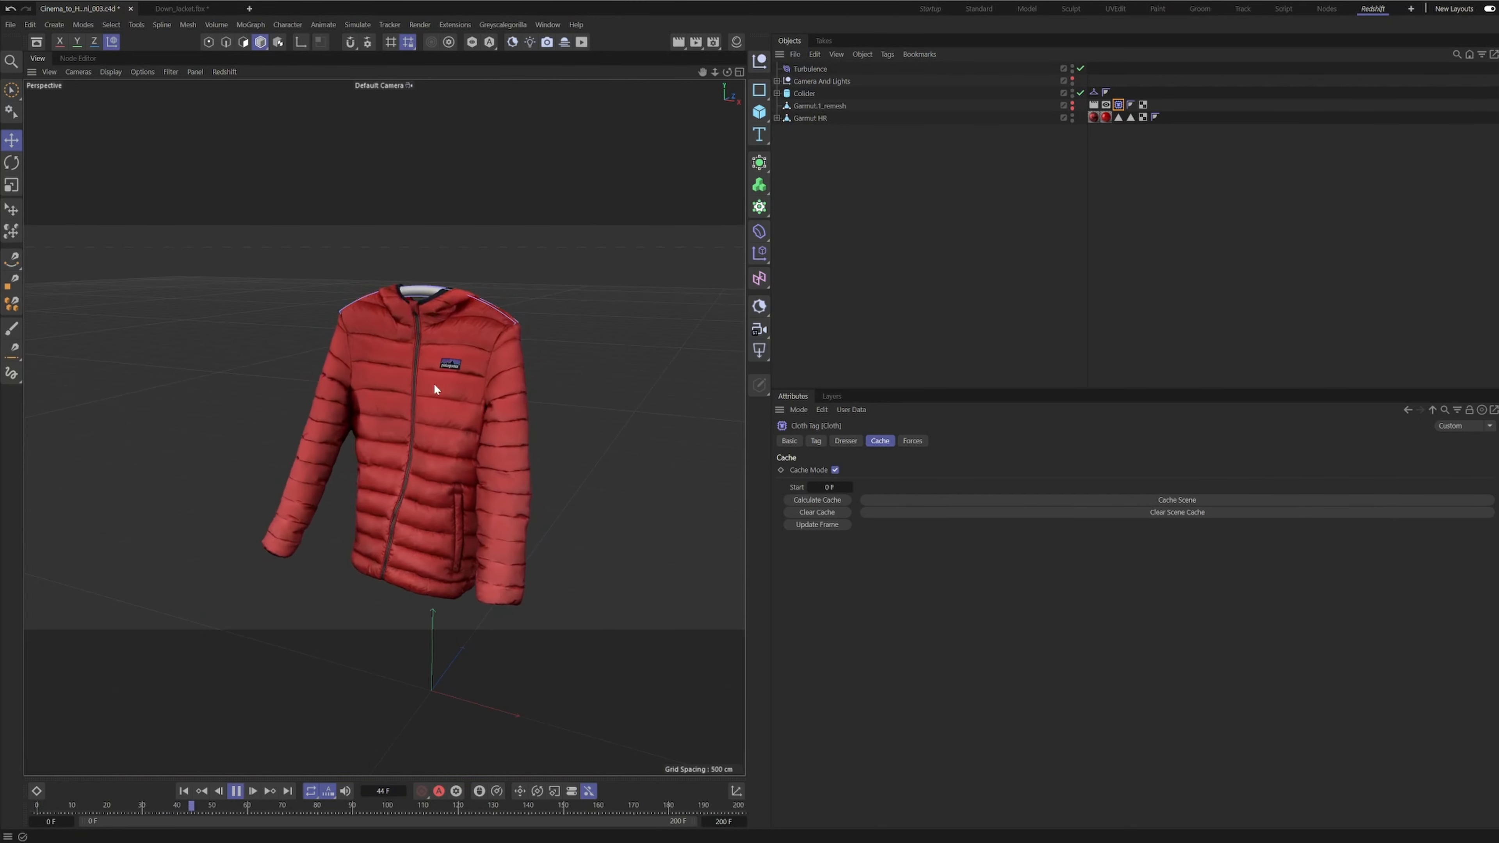
- Examine the playback of the cached jacket simulation from the front and side, and stop it
left_click_drag(433, 383, 420, 352, "alt")
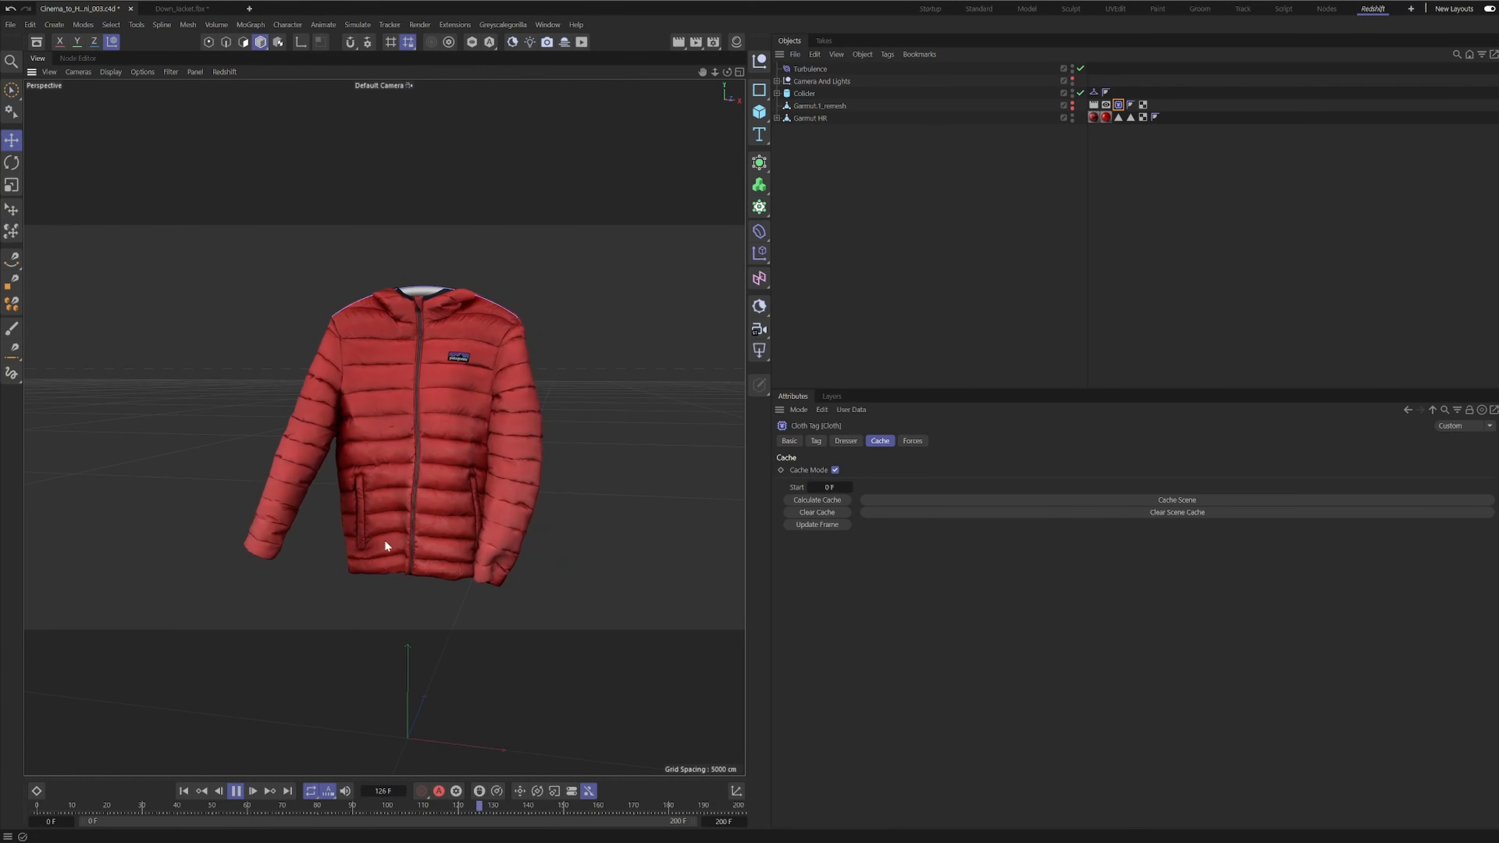
middle_click_drag(519, 468, 485, 457, "alt")
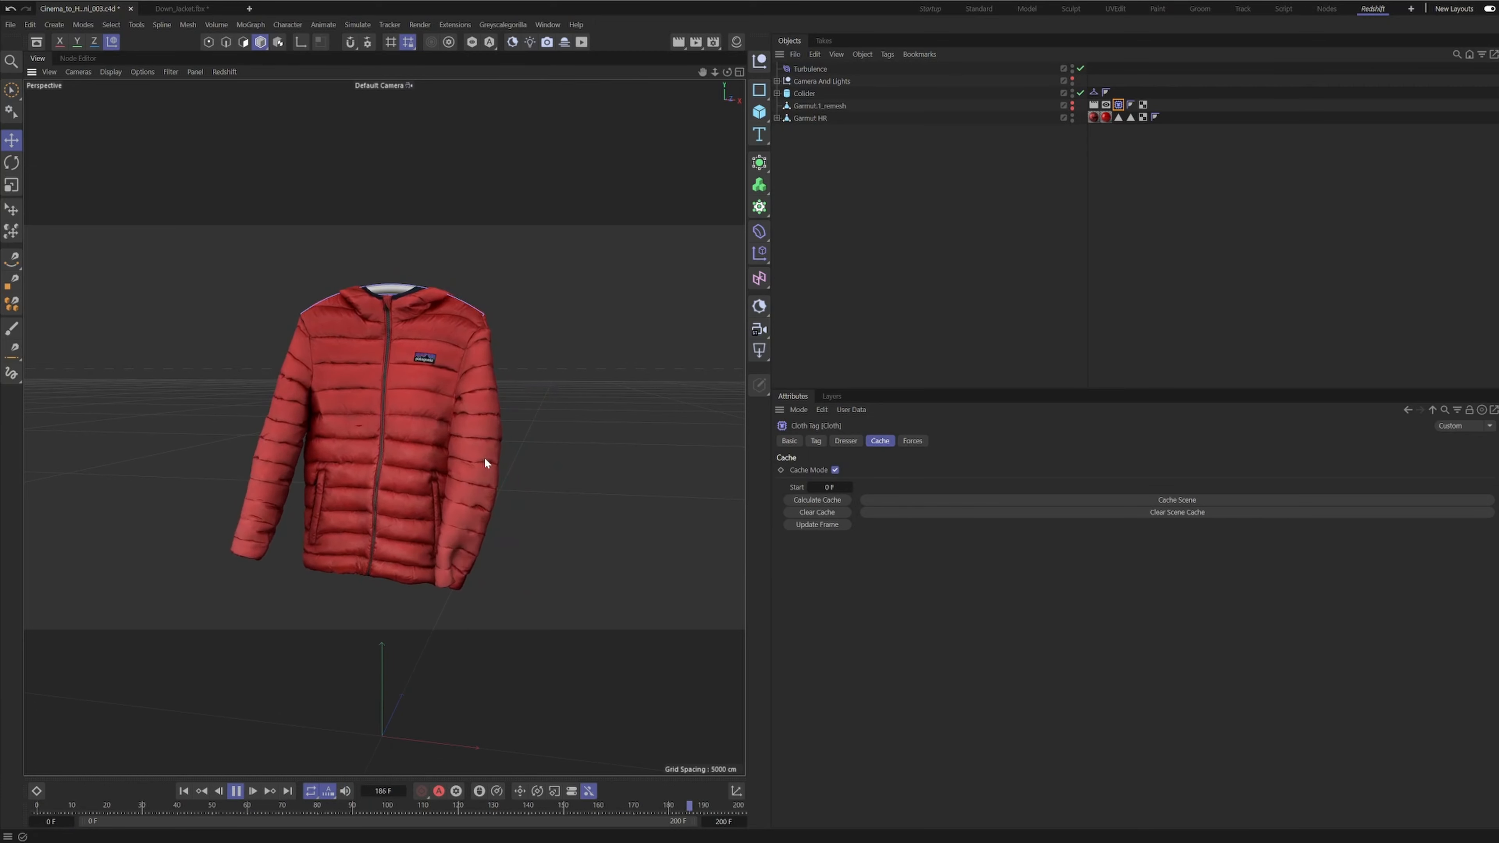
left_click(236, 791)
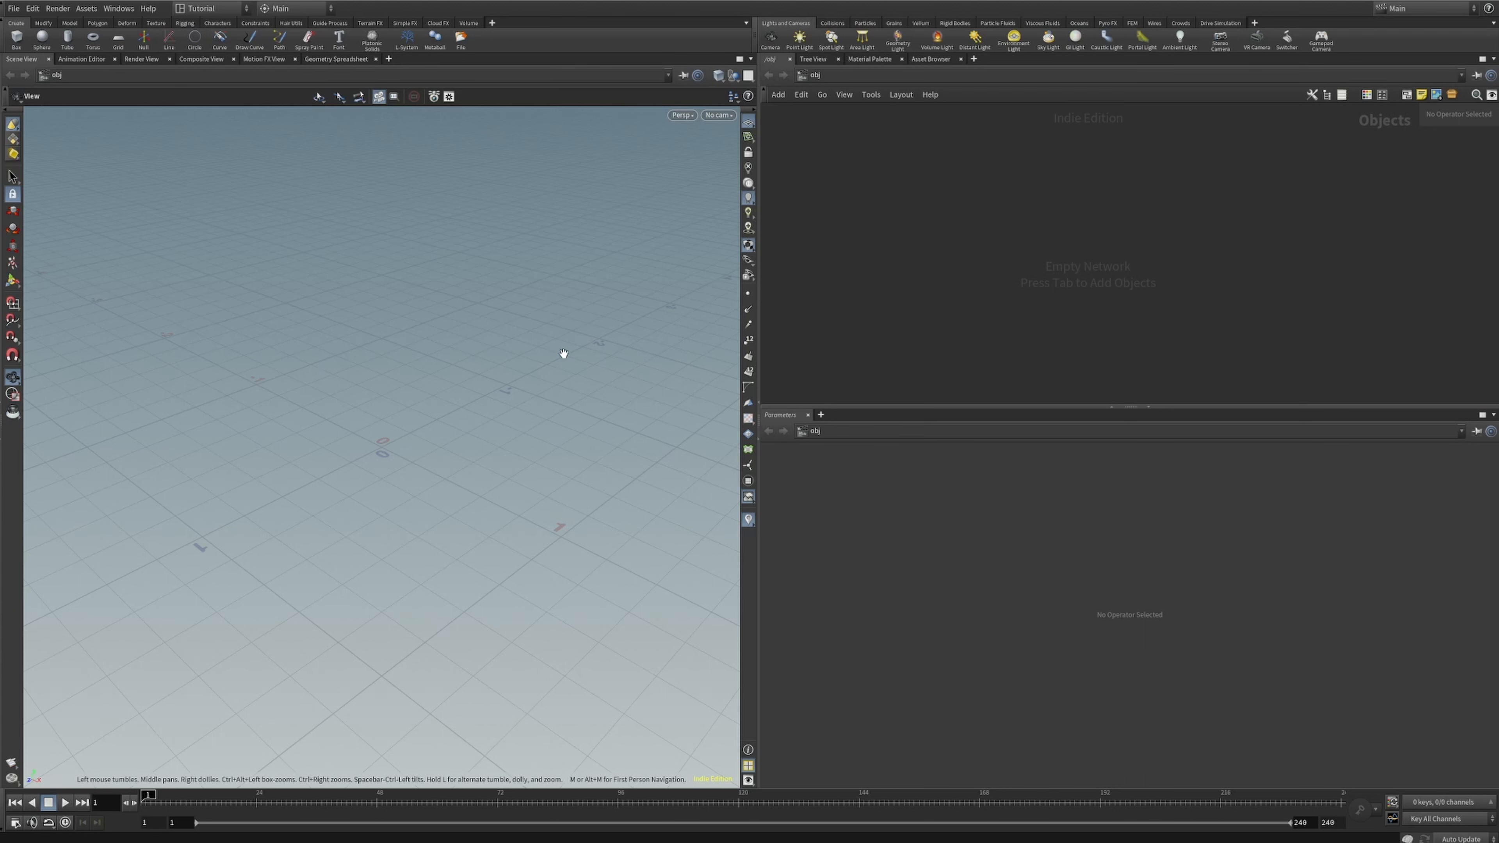
left_click_drag(563, 353, 583, 288)
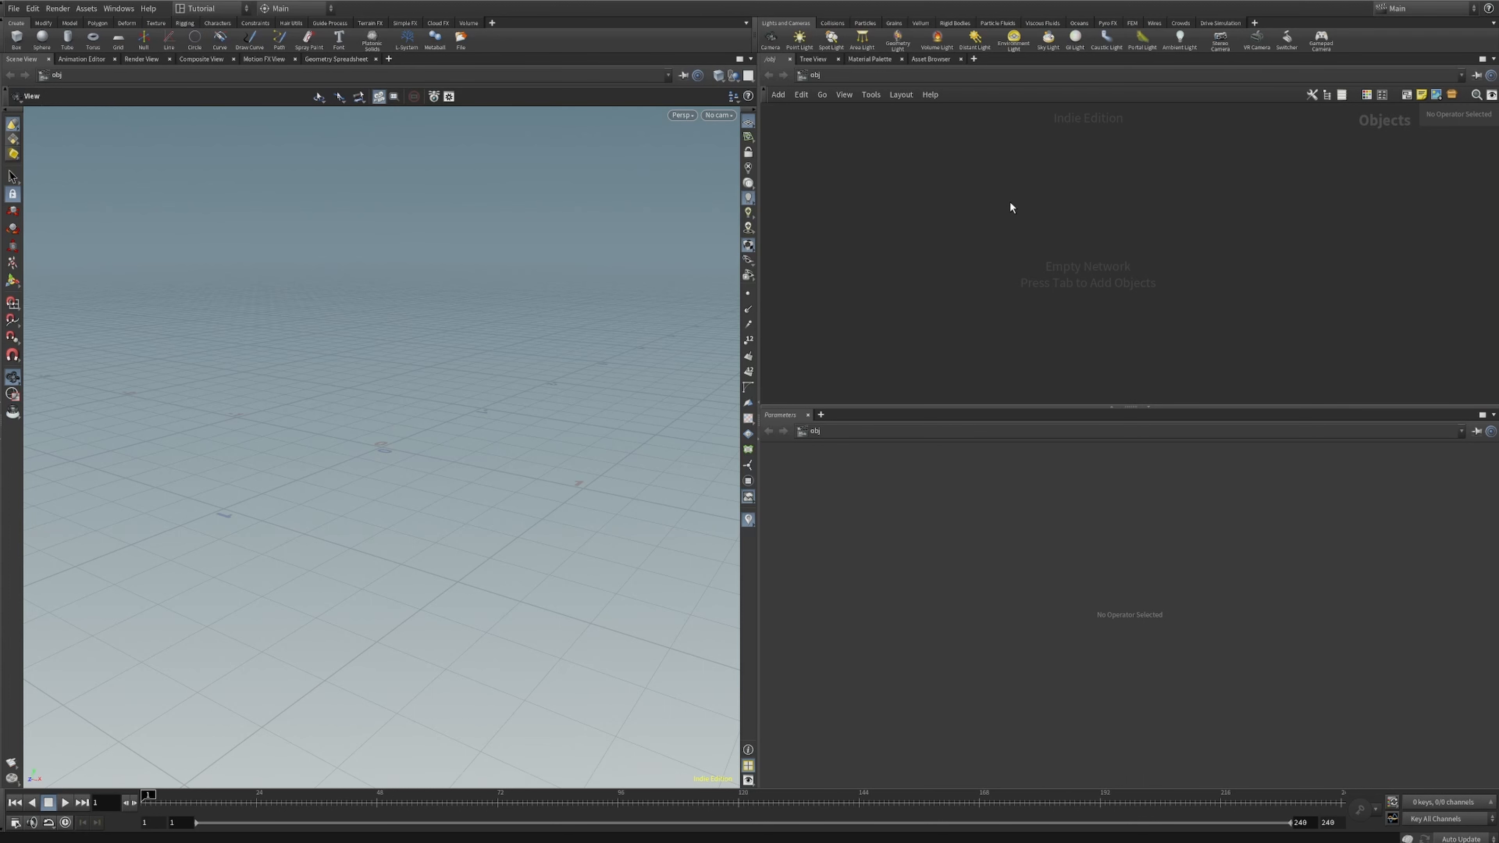
left_click_drag(318, 465, 448, 445)
key("Tab")
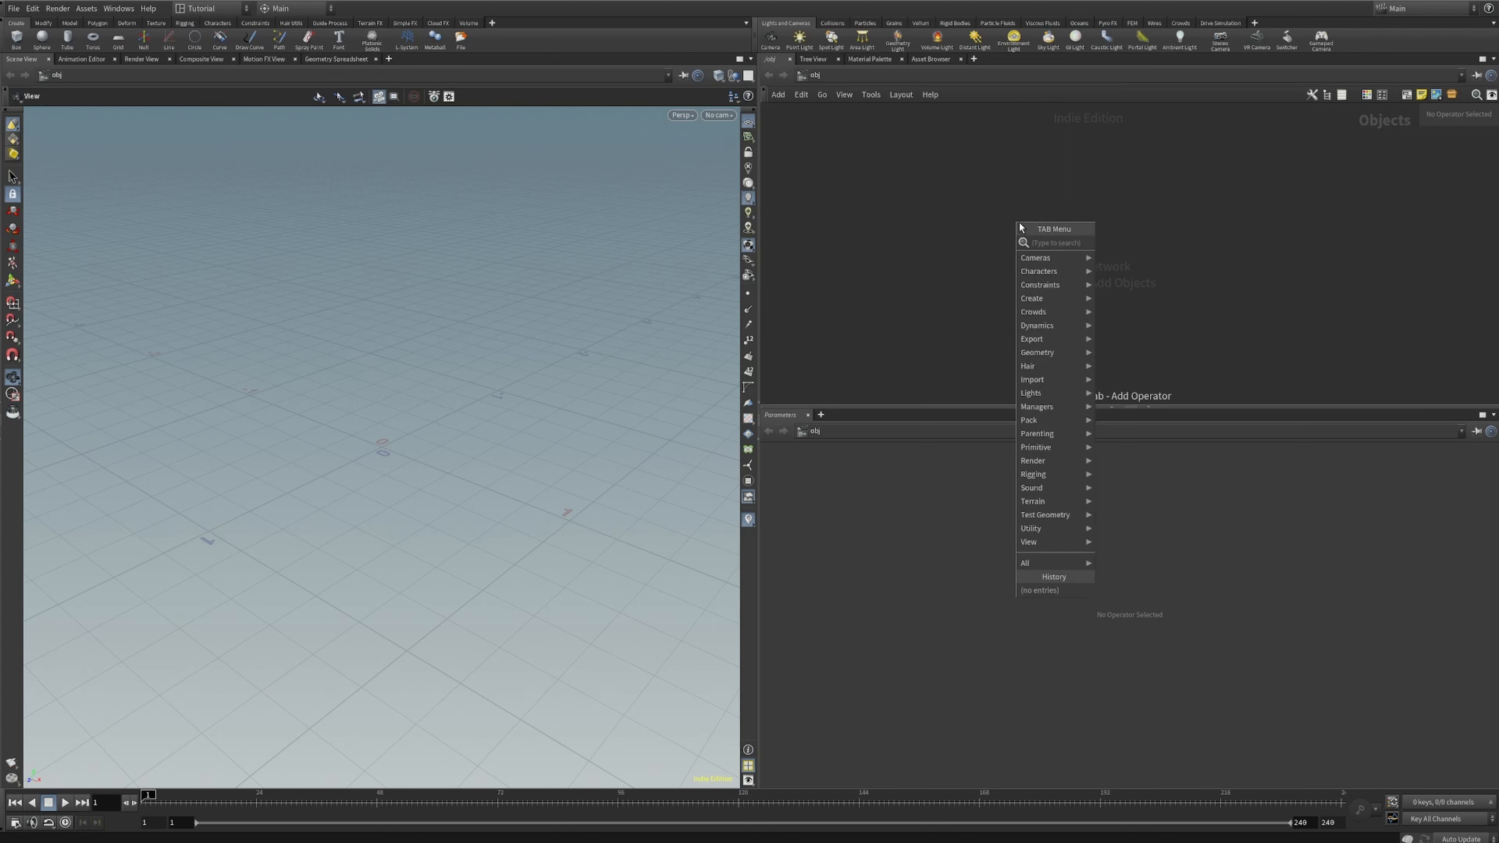
type("geo")
key("Return")
key("Delete")
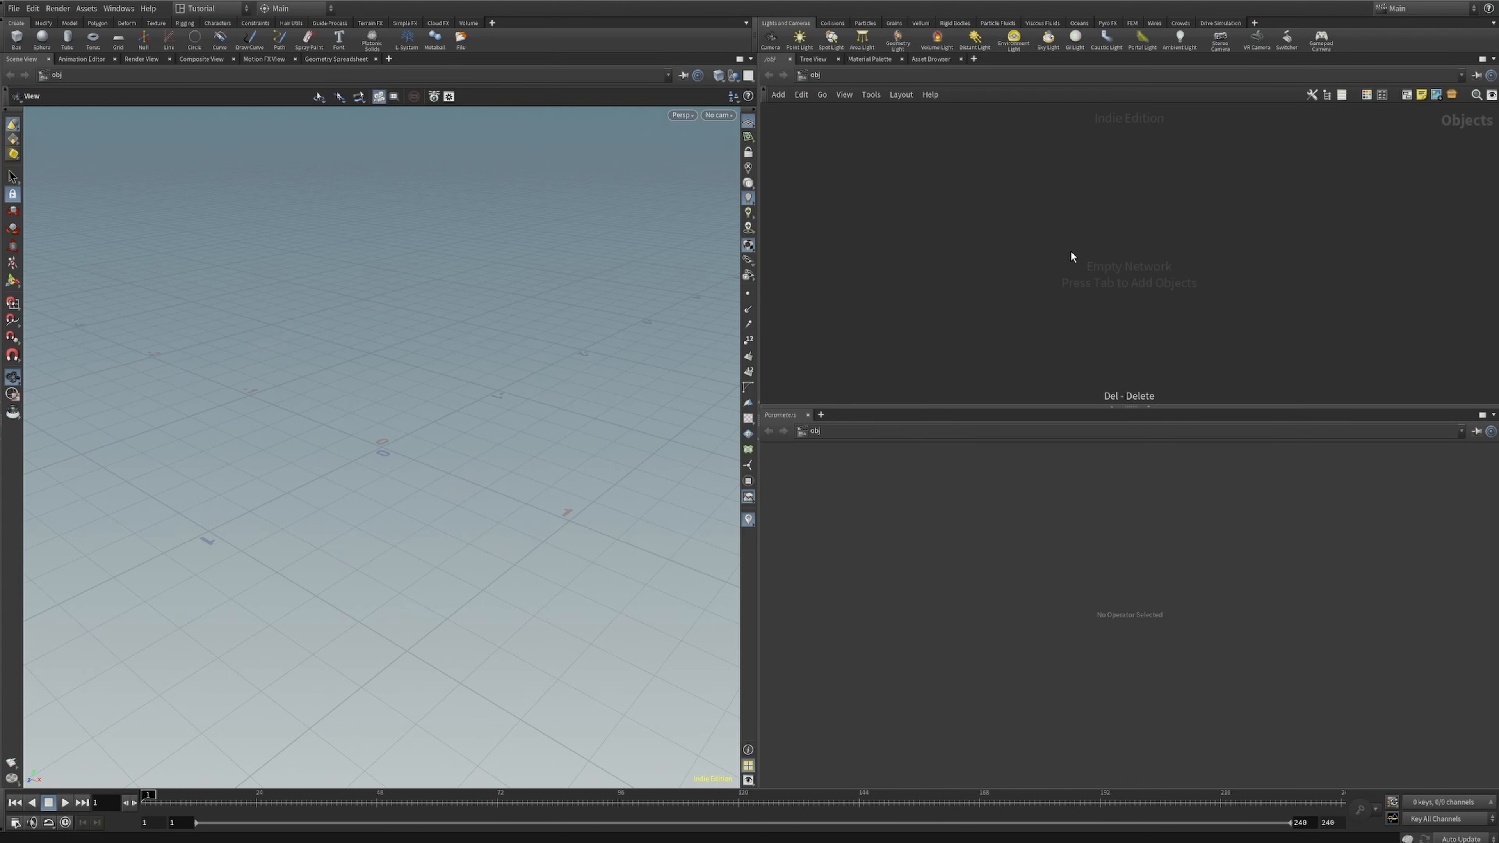
- In Houdini, add a Geometry node to the object network and enter it
key("Tab")
type("geo")
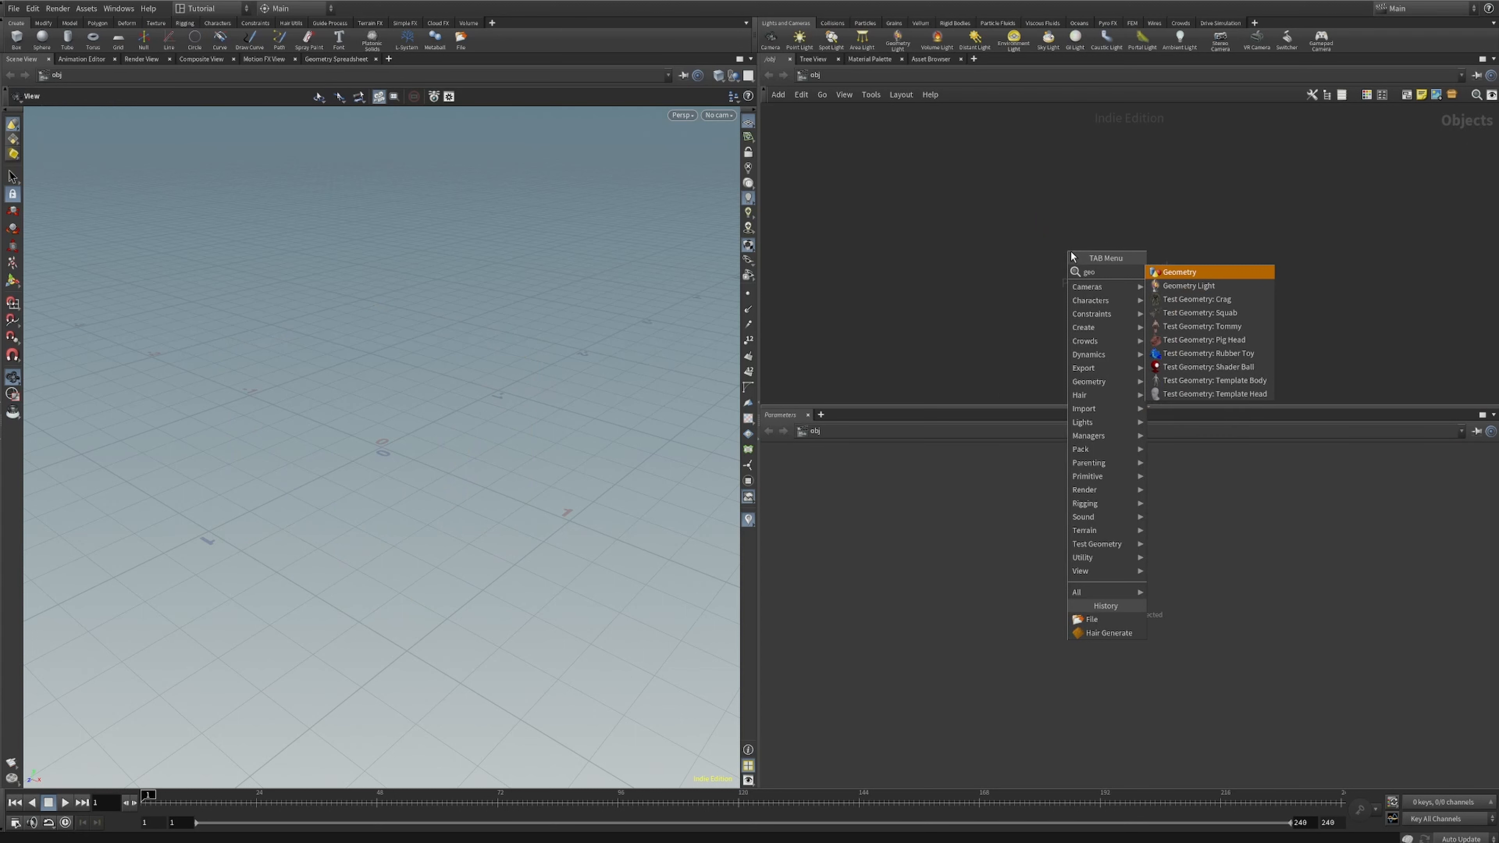
key("Return")
left_click(1071, 251)
double_click(1075, 236)
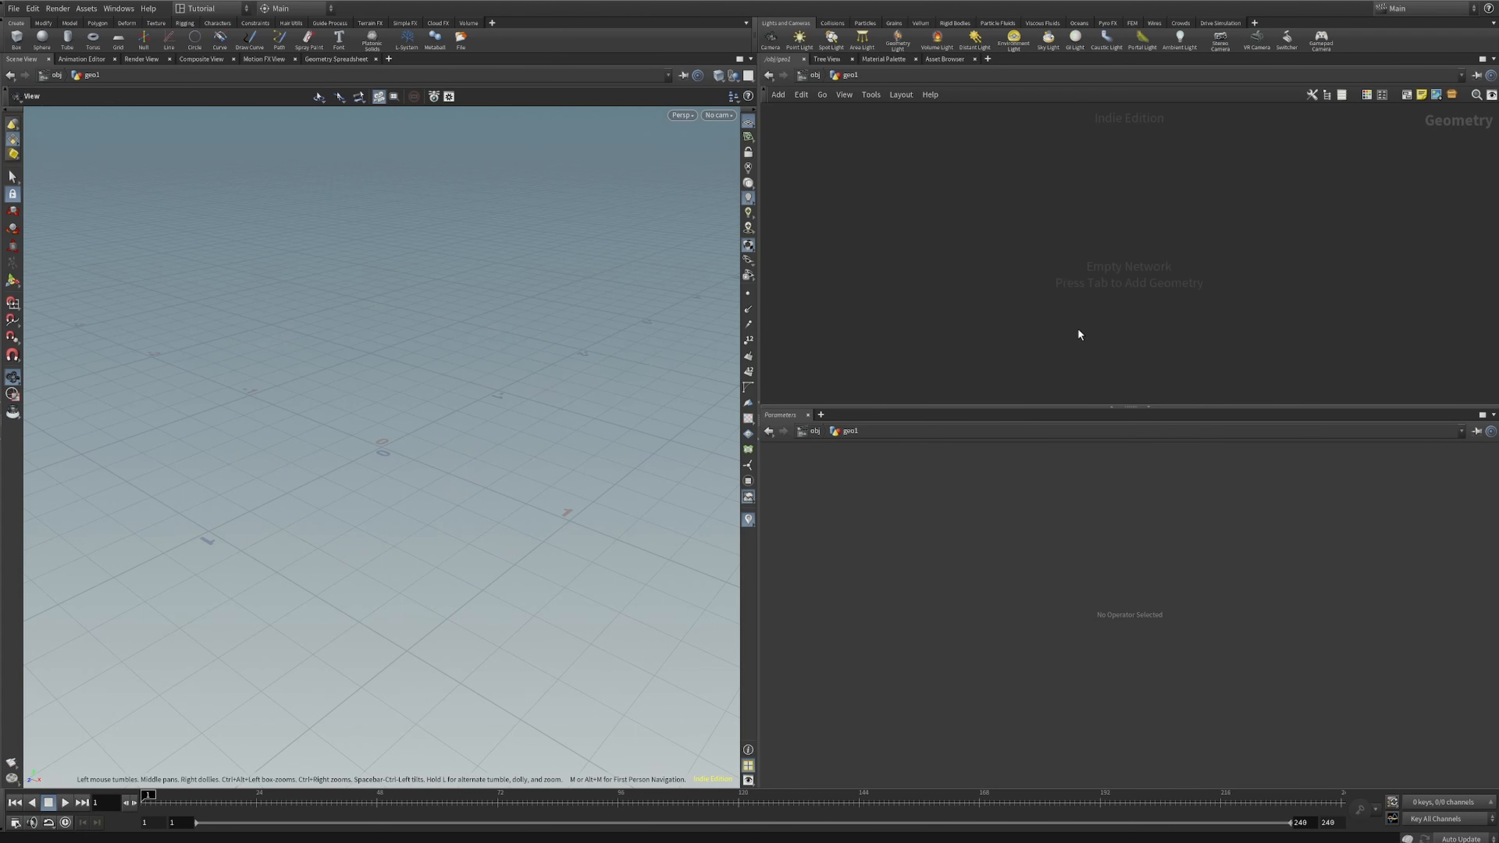
- Add a File node to the empty geometry network
key("Tab")
type("file")
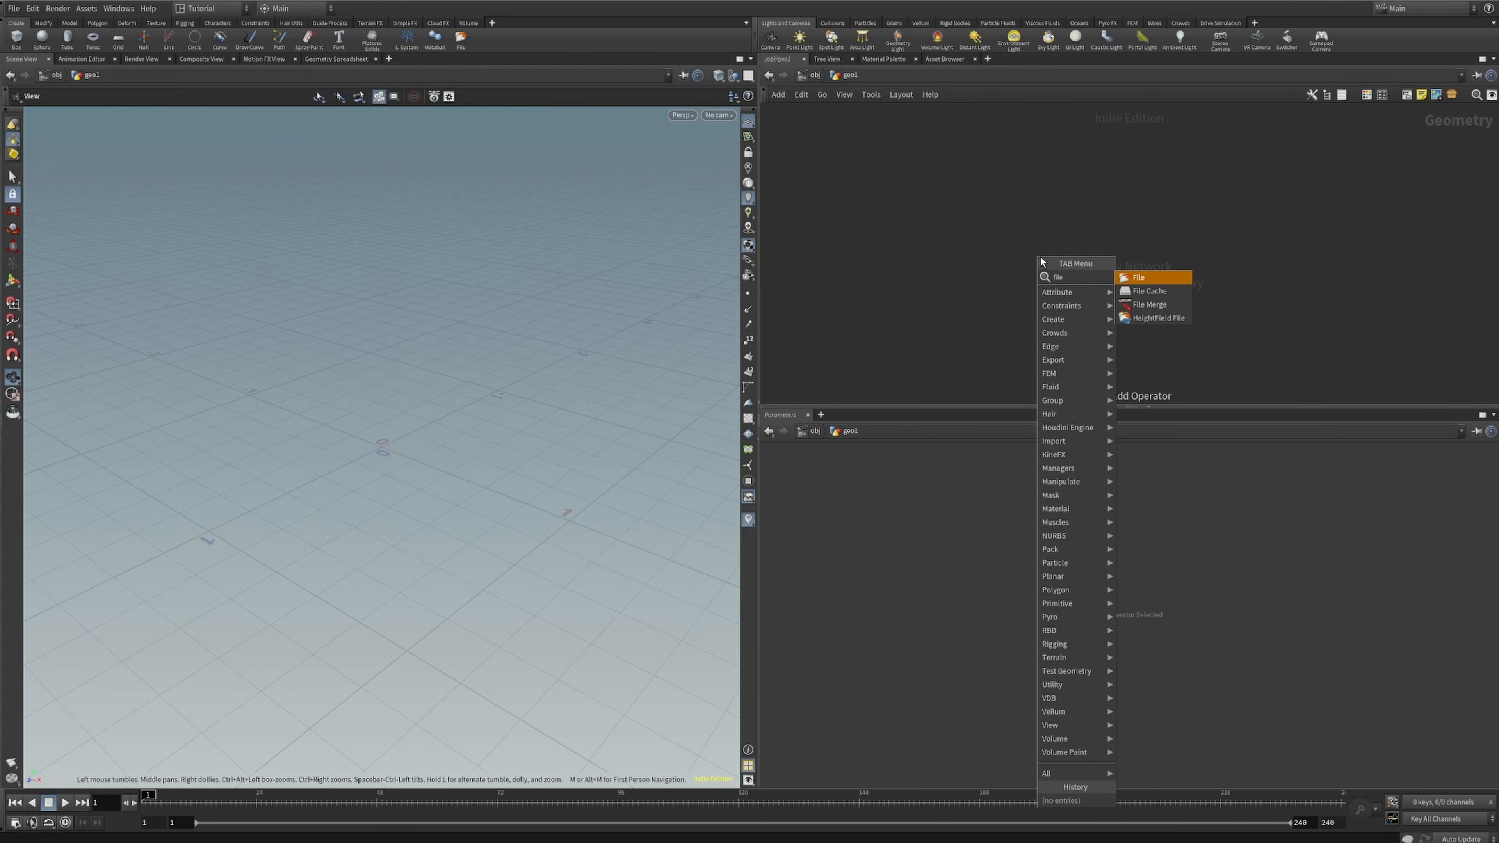
key("Return")
left_click(1052, 232)
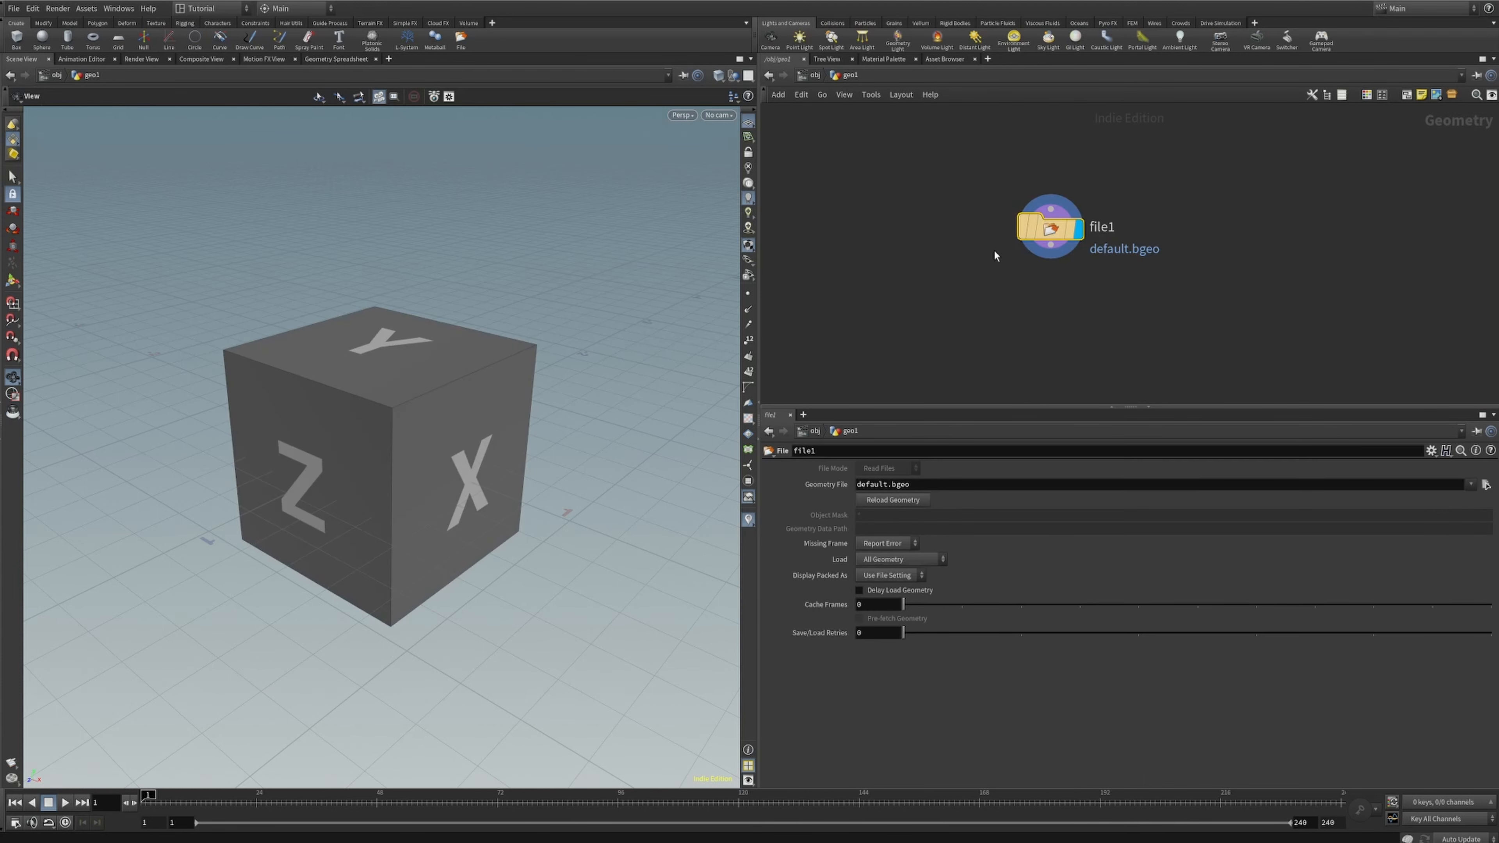
- Load Down_Jacket.fbx from E:/3D_Projects/Jacket_Project/02_Assets into the File node and frame the whole jacket
left_click(951, 484)
left_click(1486, 483)
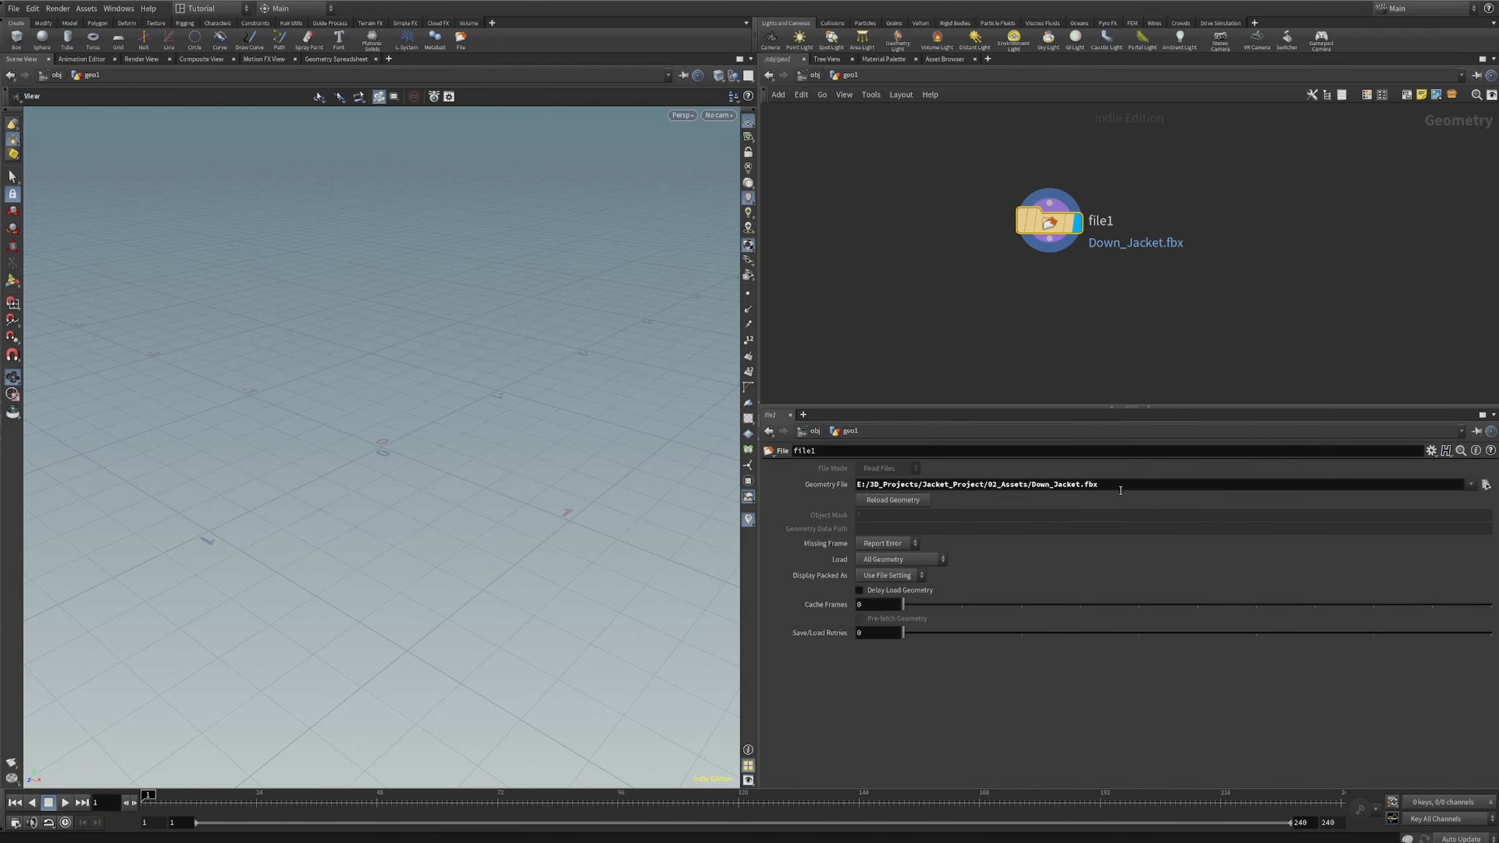
left_click_drag(468, 466, 455, 499)
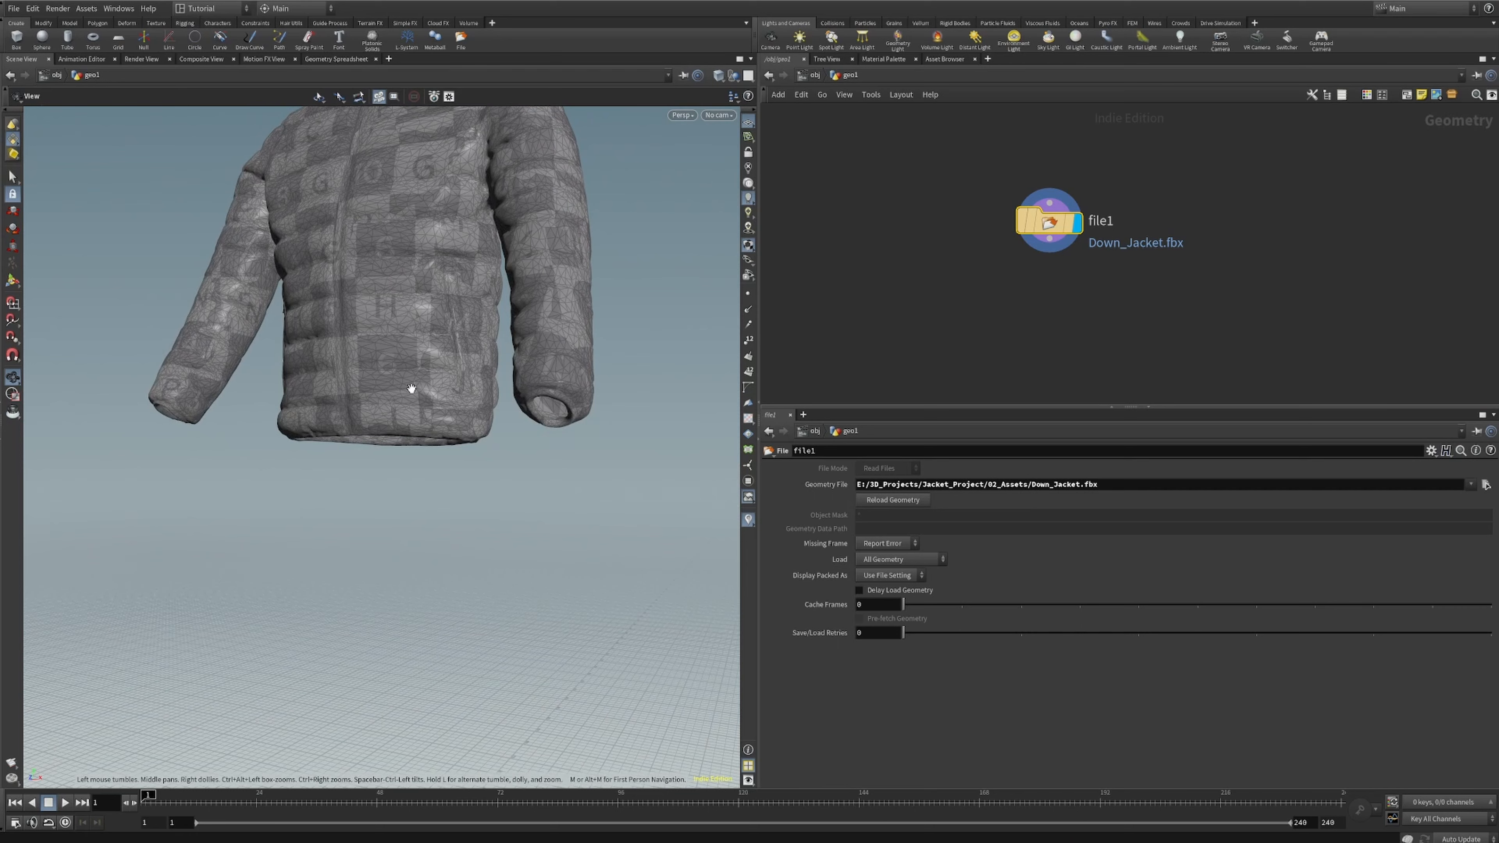
middle_click_drag(427, 274, 436, 409)
right_click_drag(503, 348, 400, 447)
mouse_move(468, 351)
left_mouse_down()
mouse_move(571, 358)
mouse_move(480, 369)
left_mouse_up()
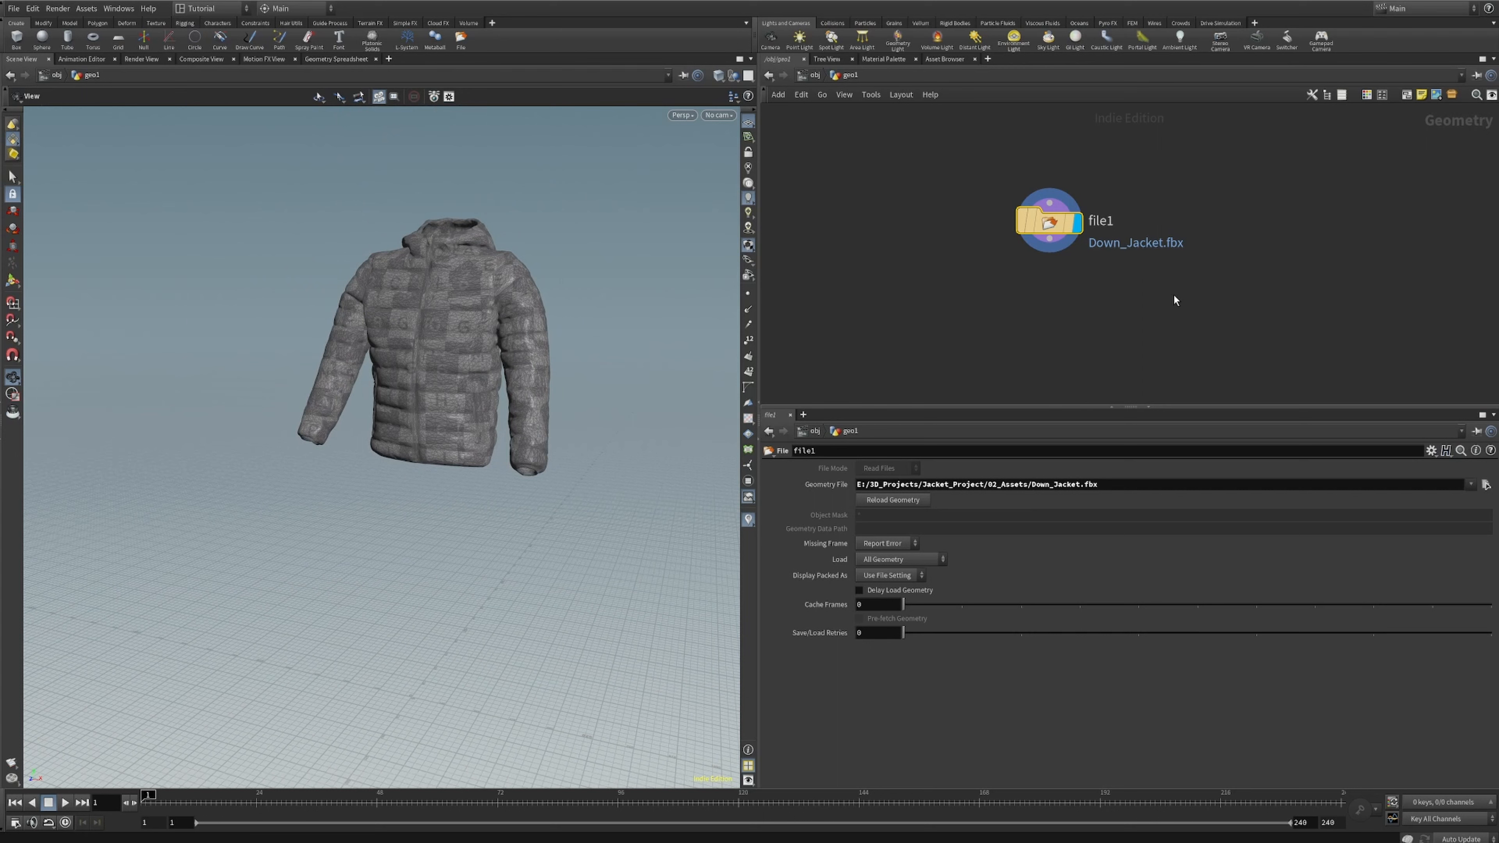
- Add a Transform node below the File node, connect it to the File node's output, and set it as the displayed node
key("Tab")
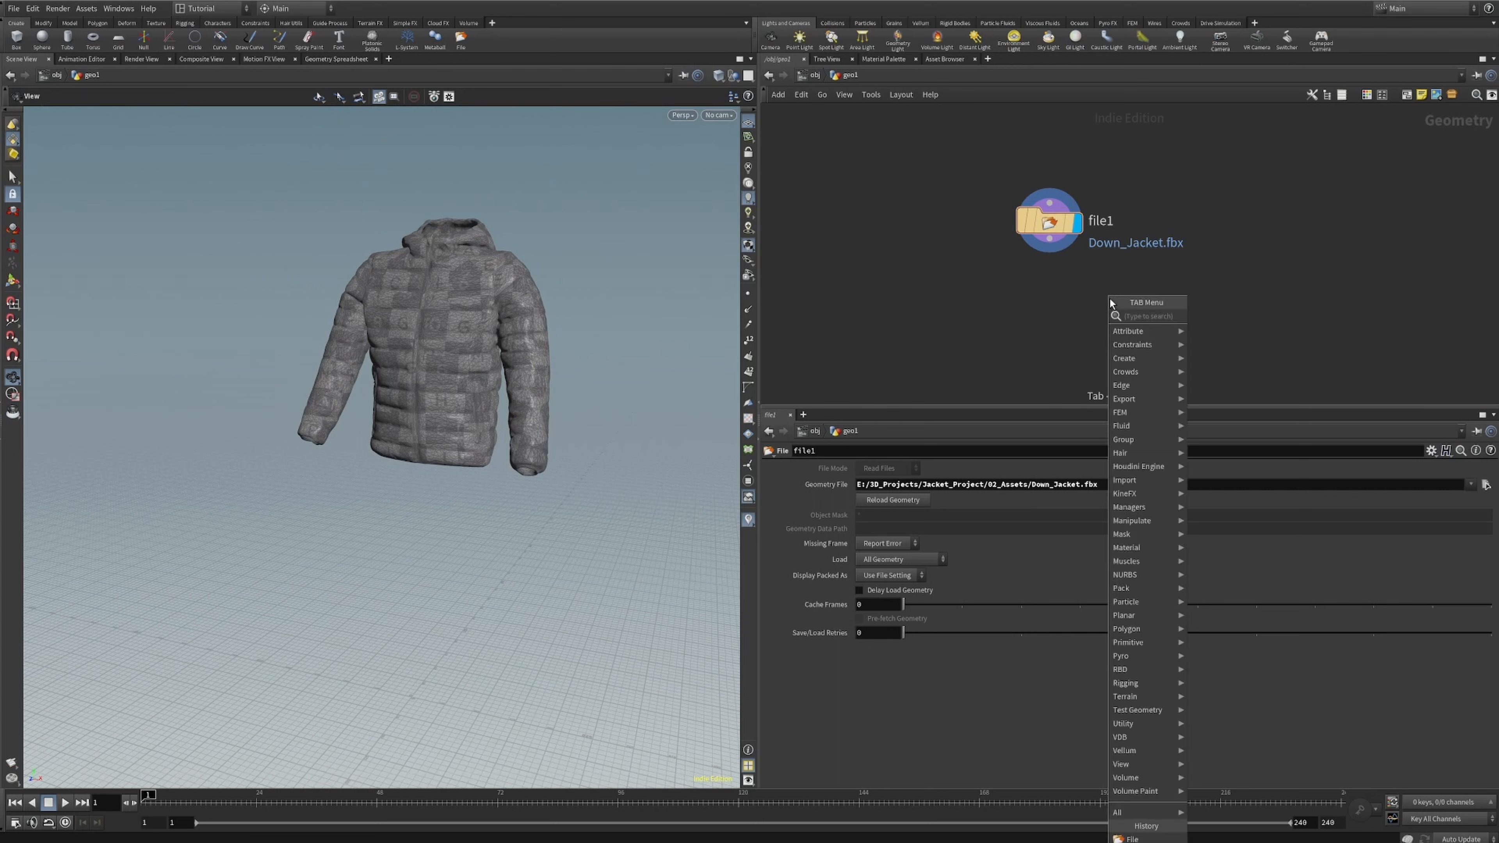
type("trans")
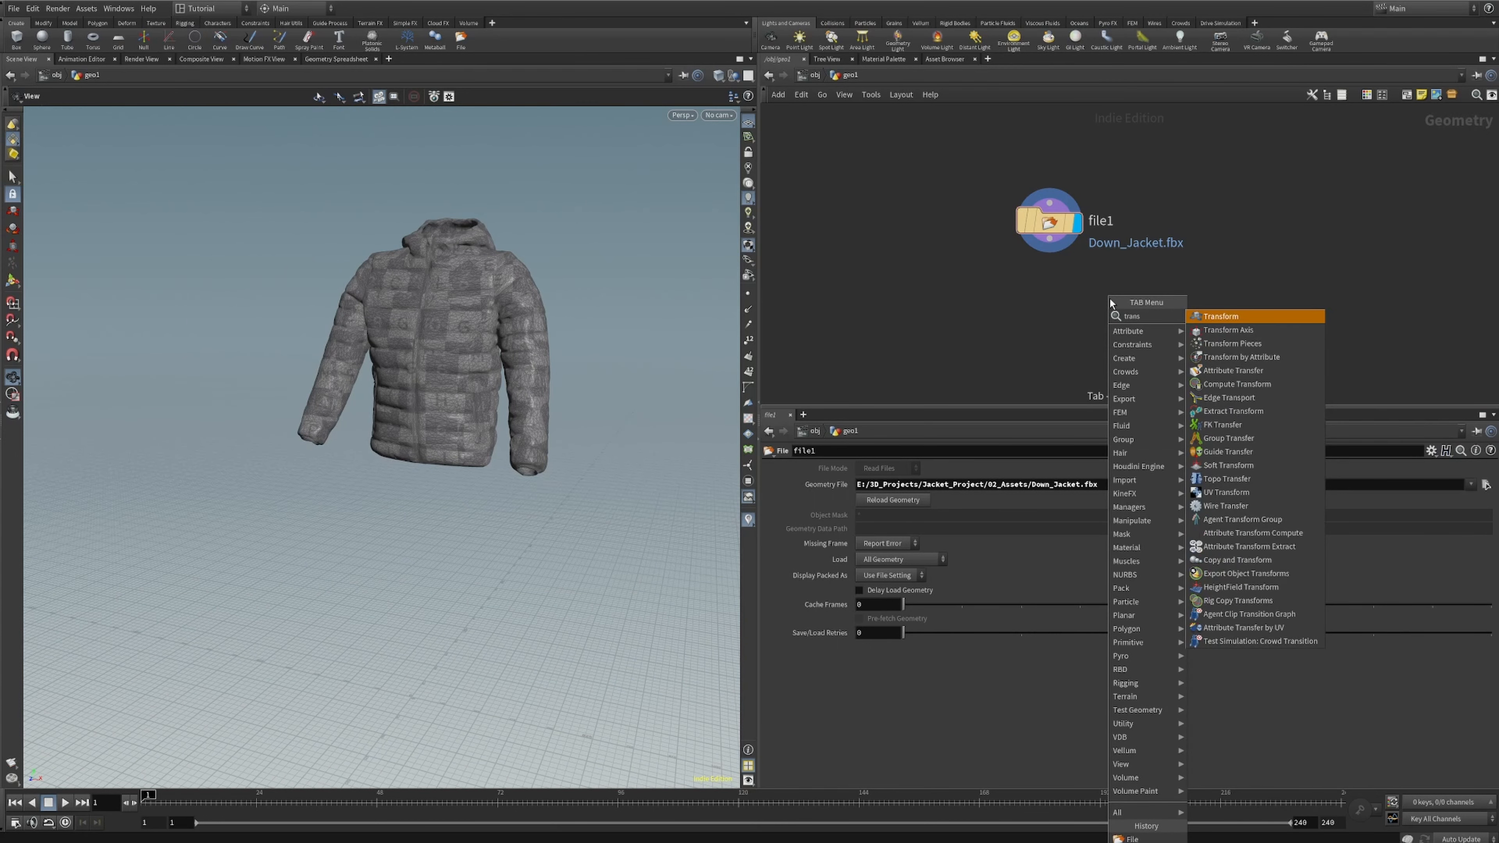
key("Return")
left_click(1067, 295)
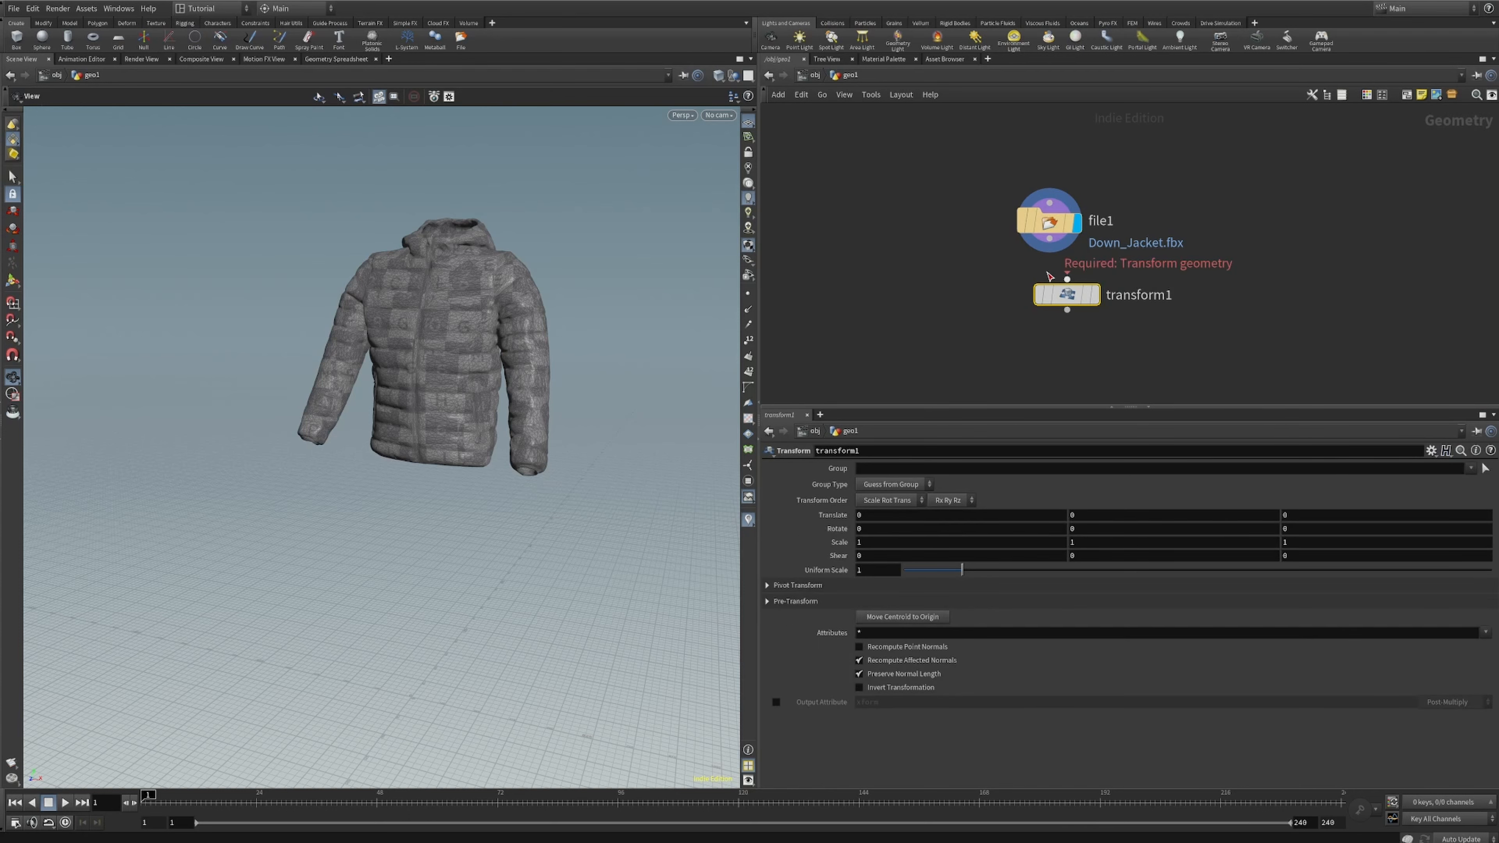
left_click_drag(1050, 243, 1045, 299)
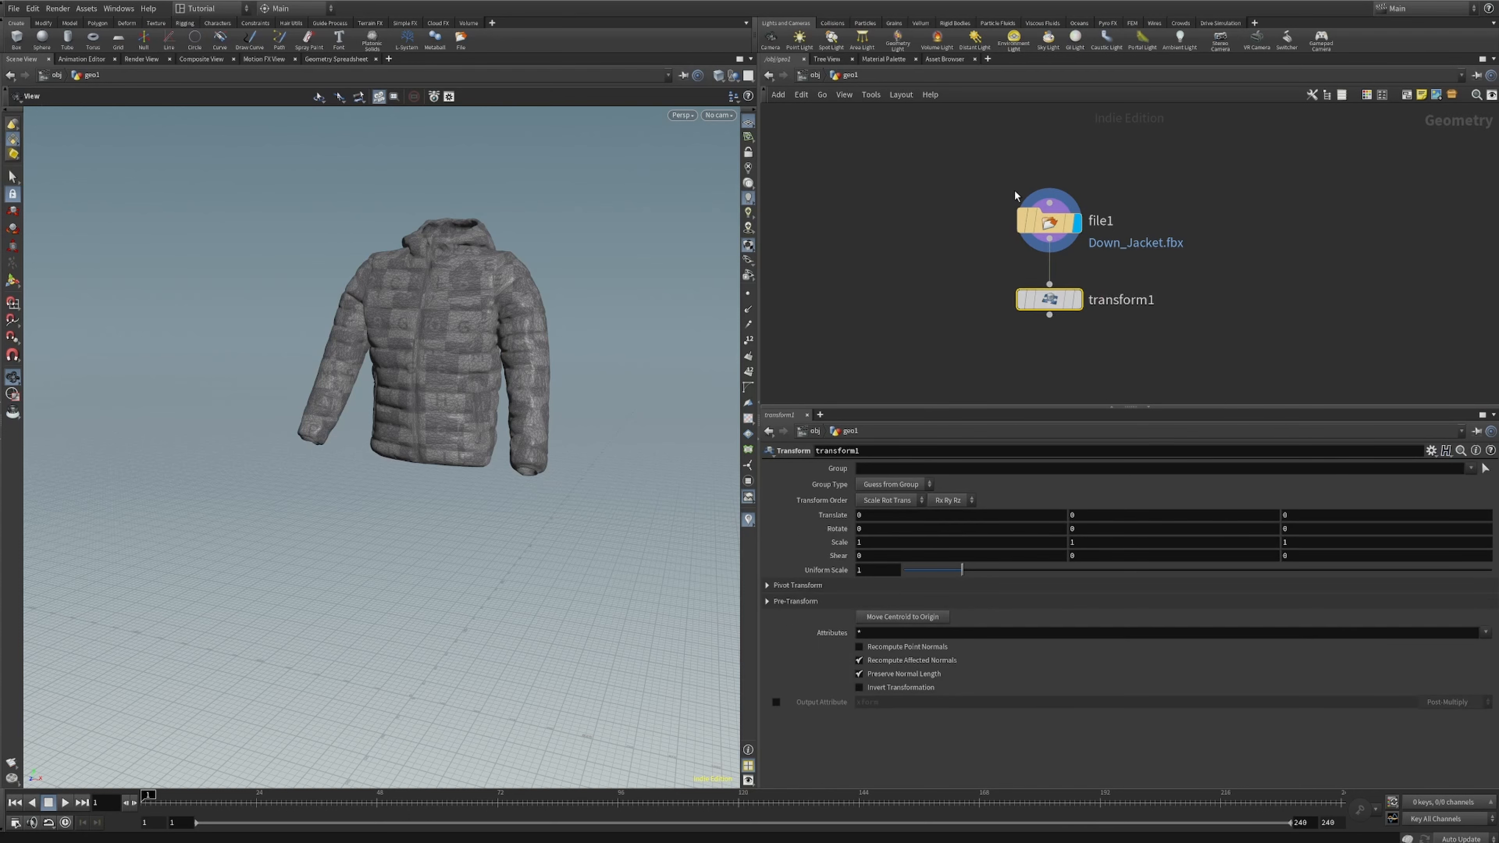
left_click(1082, 304)
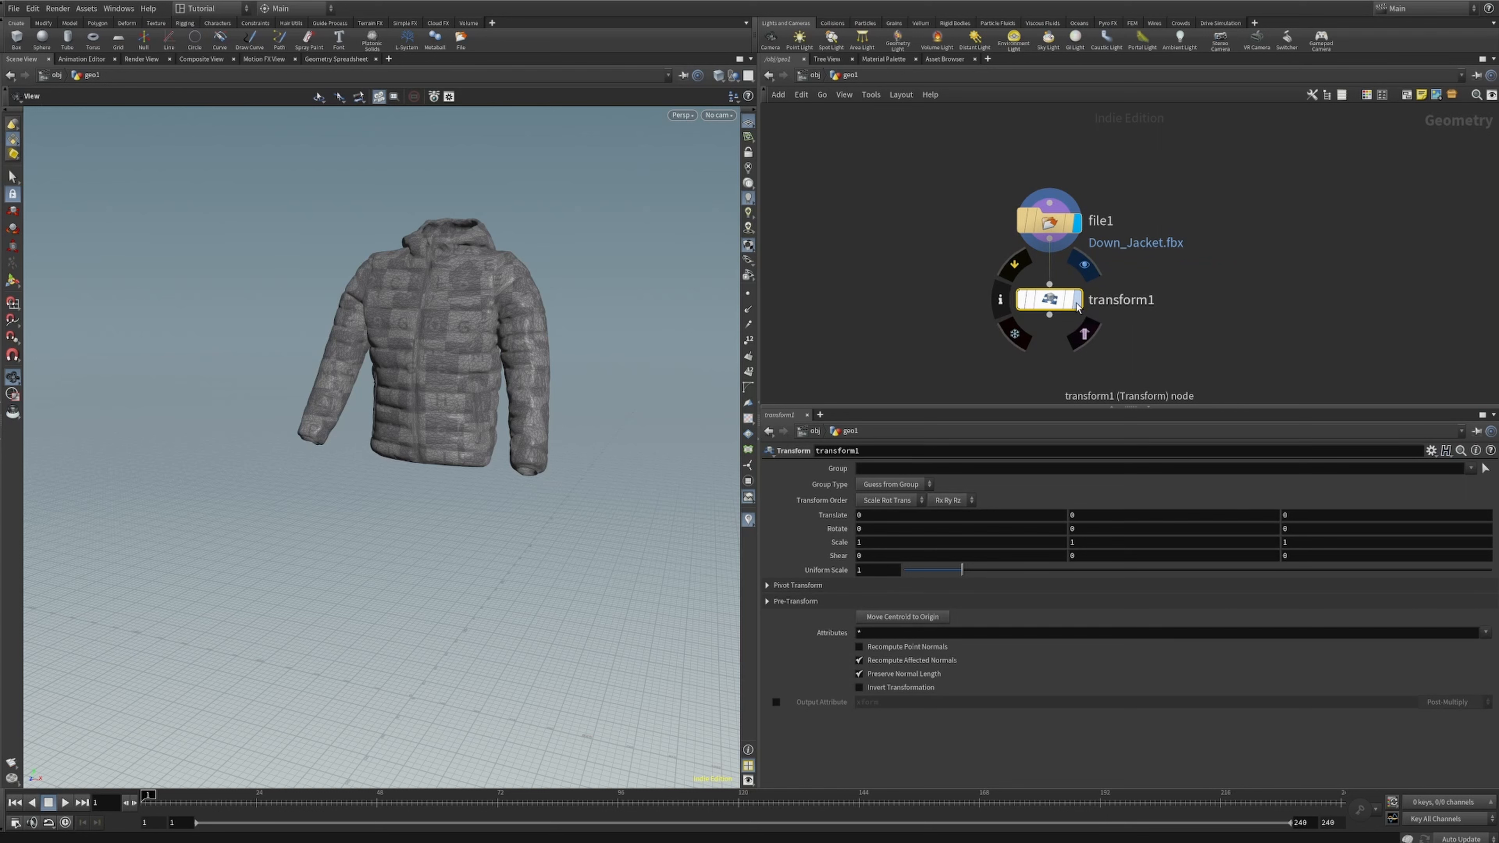
left_click(1078, 305)
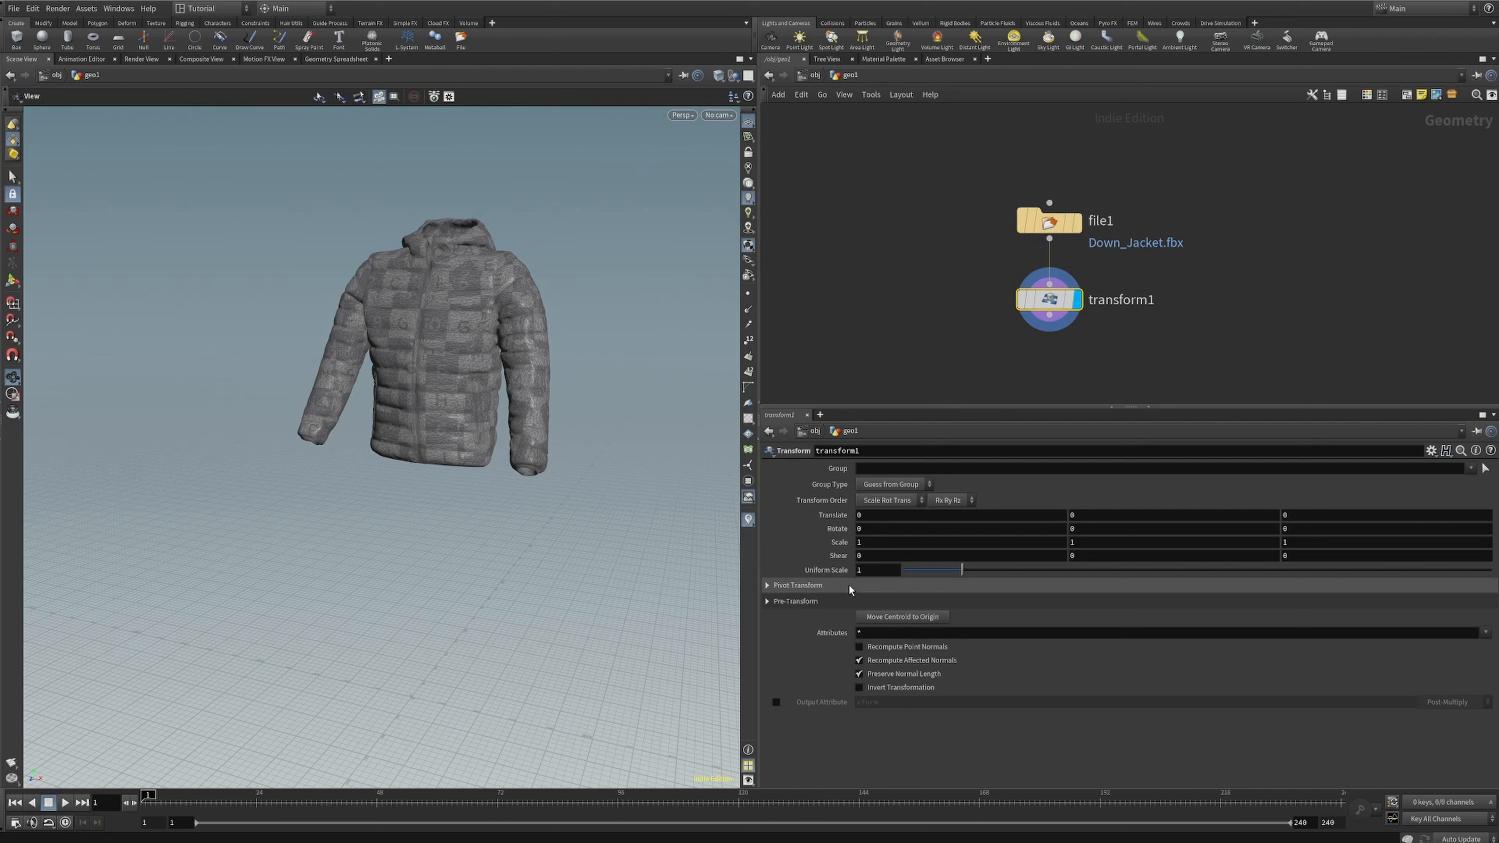
- Set the Transform node's uniform scale to 0.01 and frame the scaled-down jacket from the front
left_click(876, 570)
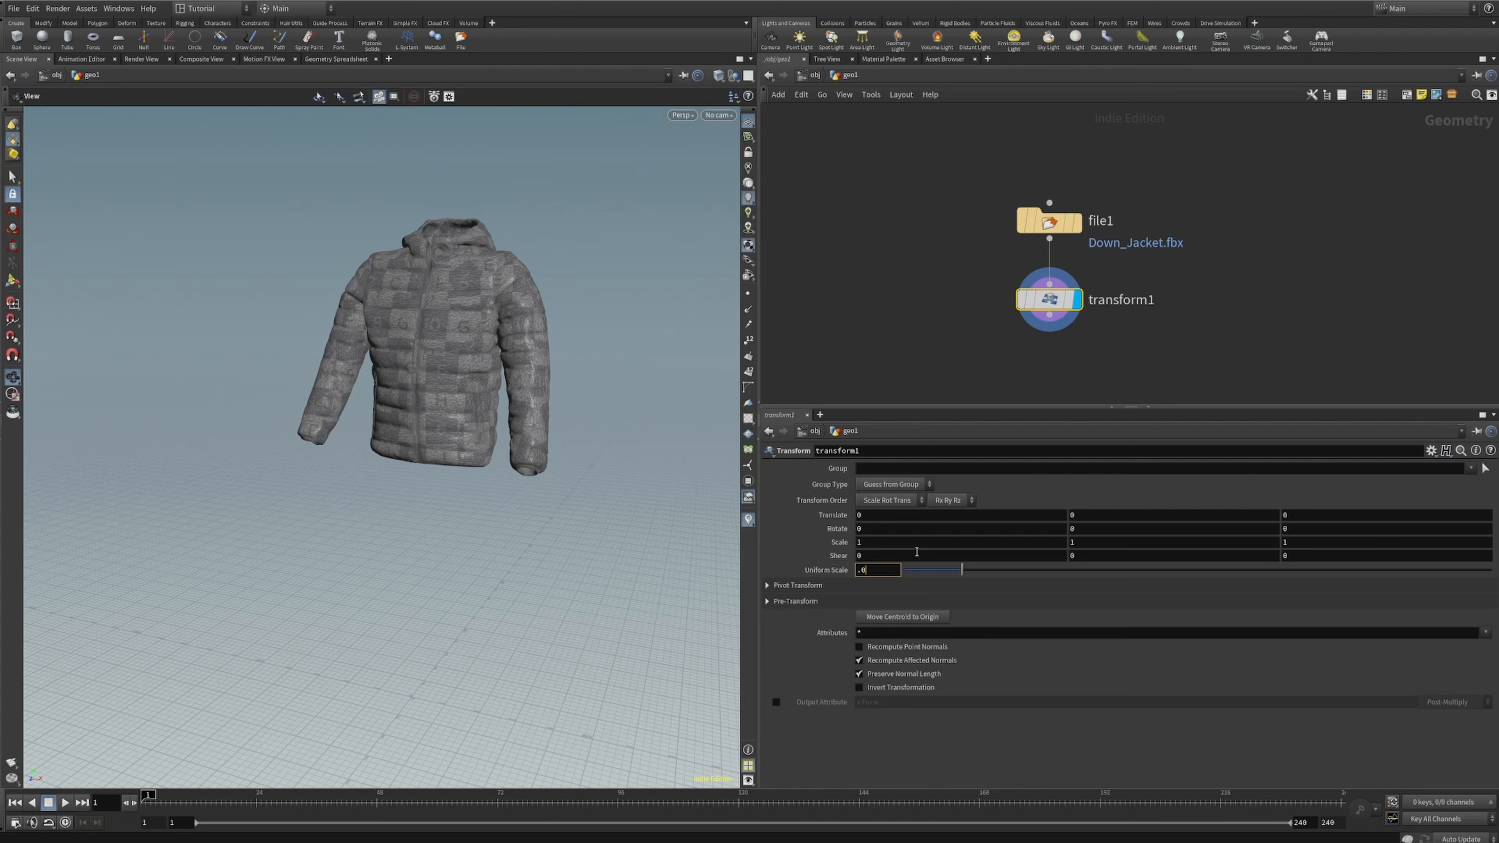
key("Return")
right_click_drag(387, 699, 560, 603)
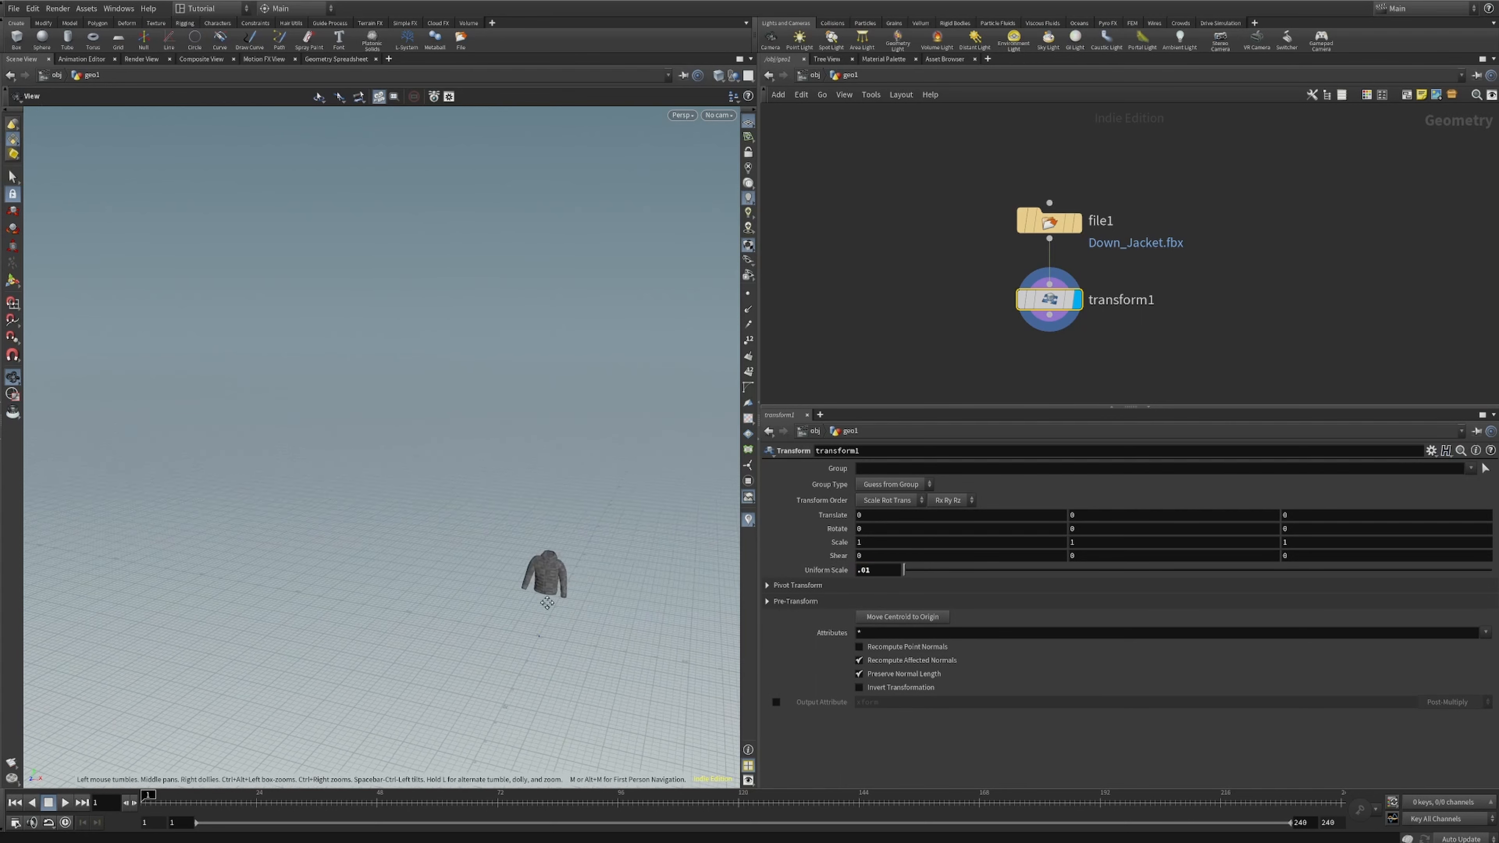
middle_click_drag(560, 604, 542, 572)
right_click_drag(517, 379, 552, 378)
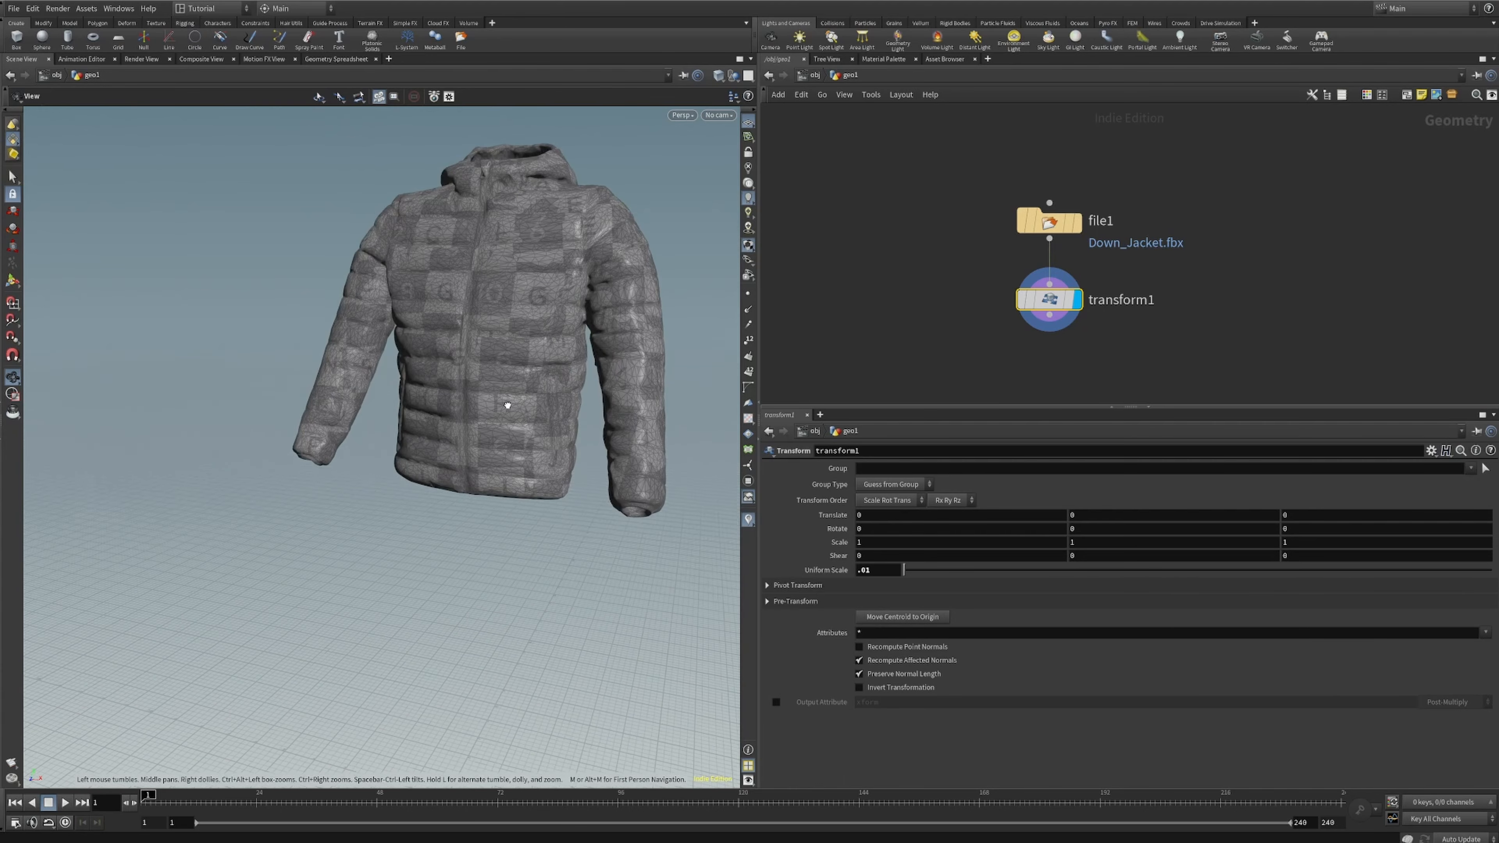
left_click_drag(505, 405, 546, 428)
middle_click_drag(545, 428, 503, 331)
right_click_drag(504, 332, 462, 325)
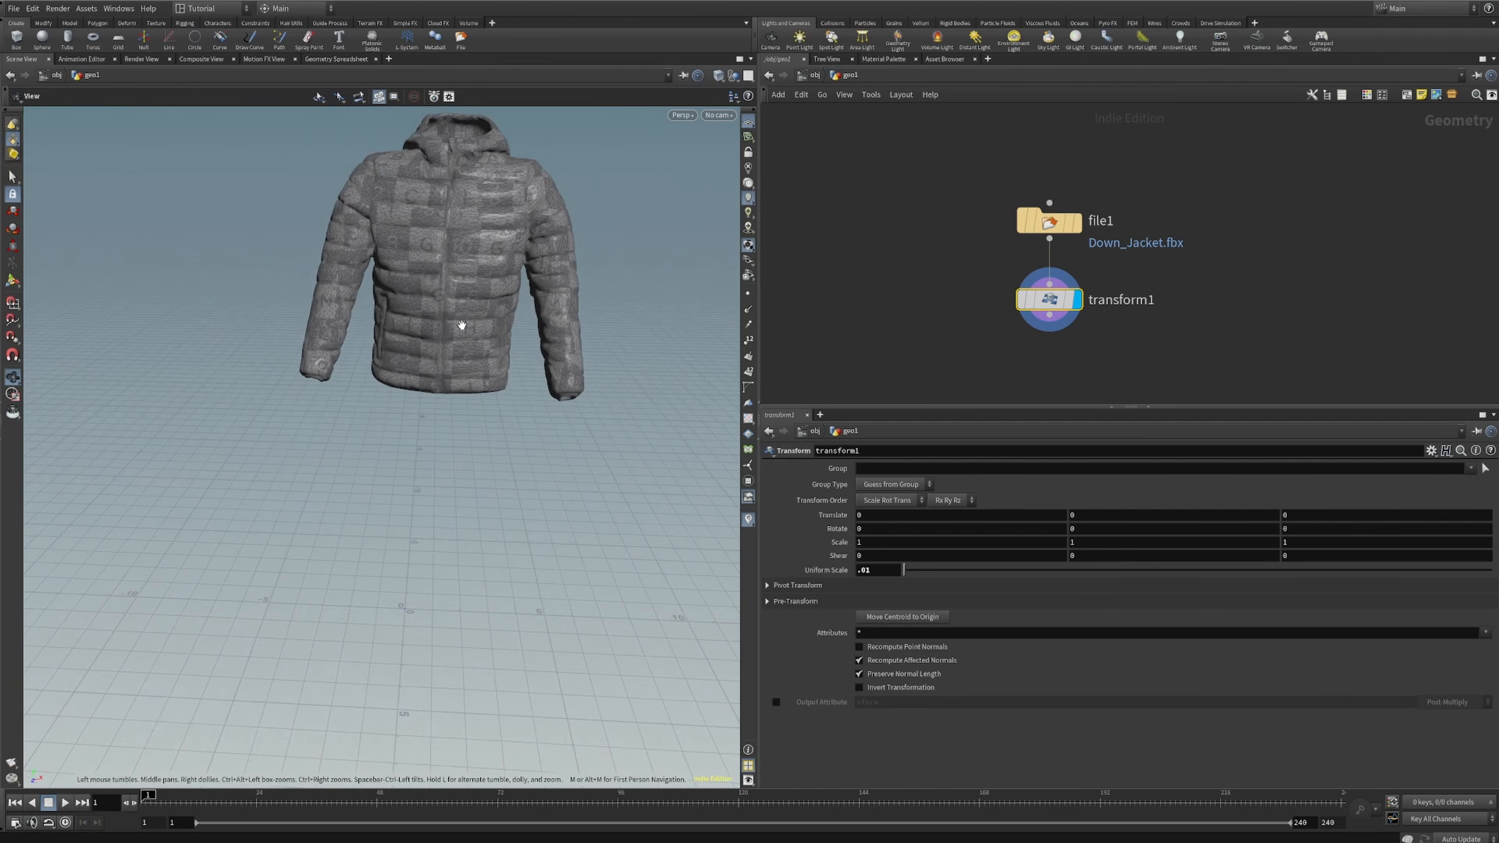
middle_click_drag(461, 324, 446, 427)
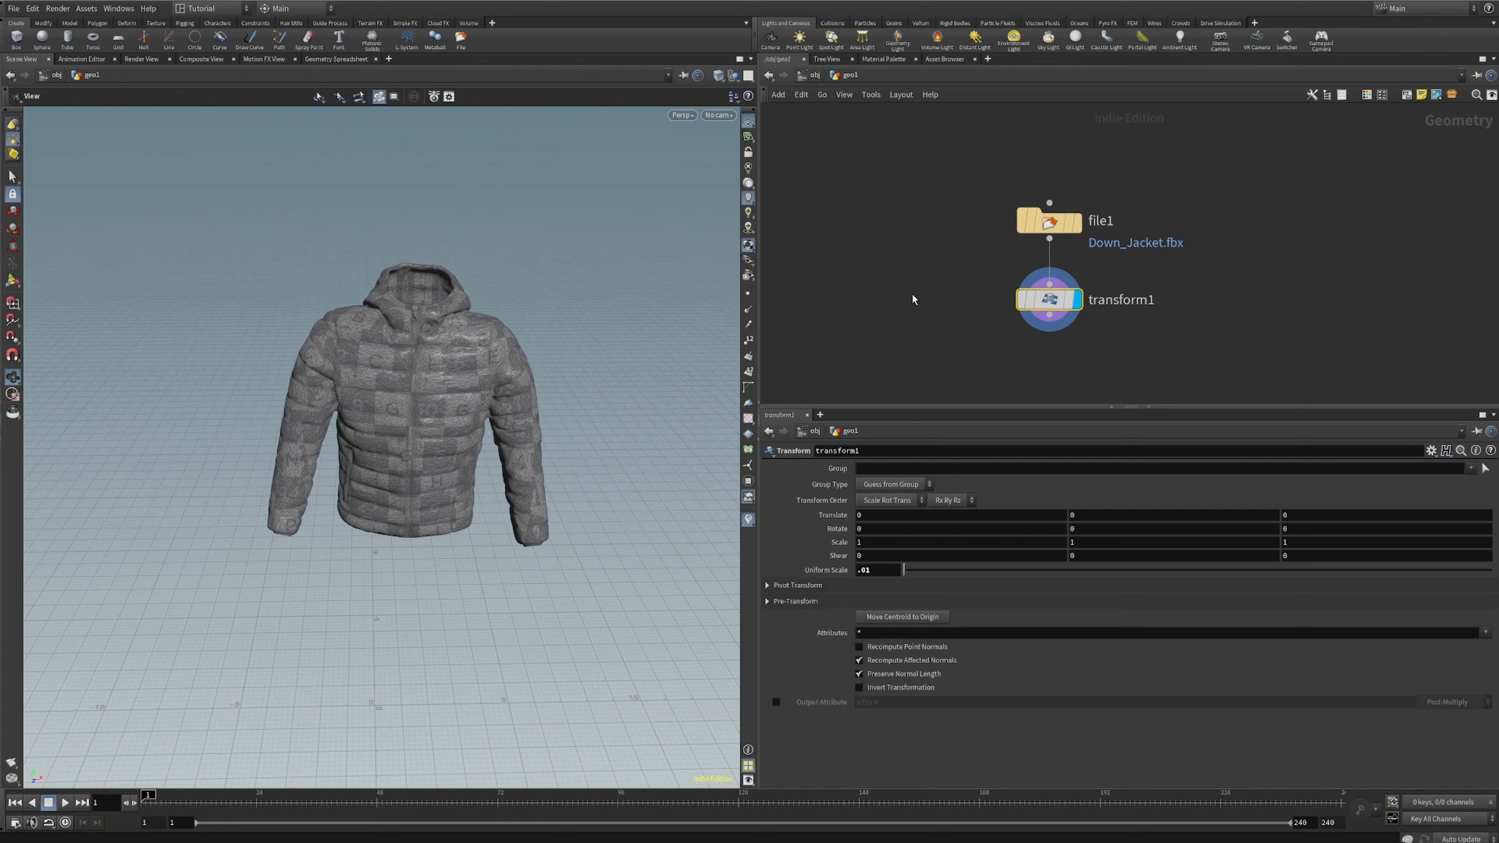
- Add a Tube node to the geometry network, beside the jacket's node chain
scroll(813, 235, "down", 3)
middle_click_drag(1064, 233, 1014, 250)
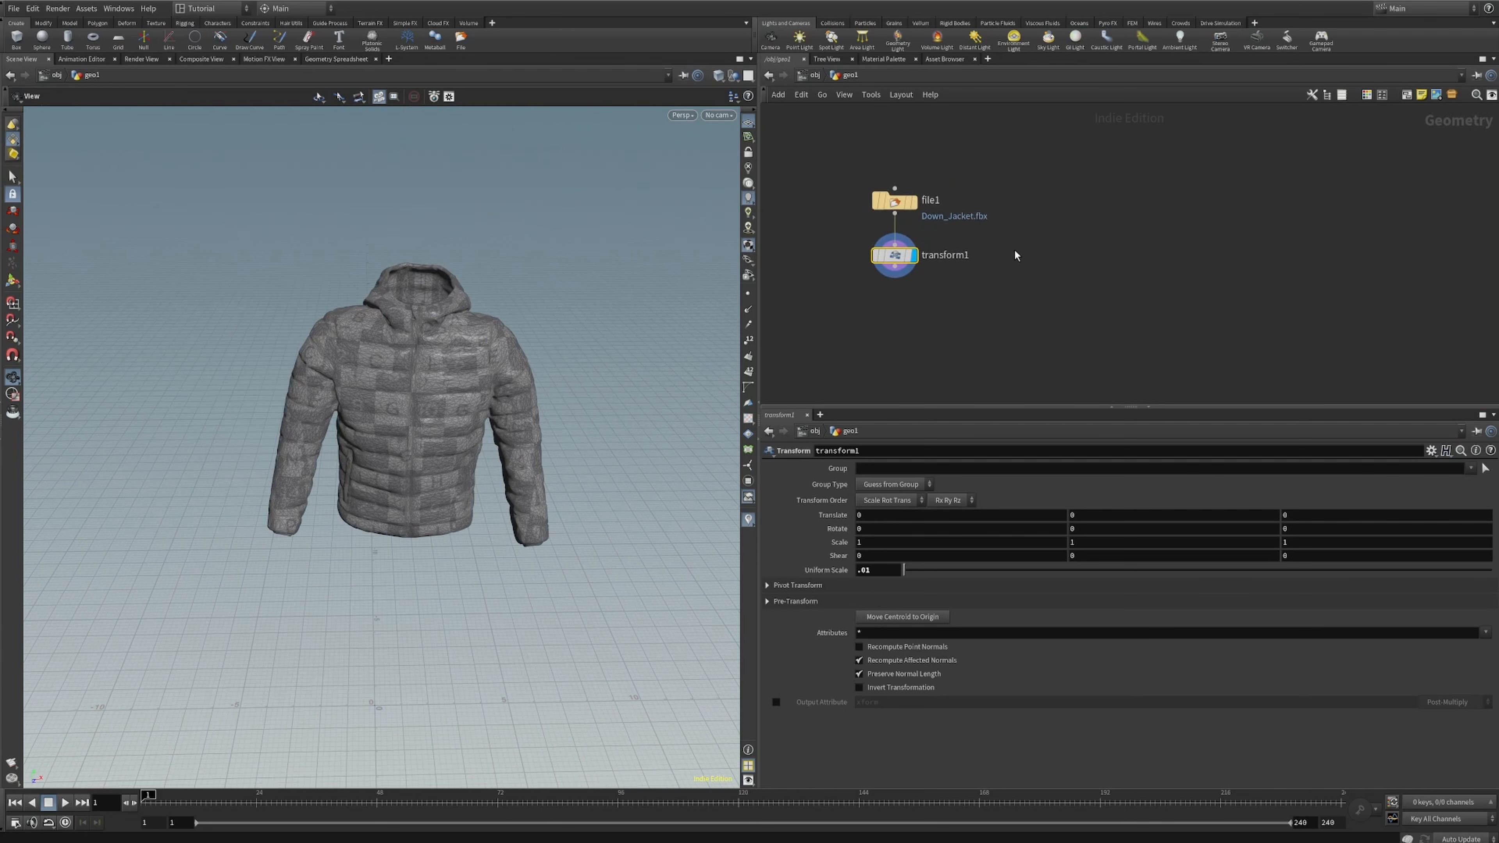
key("Tab")
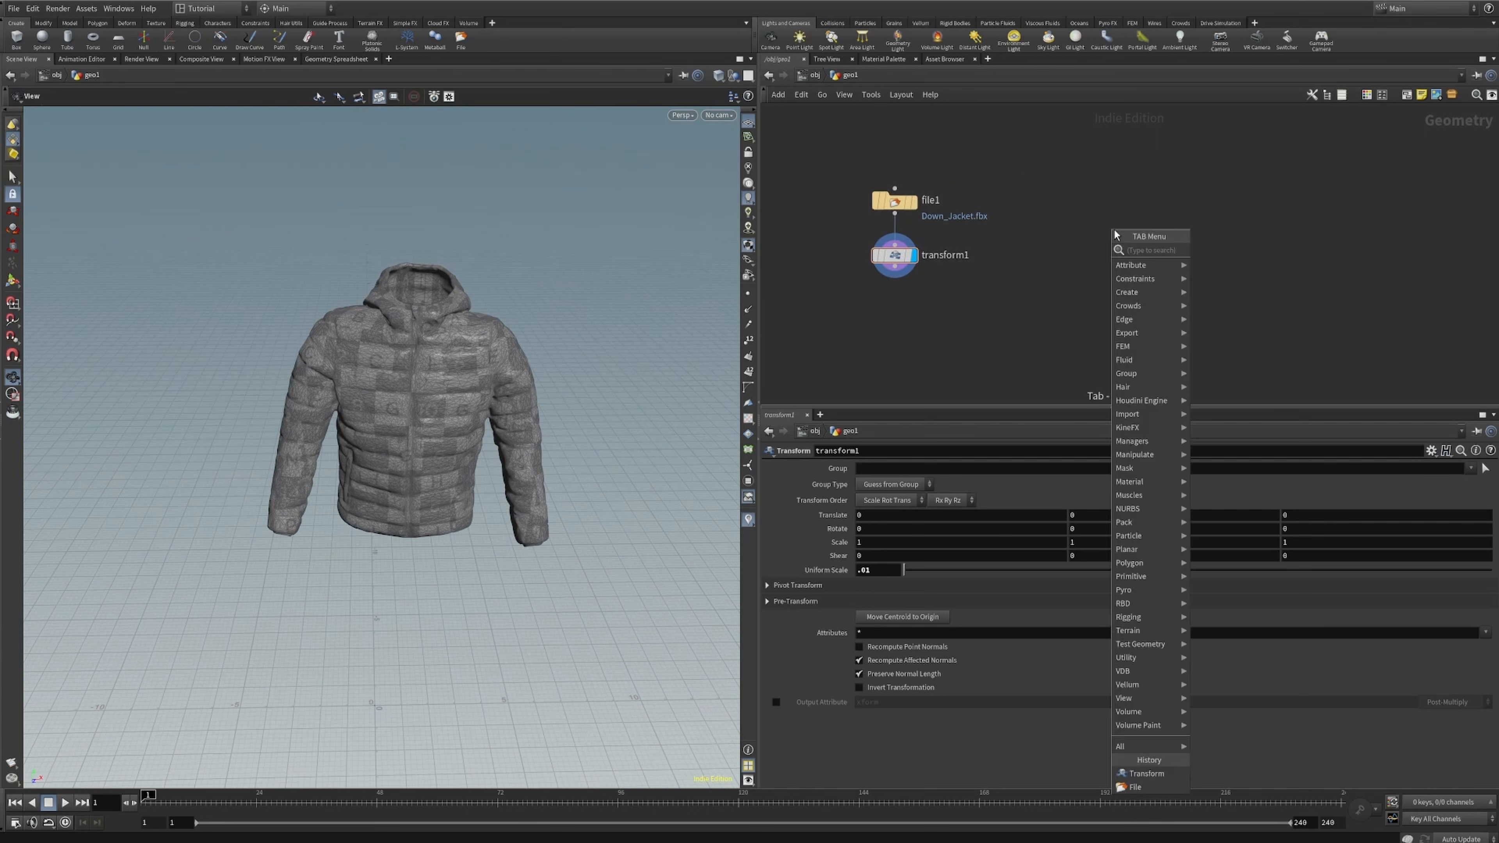
type("rem")
key("Return")
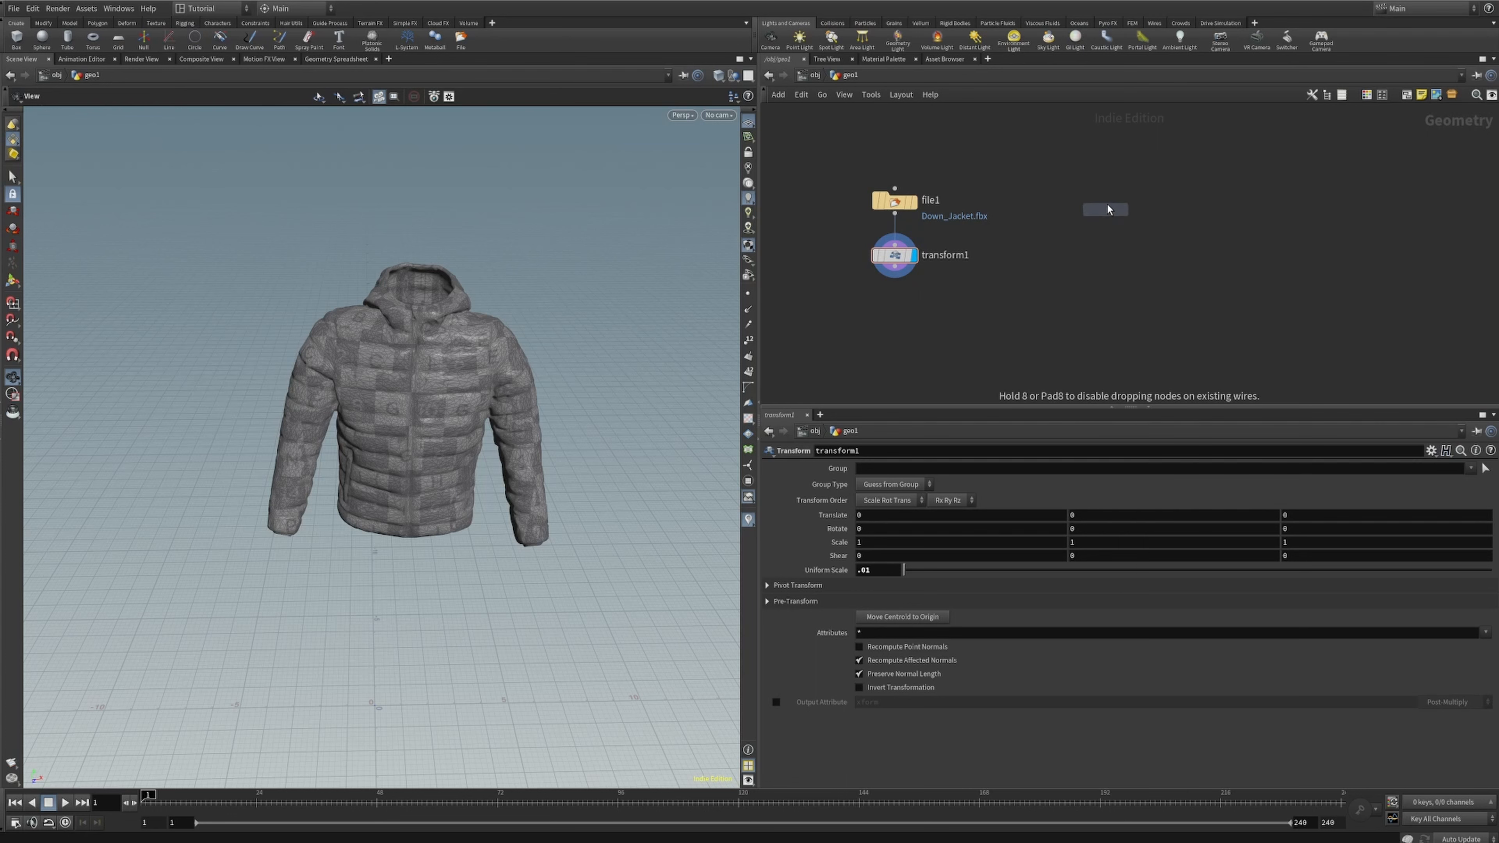
left_click(1135, 206)
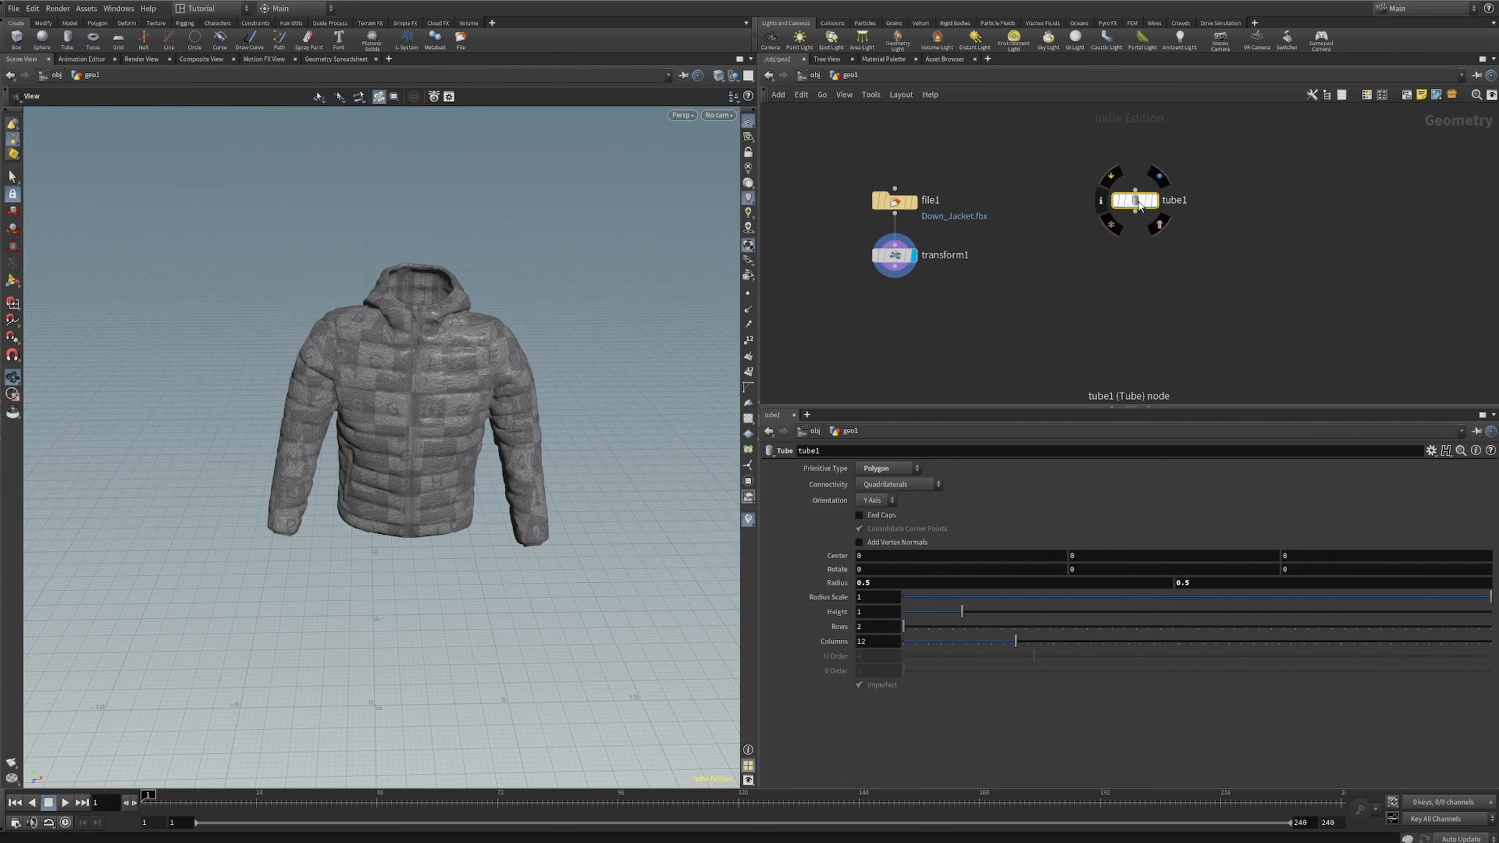
left_click_drag(1138, 202, 1139, 207)
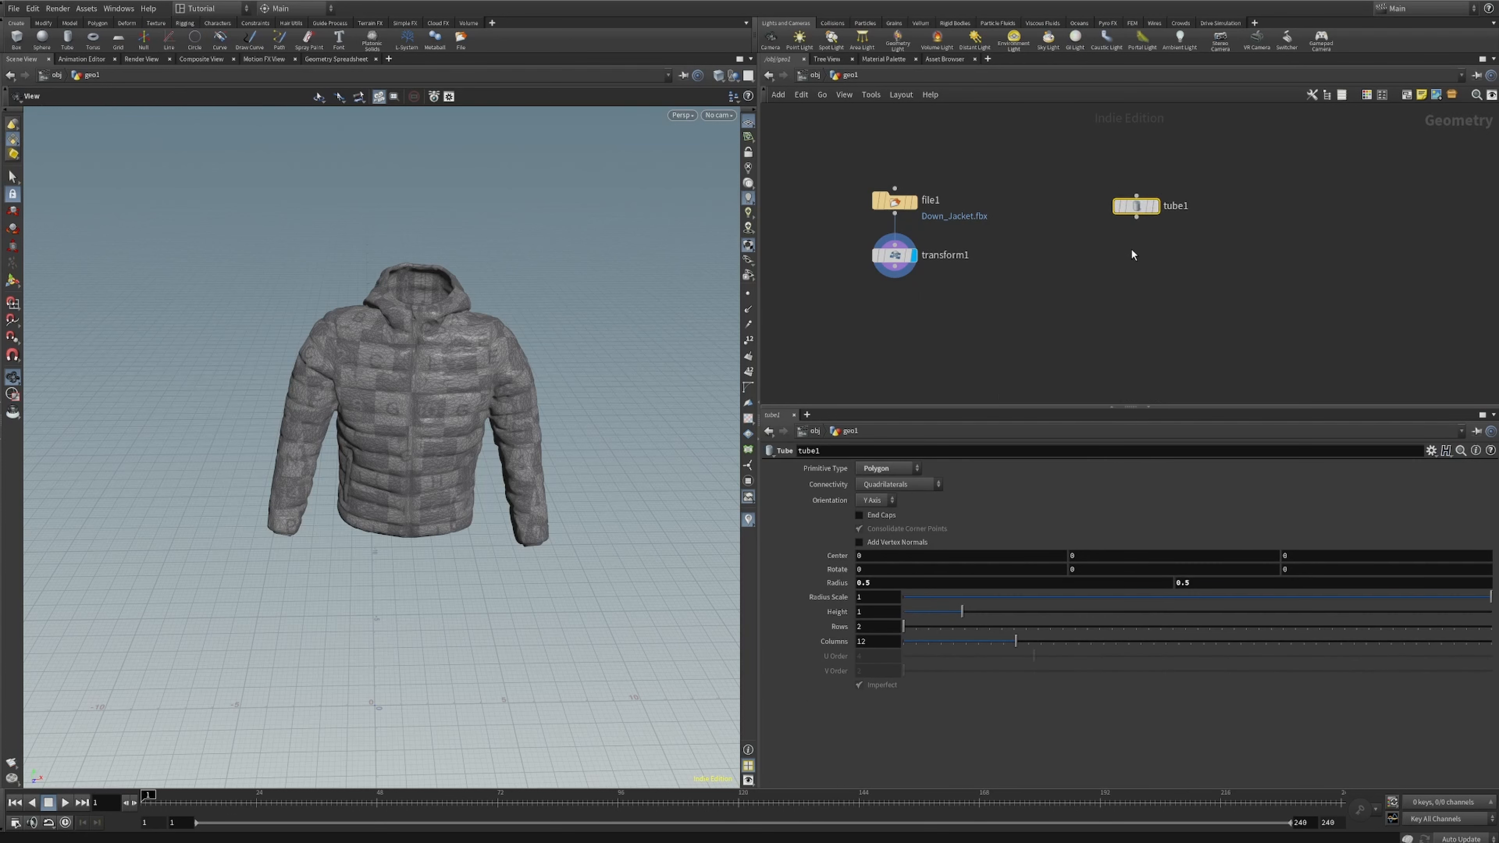
- Add a Bend node below the Tube node and connect the tube's output to its Geometry to Bend input
key("Tab")
type("bend")
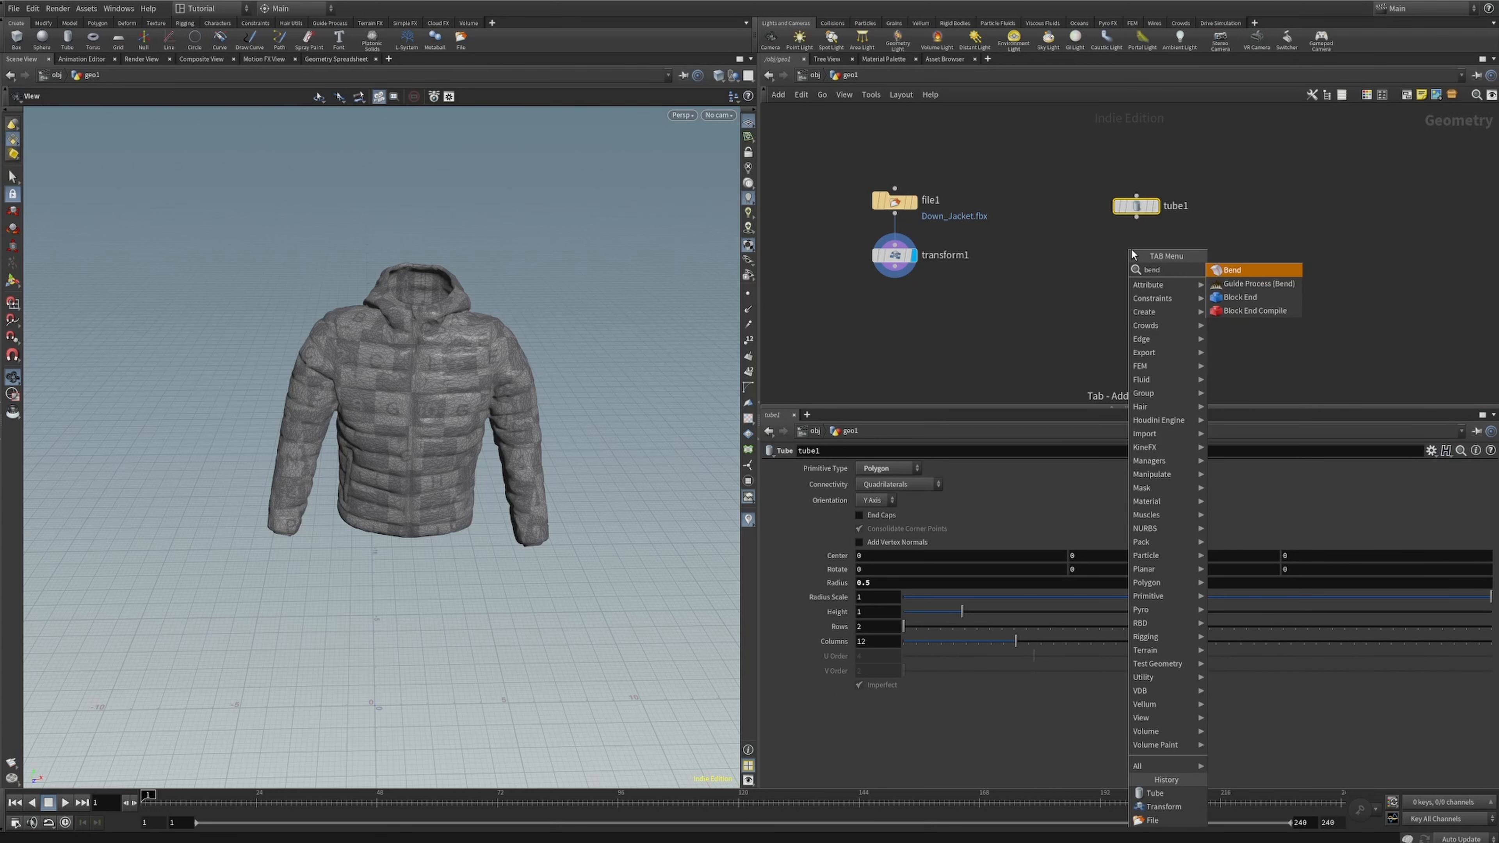
key("Return")
left_click(1134, 280)
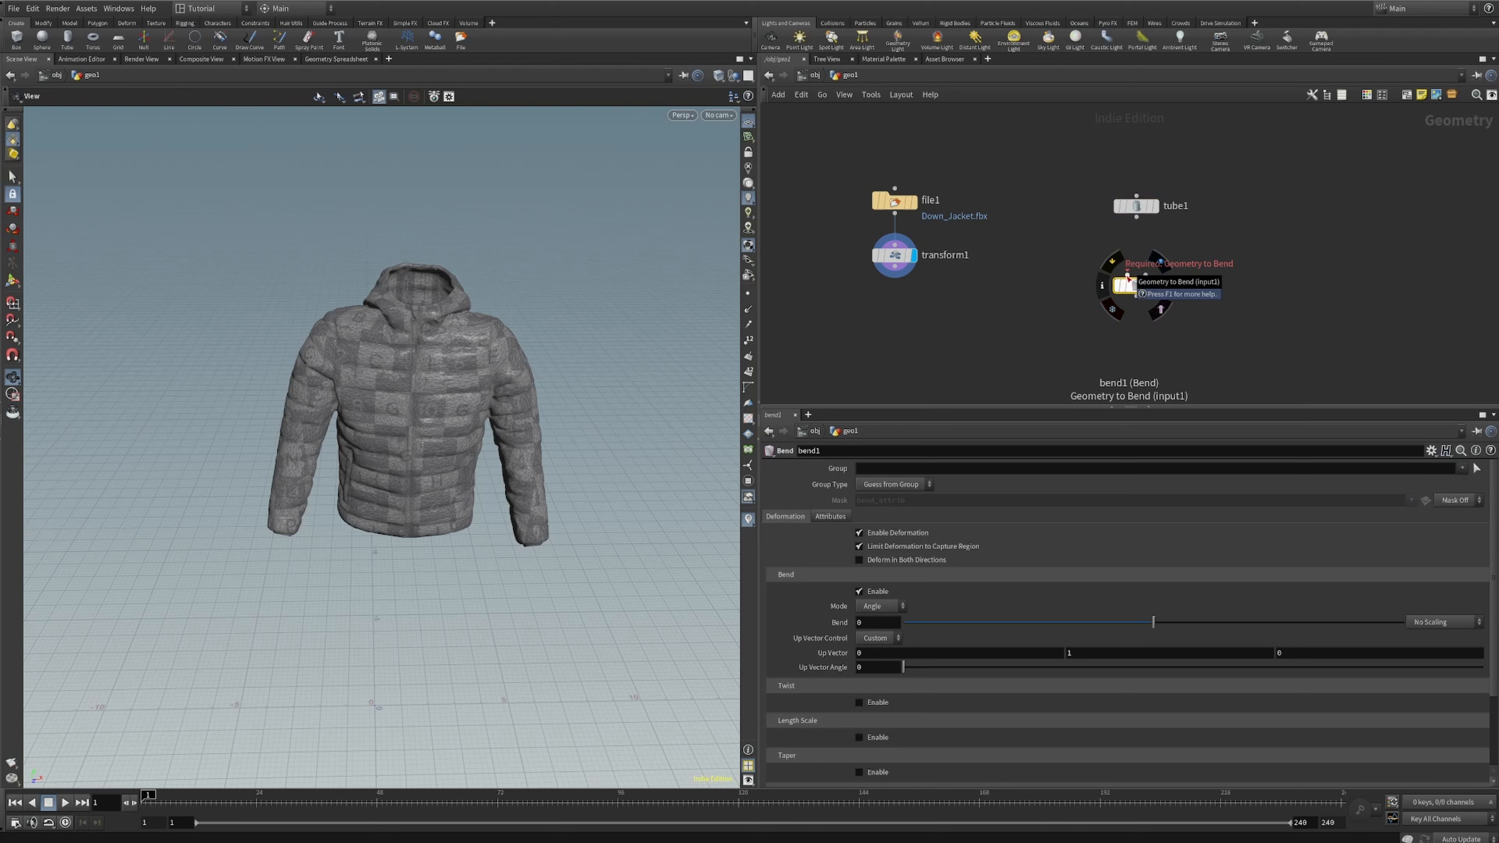
mouse_move(1127, 275)
left_mouse_down()
mouse_move(1136, 217)
mouse_move(1128, 270)
mouse_move(1147, 280)
left_mouse_up()
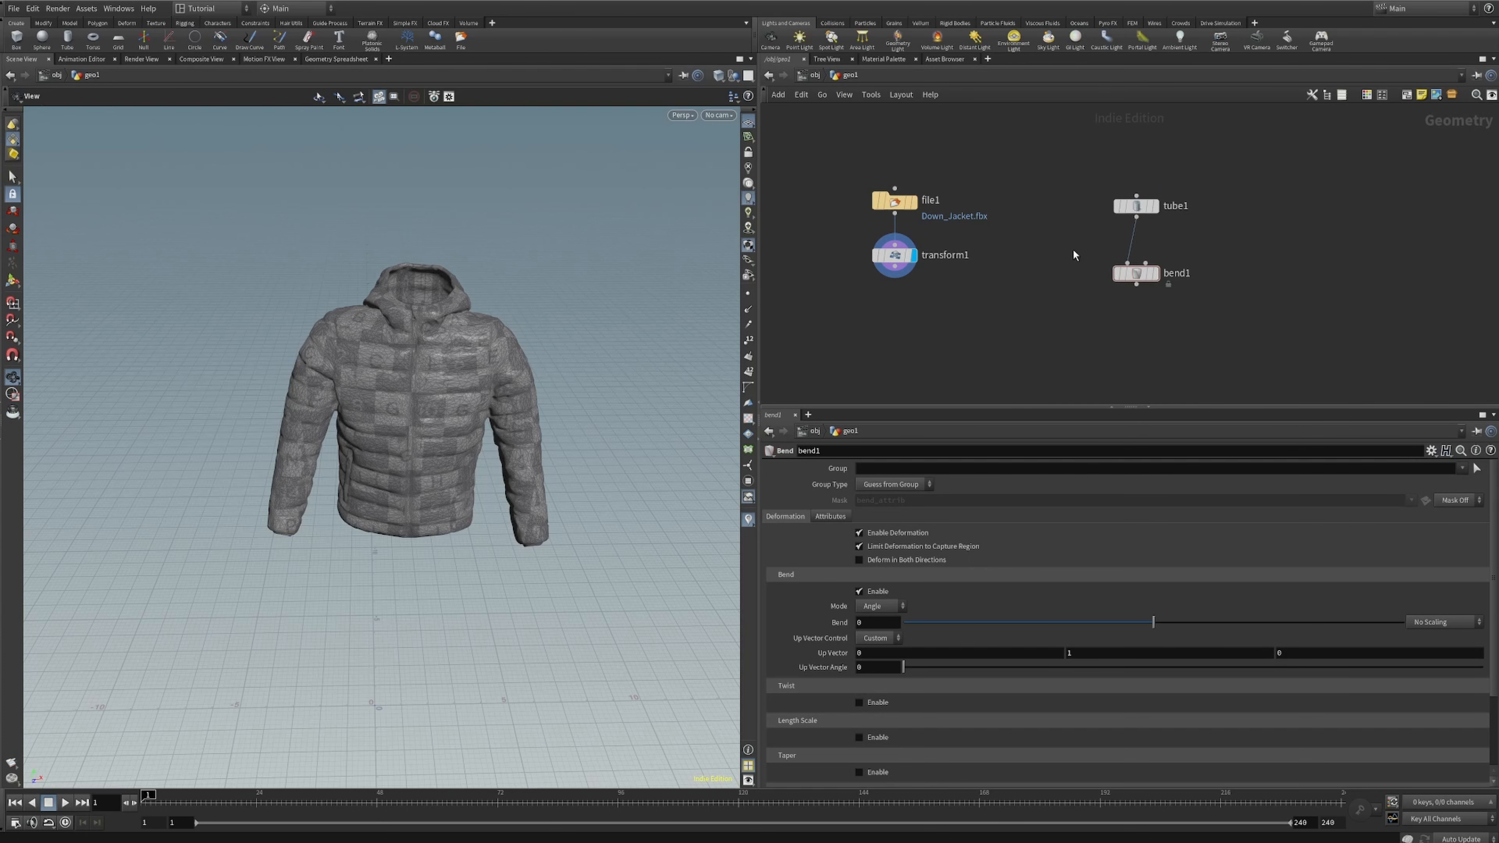
- Make the Tube node the displayed node and enable its end caps
left_click(1157, 213)
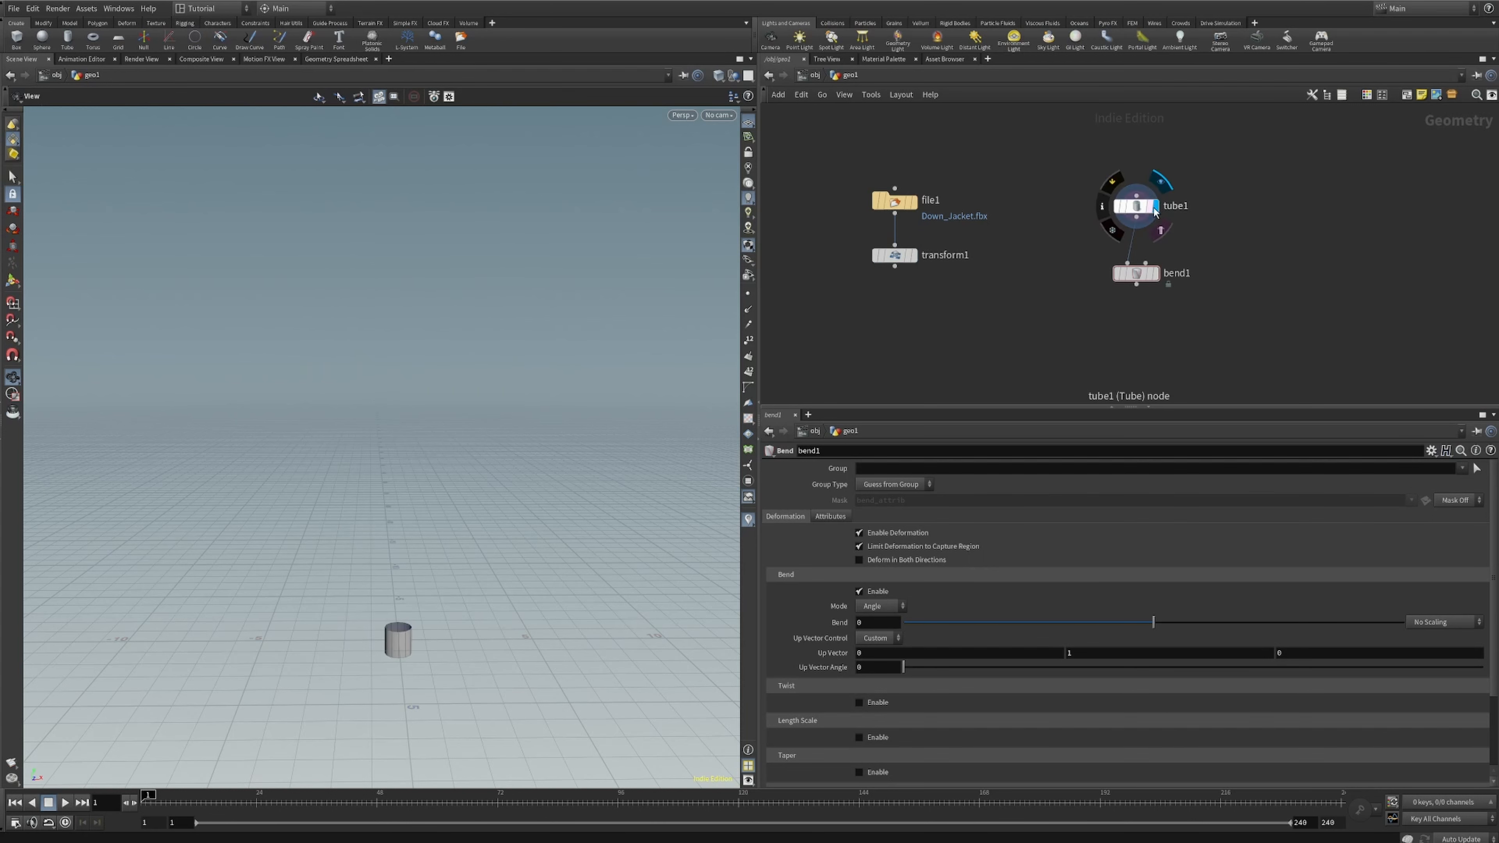
middle_click_drag(404, 641, 401, 572)
right_click_drag(401, 571, 495, 512)
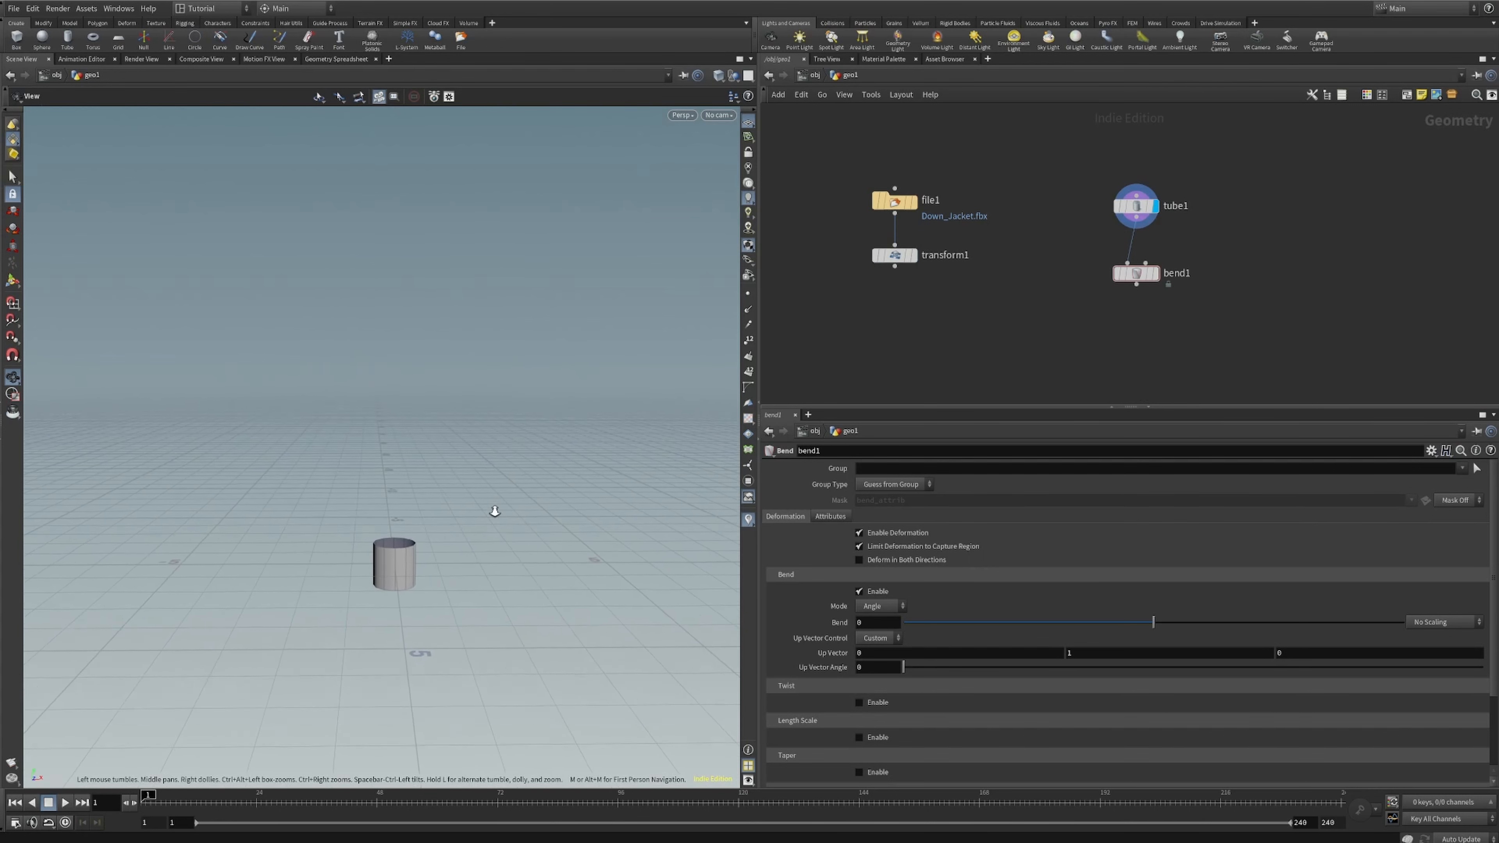
left_click_drag(404, 540, 395, 596)
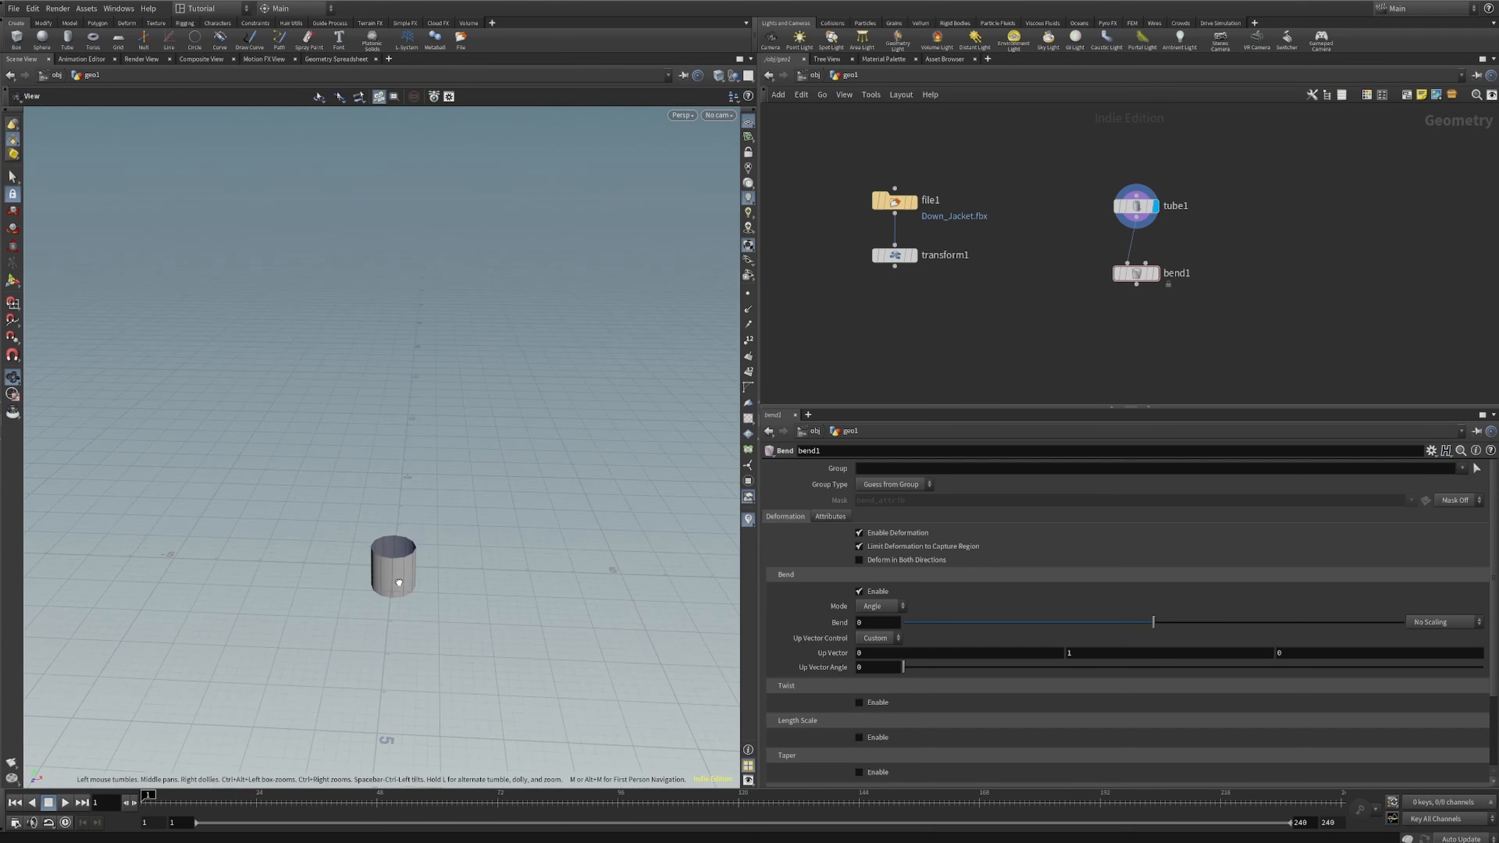
middle_click_drag(414, 578, 438, 494)
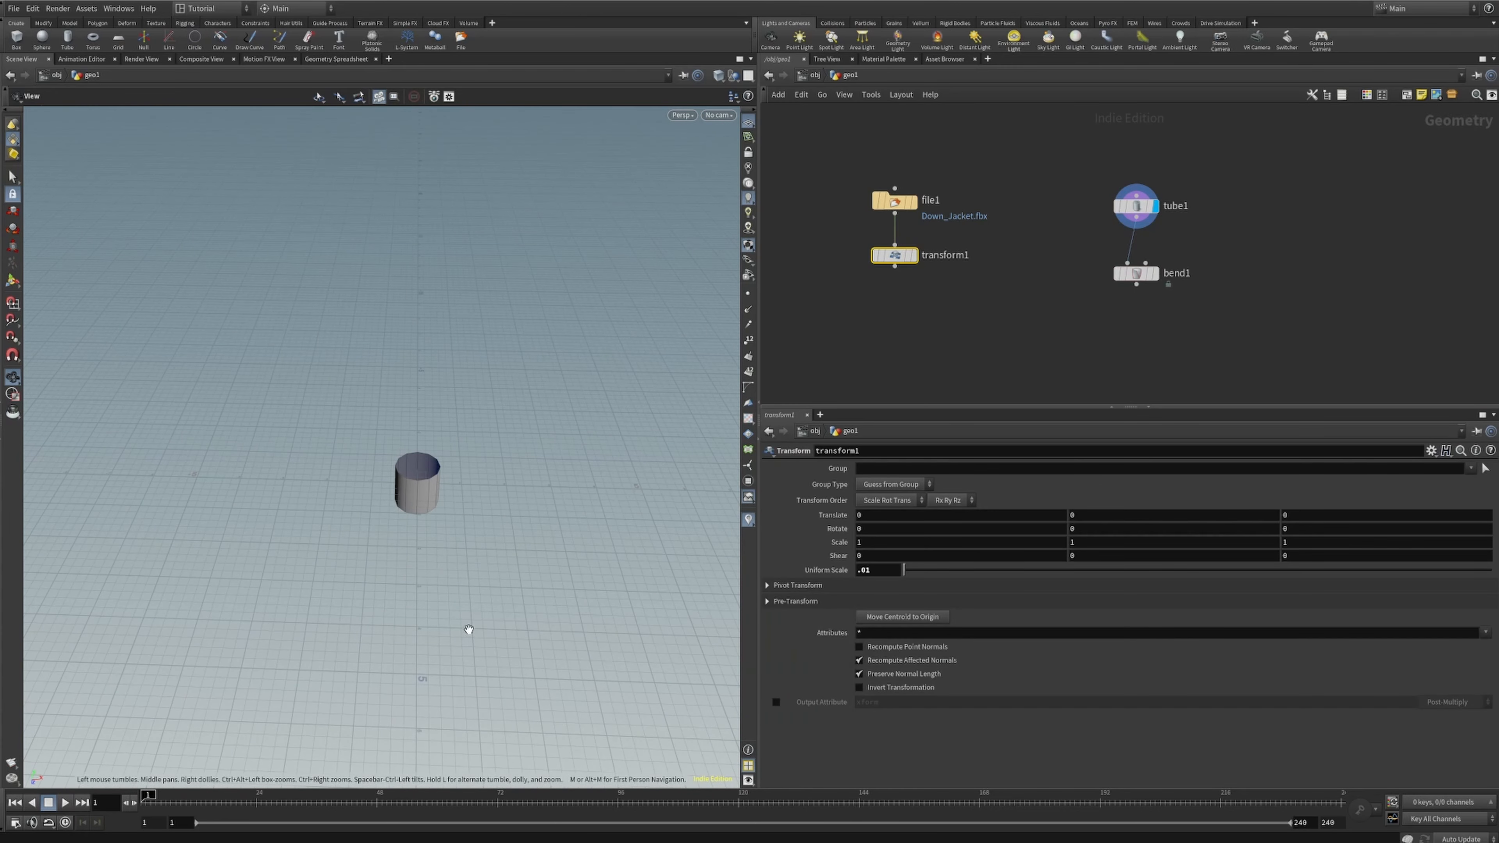
left_click(1136, 206)
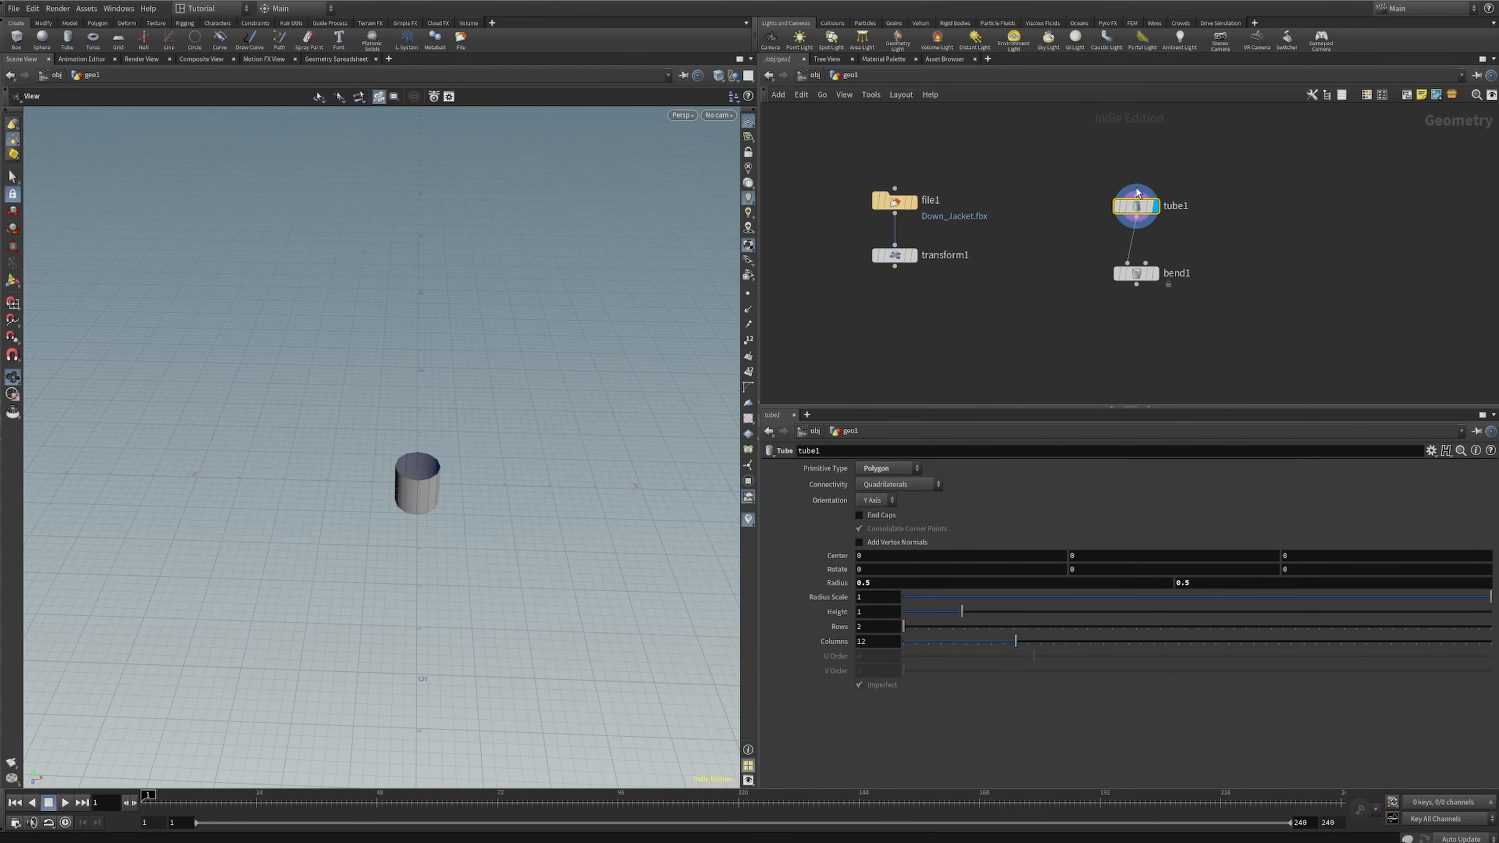
left_click(859, 516)
mouse_move(518, 502)
left_mouse_down()
mouse_move(515, 395)
mouse_move(530, 477)
left_mouse_up()
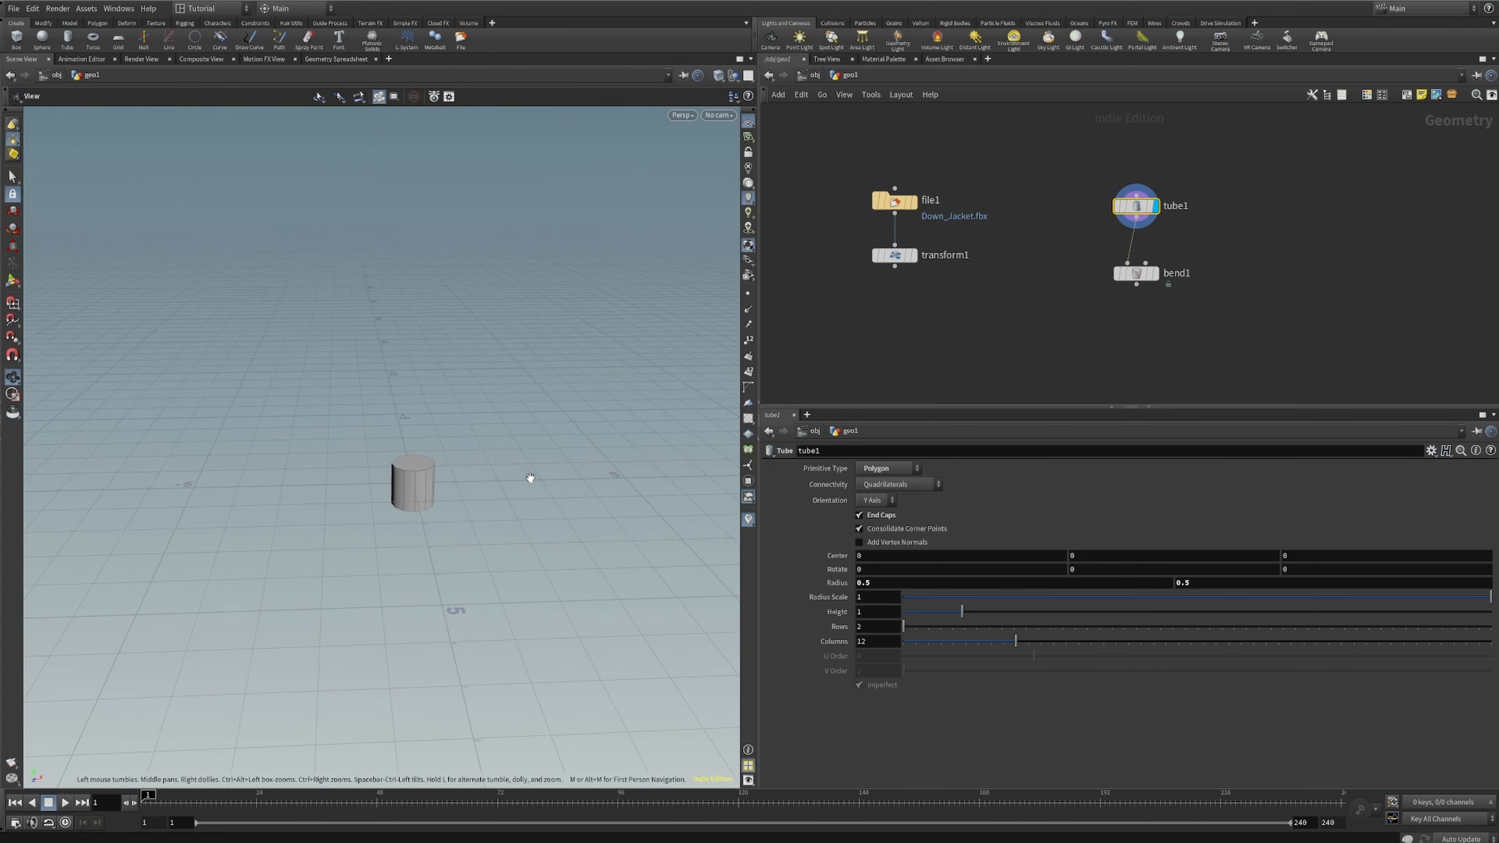
- Set the tube's primitive type to Polygon Soup, with 32 rows and 32 columns
left_click(886, 472)
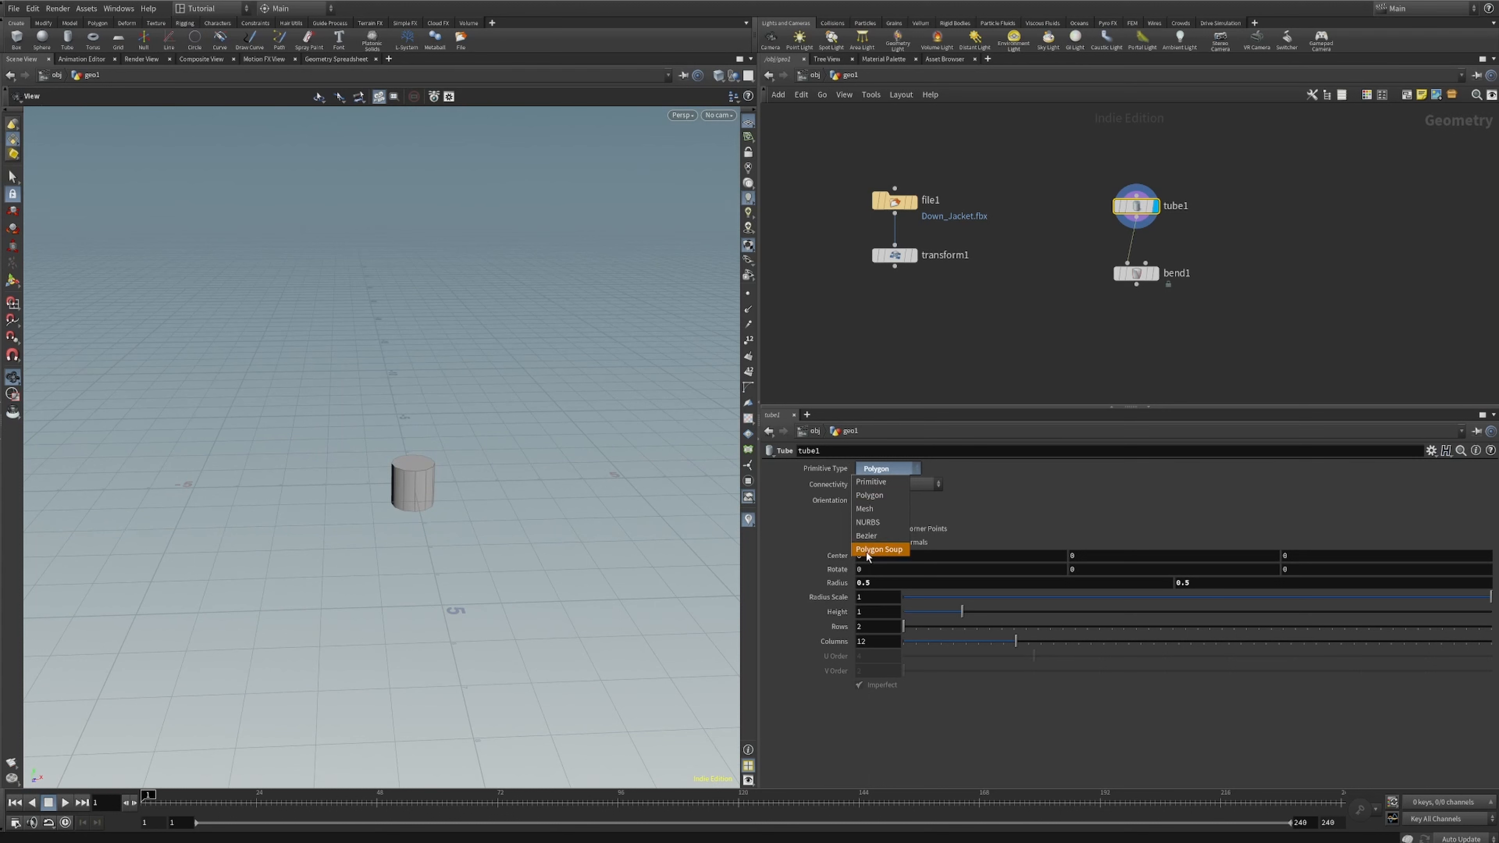
left_click(879, 549)
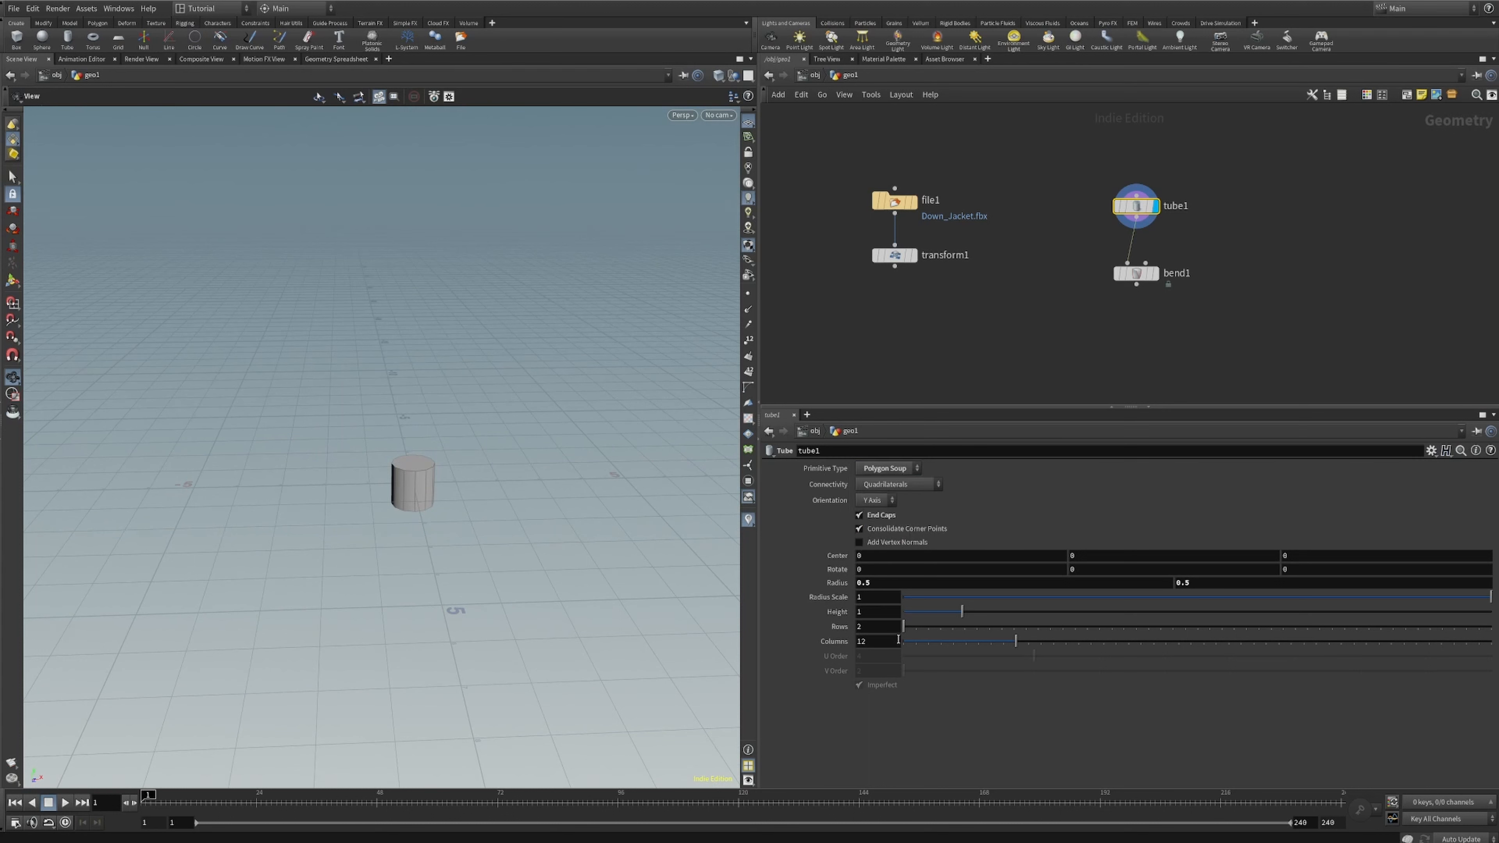
left_click_drag(902, 626, 1271, 626)
left_click(876, 640)
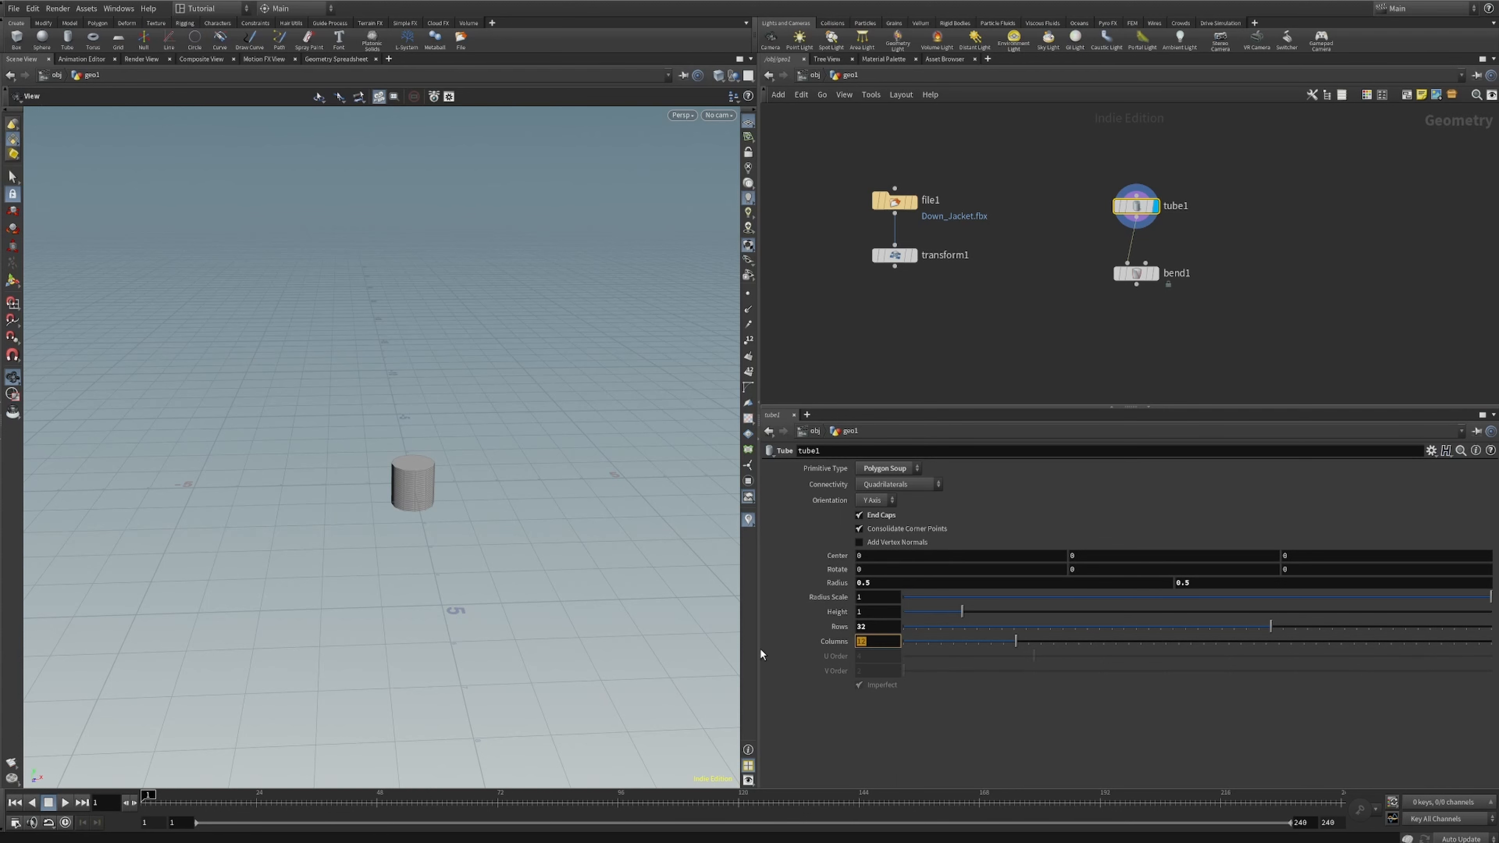
type("32")
key("Return")
right_click_drag(424, 470, 551, 418)
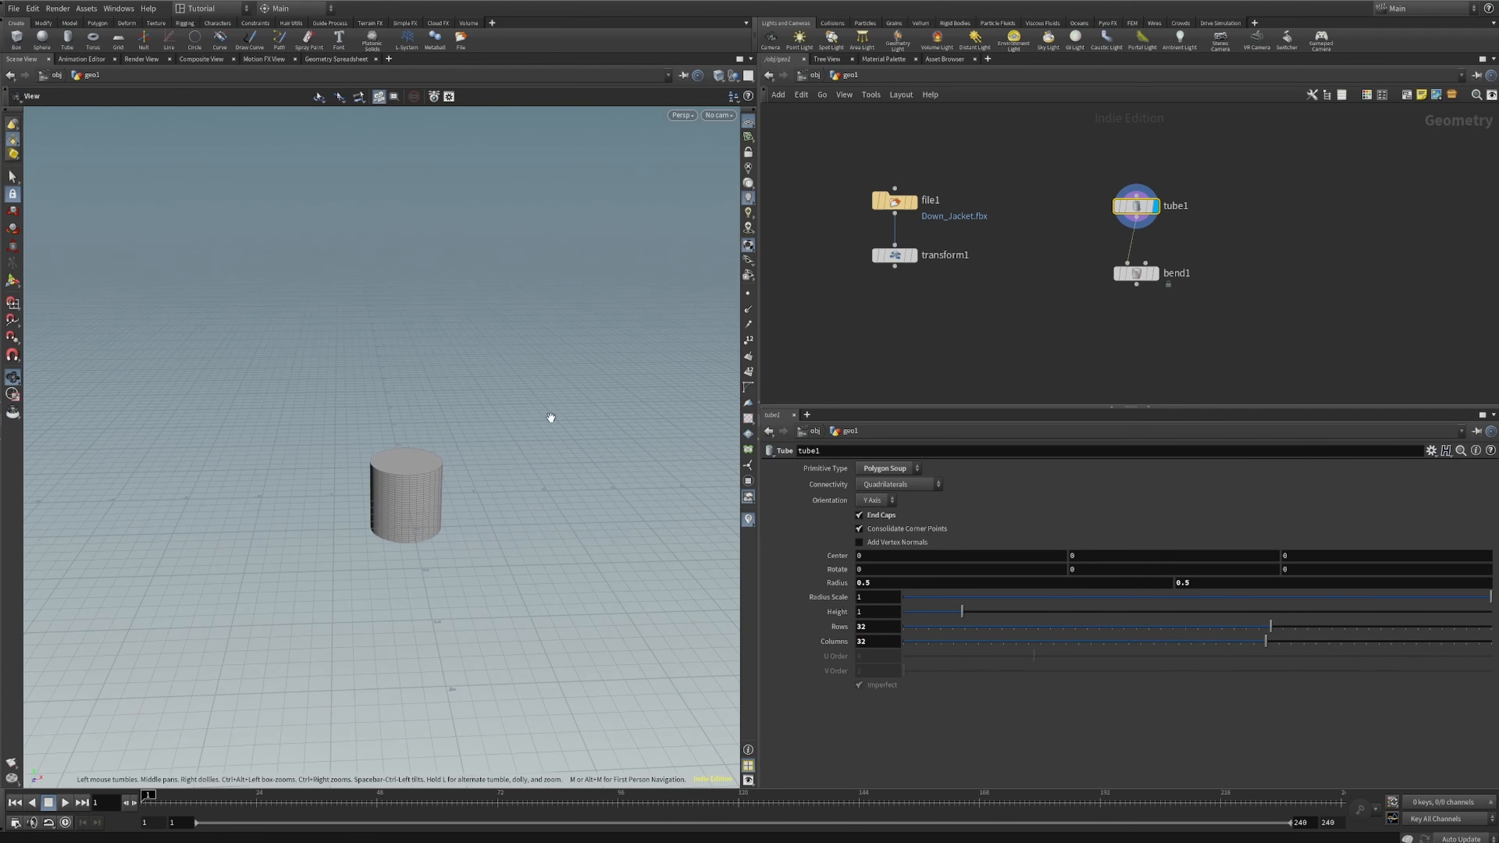
mouse_move(442, 504)
left_mouse_down()
mouse_move(391, 515)
mouse_move(435, 502)
left_mouse_up()
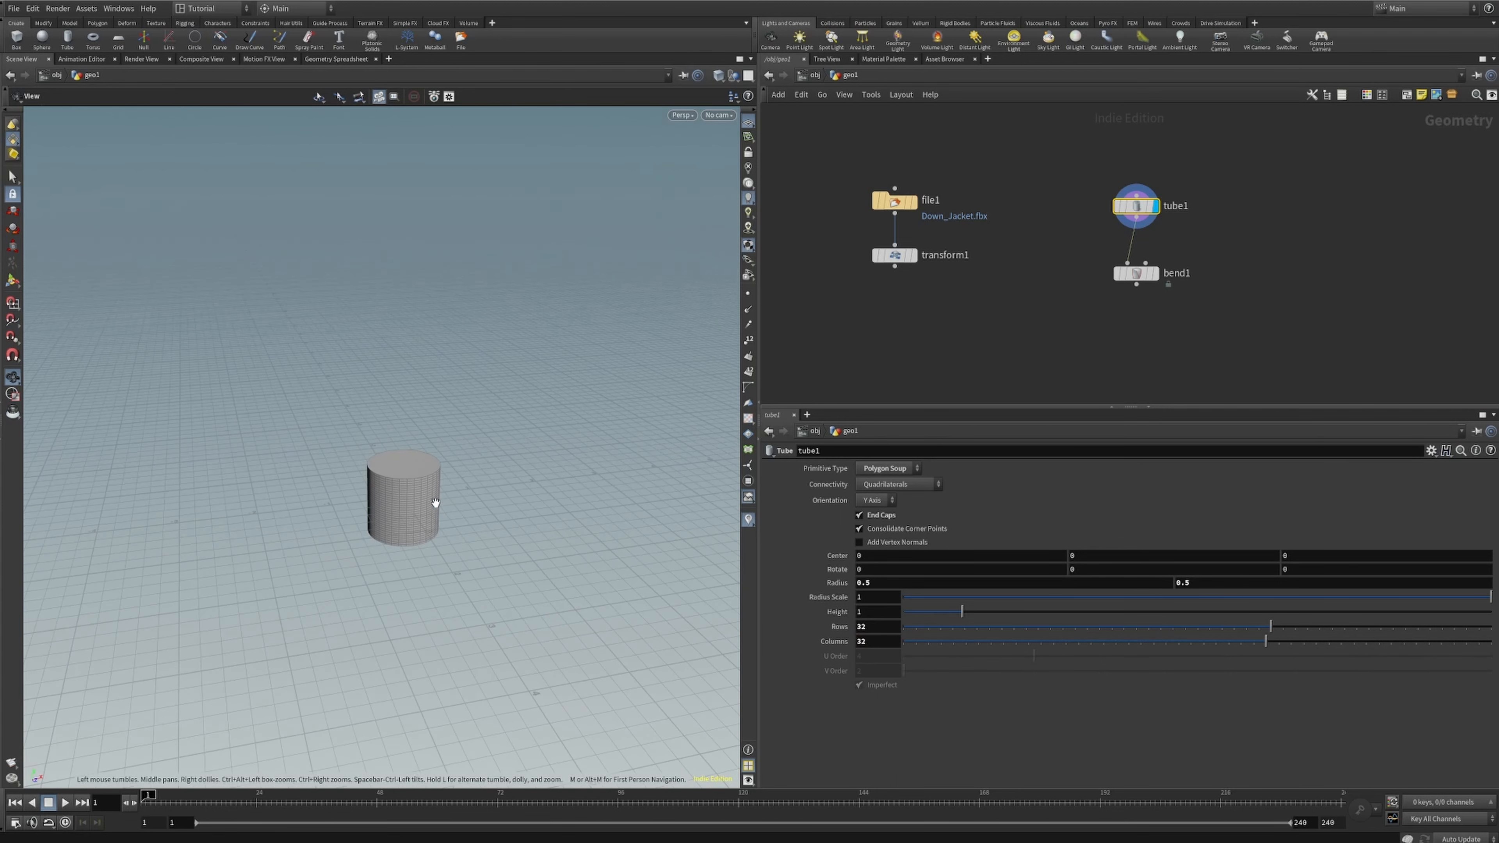
right_click_drag(435, 502, 314, 571)
middle_click_drag(315, 571, 278, 598)
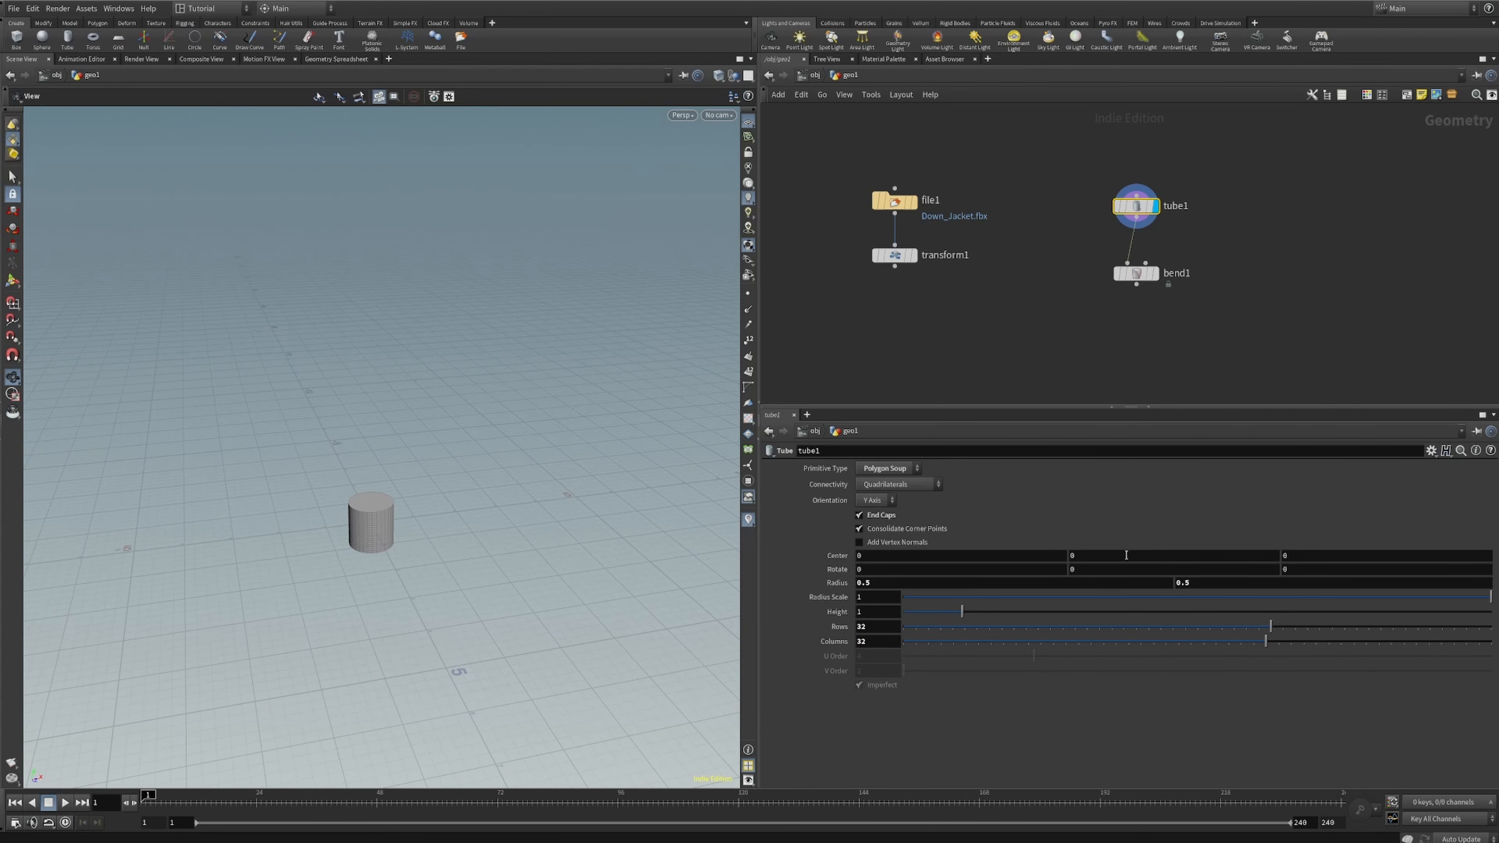
- Raise the tube by setting its center Y value to 10.7
middle_click_drag(1126, 555, 1186, 552)
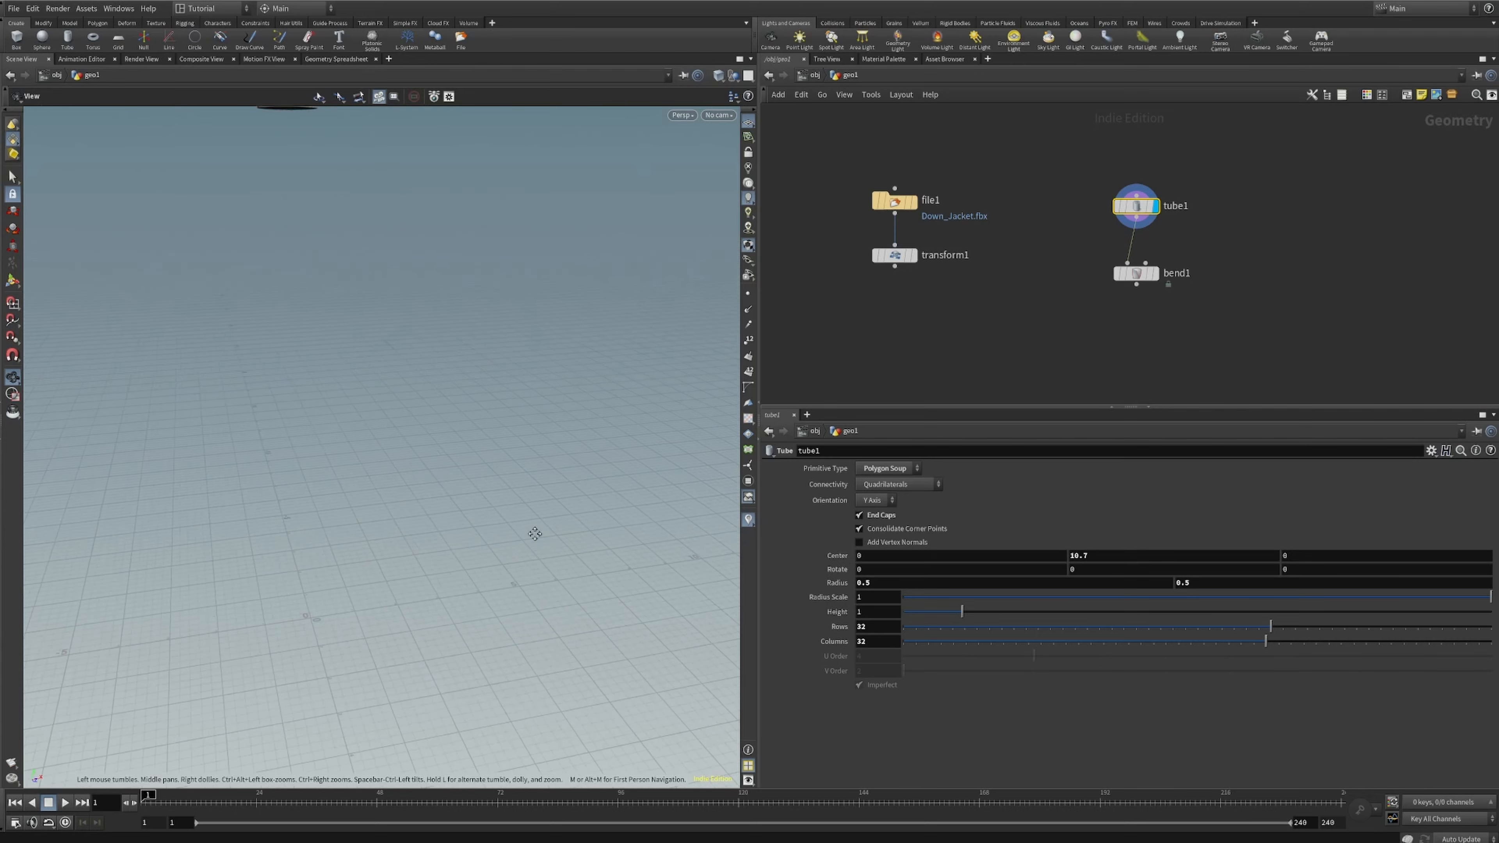
middle_click_drag(535, 533, 461, 616)
right_click_drag(462, 616, 455, 543)
middle_click_drag(455, 544, 509, 626)
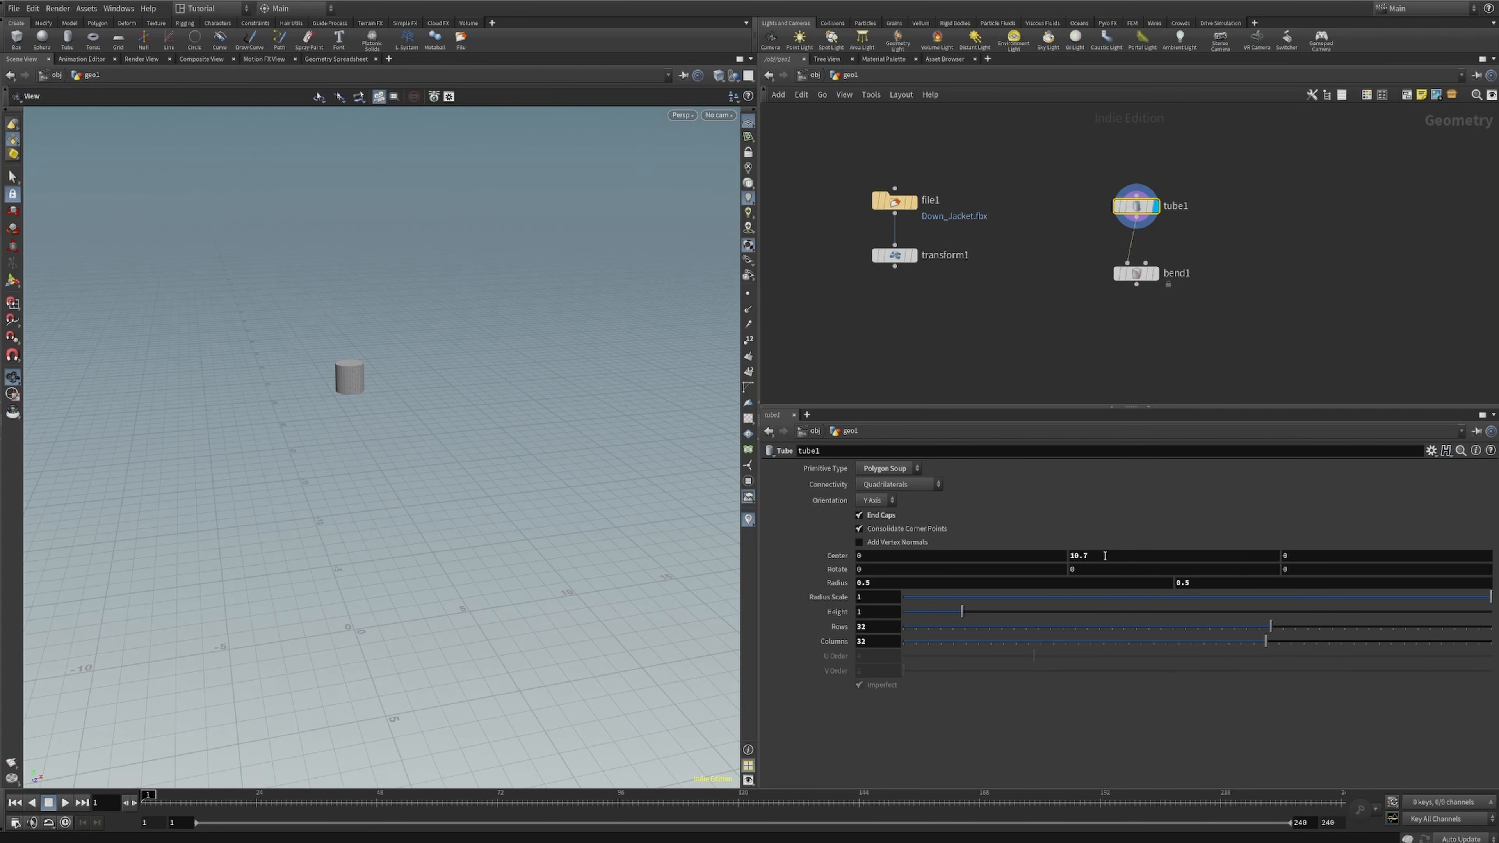
- Try shifting the tube's center along X to 0.75 in 0.01 increments, and return it to 0
middle_click_drag(985, 554, 991, 553)
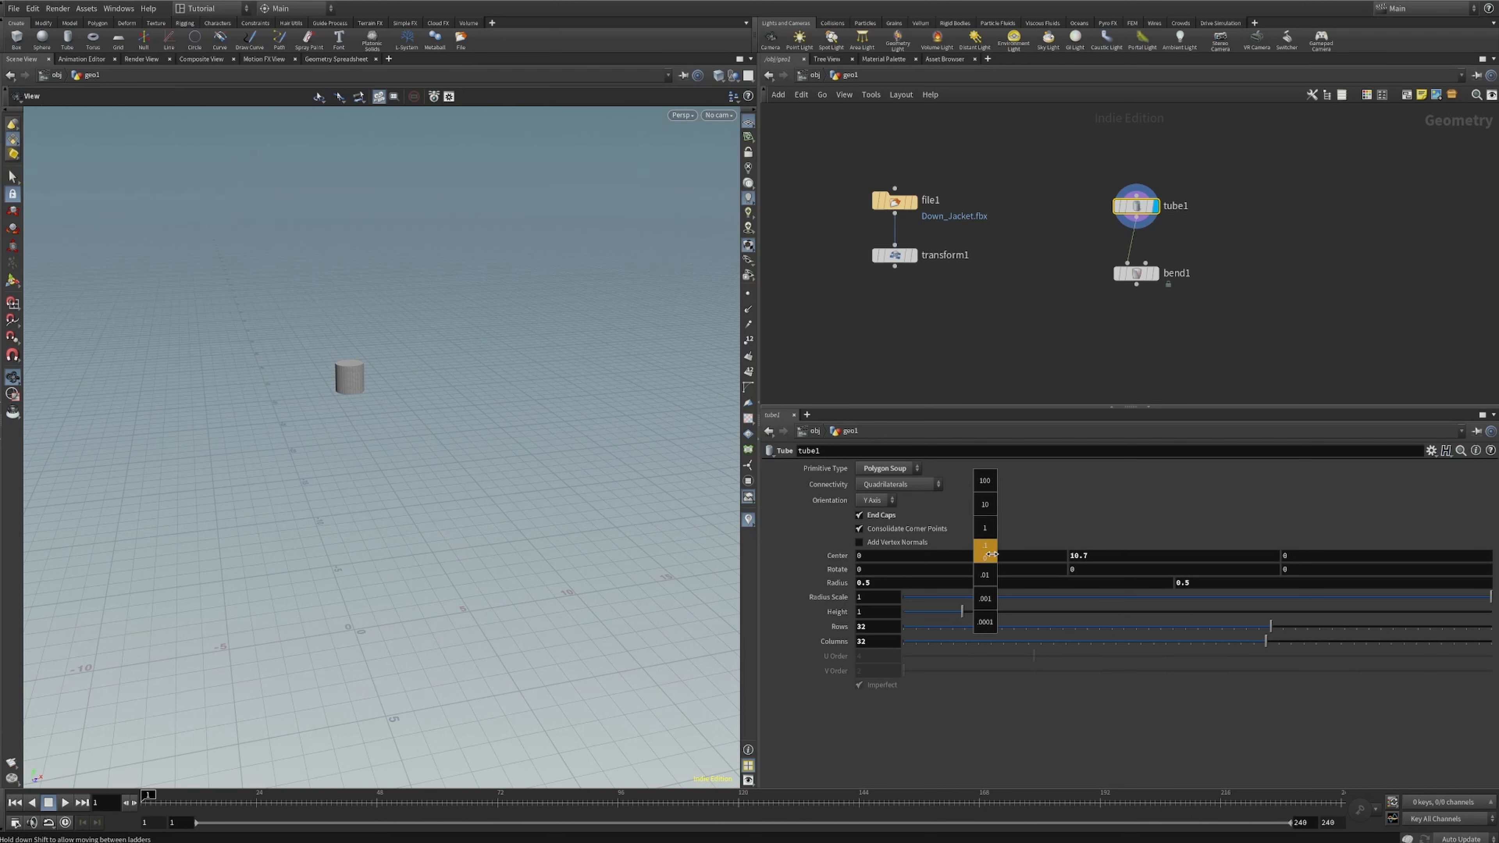
mouse_move(991, 554)
middle_mouse_down()
mouse_move(984, 529)
mouse_move(897, 528)
mouse_move(1080, 529)
mouse_move(942, 534)
mouse_move(986, 529)
mouse_move(987, 596)
mouse_move(989, 581)
middle_mouse_up()
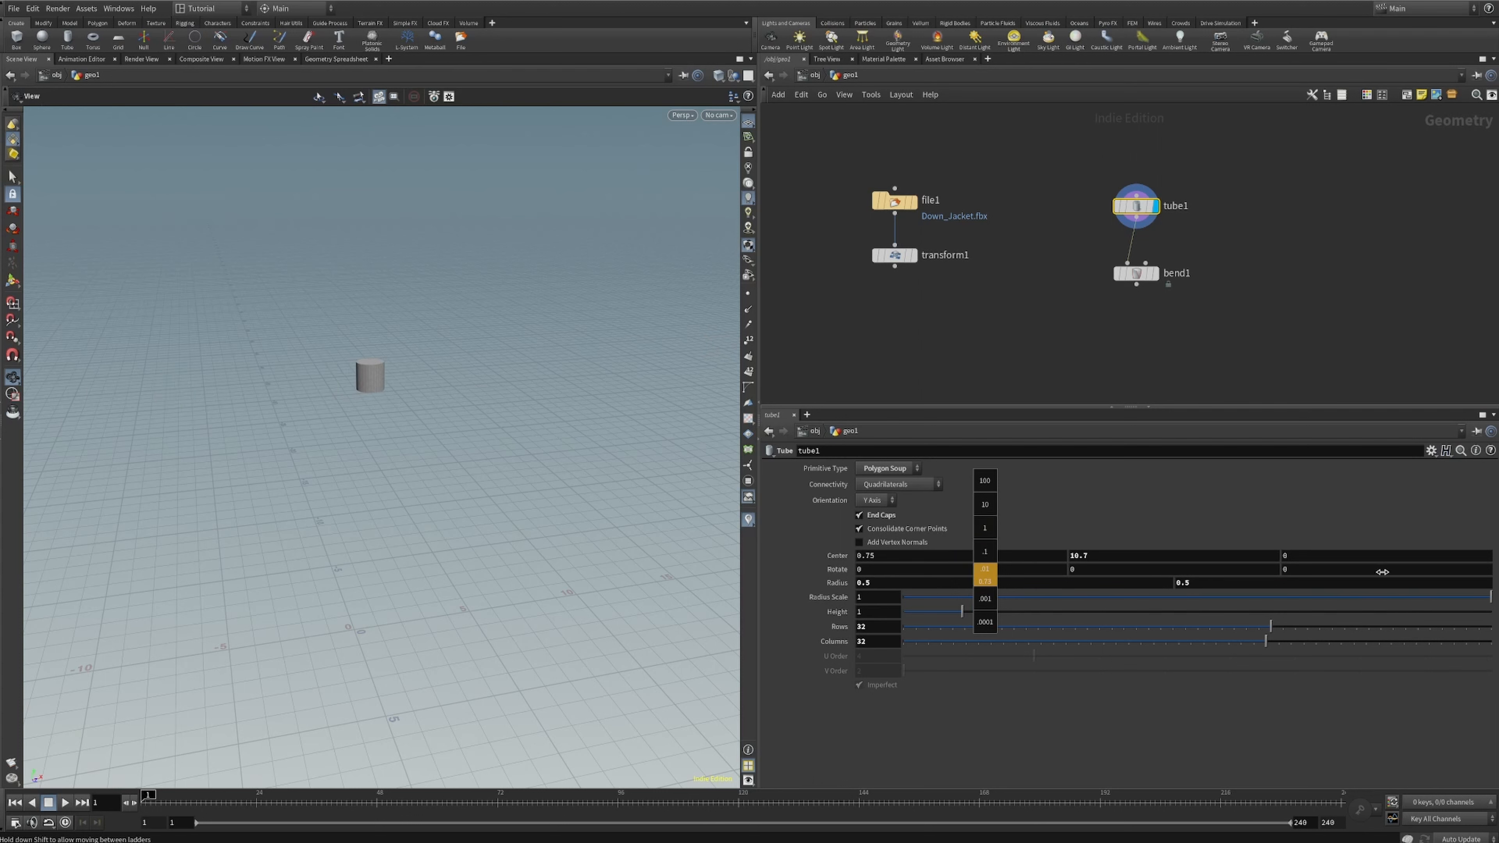
middle_click_drag(1382, 571, 985, 574)
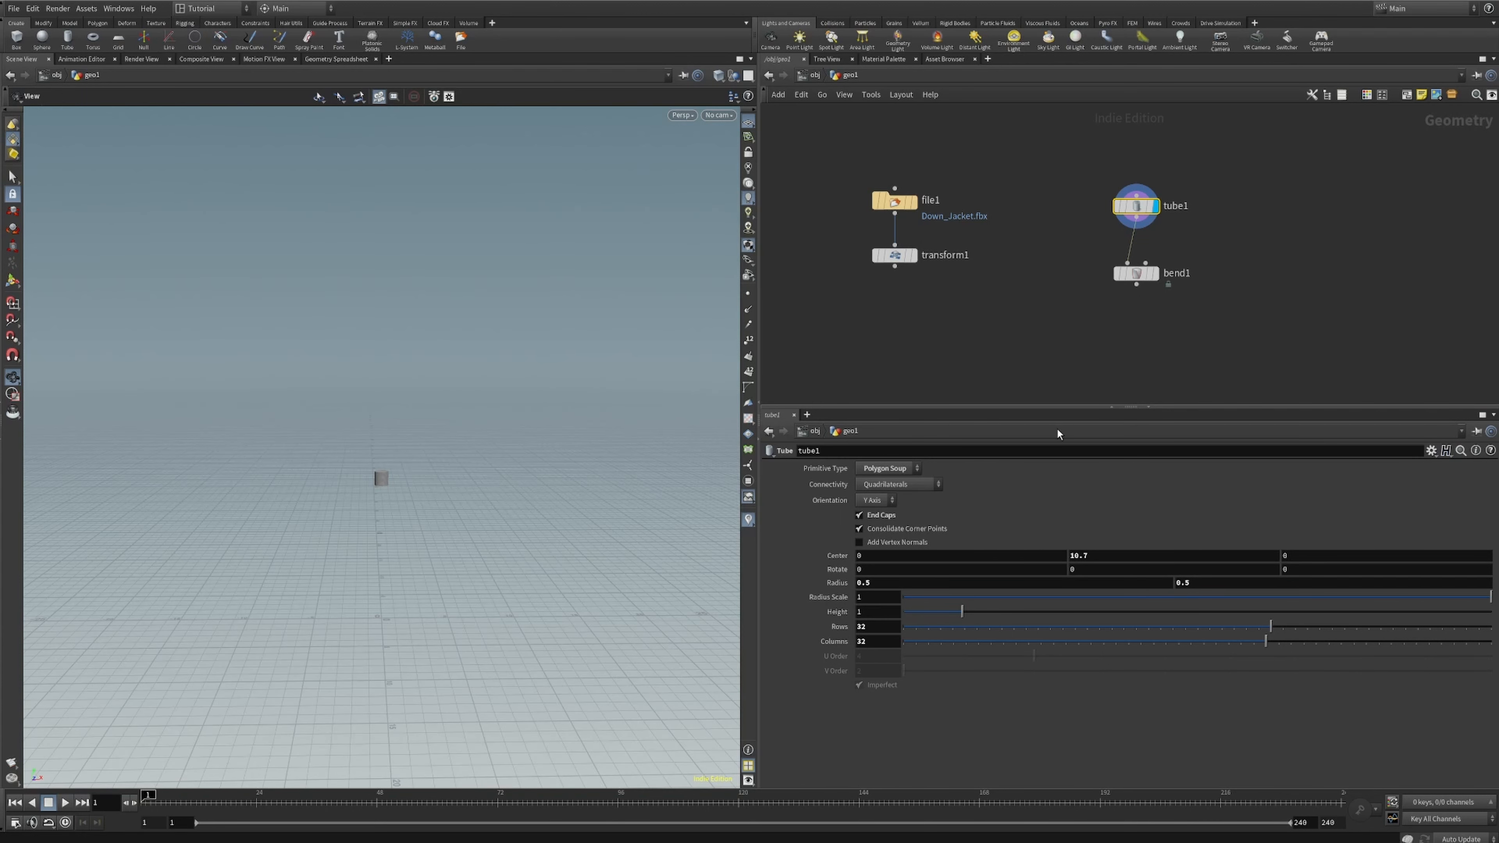
- Keep the tube as the displayed node and show the jacket's Transform node as a template wireframe
left_click(913, 255)
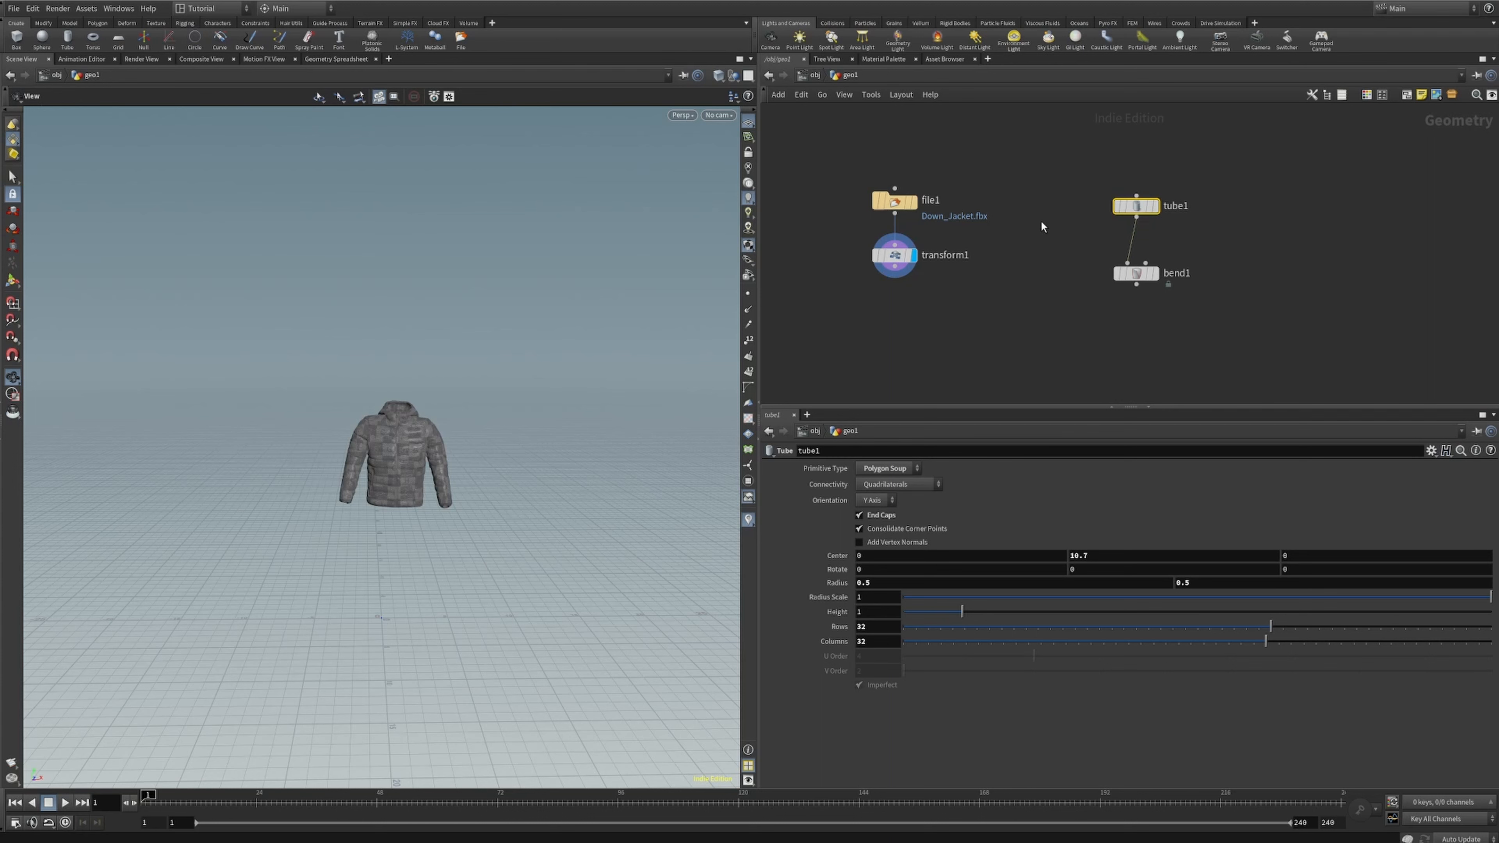
left_click(1155, 207)
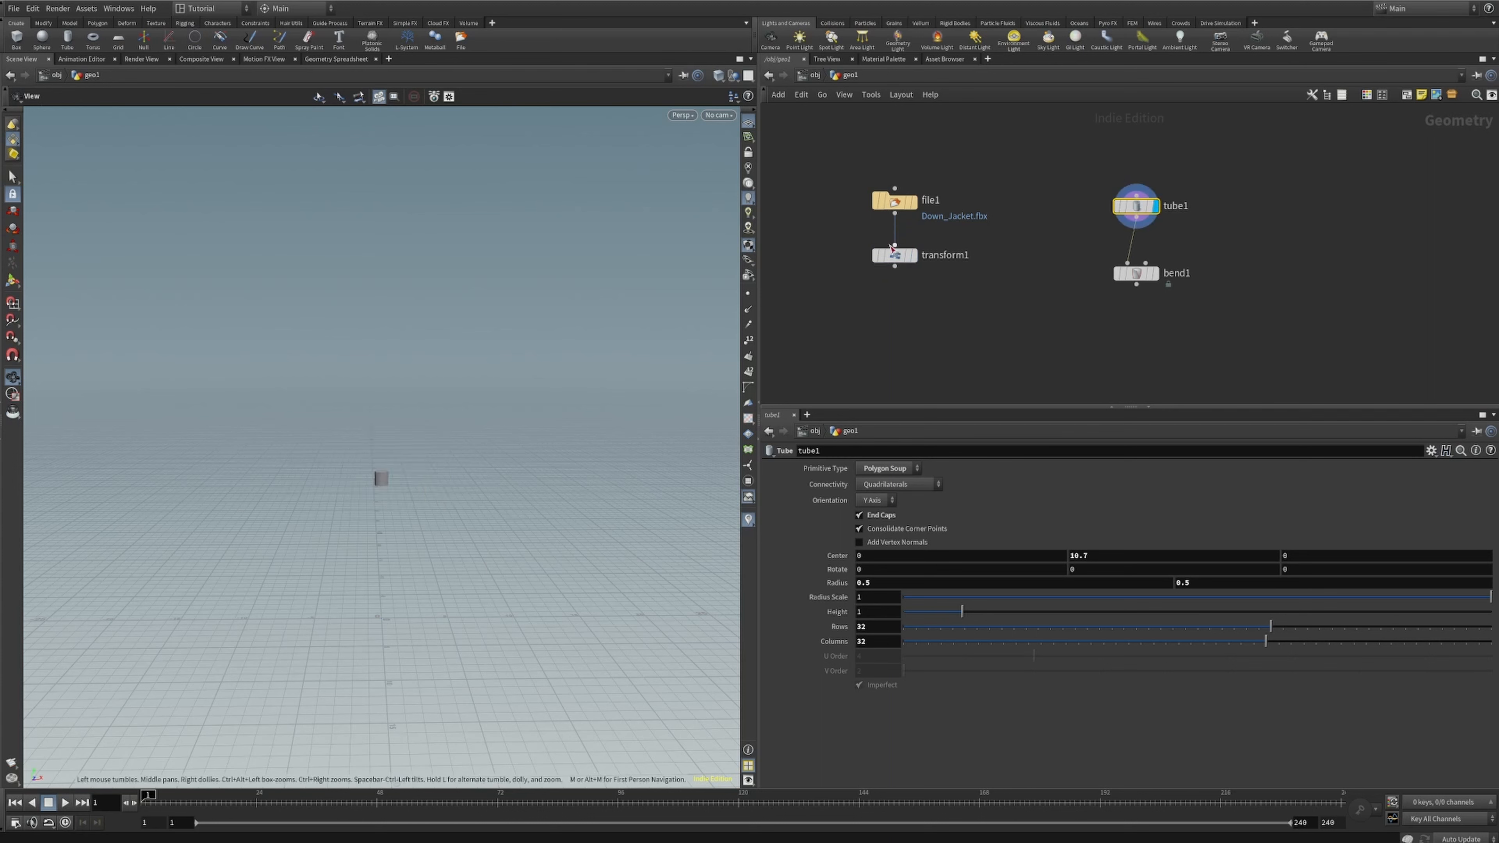
mouse_move(908, 260)
scroll(909, 259, "up", 3)
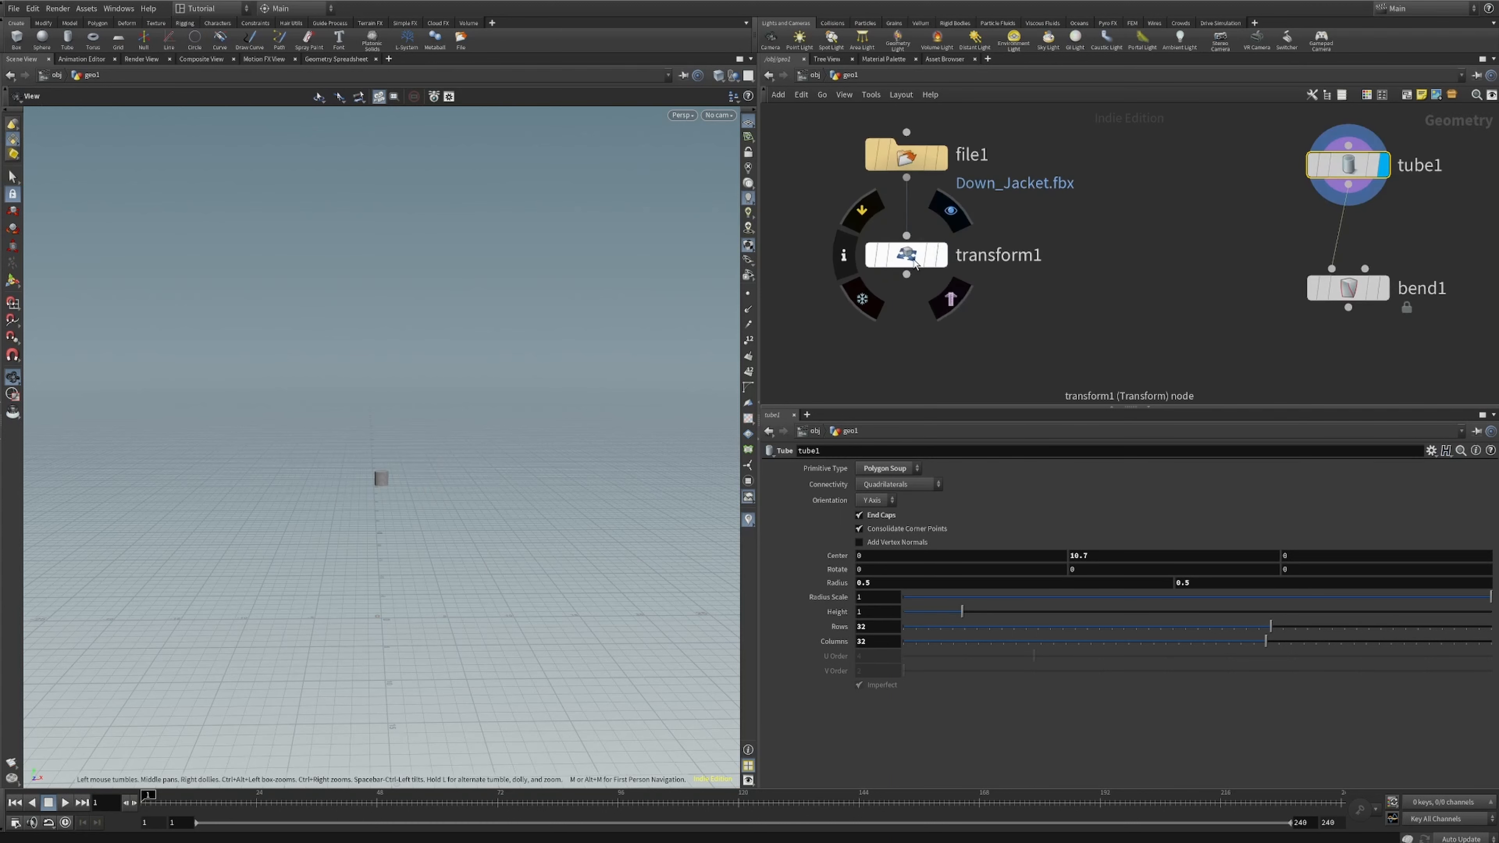
left_click(934, 263)
- Examine the tube's size and placement relative to the templated jacket
right_click_drag(407, 470, 684, 391)
left_click_drag(446, 486, 452, 509)
middle_click_drag(239, 467, 260, 498)
left_click_drag(260, 498, 273, 508)
right_click_drag(272, 502, 386, 411)
middle_click_drag(420, 553, 432, 480)
right_click_drag(495, 409, 345, 472)
middle_click_drag(479, 433, 469, 425)
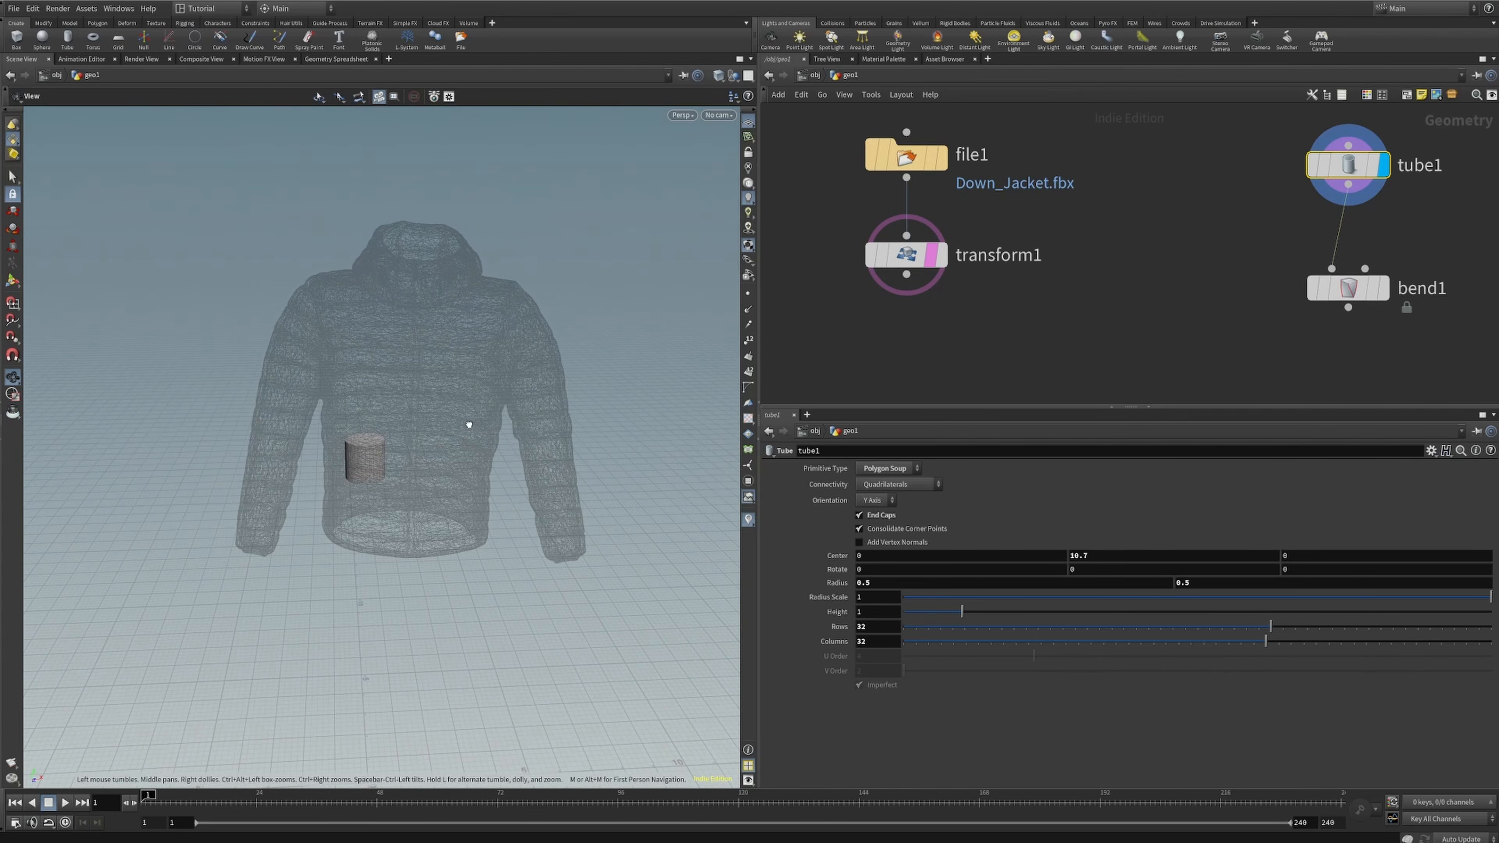
middle_click_drag(361, 362, 324, 395)
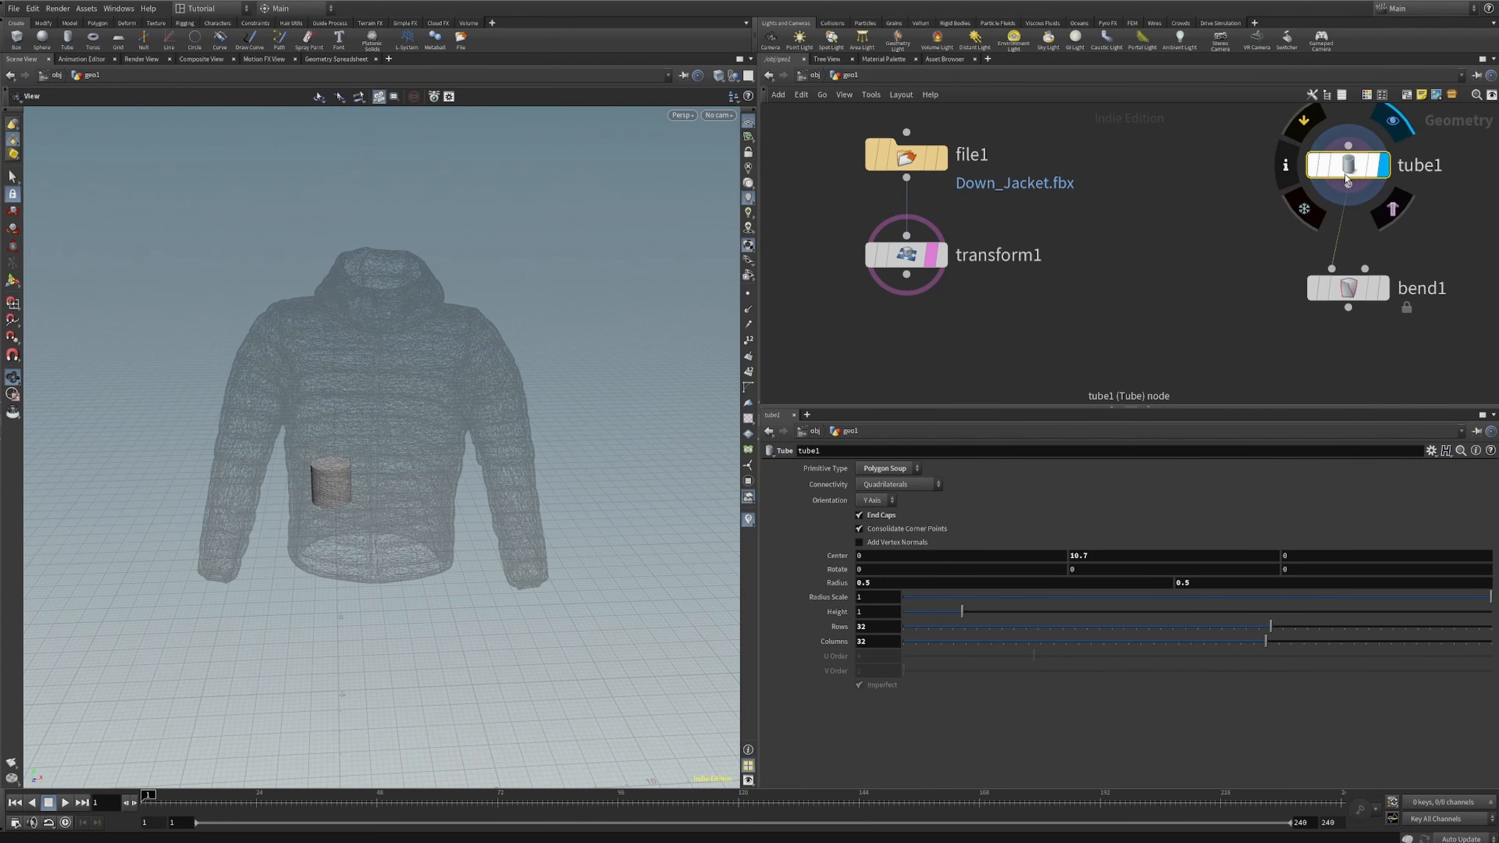
- Raise the tube to center Y 14.6, with radius scale 0.2303 and height 5.720
middle_click_drag(1102, 555, 1335, 523)
key("ctrl+z")
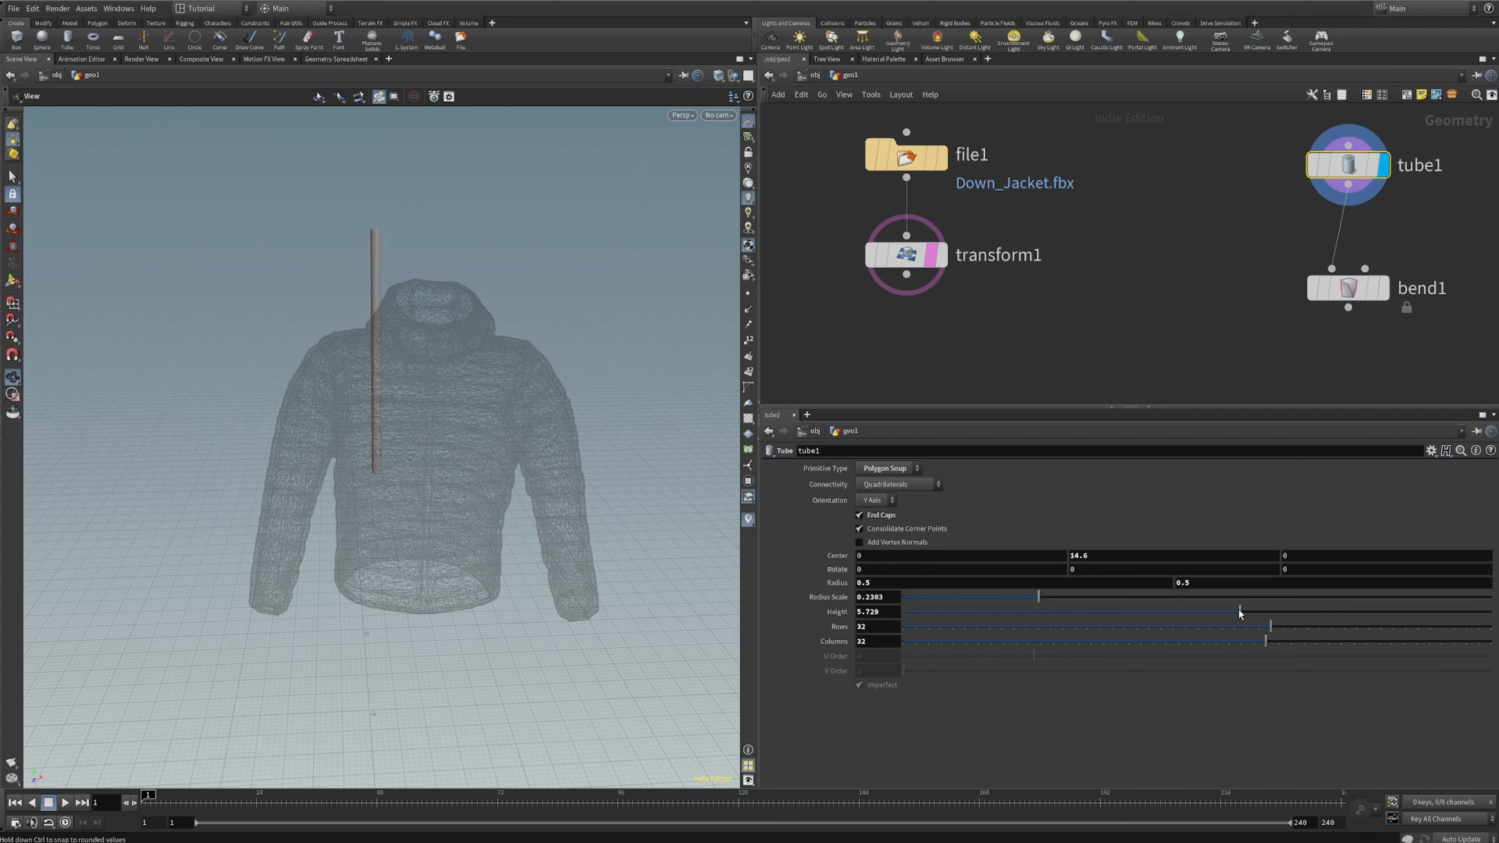
- Lay the tube horizontally by rotating it 90 degrees about Z
middle_click_drag(1082, 574, 1215, 562)
middle_click_drag(1308, 568, 1130, 568)
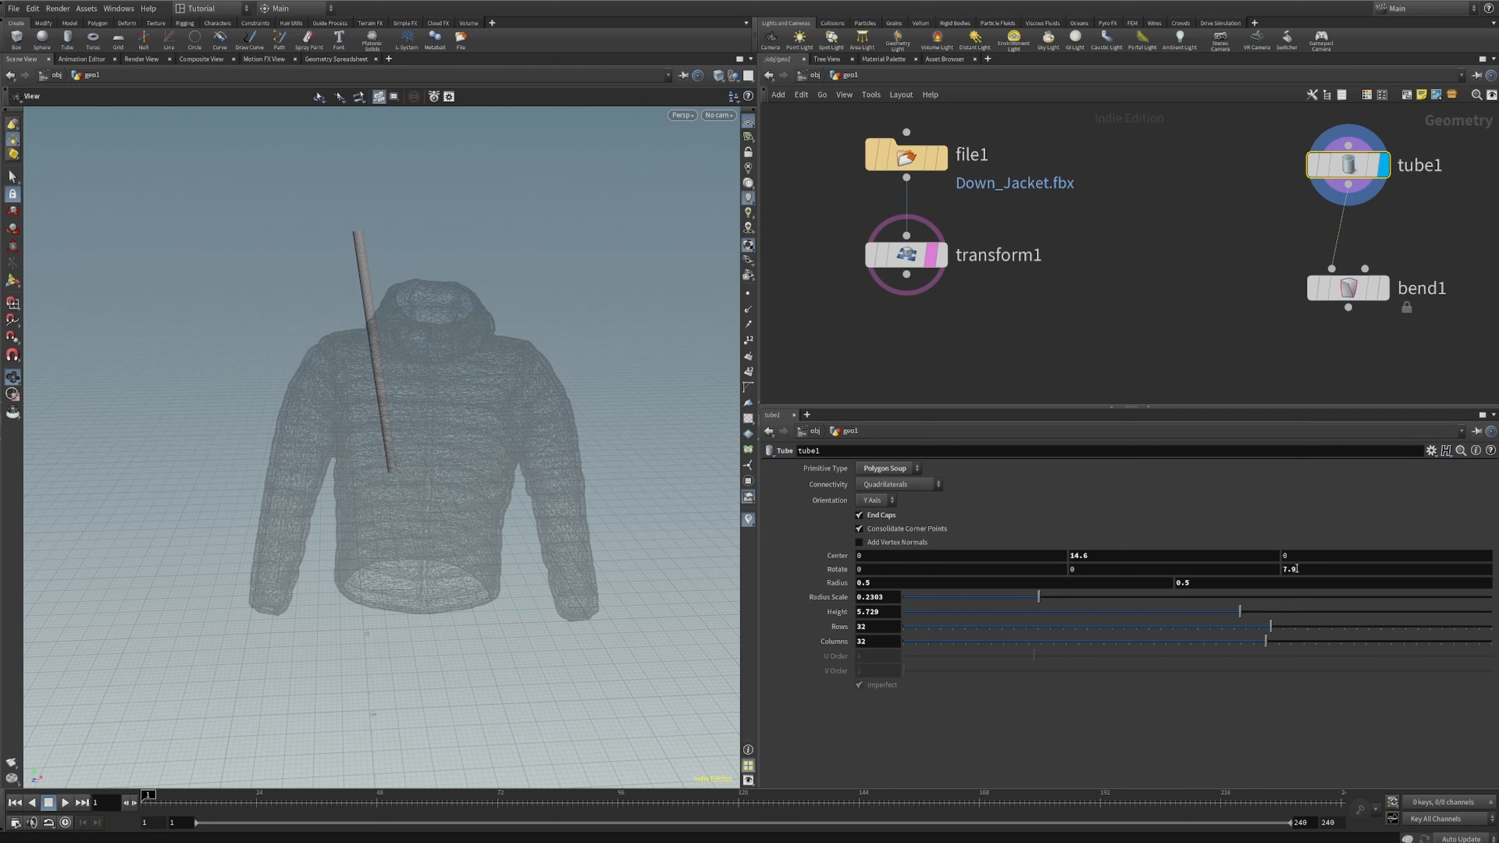
key("Return")
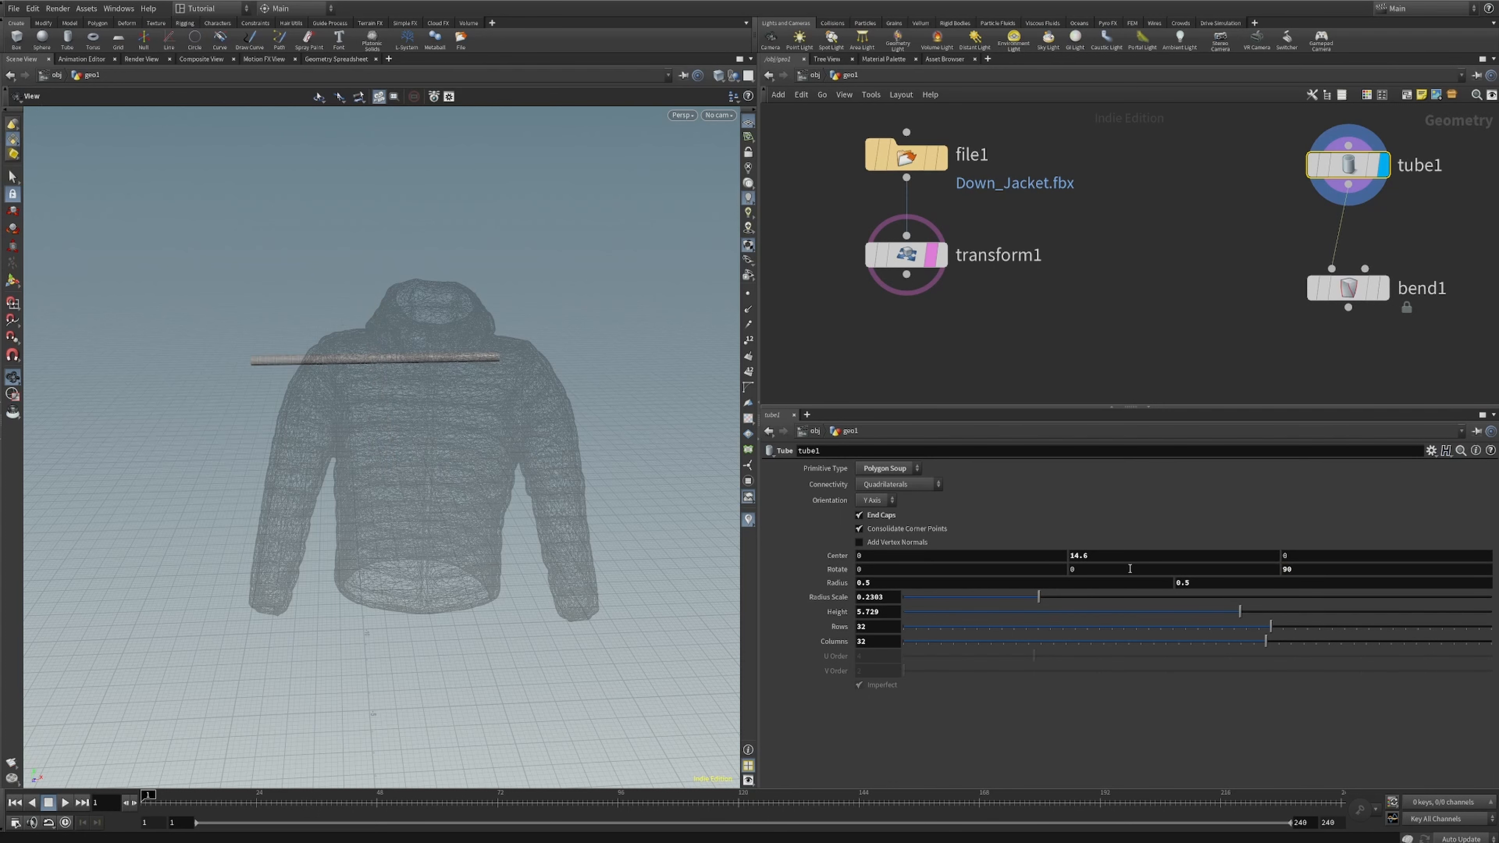
- Move the tube across the jacket's shoulders with its viewport handle, to center X about 0.97 and Z about 0.80
left_click_drag(513, 376, 479, 368)
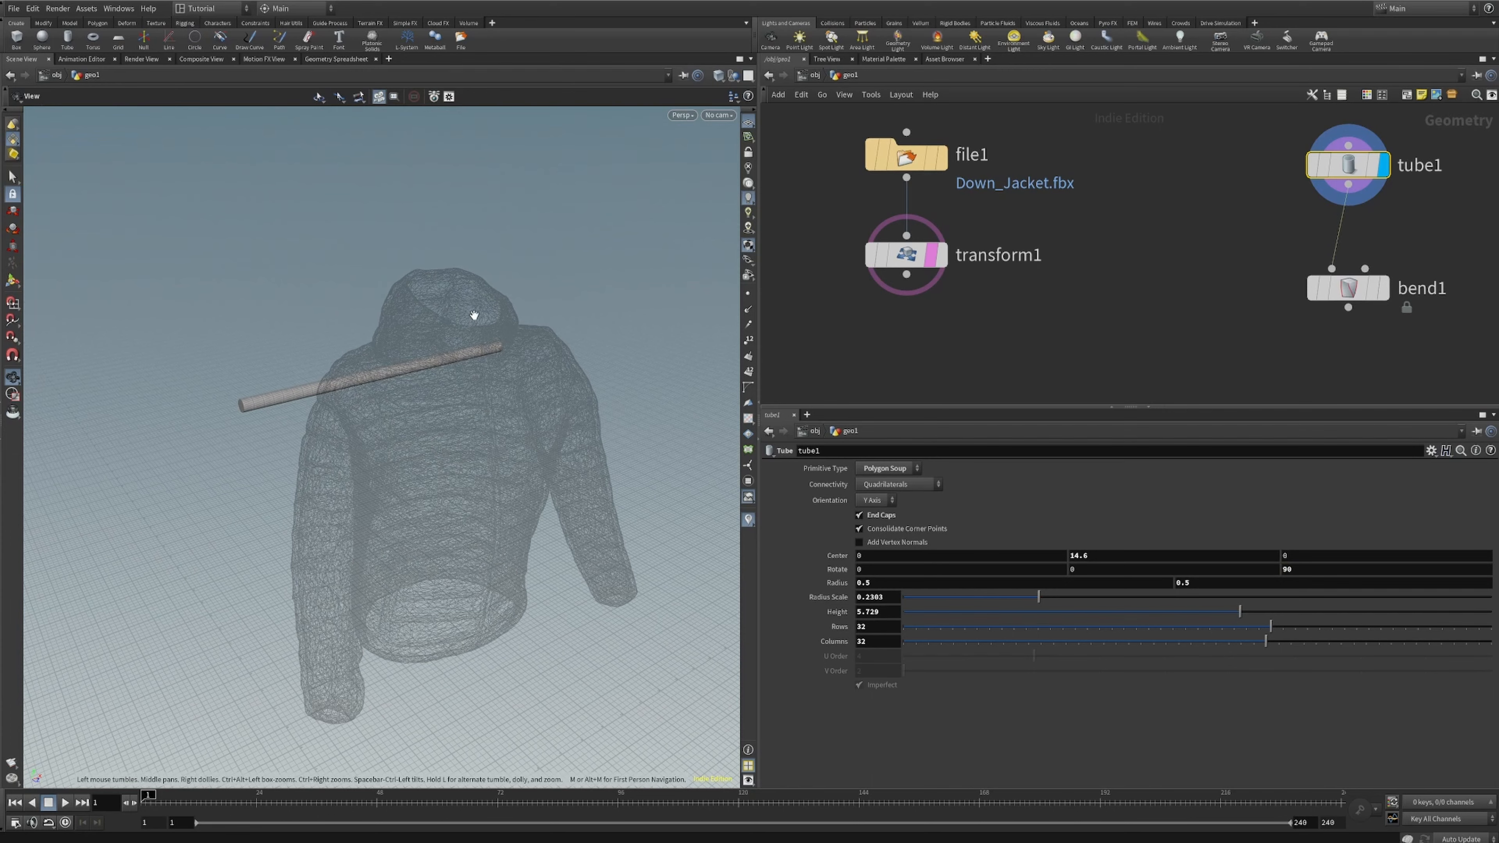
middle_click_drag(474, 314, 461, 400)
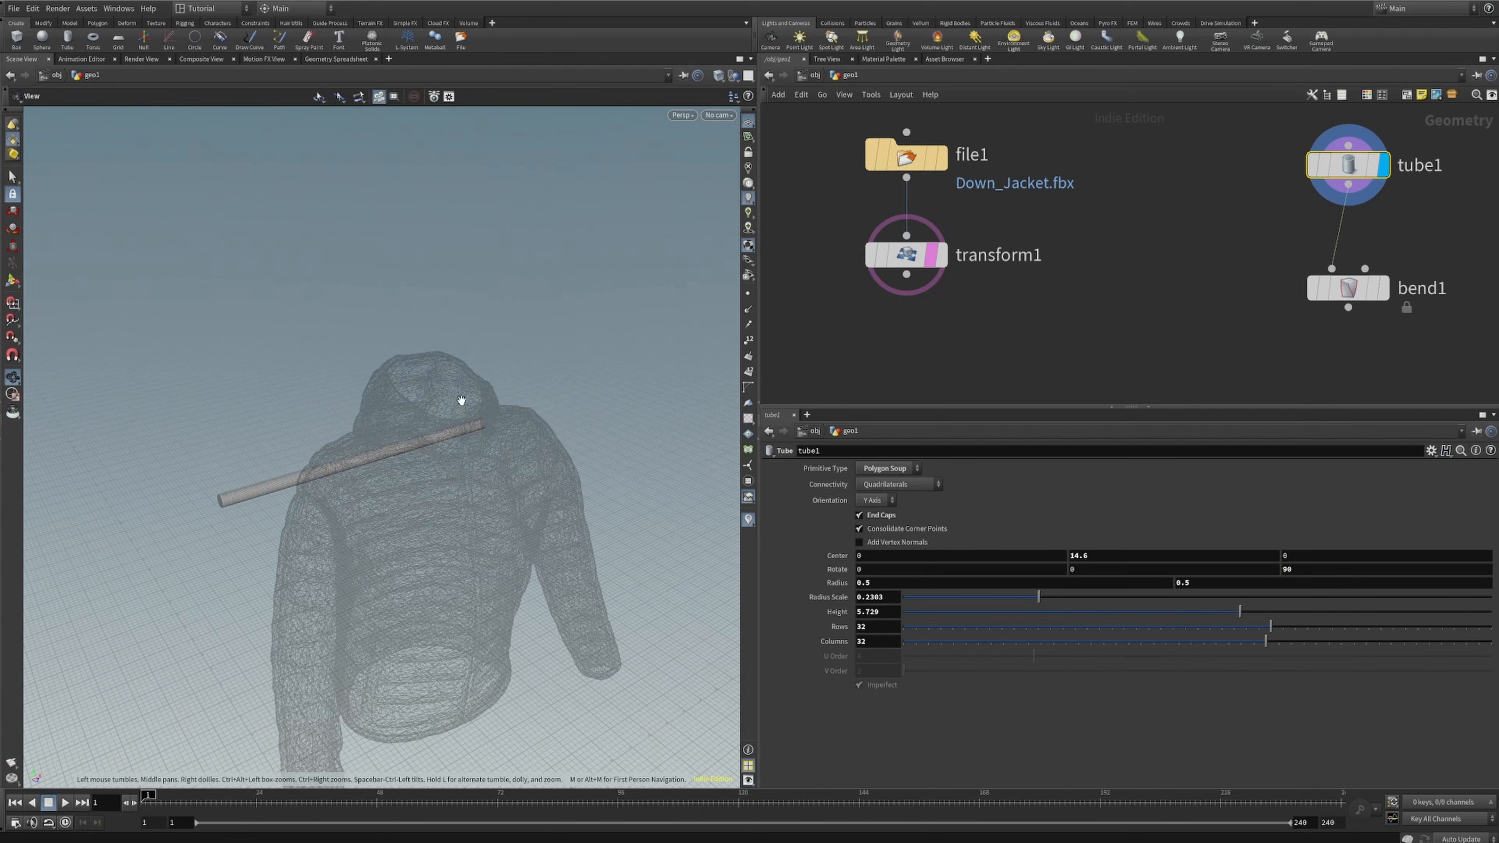
left_click(12, 280)
left_click_drag(434, 479, 434, 498, "alt")
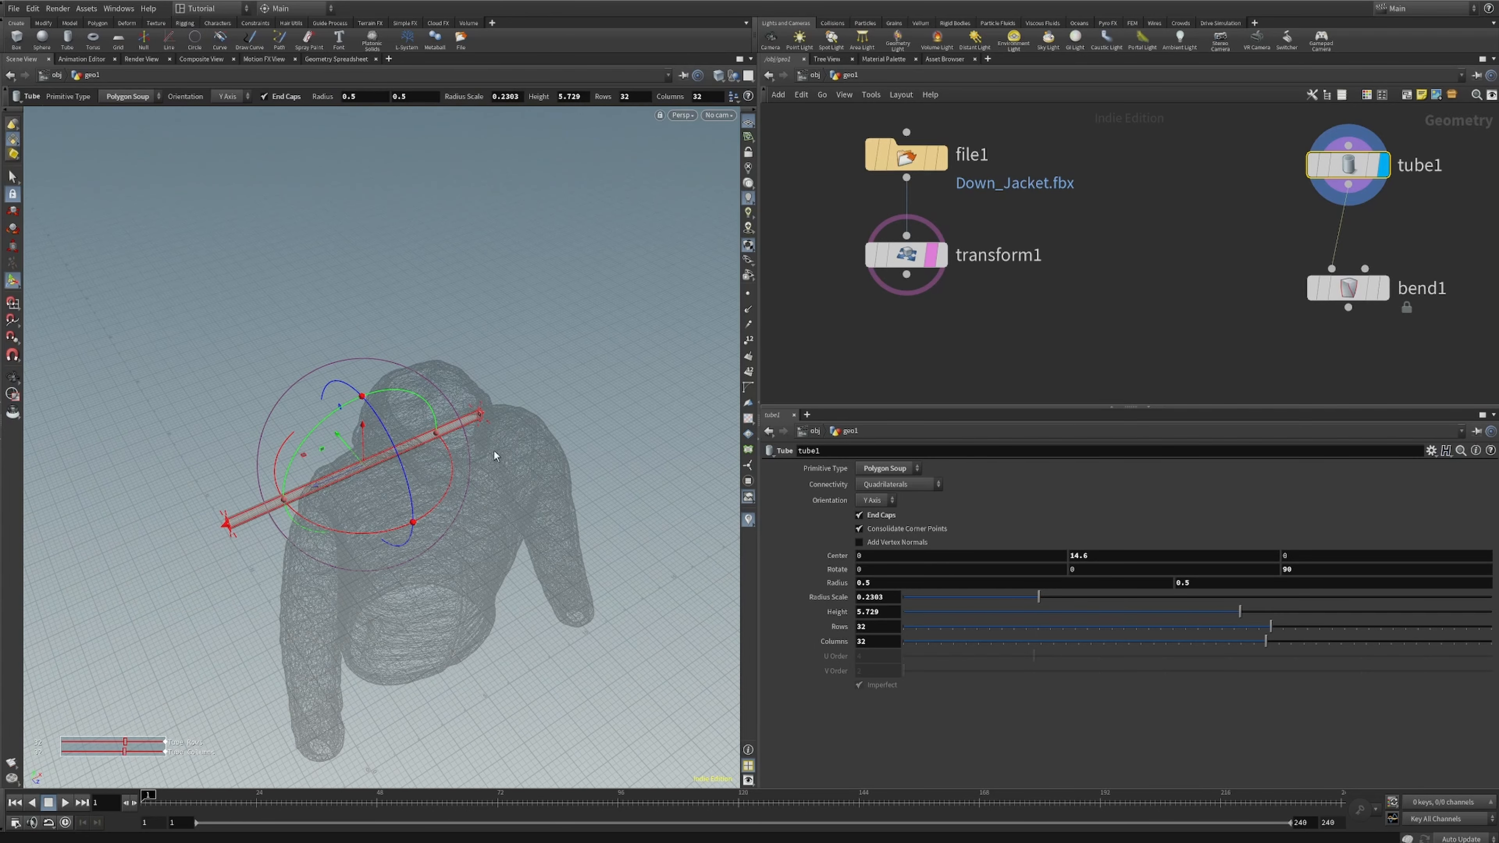
left_click_drag(347, 443, 418, 415)
key("ctrl+z")
right_click_drag(351, 417, 504, 387, "alt")
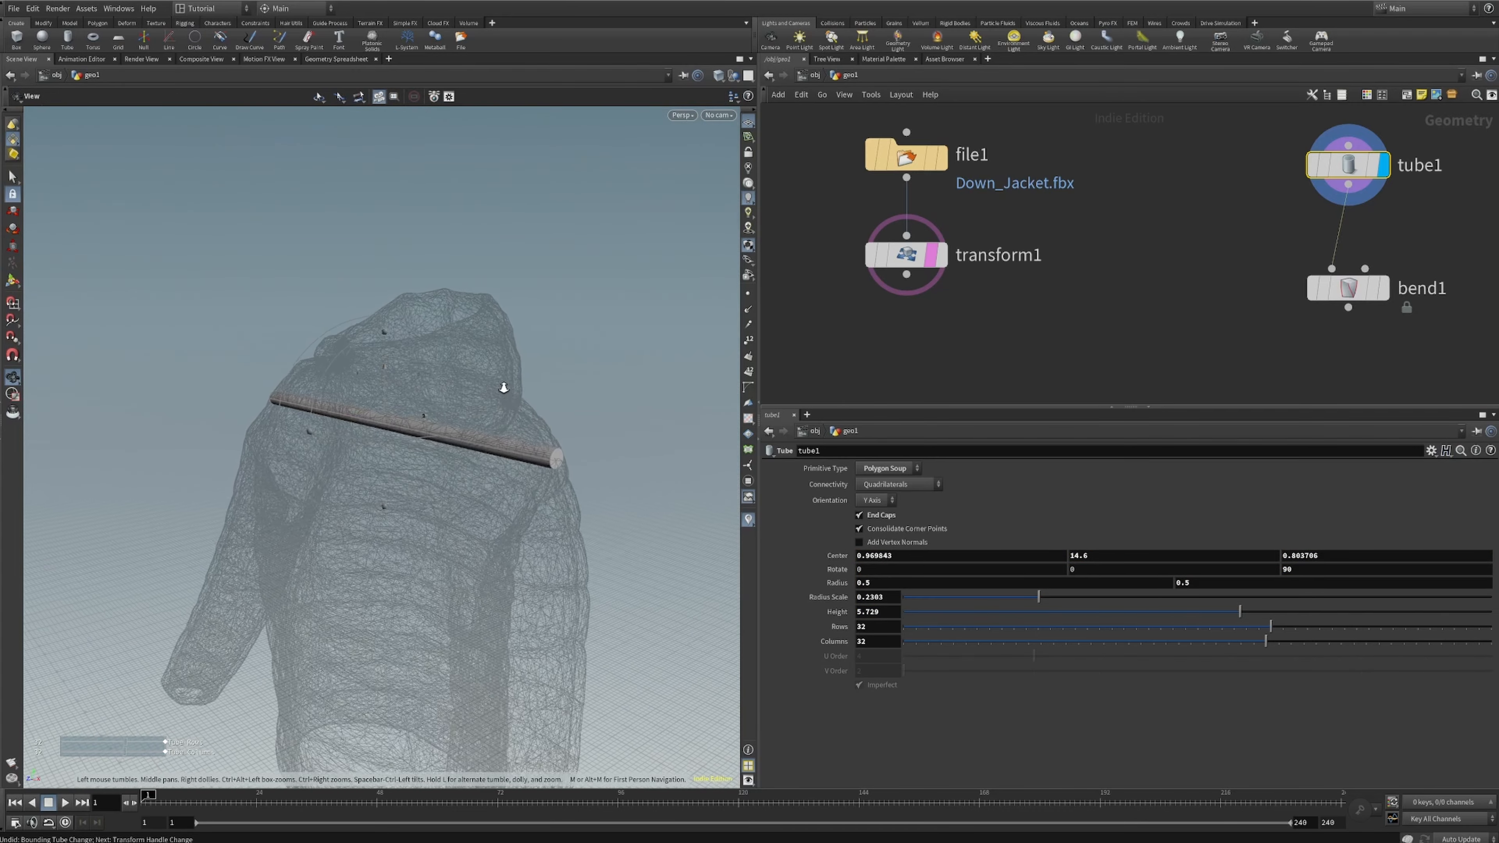
left_click_drag(503, 387, 531, 425, "alt")
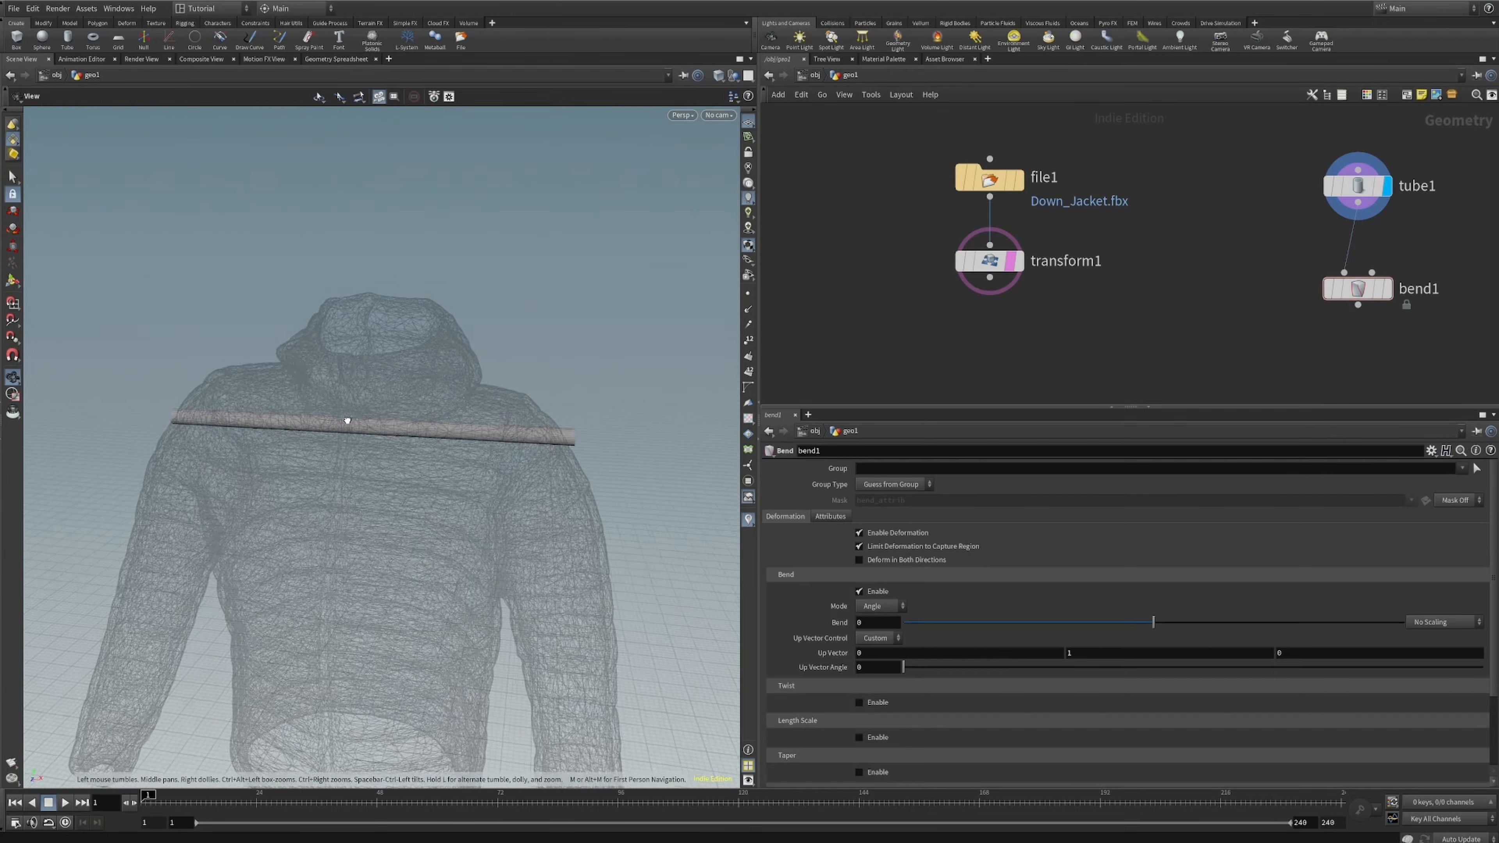
- Thicken and shorten the tube to radius scale 0.3189 and height 5.052, with center X at about 1.1
mouse_move(347, 420)
left_mouse_down()
mouse_move(395, 422)
mouse_move(385, 379)
mouse_move(368, 425)
left_mouse_up()
key("Return")
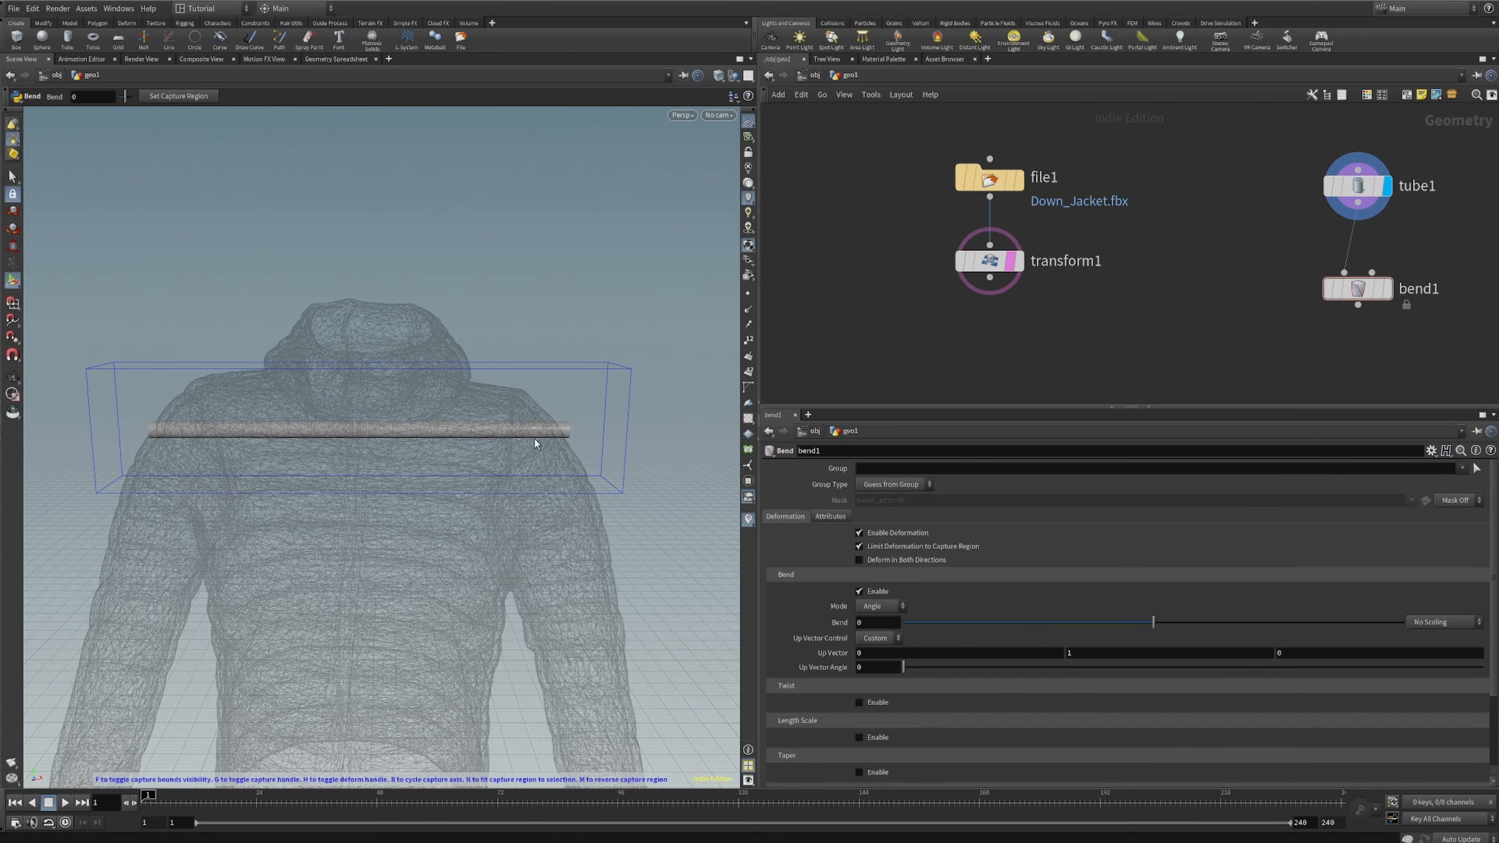
left_click_drag(534, 443, 415, 435, "alt")
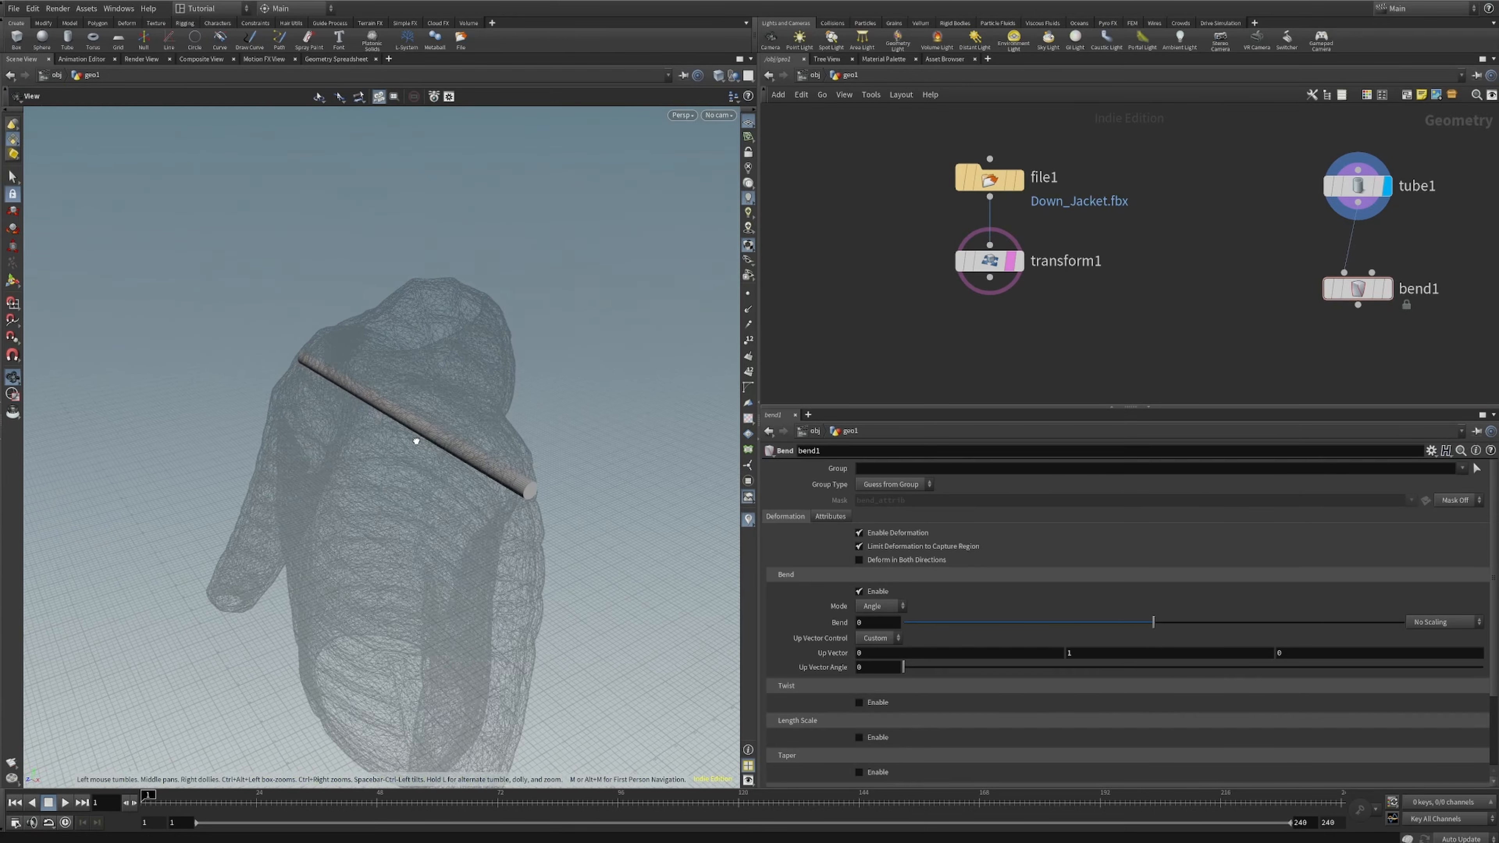
left_click(1367, 188)
left_click_drag(1052, 595, 1090, 594)
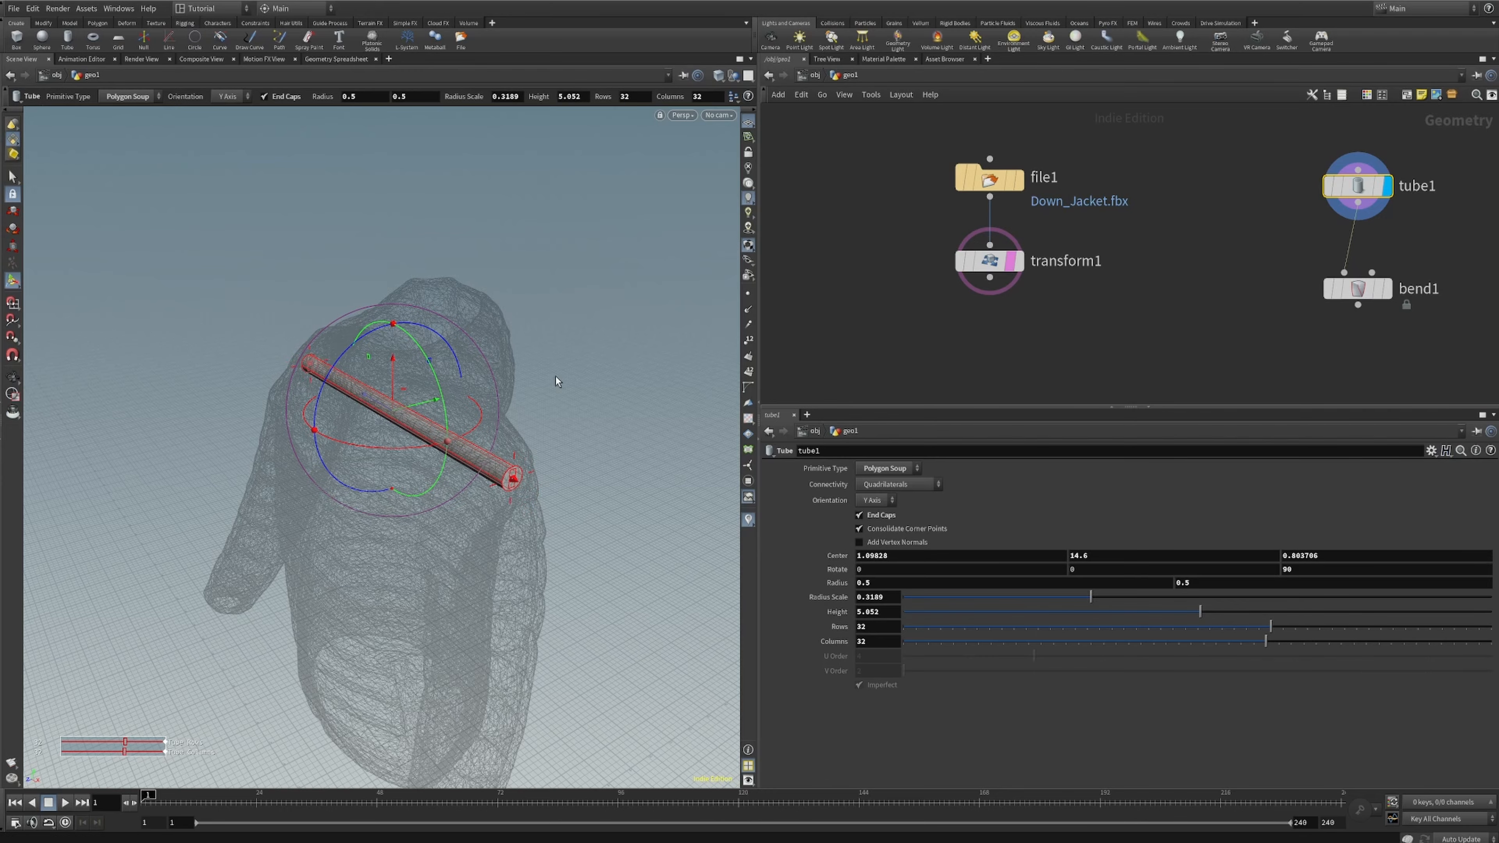
left_click_drag(555, 376, 672, 494, "alt")
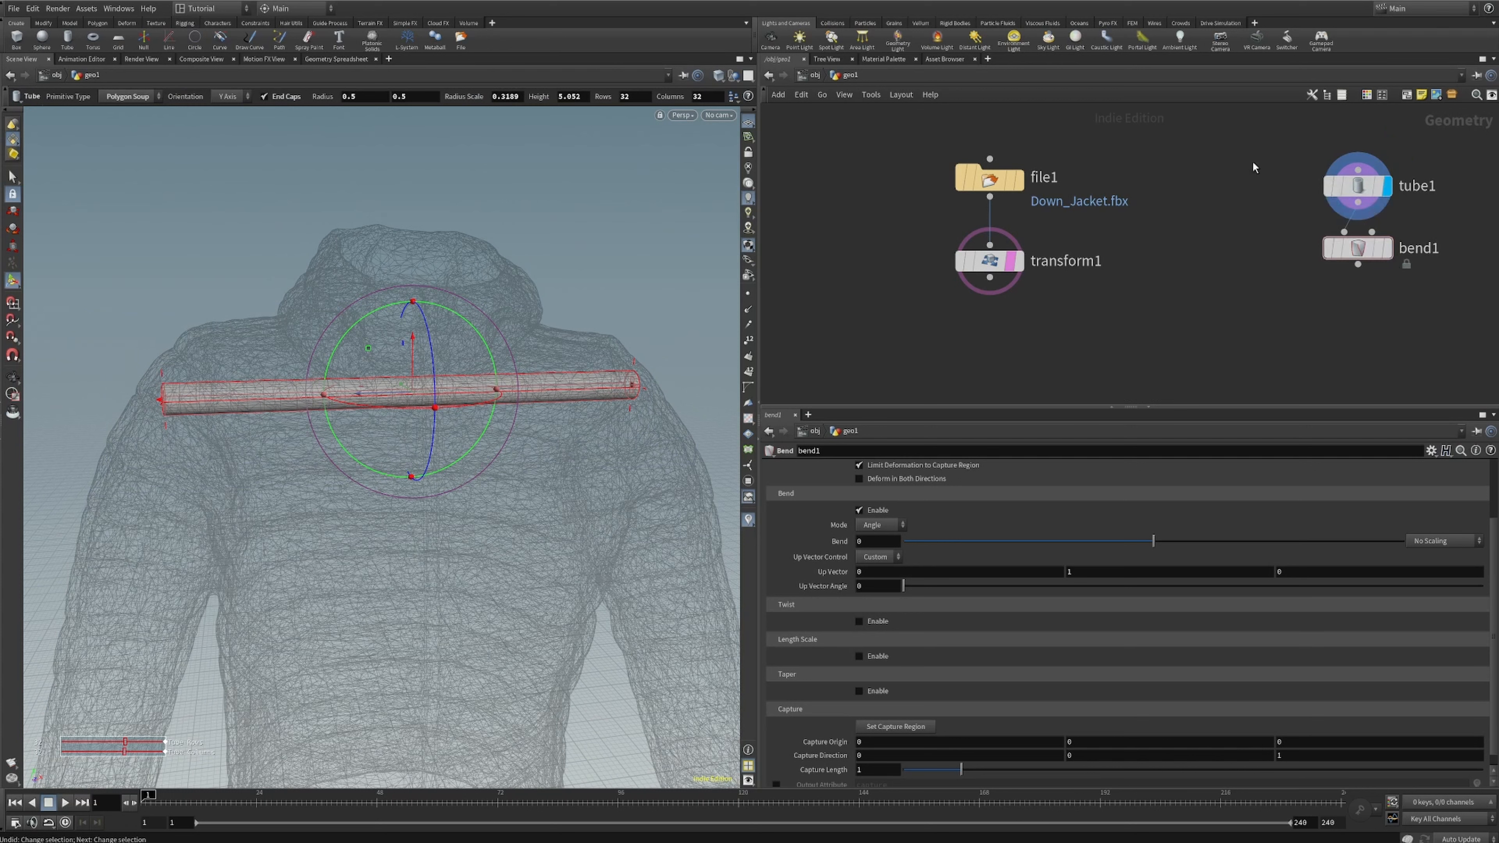
- Display the Bend node's output and set its bend angle to 17
left_click(1388, 249)
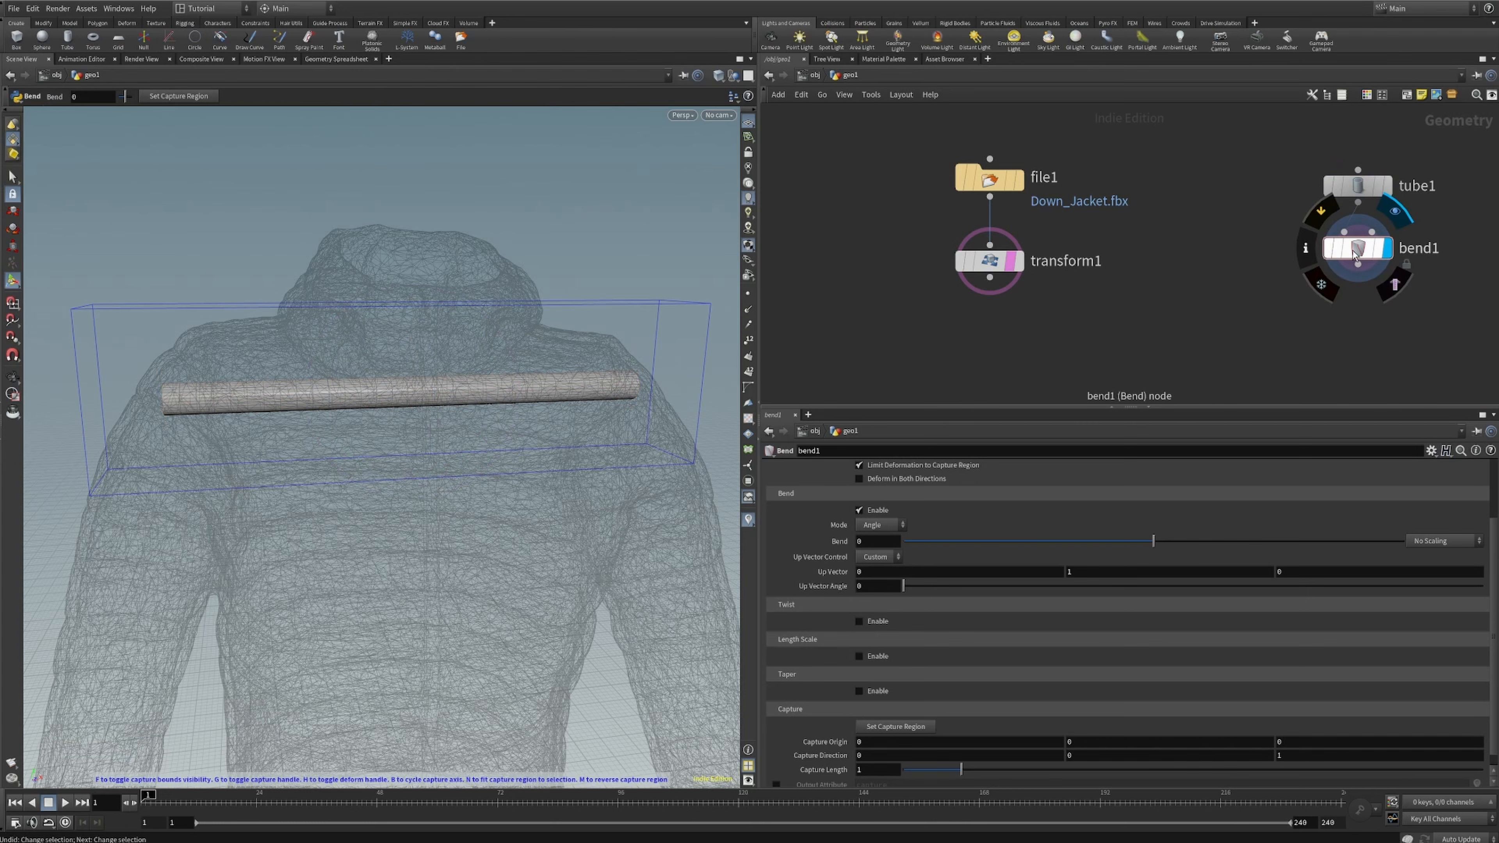
key("Escape")
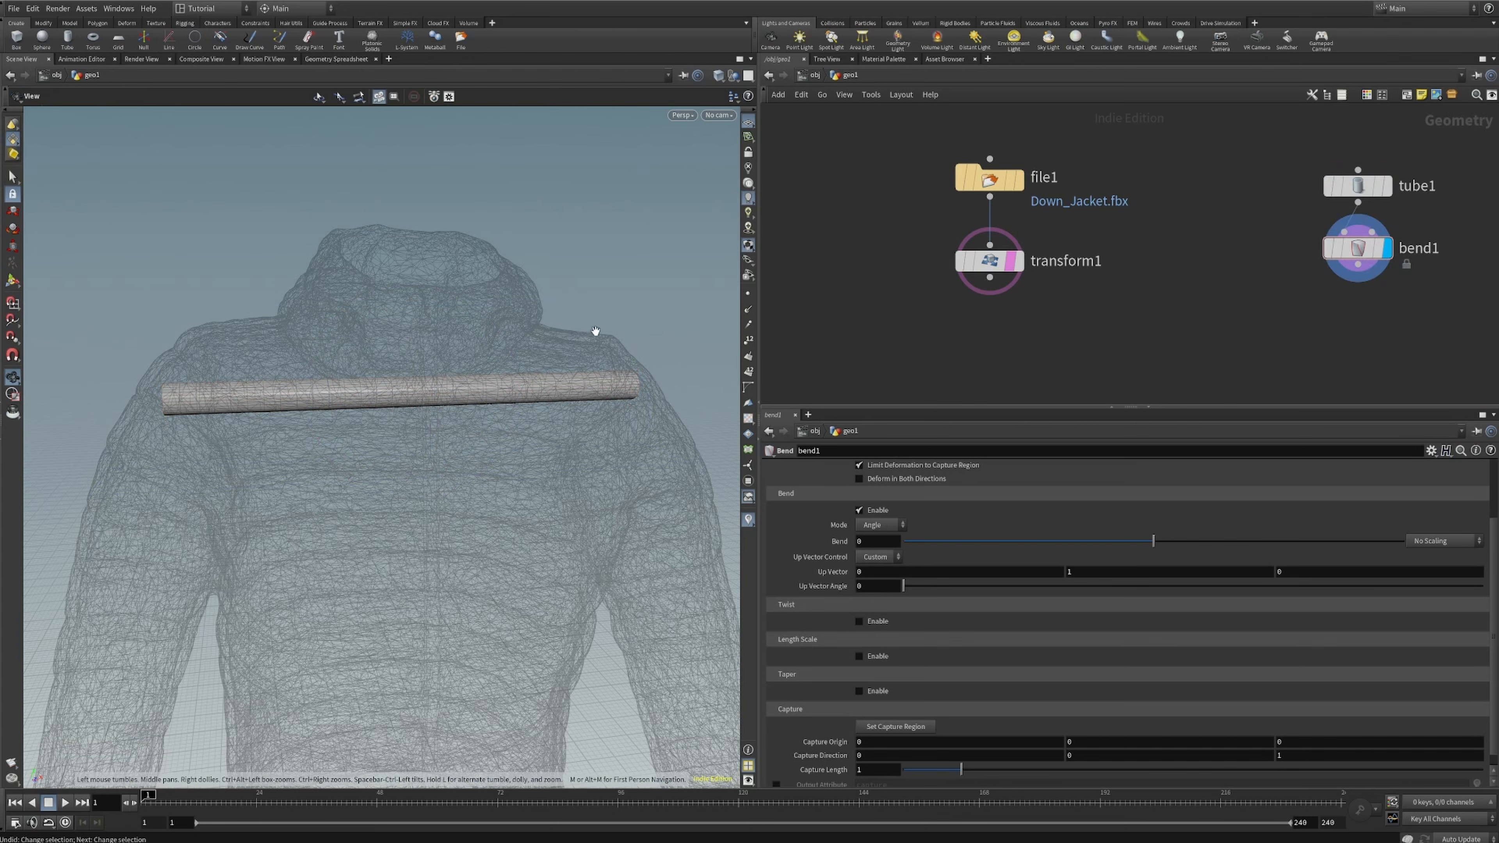
left_click_drag(595, 332, 472, 398)
key("Return")
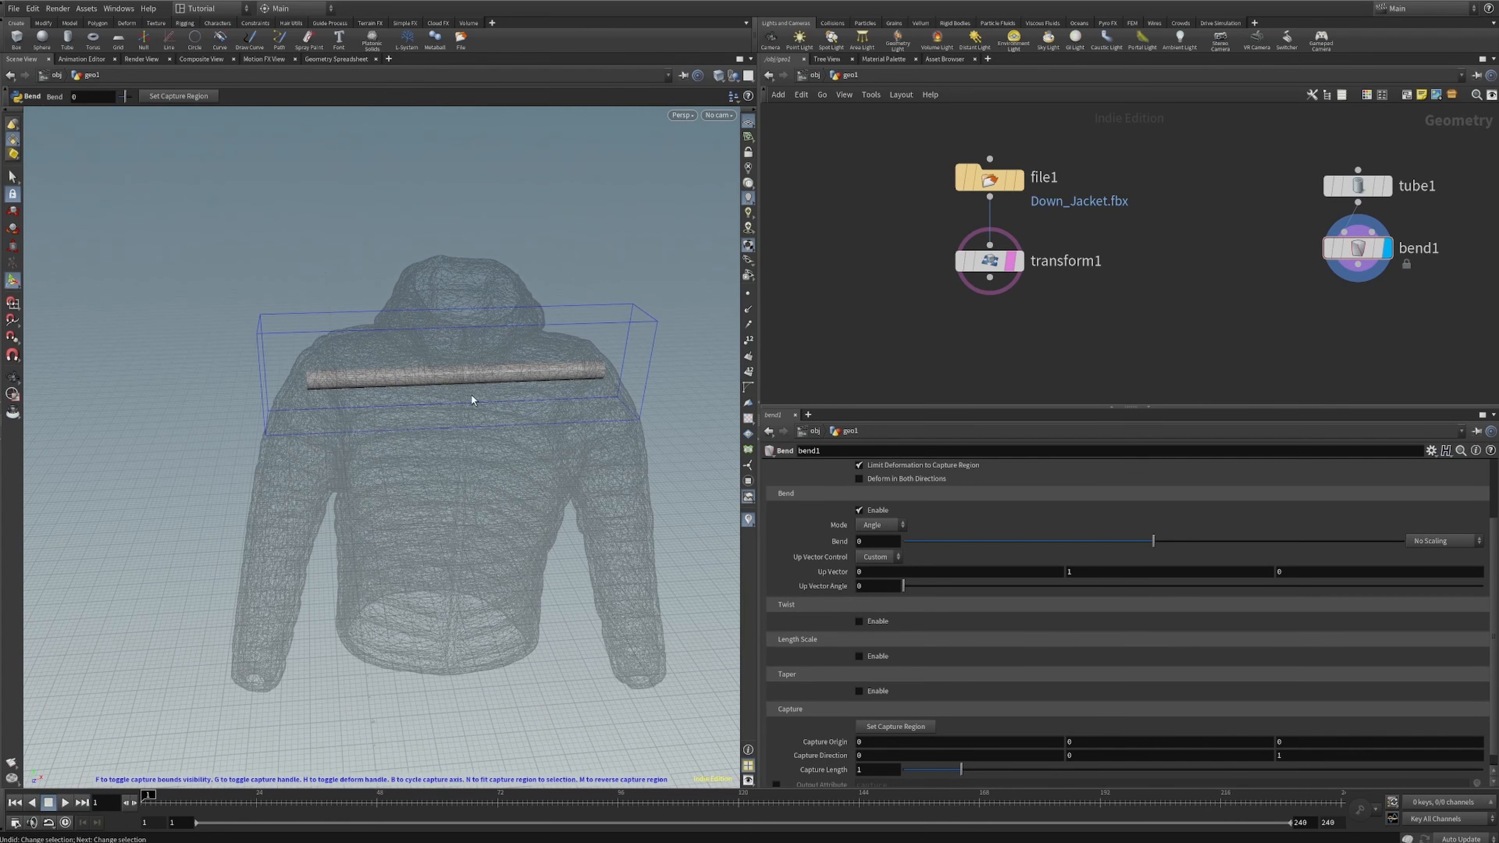
left_click_drag(1154, 541, 1201, 542)
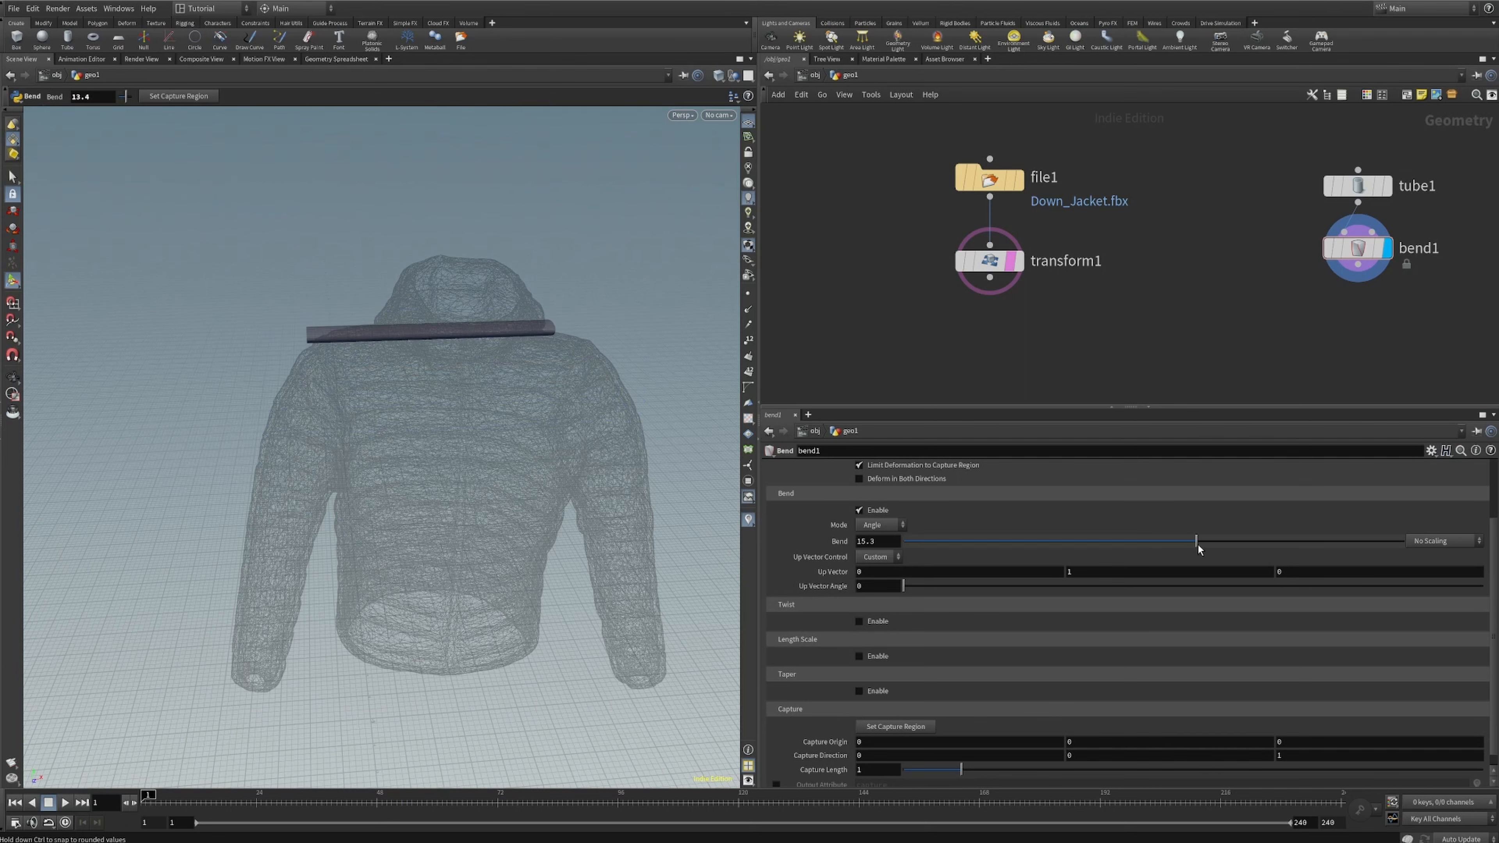
left_click_drag(483, 325, 616, 288, "alt")
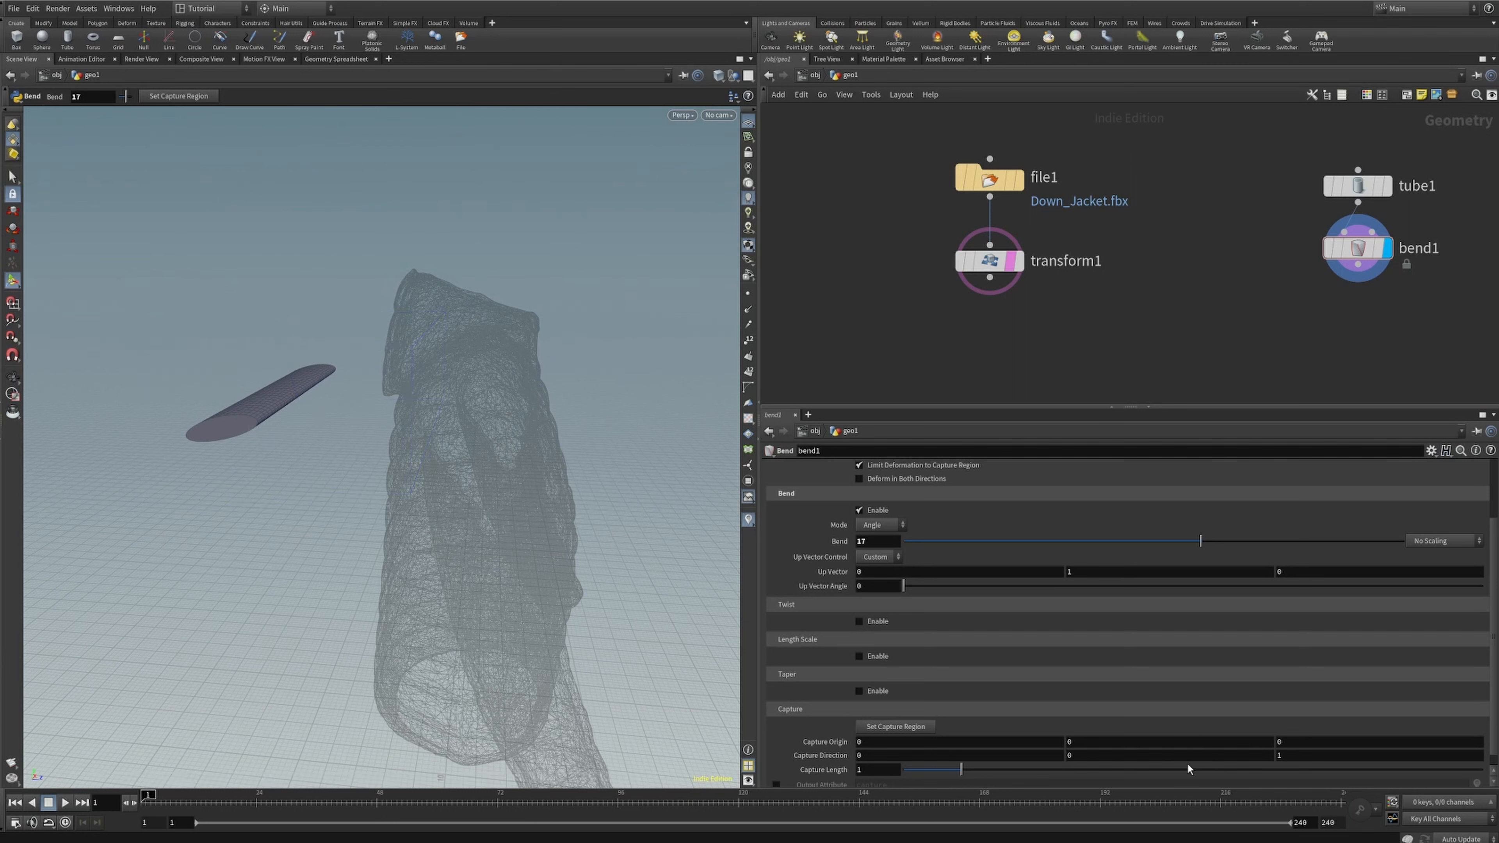
- Align the Bend node's capture direction with the tube by setting it to 1, 0, 0
scroll(818, 712, "down", 1)
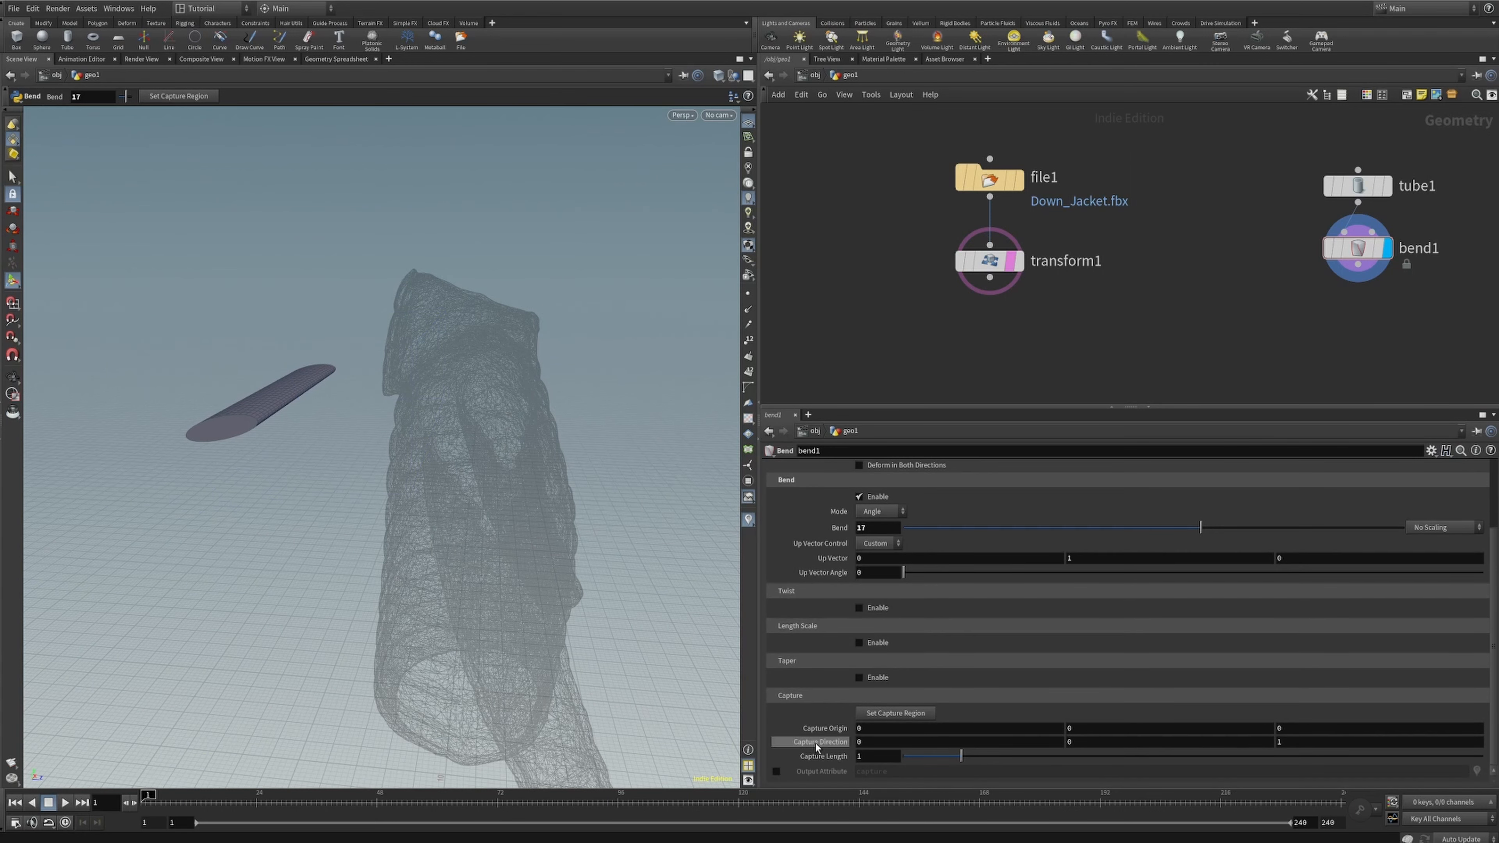
left_click_drag(939, 742, 820, 741)
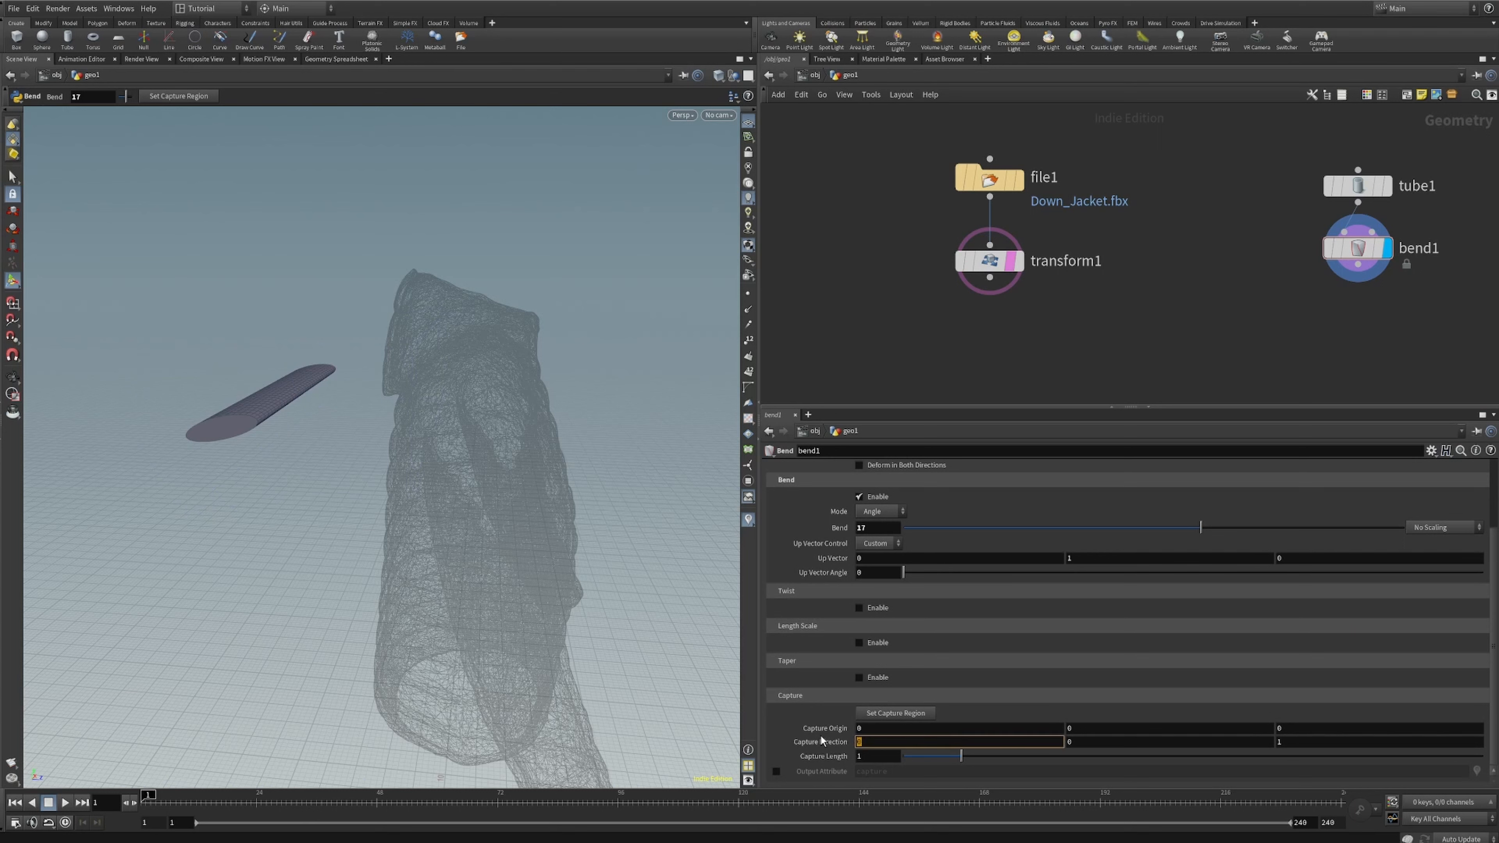
key("Return")
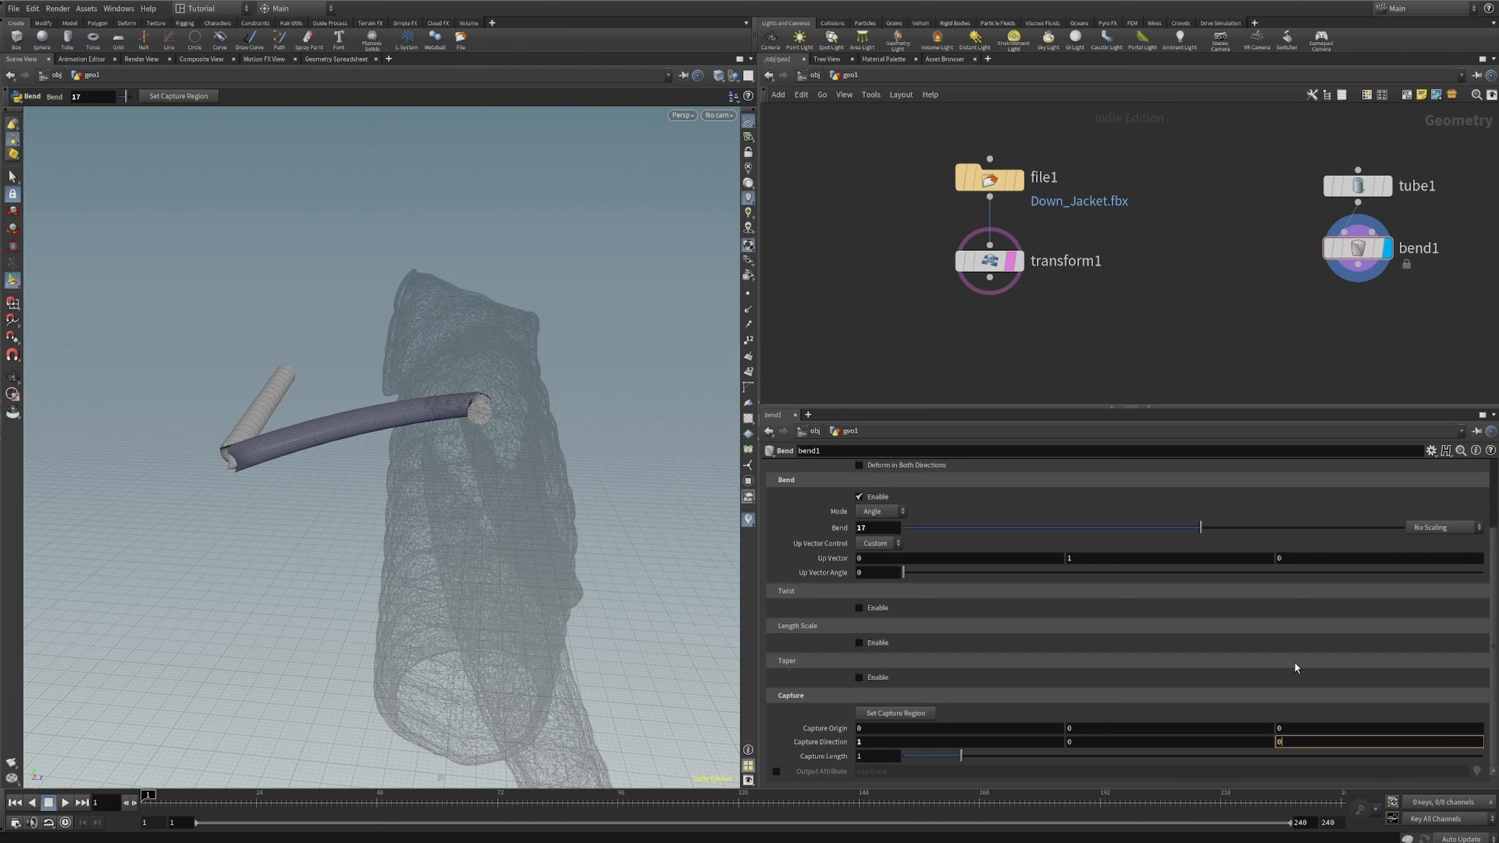
key("Escape")
left_click_drag(512, 606, 401, 443)
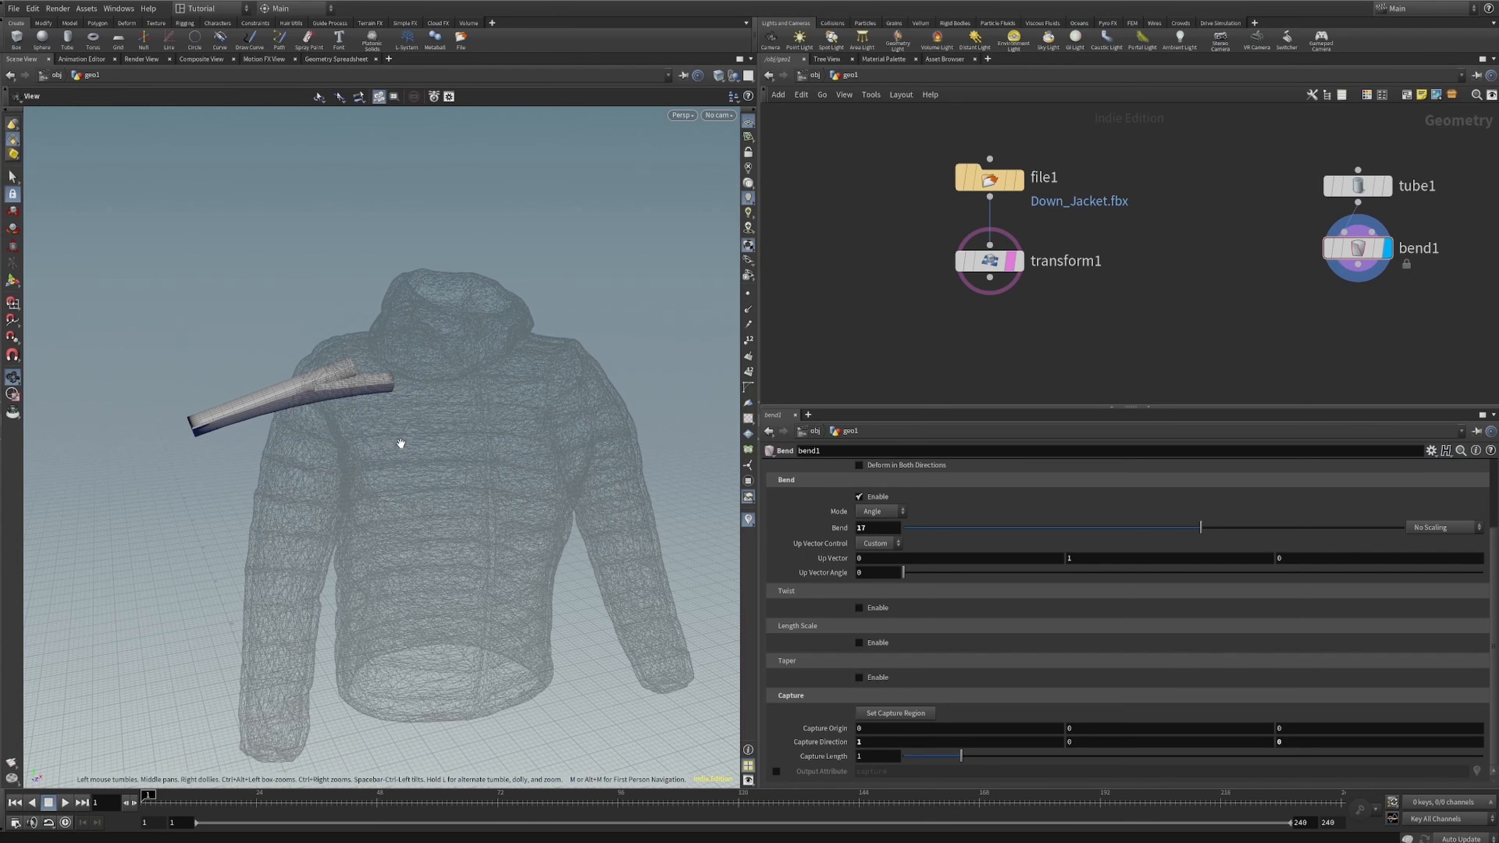
key("Return")
middle_click_drag(496, 449, 570, 445, "alt")
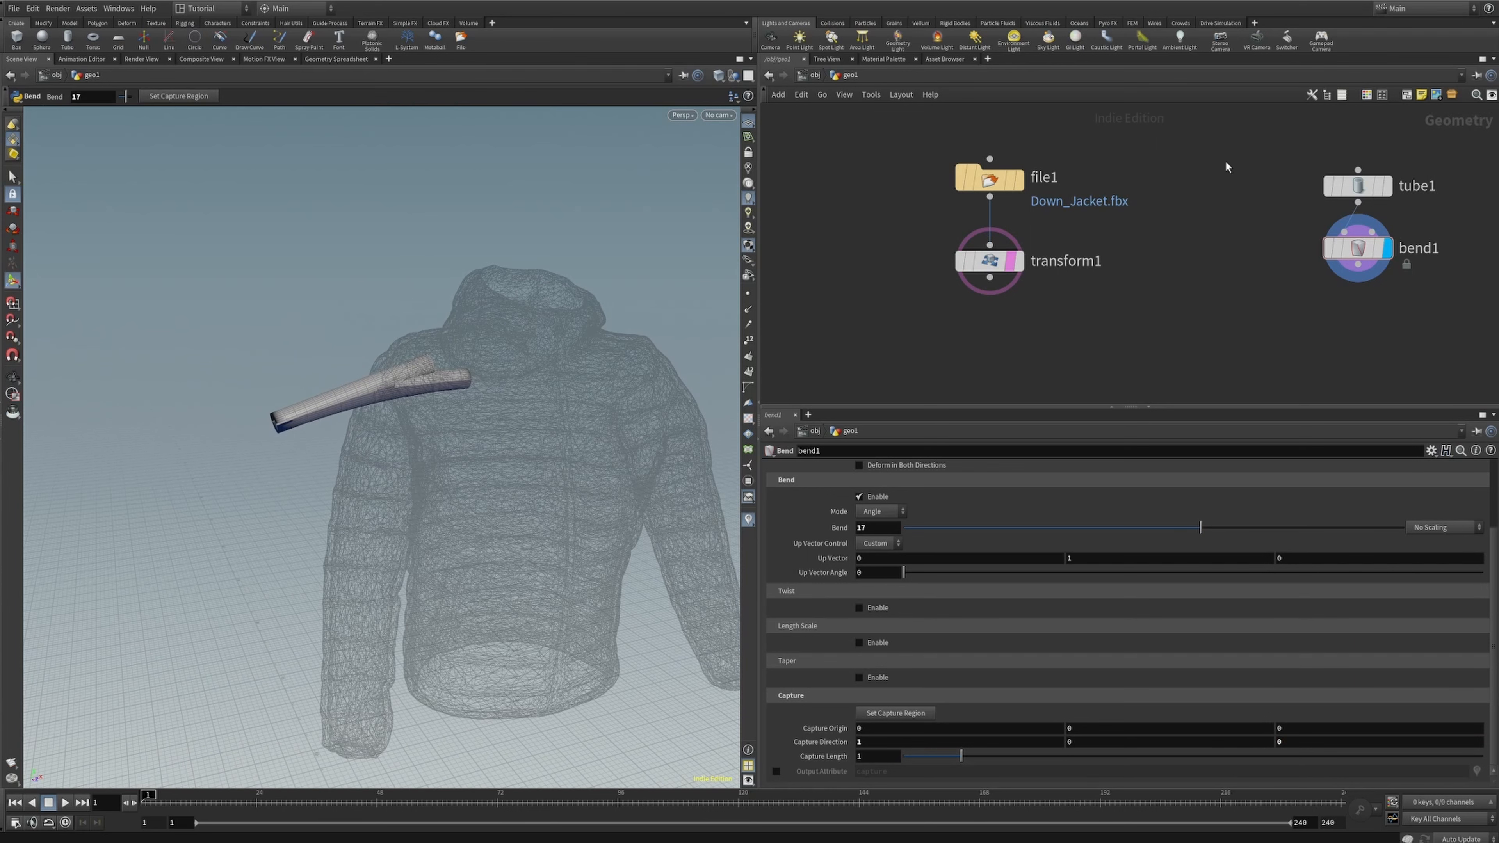
- Try a different bend angle on the tube and undo the change
left_click(1328, 243)
middle_click_drag(394, 389, 459, 375, "alt")
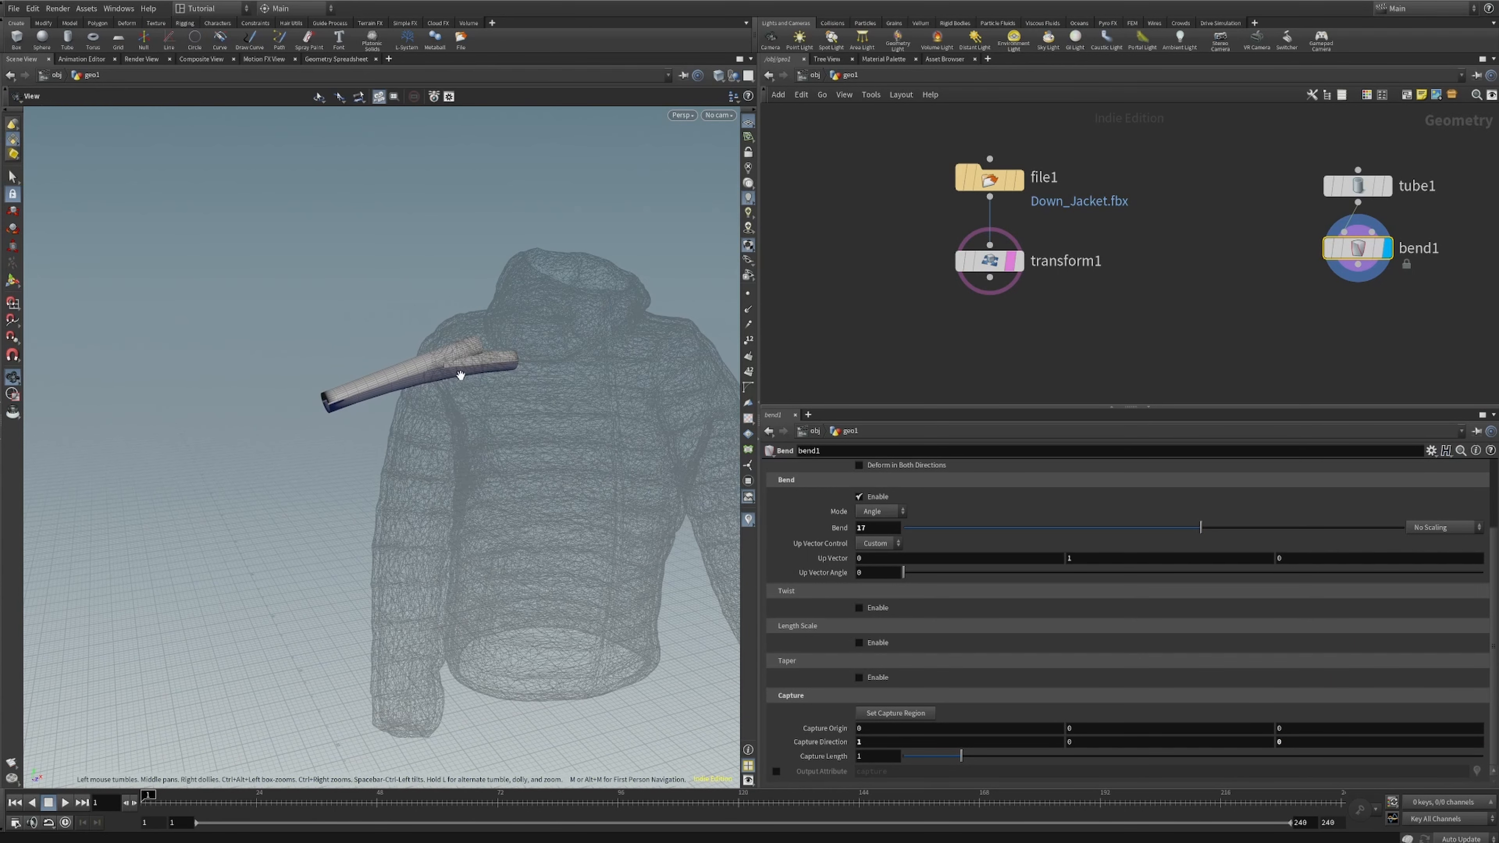
mouse_move(1200, 527)
left_mouse_down()
mouse_move(1231, 526)
mouse_move(1180, 526)
mouse_move(1195, 534)
left_mouse_up()
key("ctrl+z")
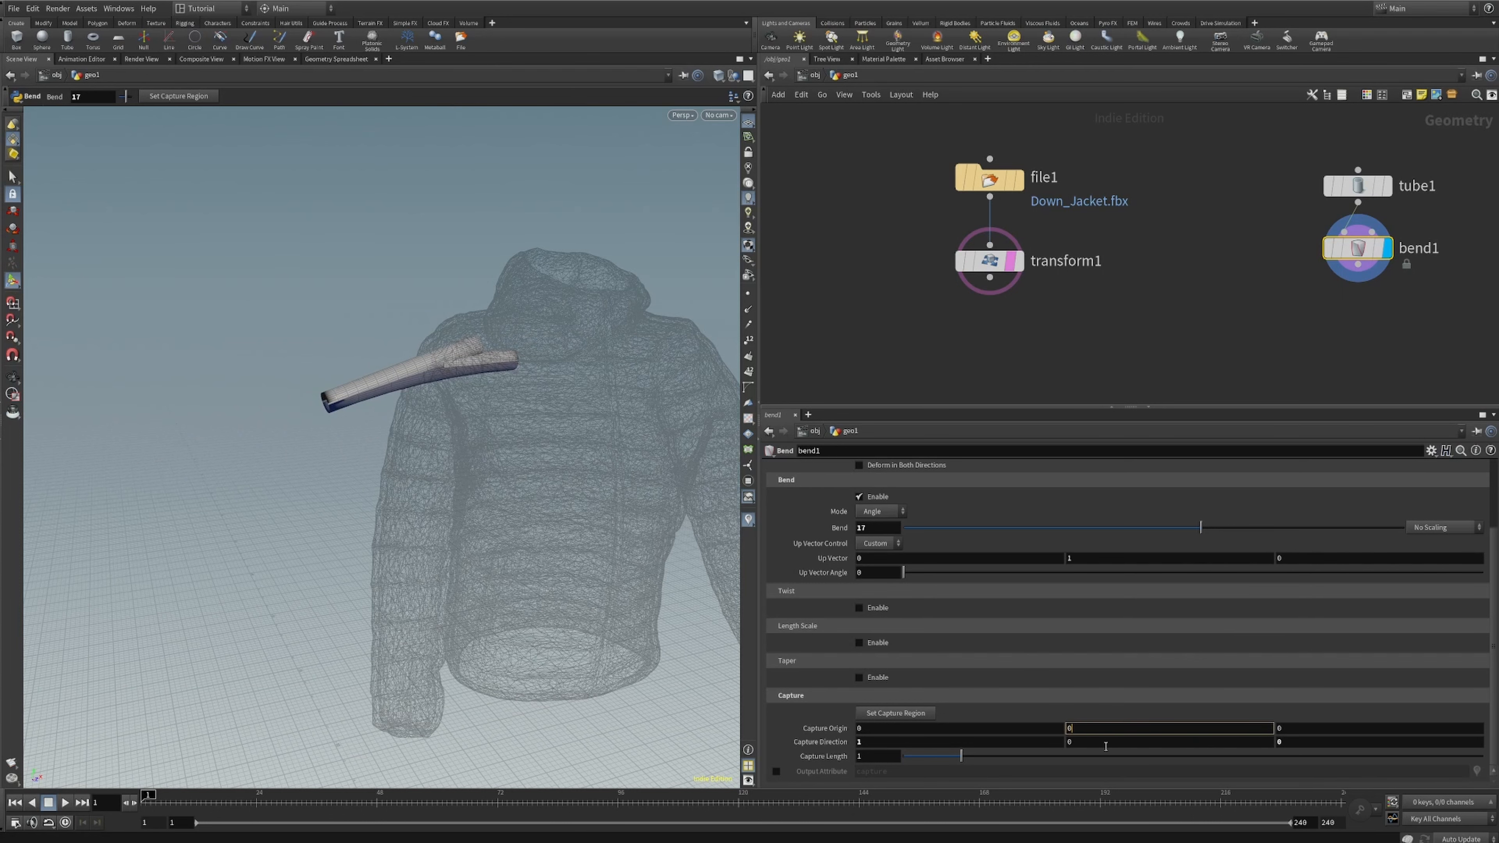
- Raise the Bend node's capture origin to the tube by setting its Y value to 14.5
middle_click_drag(598, 545, 551, 404, "alt")
right_click_drag(550, 404, 395, 522, "alt")
left_click_drag(395, 522, 498, 594, "alt")
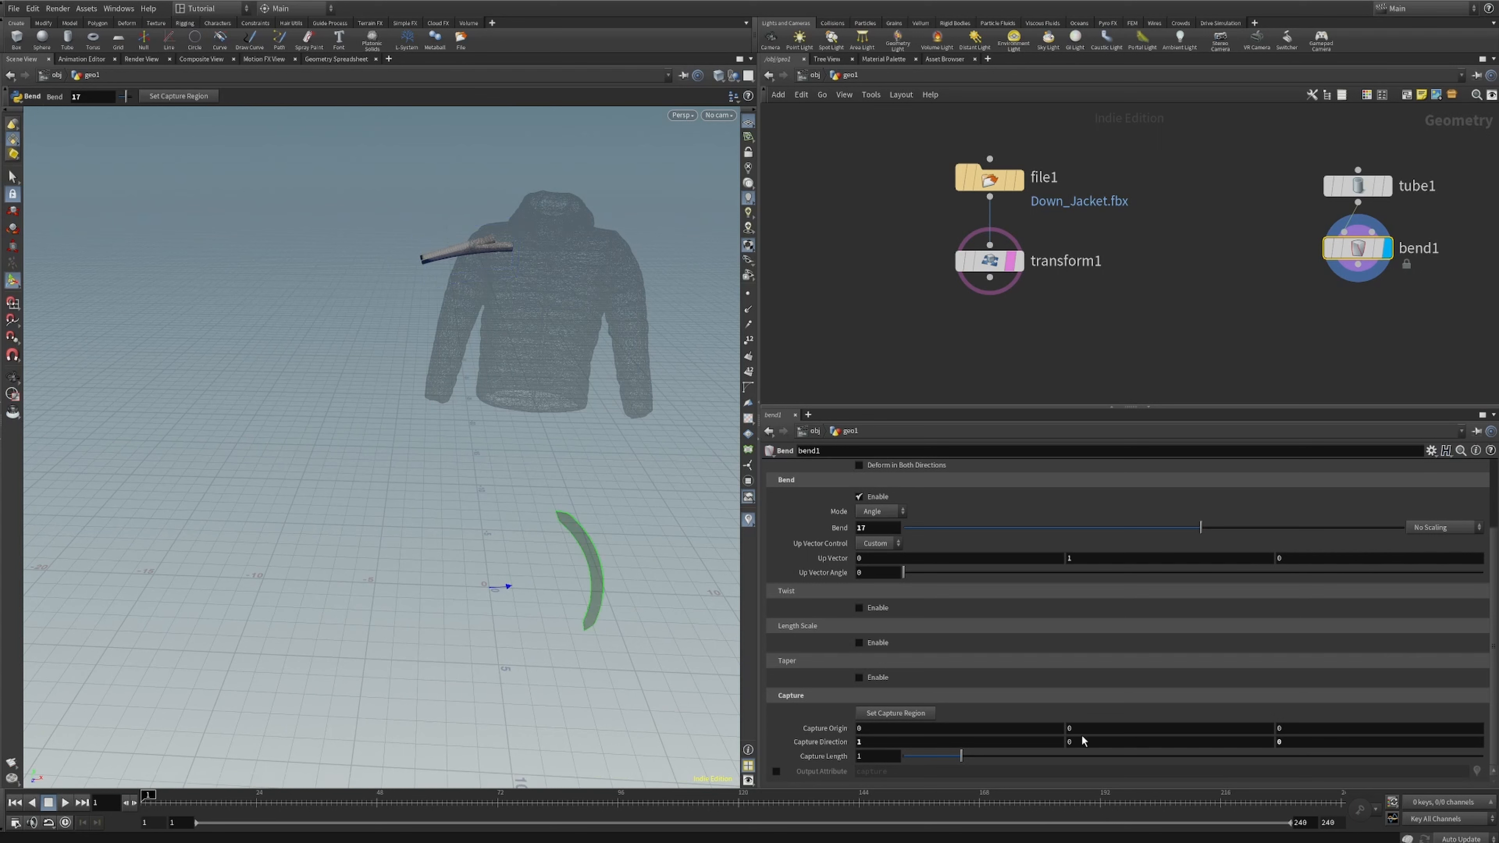
middle_click_drag(1087, 730, 1248, 727)
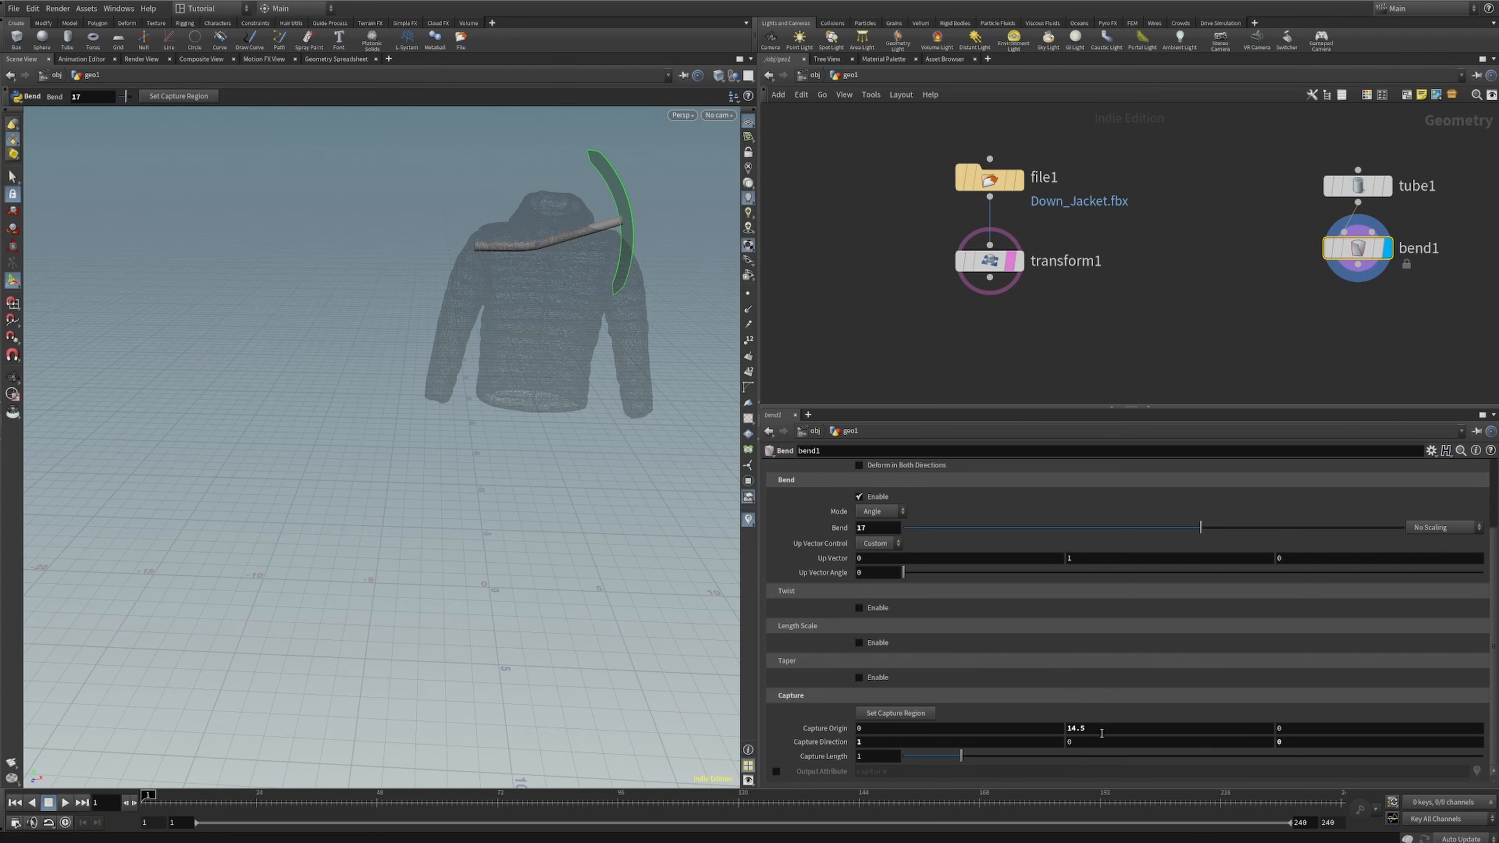
- Set the bend's capture length to 4.058 and its capture origin X to -1 so it spans most of the tube
right_click(530, 239)
left_click(603, 235)
key("space")
key("space")
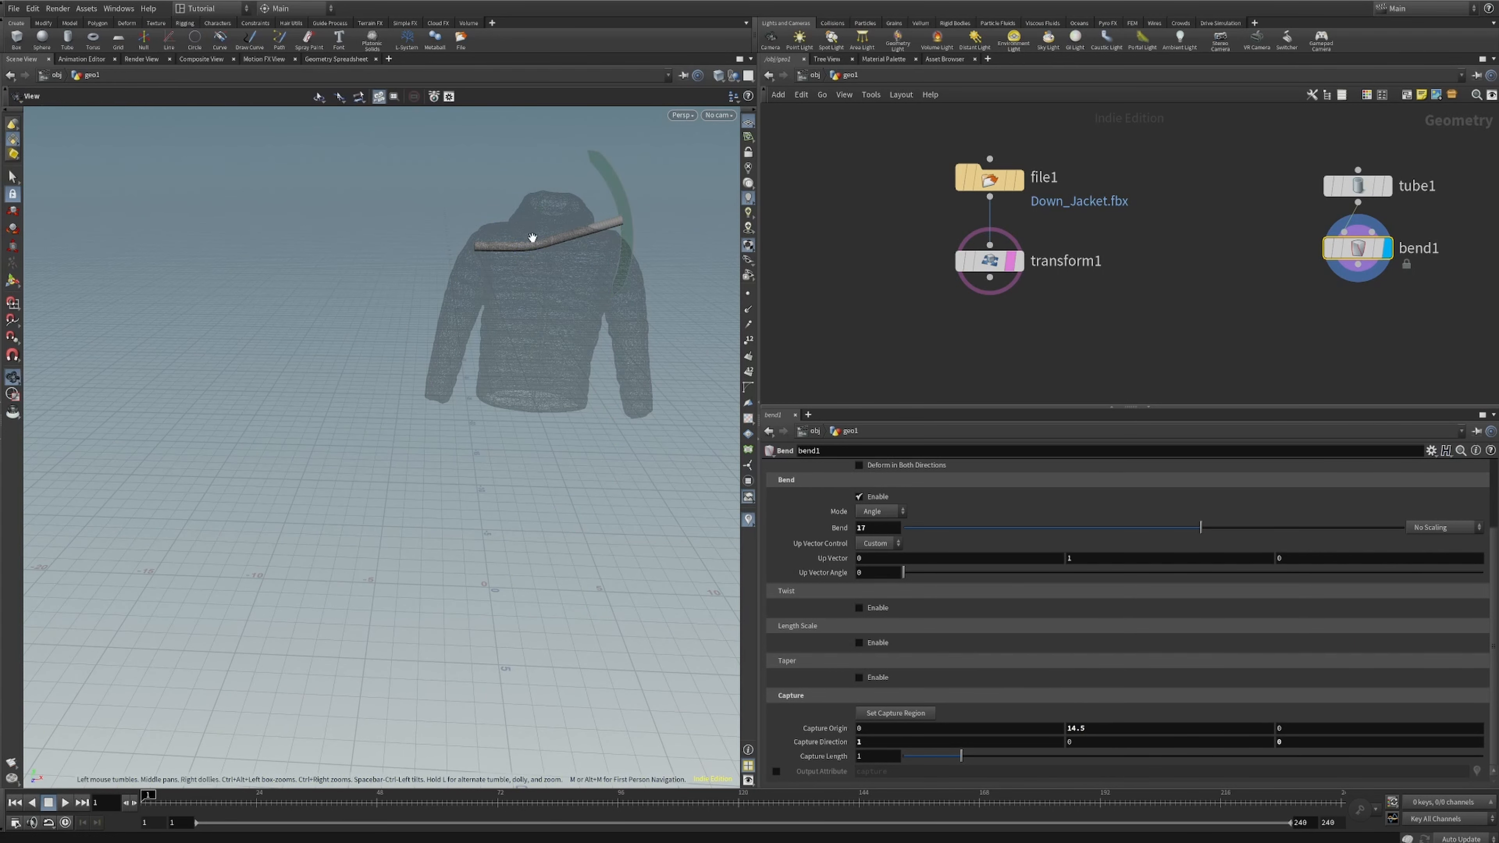
right_click_drag(532, 238, 838, 186)
middle_click_drag(622, 248, 582, 342)
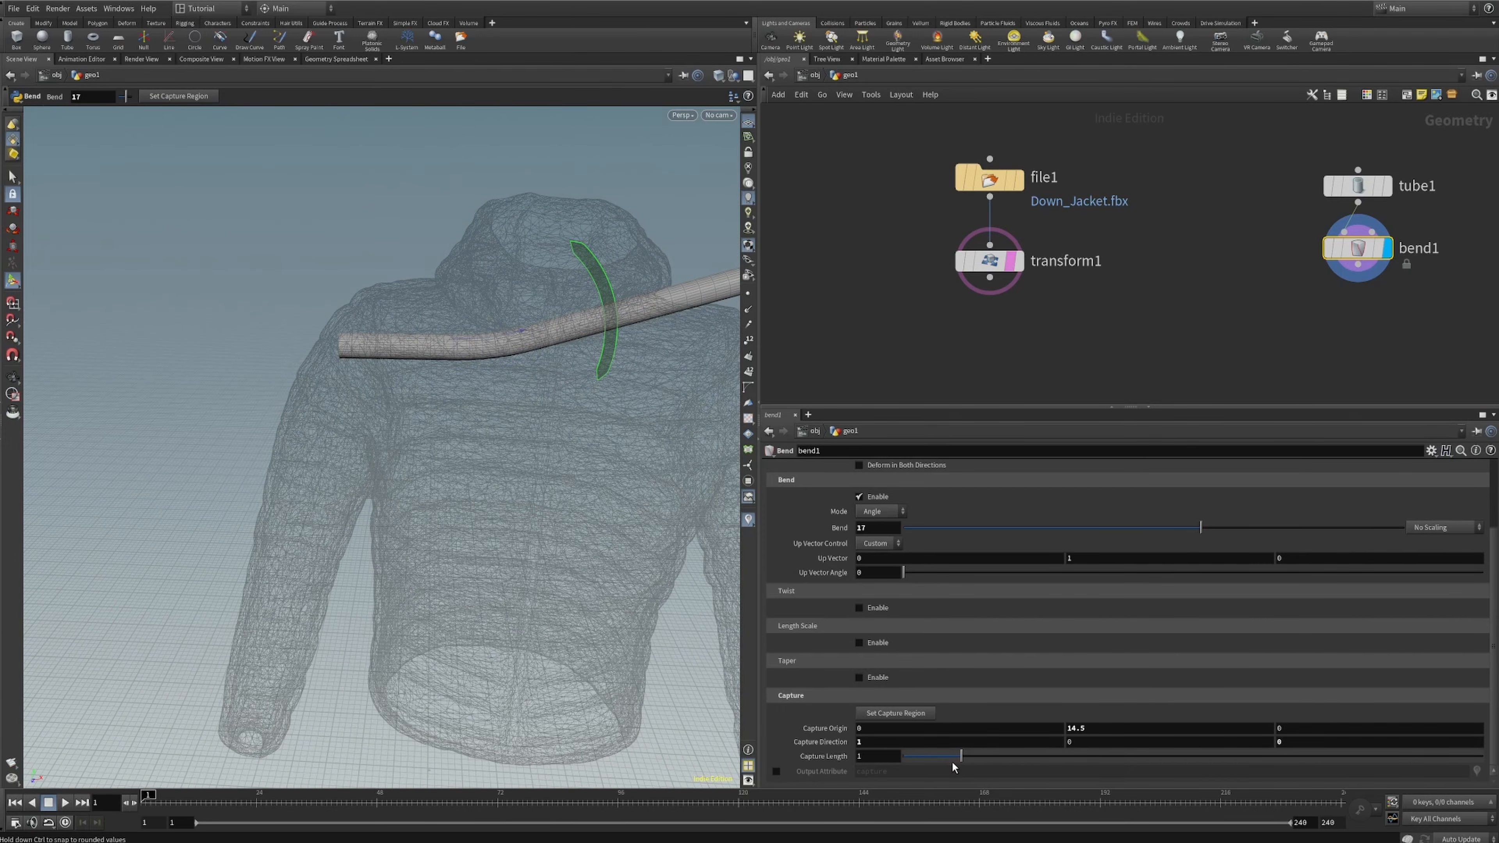
left_click_drag(966, 761, 1149, 770)
middle_click_drag(994, 728, 936, 736)
- Set the capture origin Z to 0.8 and increase the bend angle to 50.3
left_click_drag(547, 441, 530, 381, "alt")
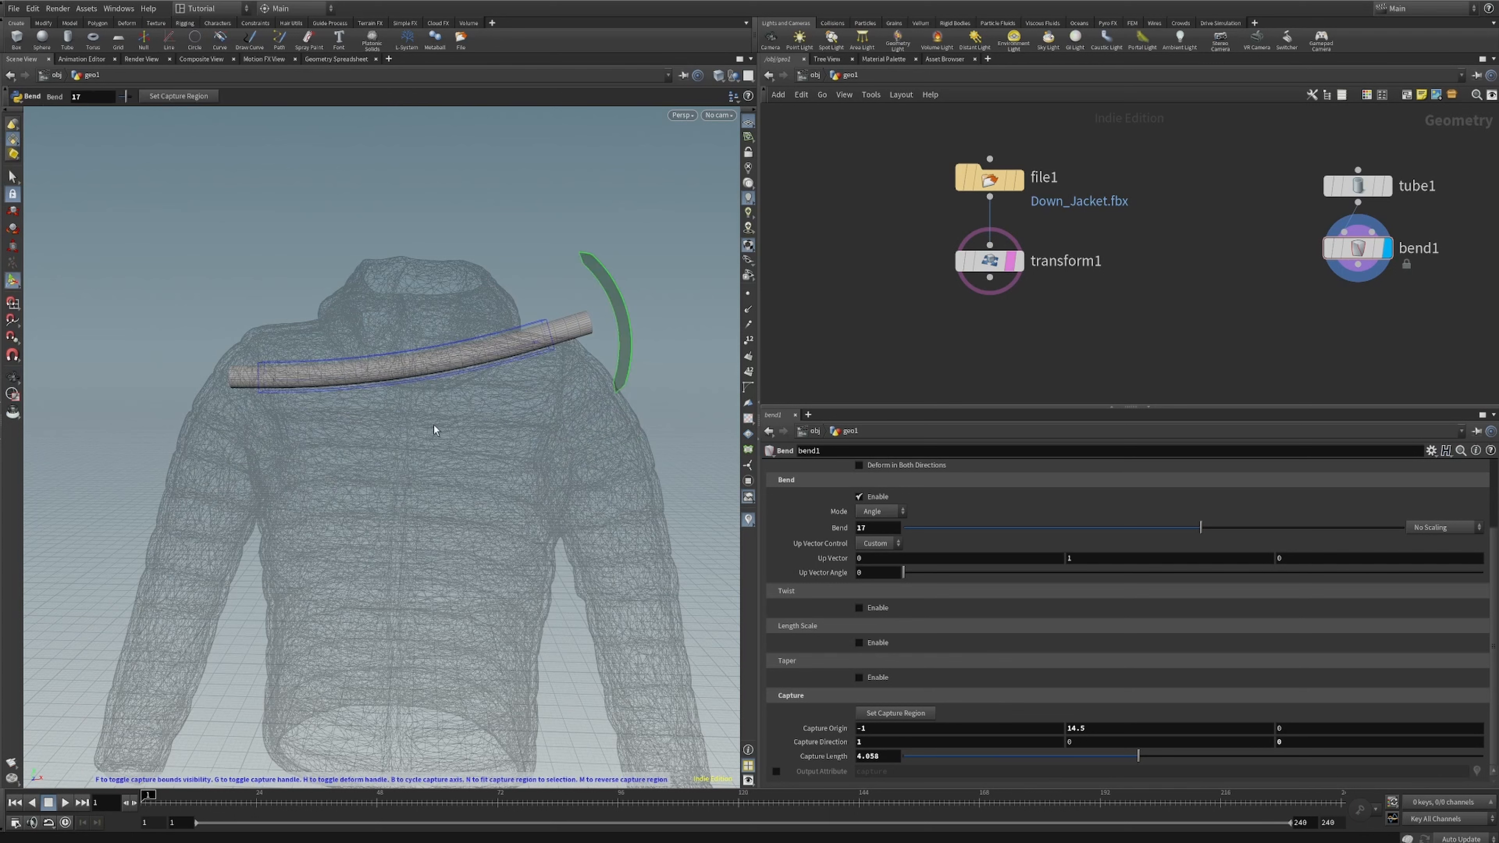
left_click_drag(1204, 528, 1295, 569)
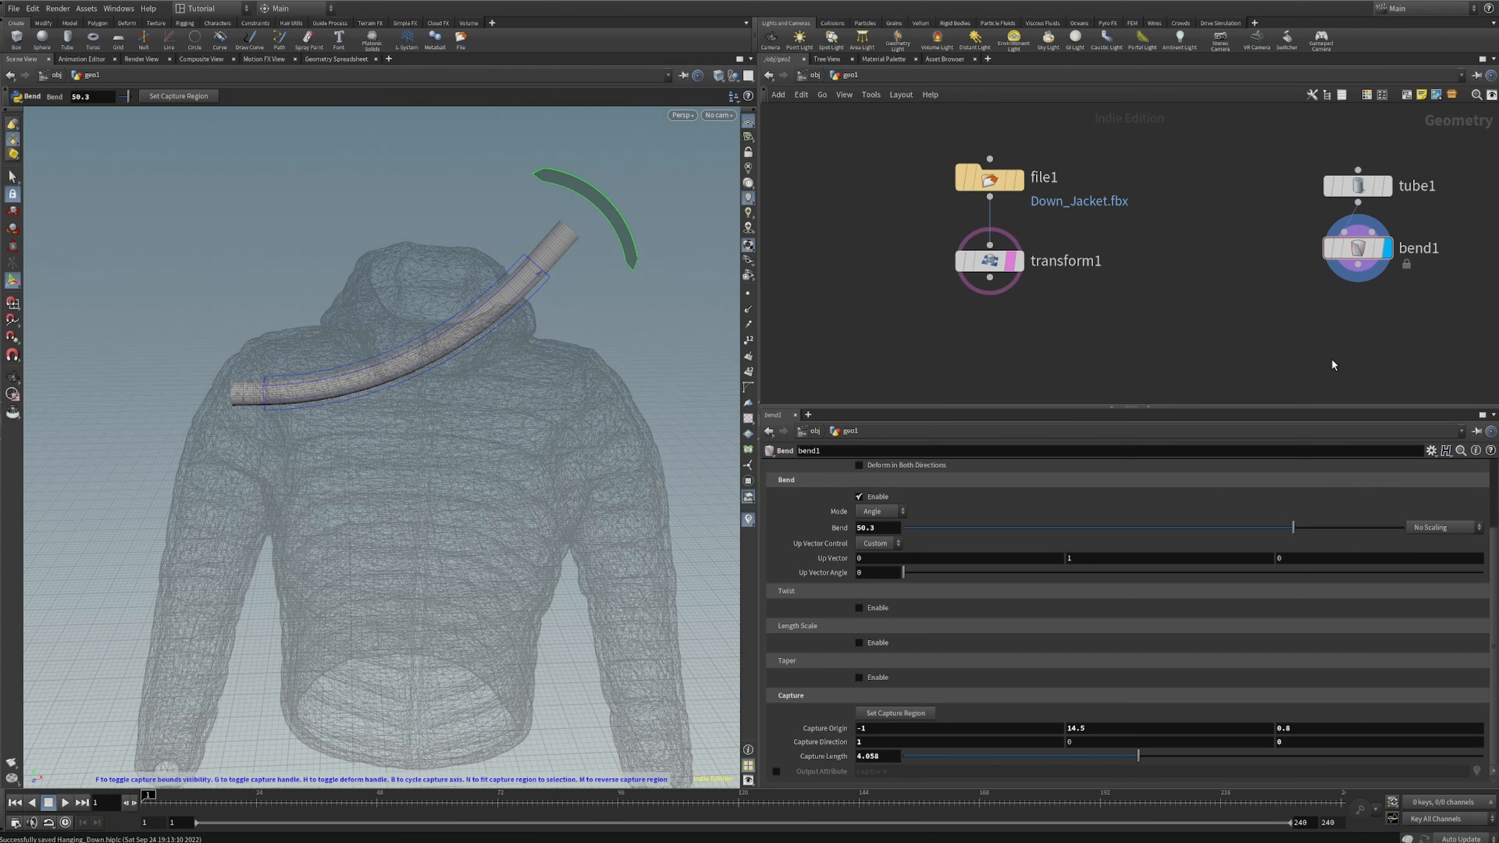
- Add a Transform node after the Bend node, wire it in and make it the displayed node
key("Tab")
type("tr")
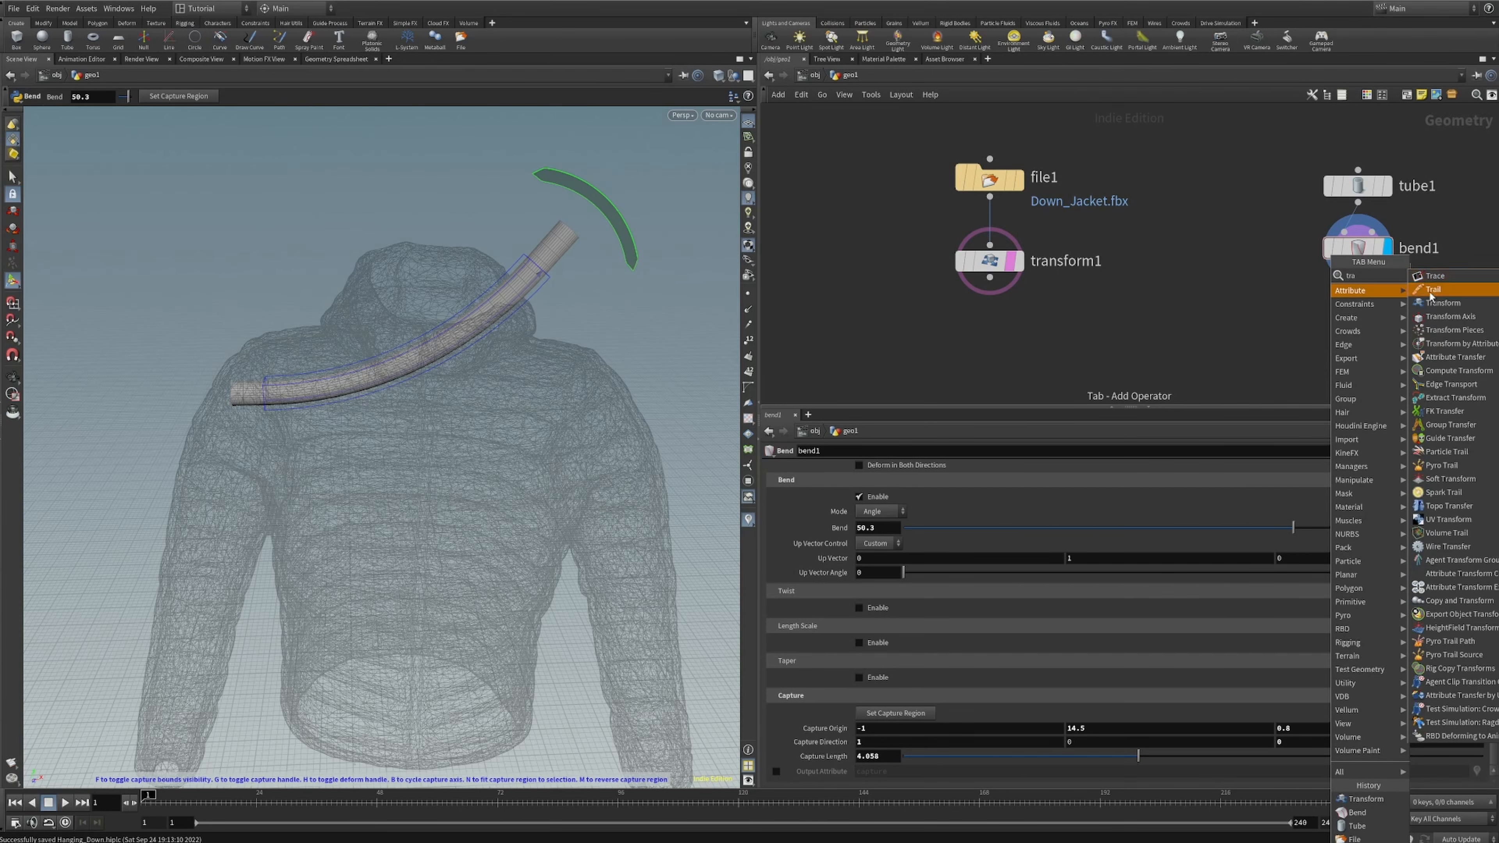
left_click(1453, 305)
left_click(1347, 338)
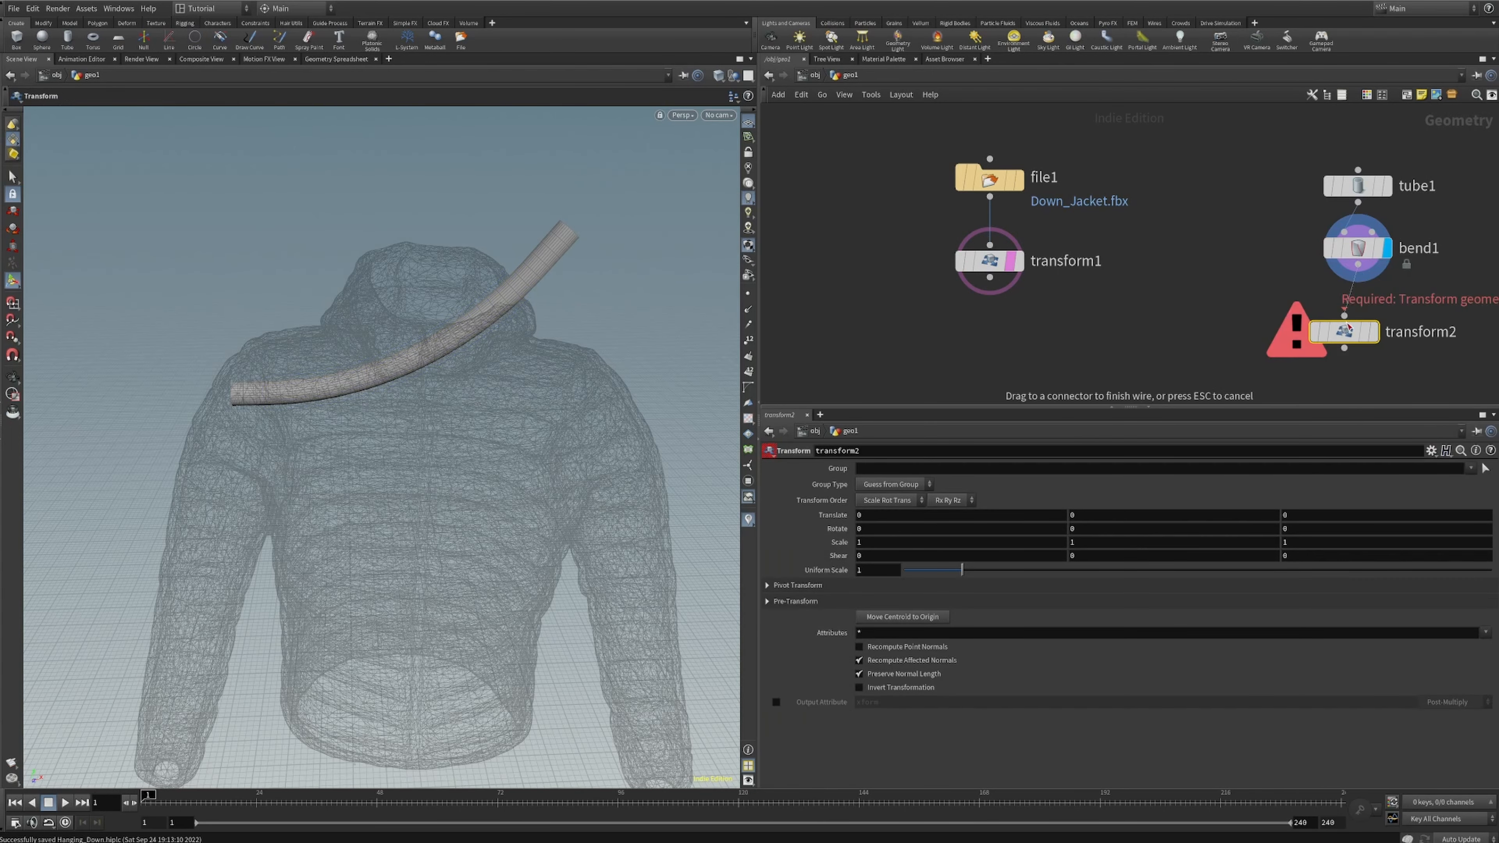
left_click(1384, 304)
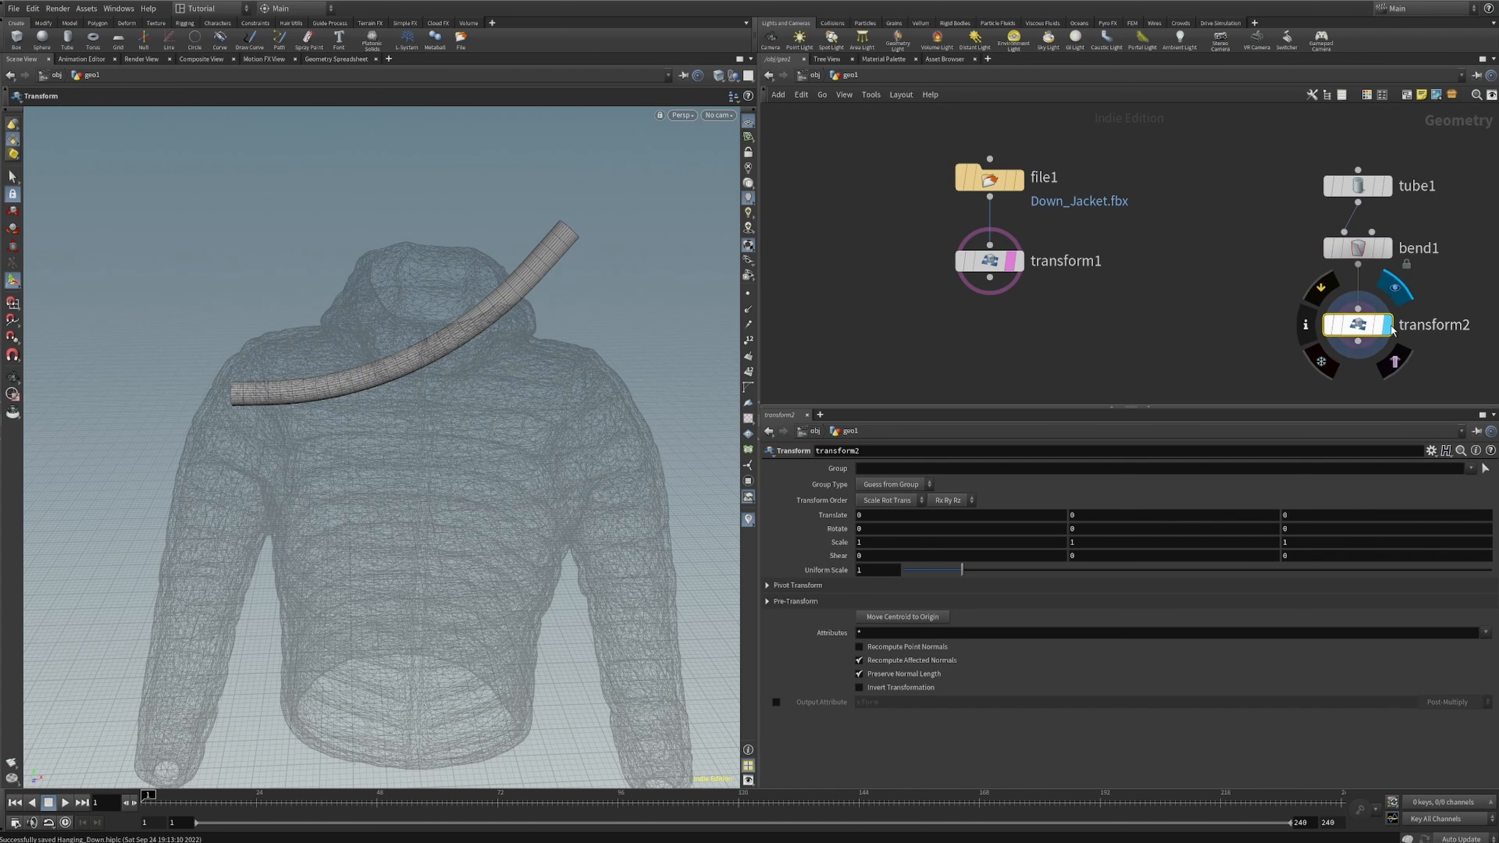
- Set the new Transform node's pivot translate to 14.5 in Y and 0.8 in Z to match the tube's location
middle_click_drag(420, 374, 401, 425)
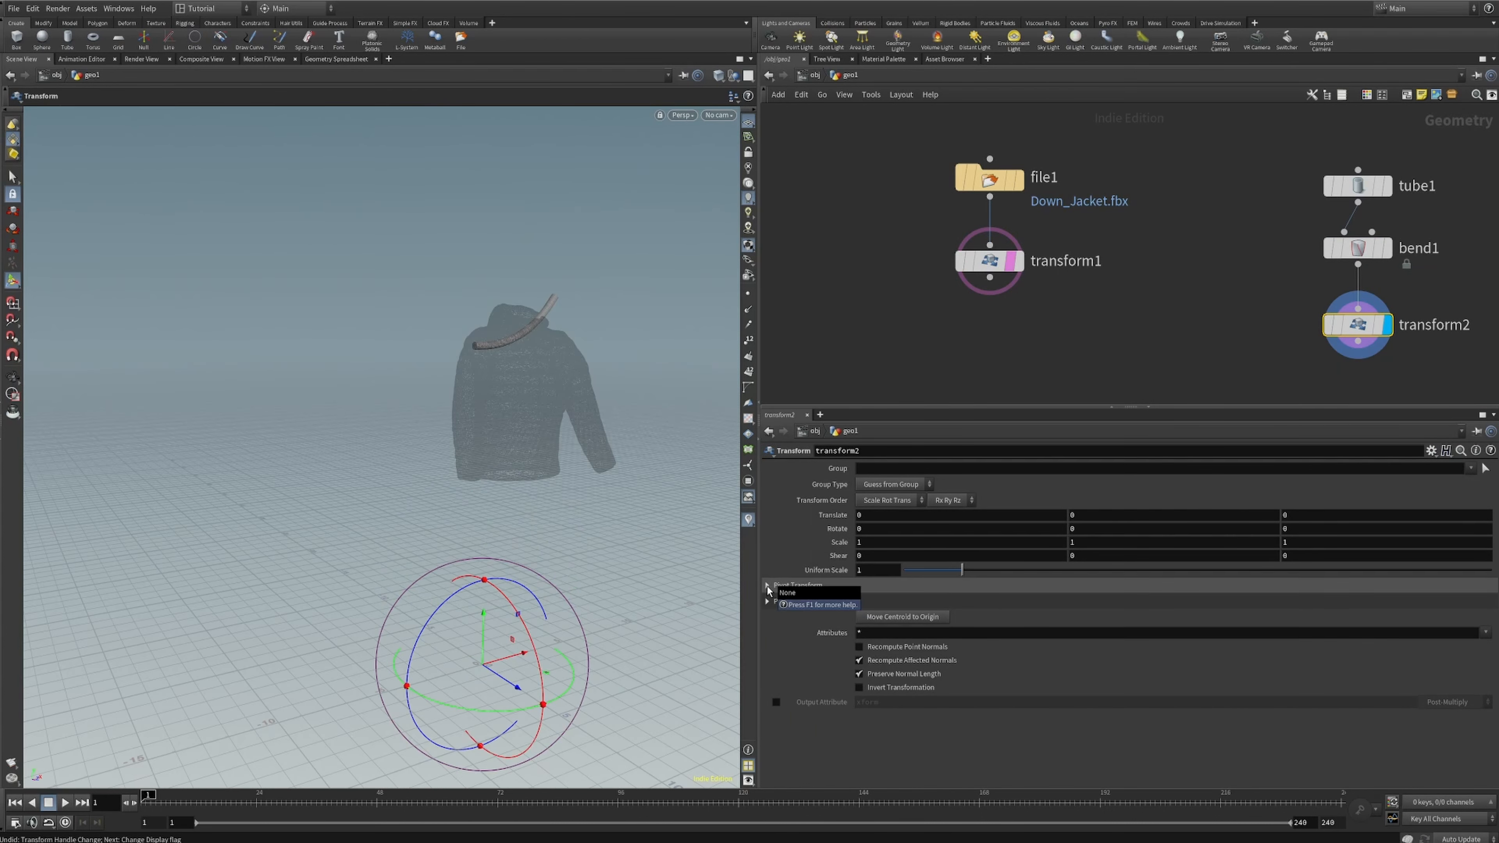
left_click(767, 585)
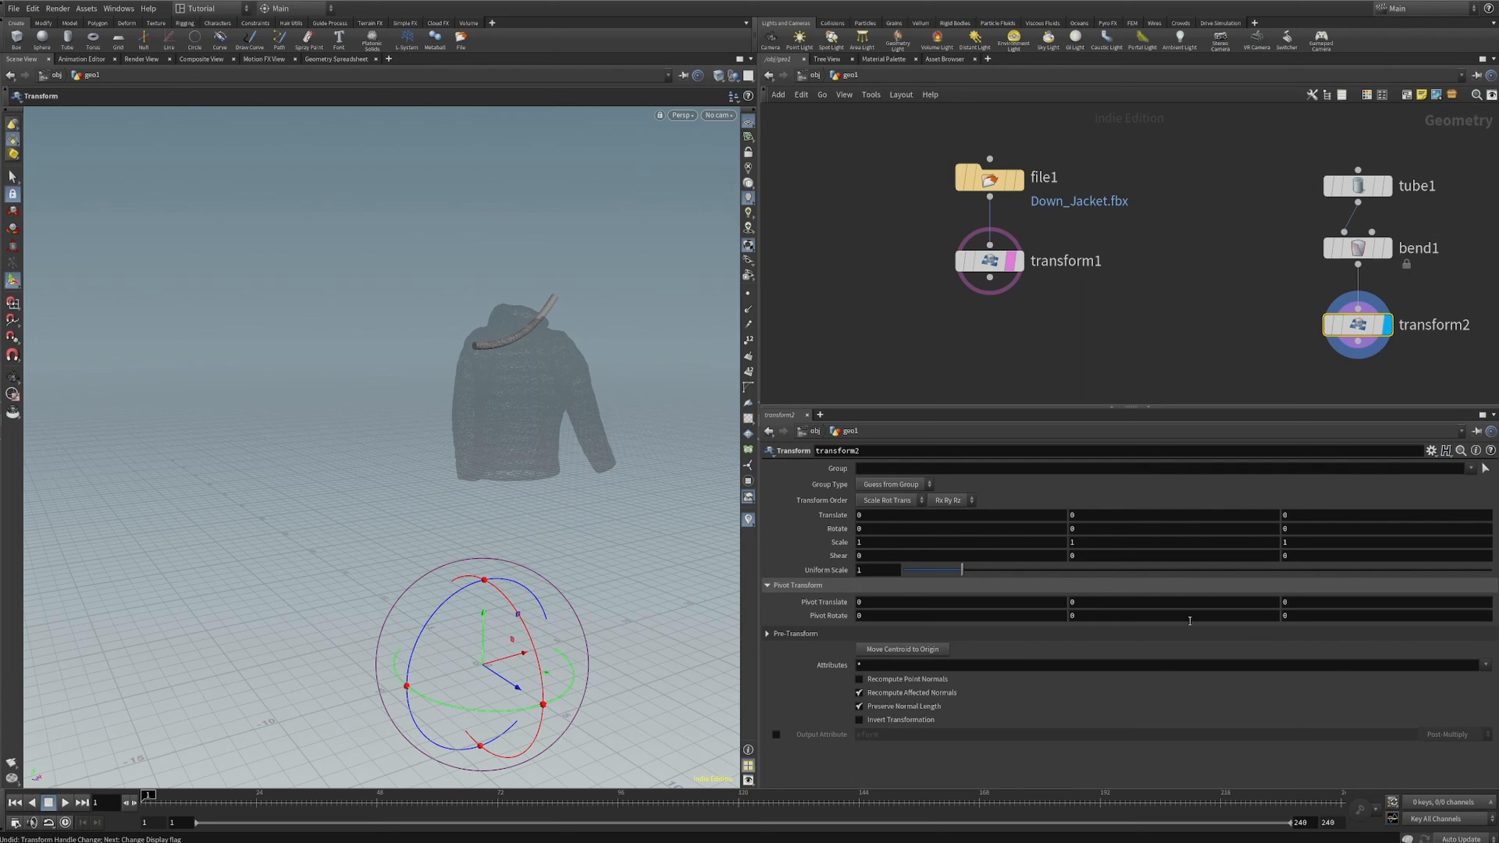
middle_click_drag(1084, 612, 1475, 589)
key("ctrl+z")
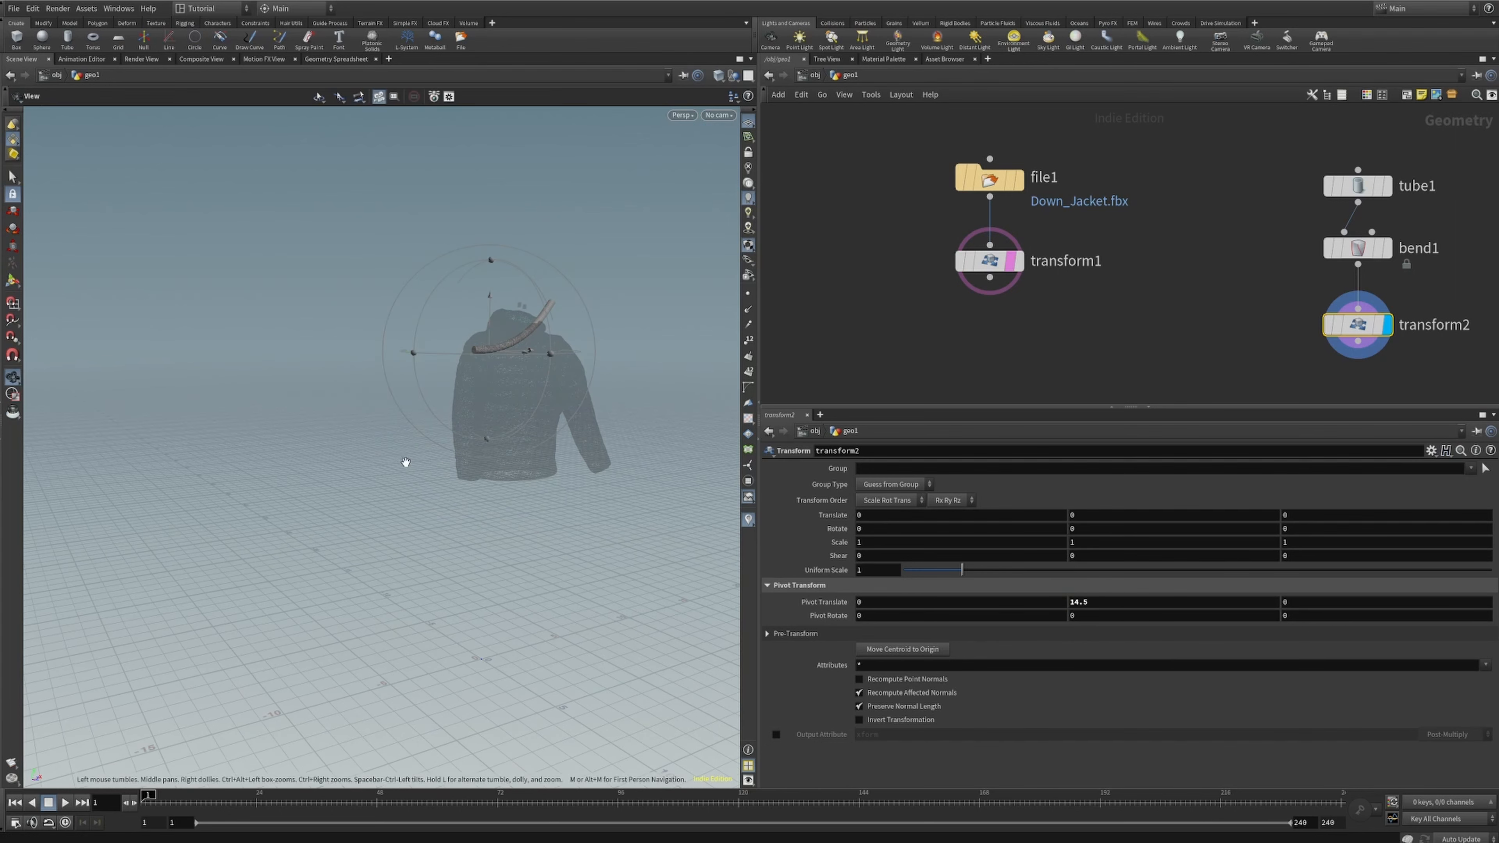
right_click_drag(517, 348, 579, 308, "alt")
middle_click_drag(515, 321, 421, 455, "alt")
left_click_drag(413, 490, 331, 542, "alt")
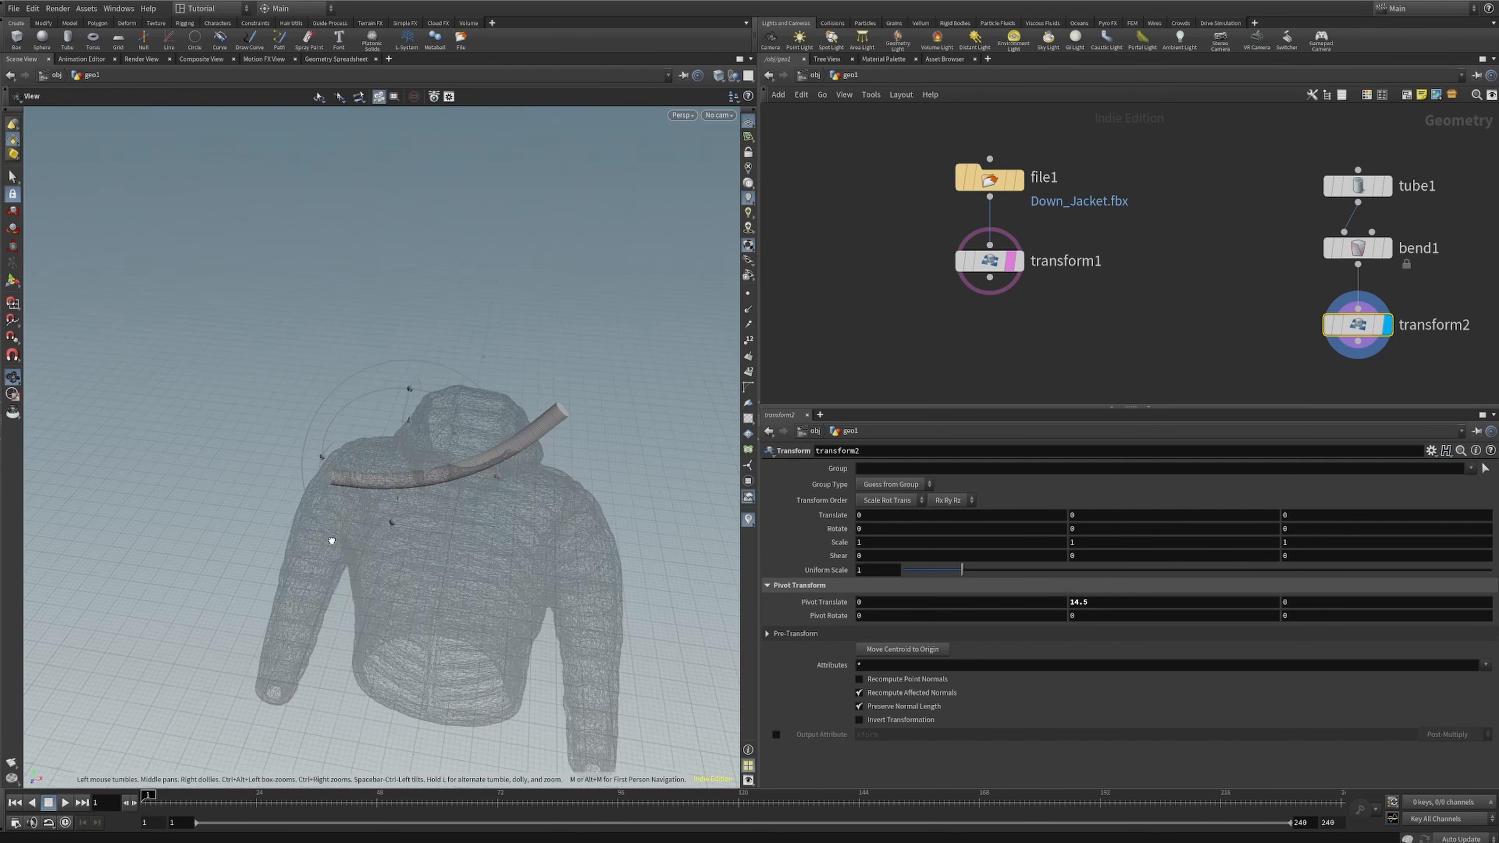
left_click_drag(407, 443, 623, 469, "alt")
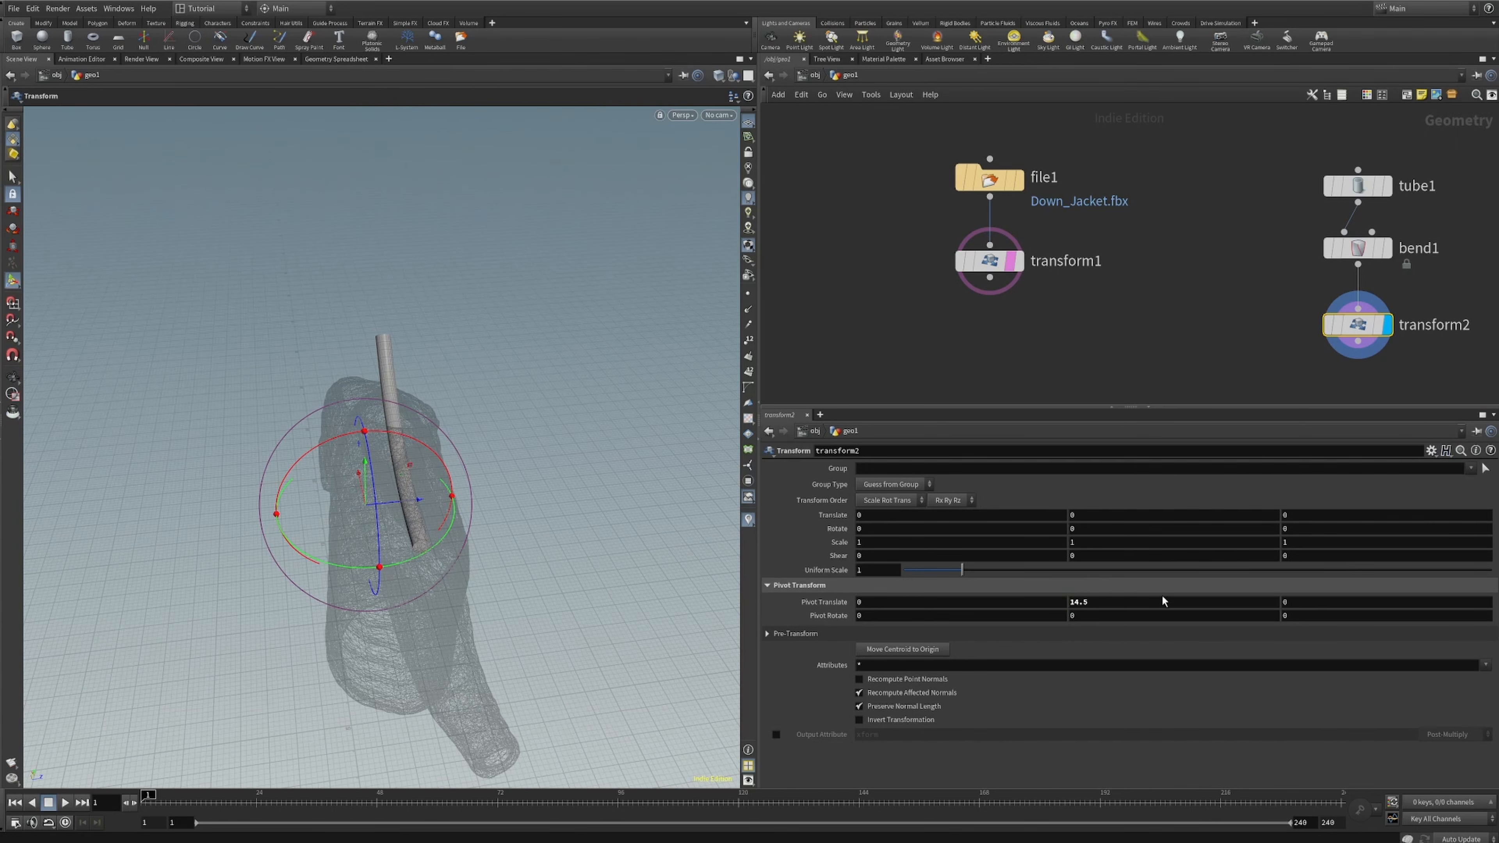
middle_click_drag(1340, 605, 1394, 605)
- Rotate the tube about -174 degrees in X and 27 degrees in Z so it arches upward across the shoulders
left_click_drag(330, 503, 275, 515, "alt")
left_click_drag(378, 514, 254, 445, "alt")
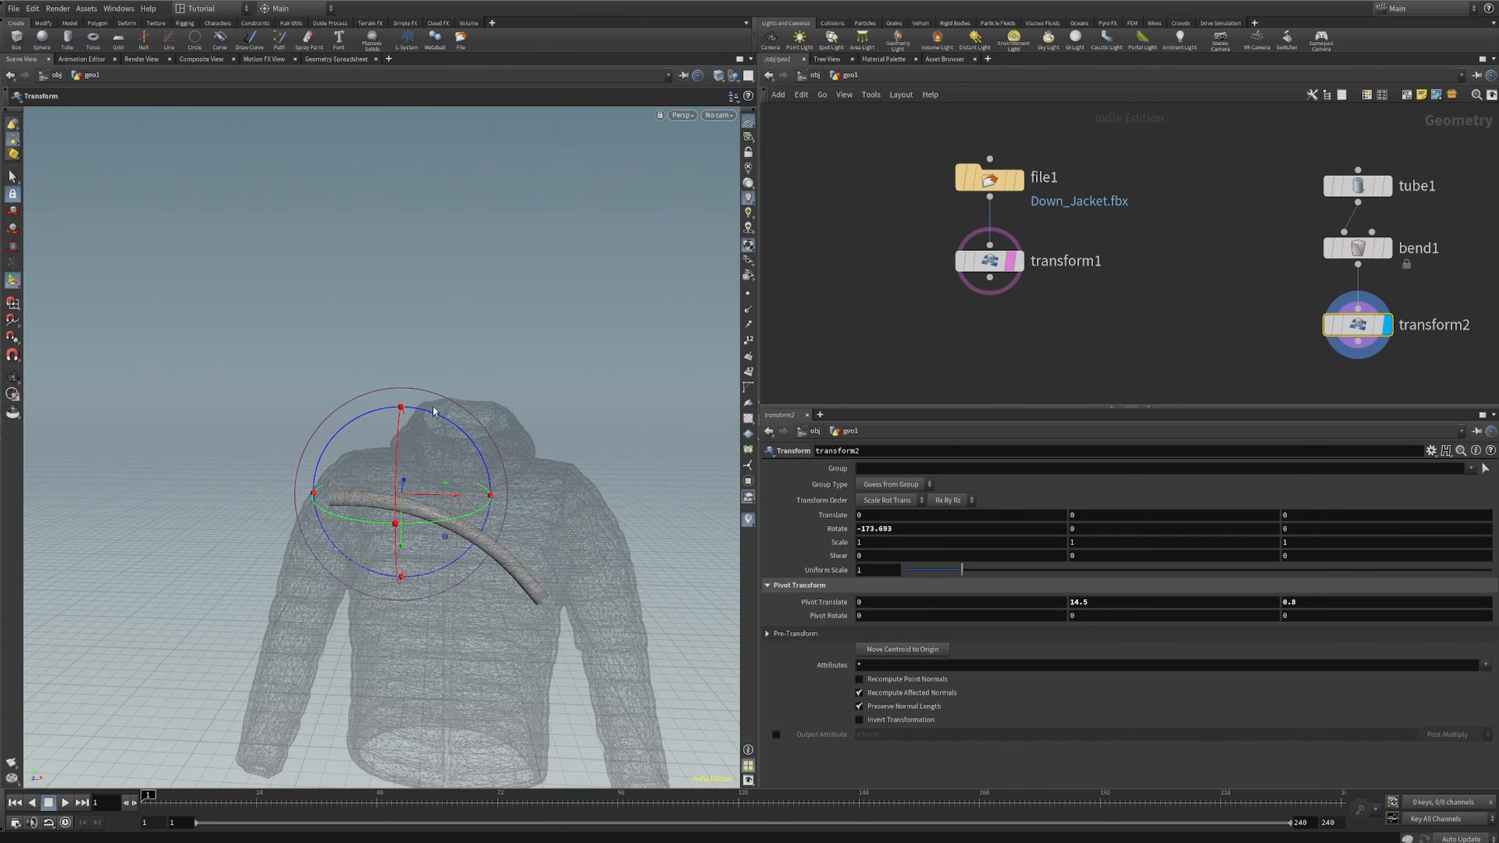
left_click_drag(449, 448, 582, 495, "alt")
key("Return")
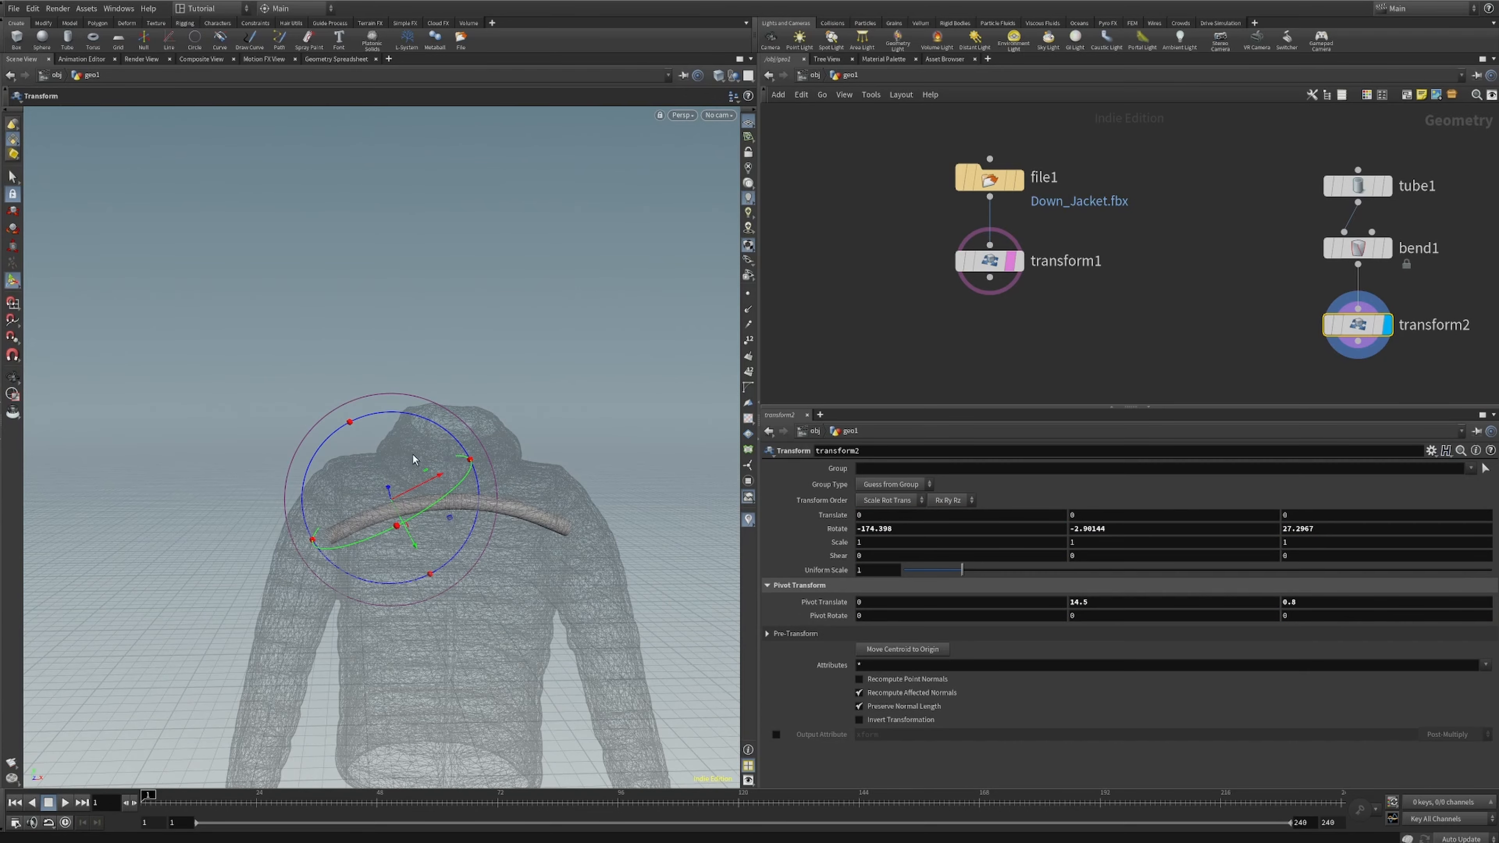
- Move the tube up inside the jacket's shoulders, to a translate of about -0.09, 0.69, 0.08
left_click_drag(452, 524, 549, 450)
key("Escape")
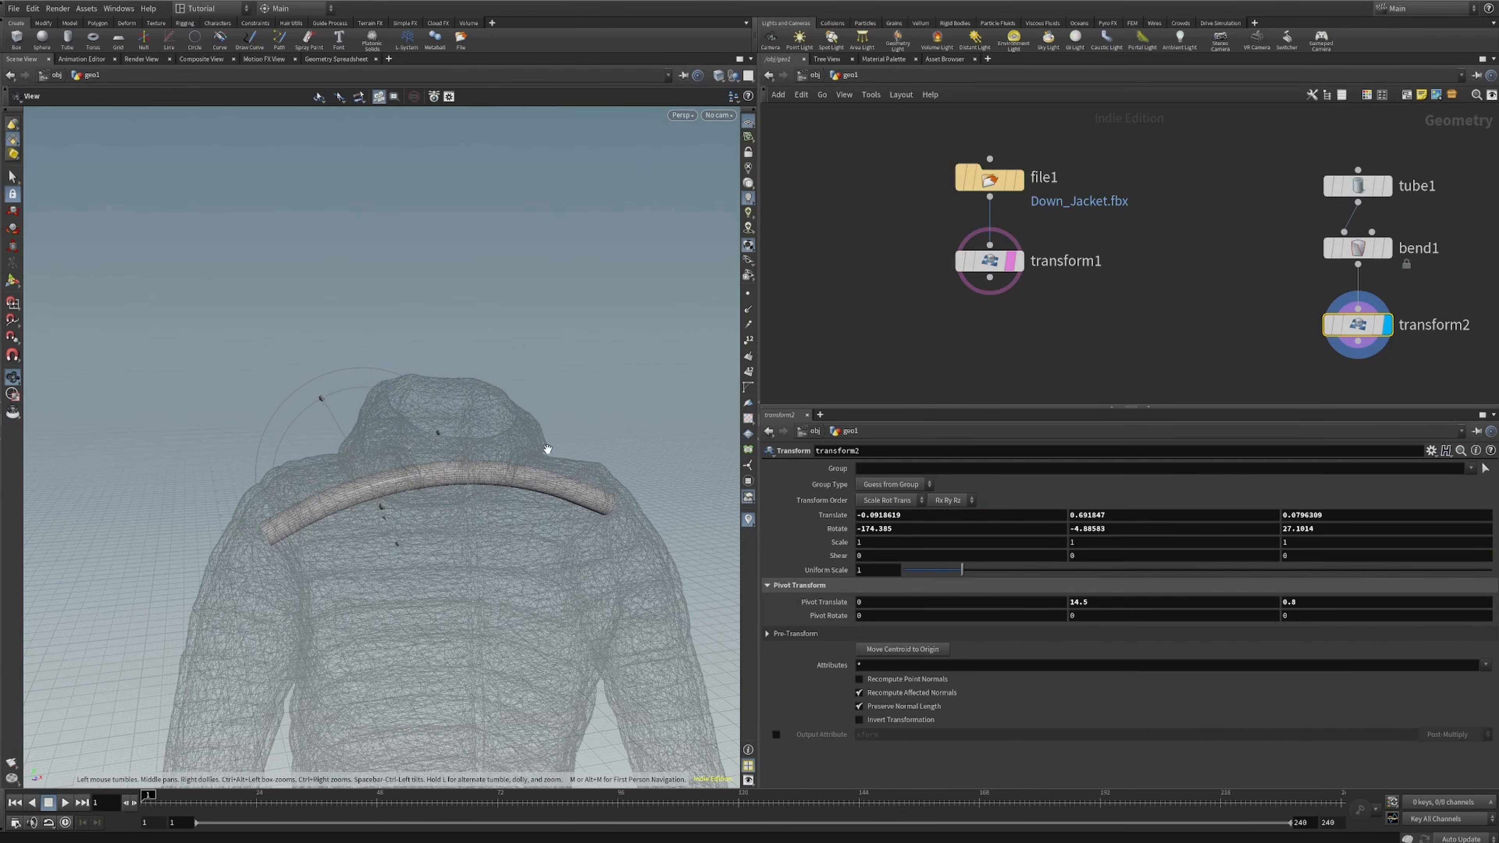
key("t")
- Make the jacket's transform1 the displayed node instead of a template and frame the whole jacket
scroll(1124, 305, "down", 3)
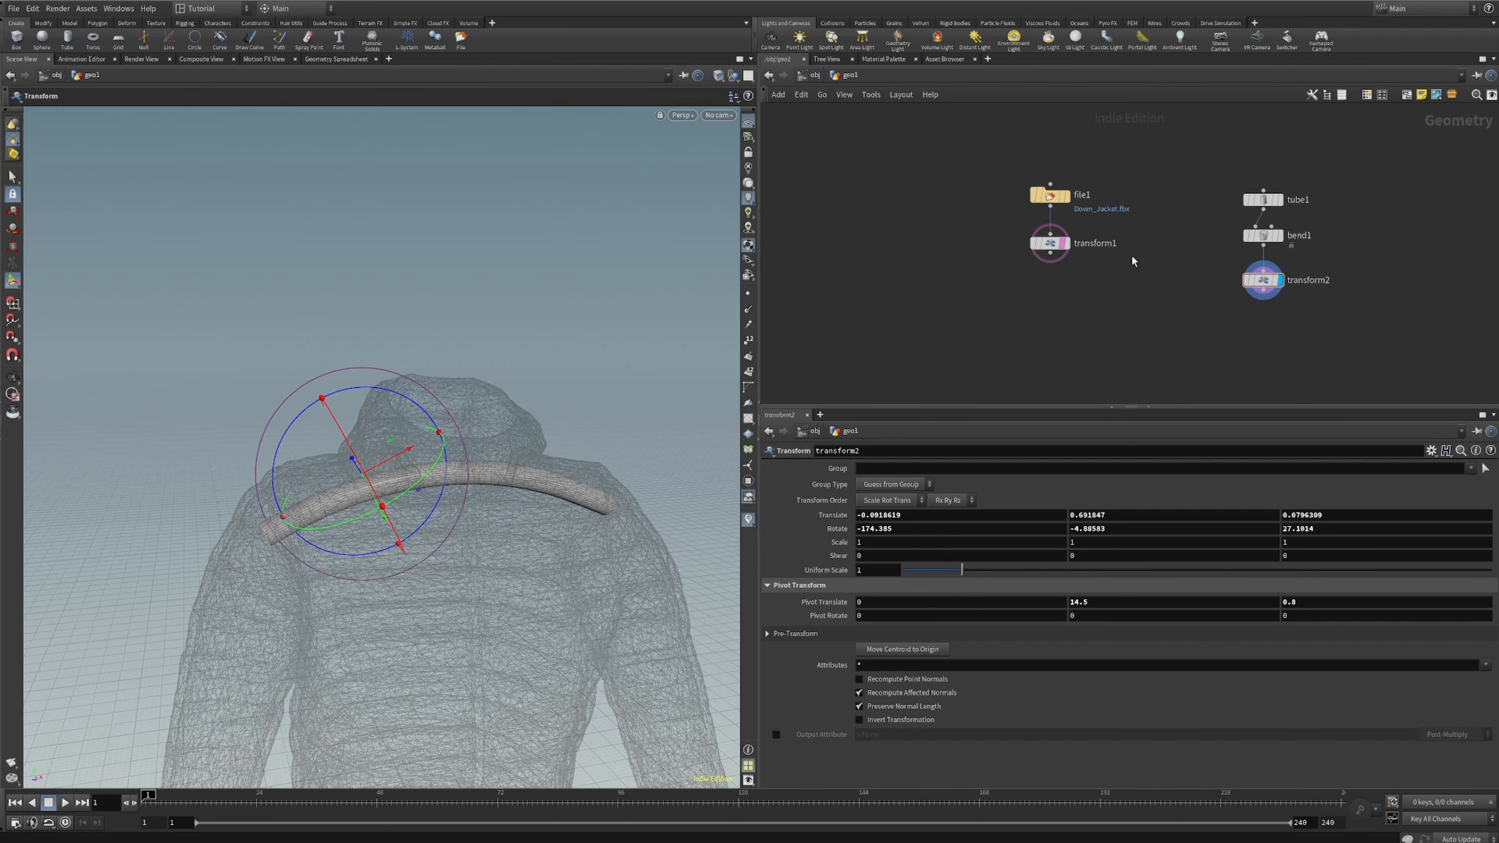
scroll(1060, 254, "down", 2)
left_click(1061, 253)
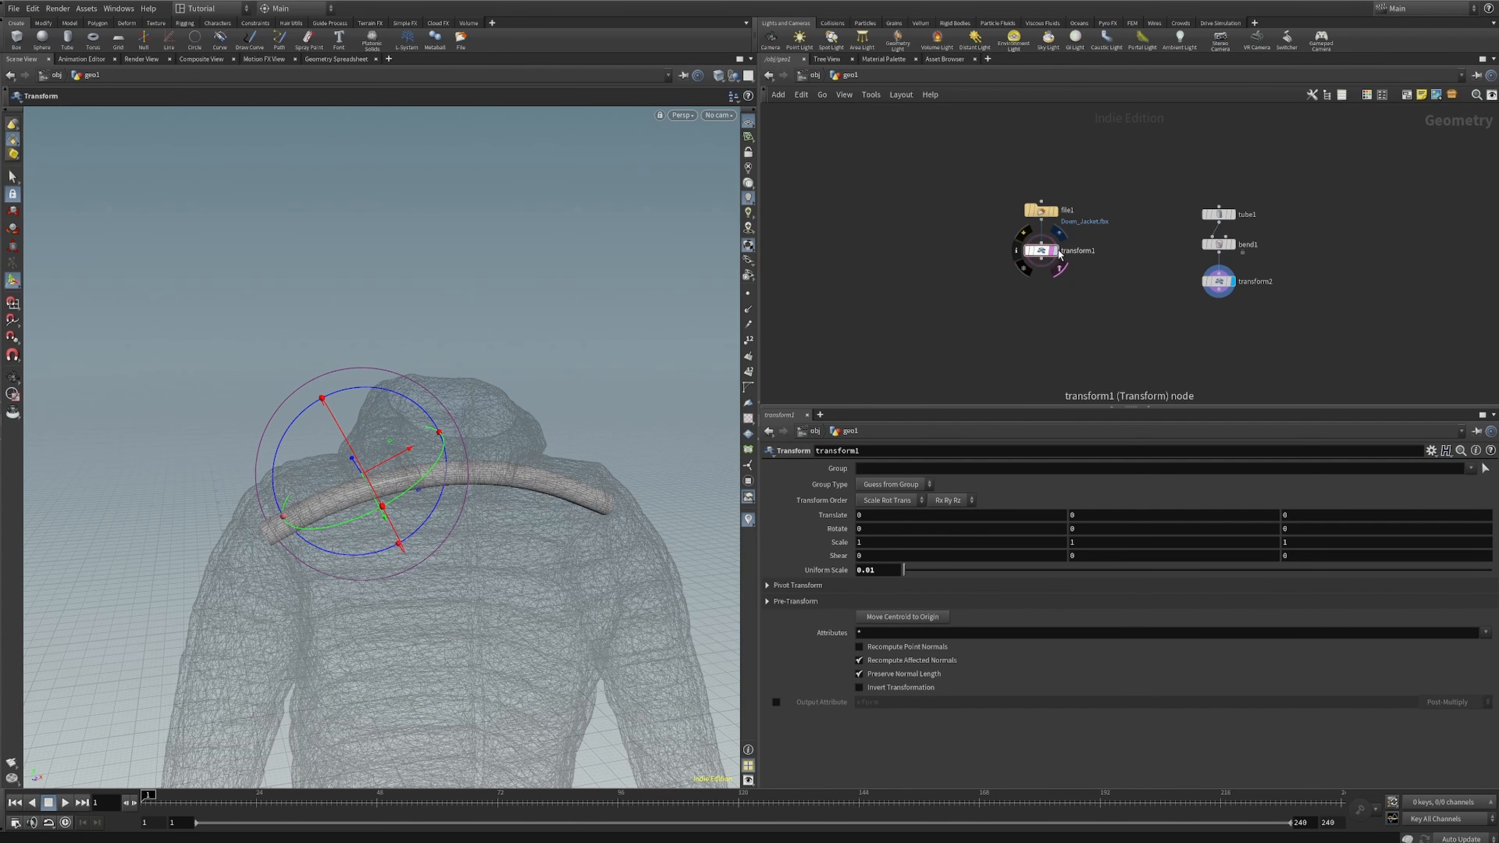
left_click(1056, 251)
key("space")
middle_click_drag(549, 522, 541, 371)
right_click_drag(542, 371, 517, 407)
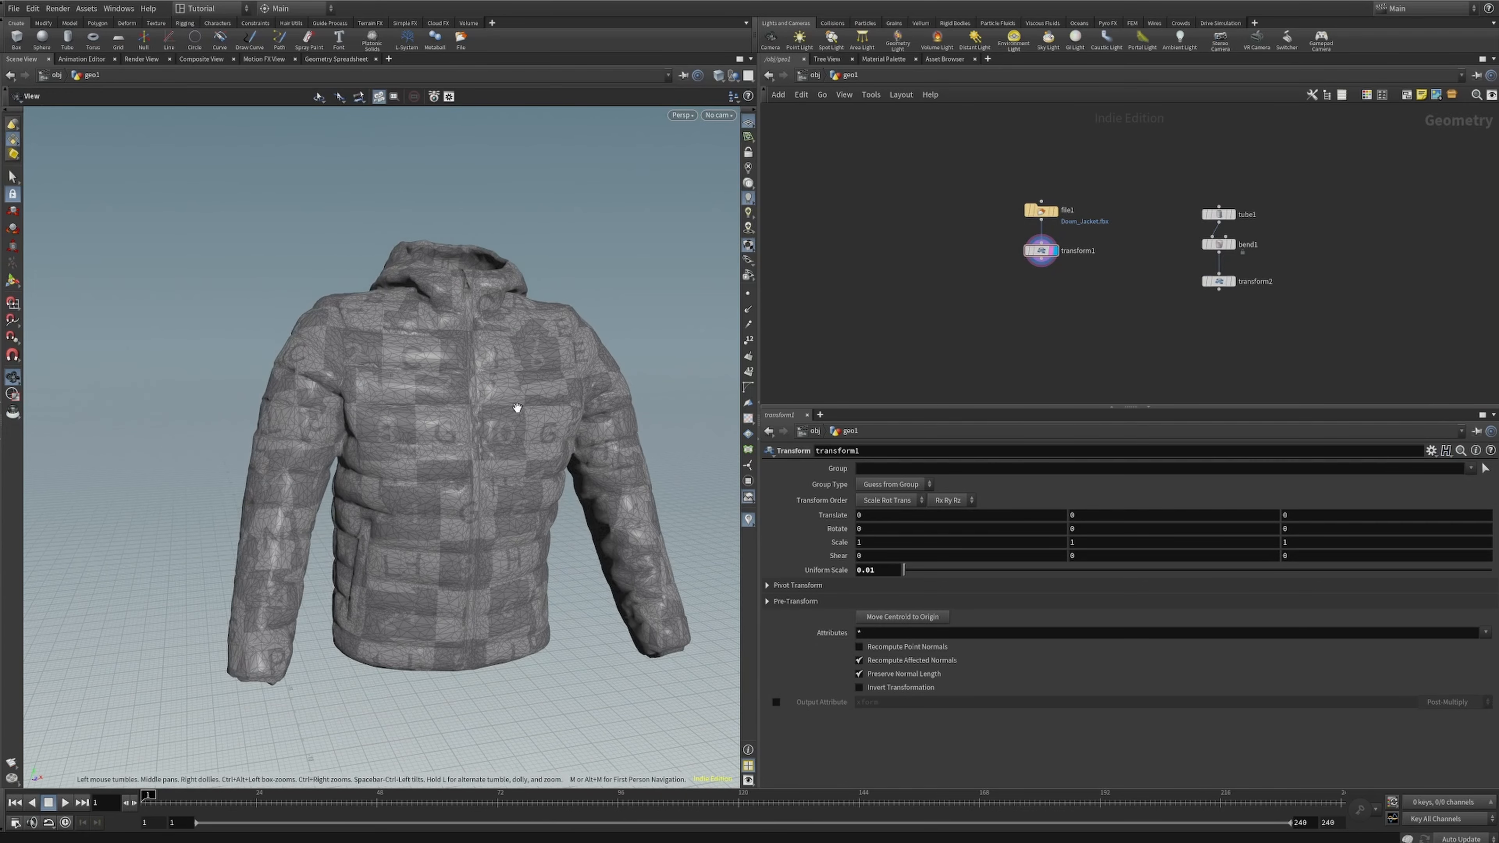
middle_click_drag(517, 408, 466, 445)
- Add a Vellum Solver node below transform1
key("Tab")
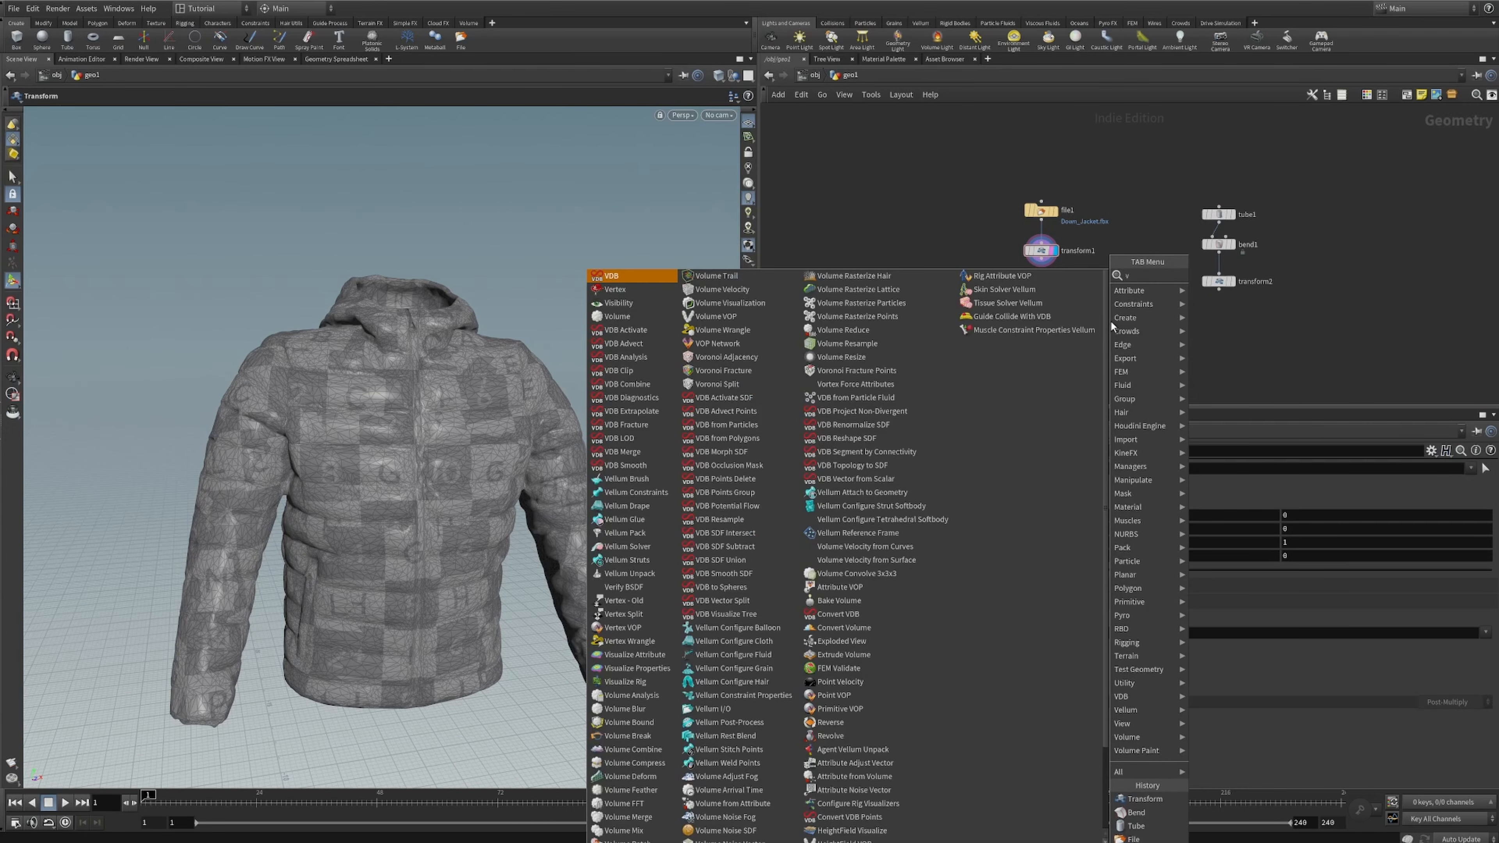
type("vell")
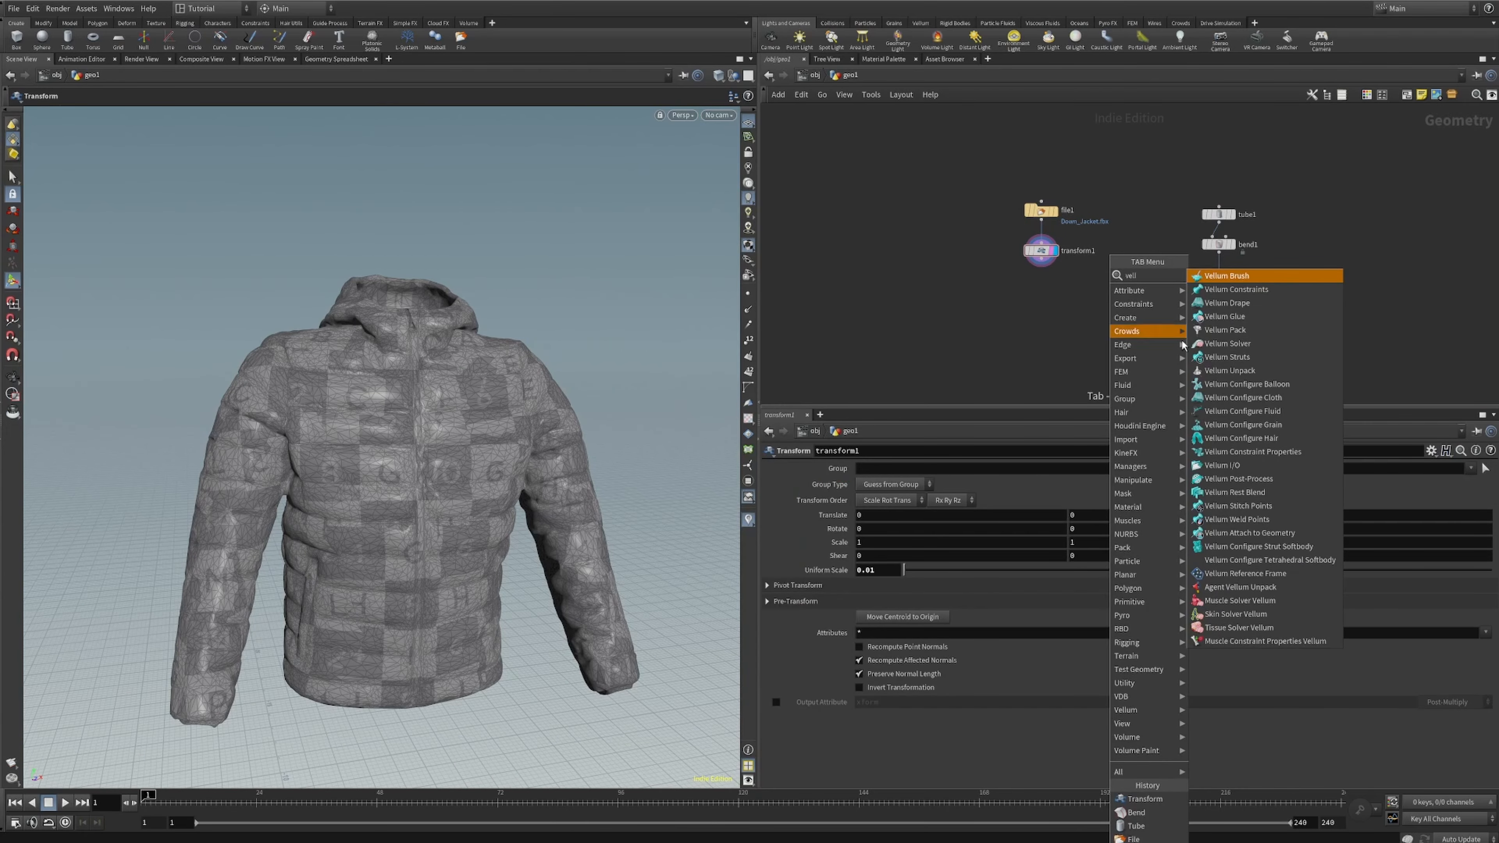
left_click(1228, 343)
left_click(1077, 336)
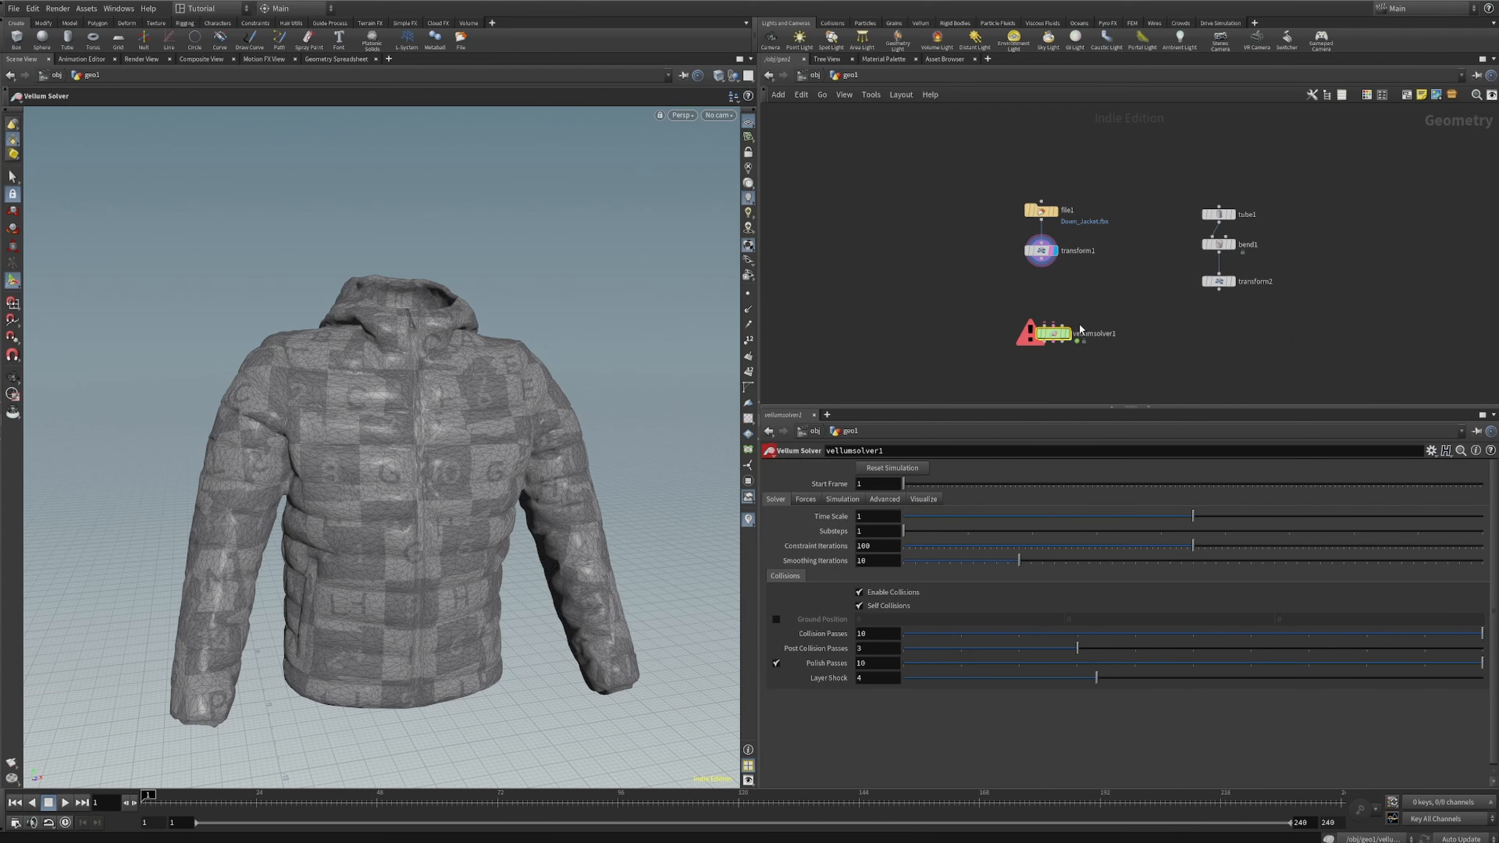
- Add a Vellum Configure Cloth node just above the Vellum Solver
key("Tab")
type("vell")
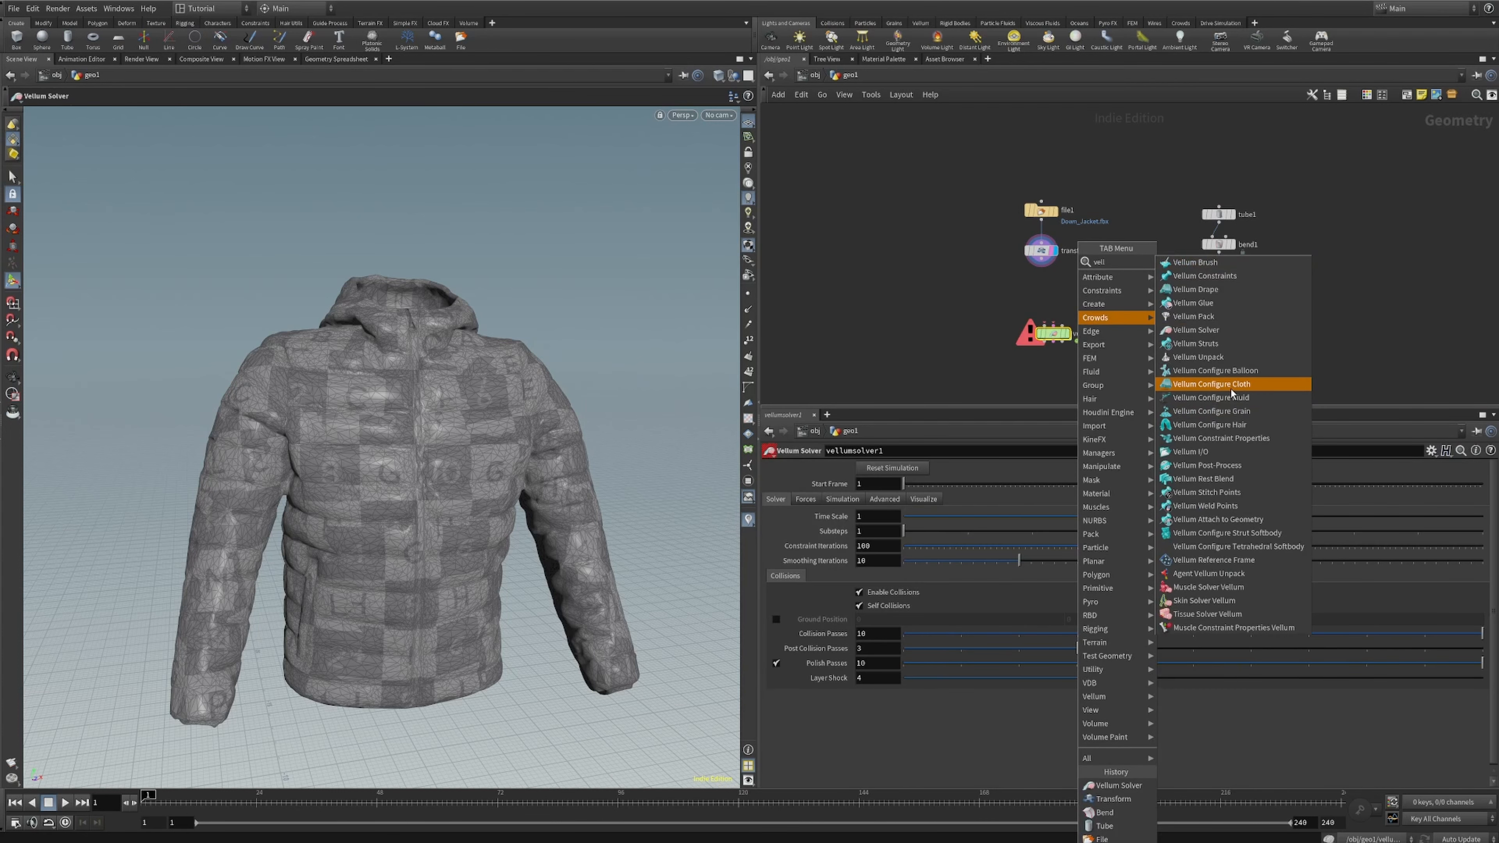
left_click(1225, 394)
scroll(1172, 330, "up", 3)
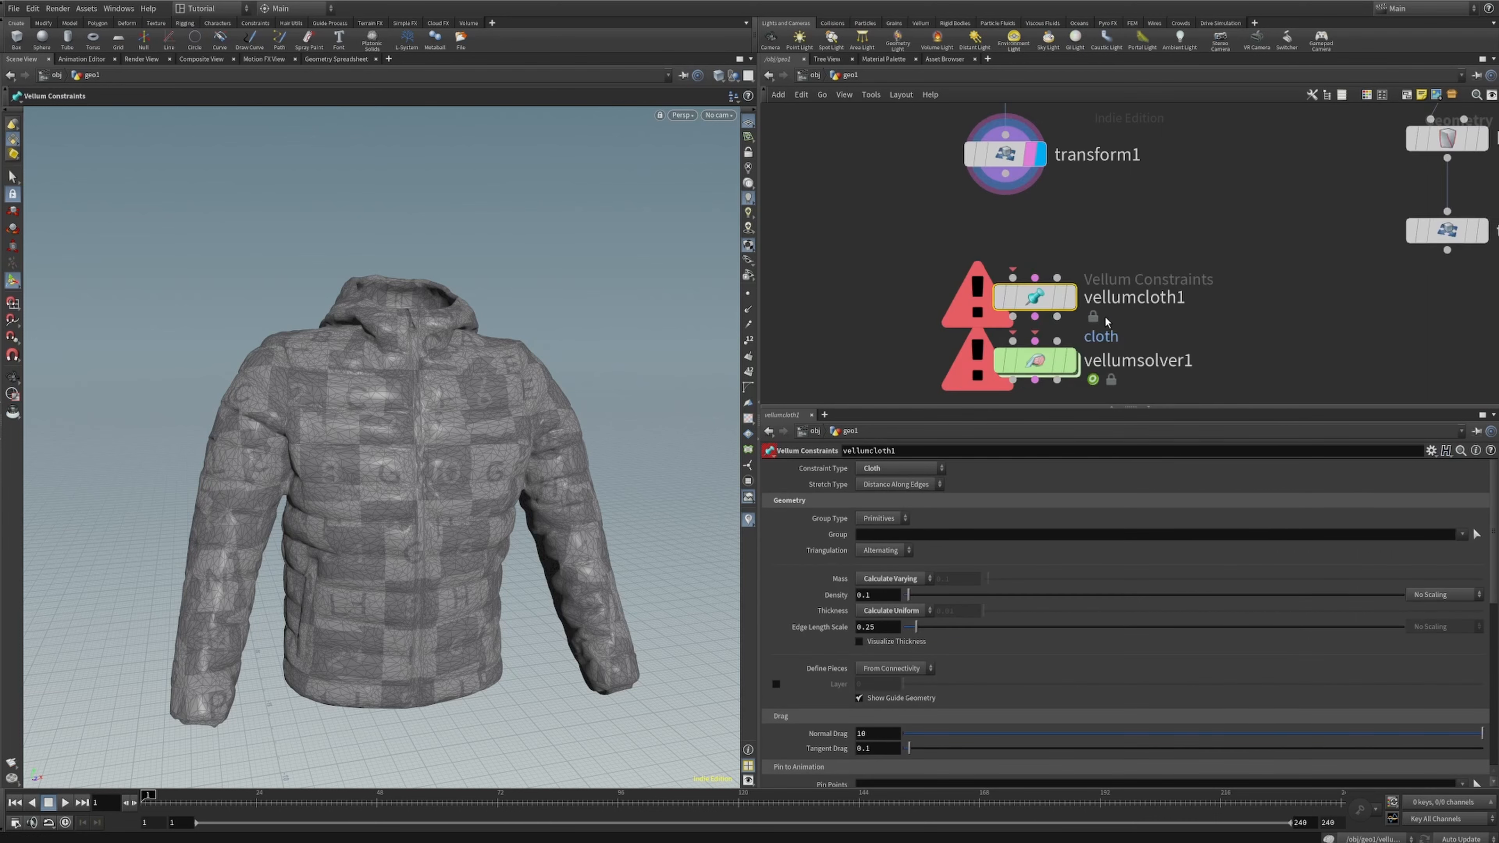
middle_click_drag(1173, 330, 1148, 302)
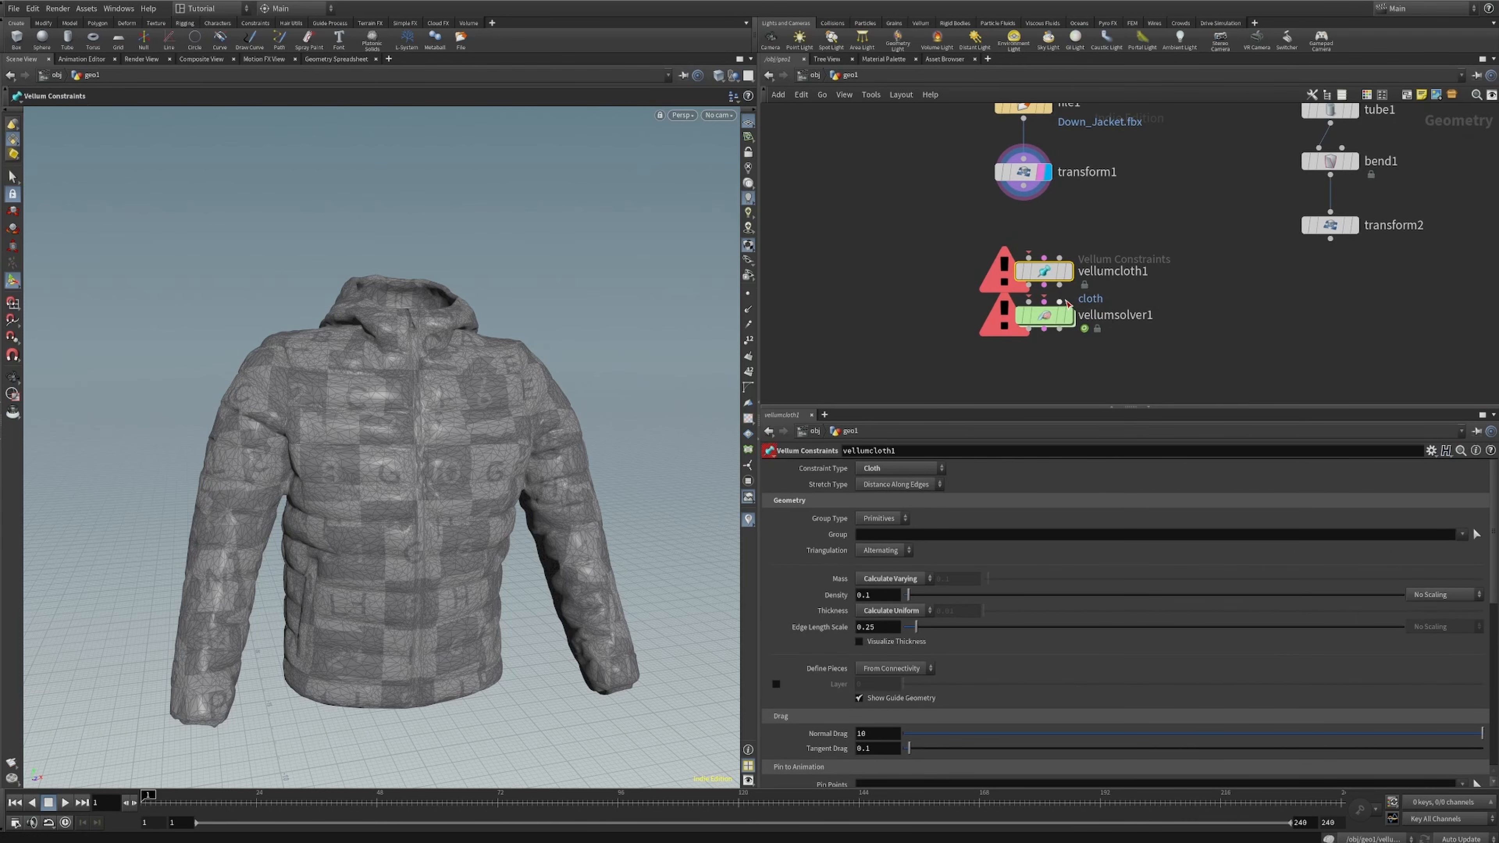
- Wire the Vellum cloth node's three outputs into the matching inputs of the Vellum Solver and space the two nodes apart
left_click_drag(1043, 286, 1030, 305)
left_click(1059, 285)
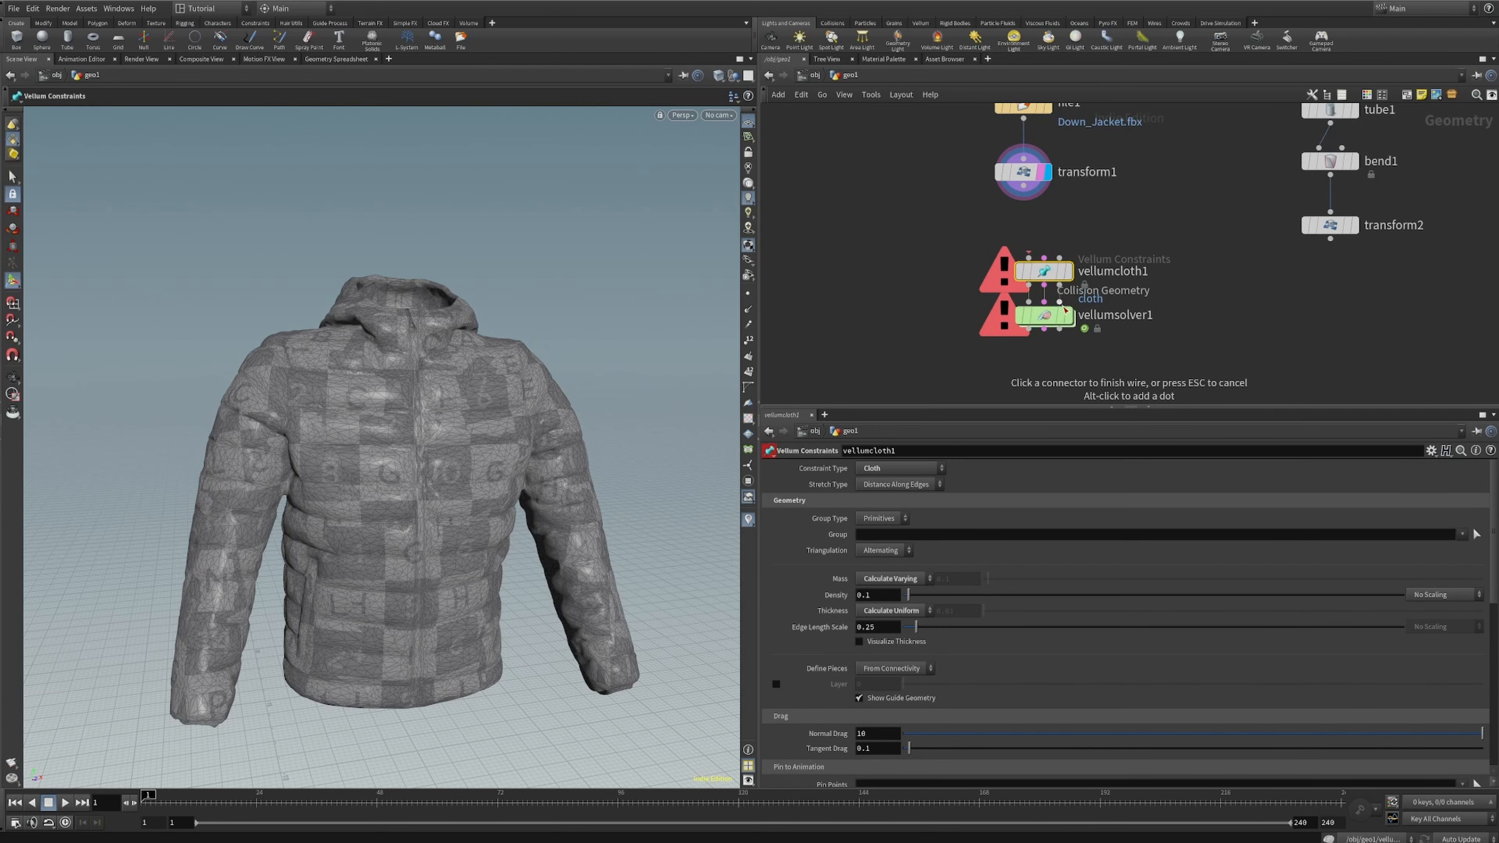
left_click(1059, 302)
left_click_drag(1056, 272, 1056, 253)
middle_click_drag(1134, 232, 1110, 275)
- Move the tube, bend and transform2 nodes closer to the jacket chain and lower the two Vellum nodes
left_click_drag(1360, 323, 1204, 118)
left_click(1271, 214)
middle_click_drag(1177, 287, 1212, 257)
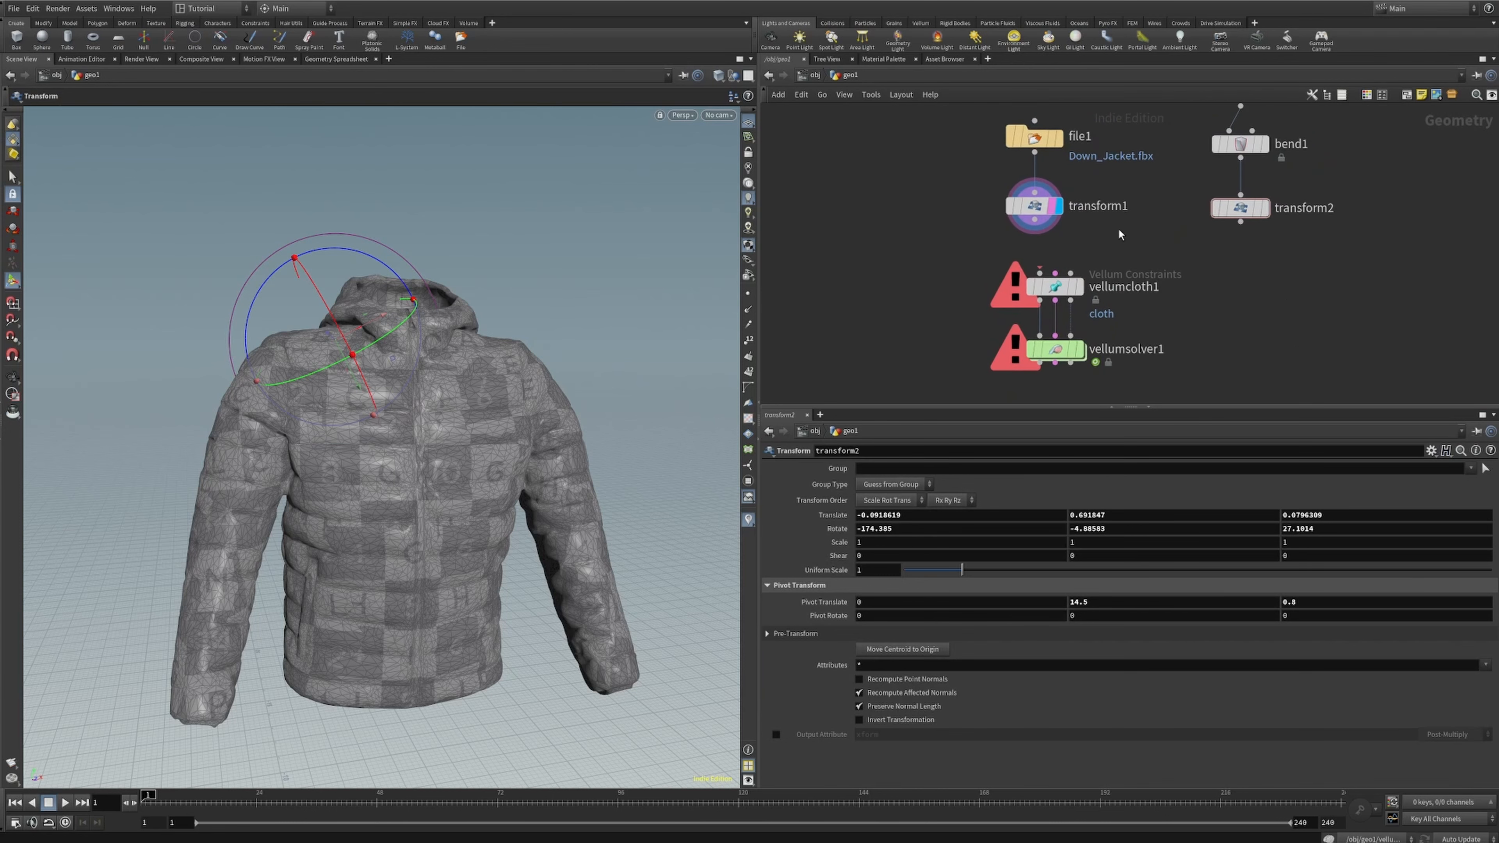
left_click_drag(1208, 379, 1059, 311)
left_click(1151, 253)
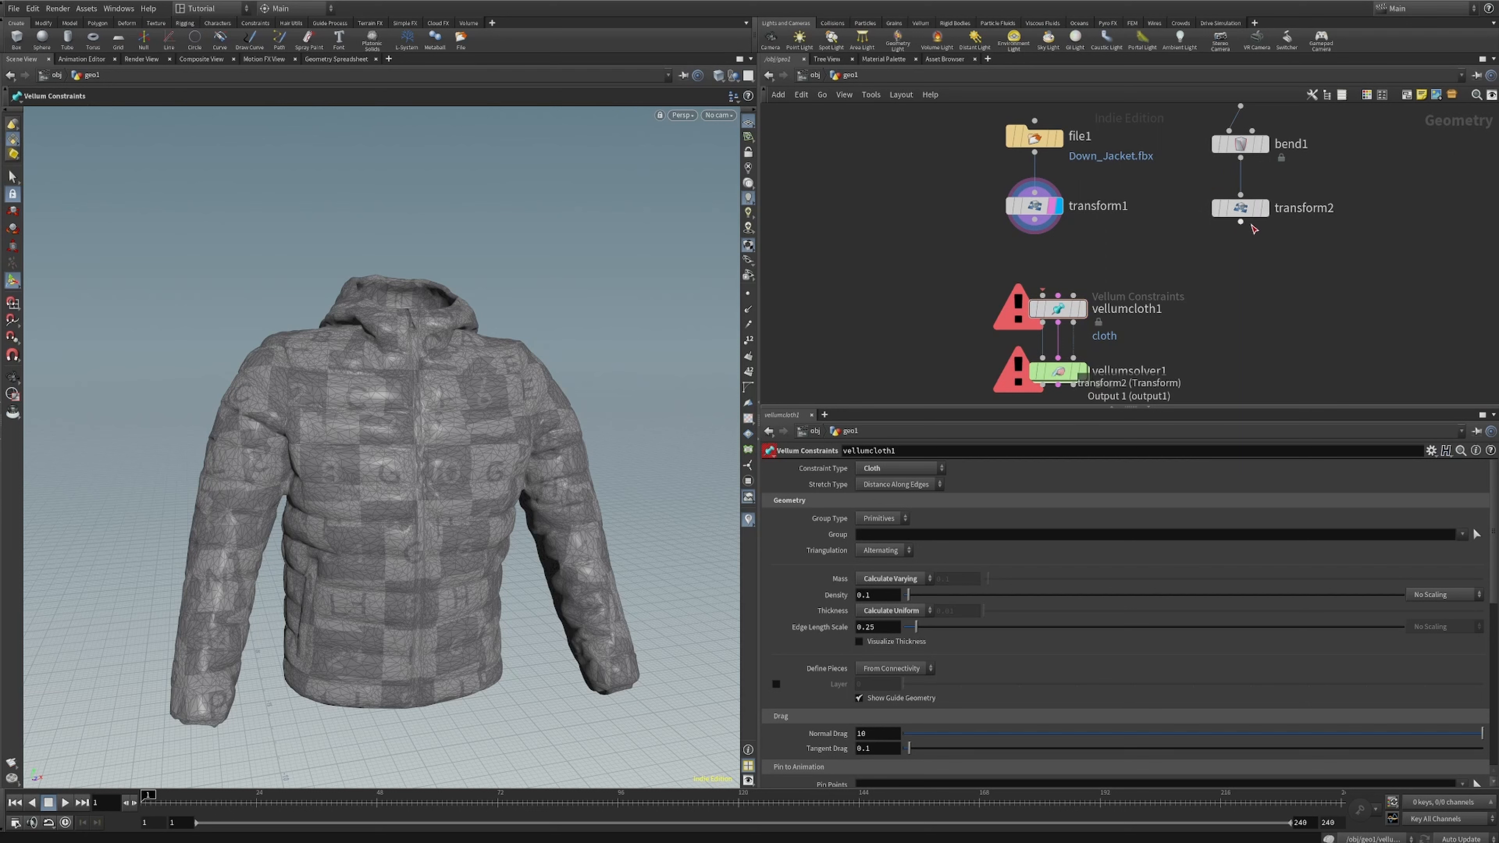
- Wire transform2 into the Vellum cloth node's collision input and transform1 into its geometry input
left_click_drag(1241, 224, 1075, 297)
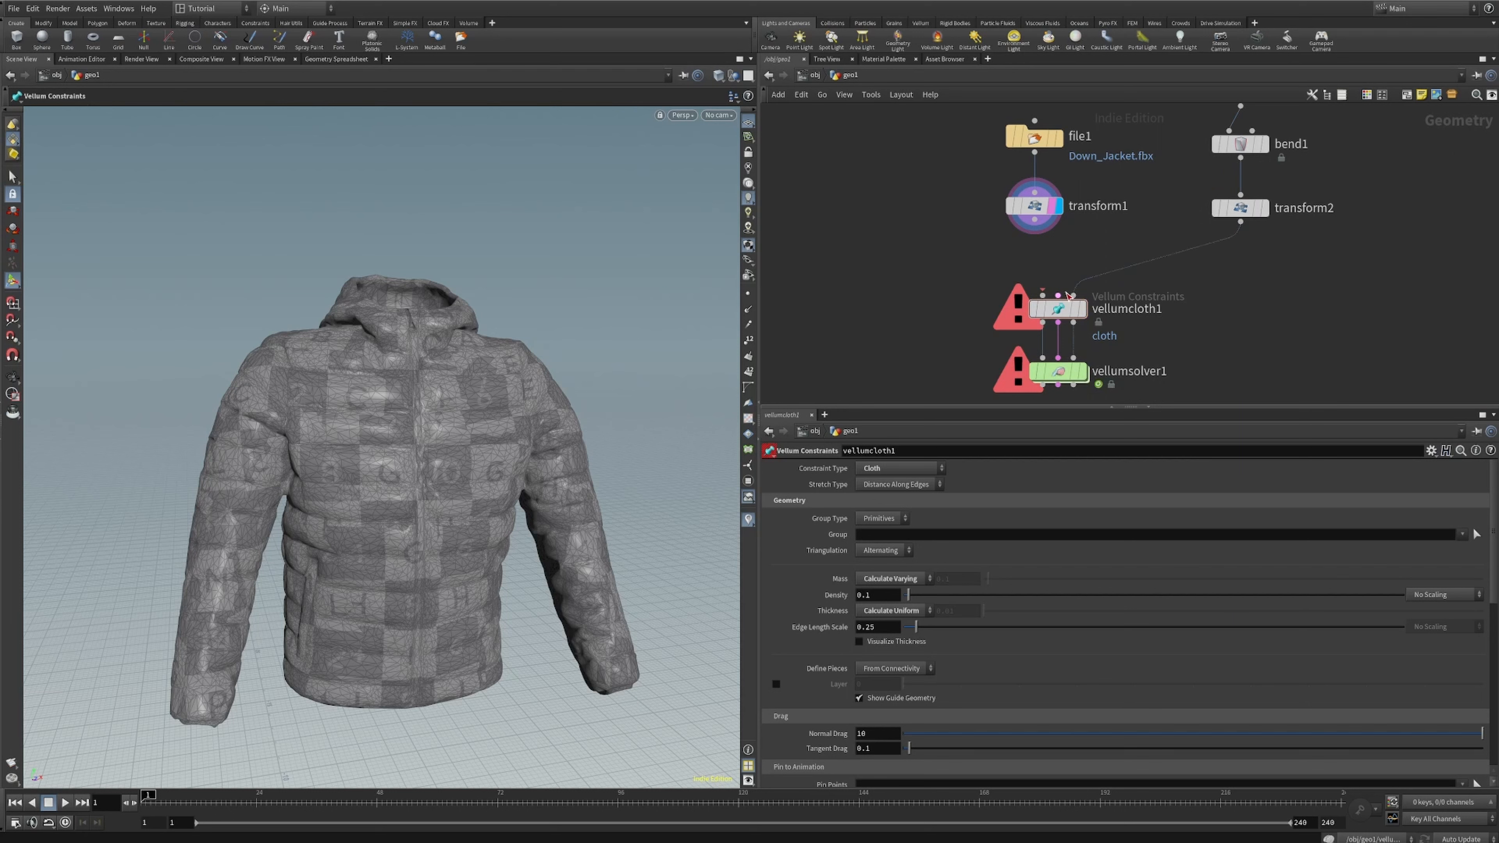
left_click_drag(1038, 227, 1043, 299)
mouse_move(1054, 306)
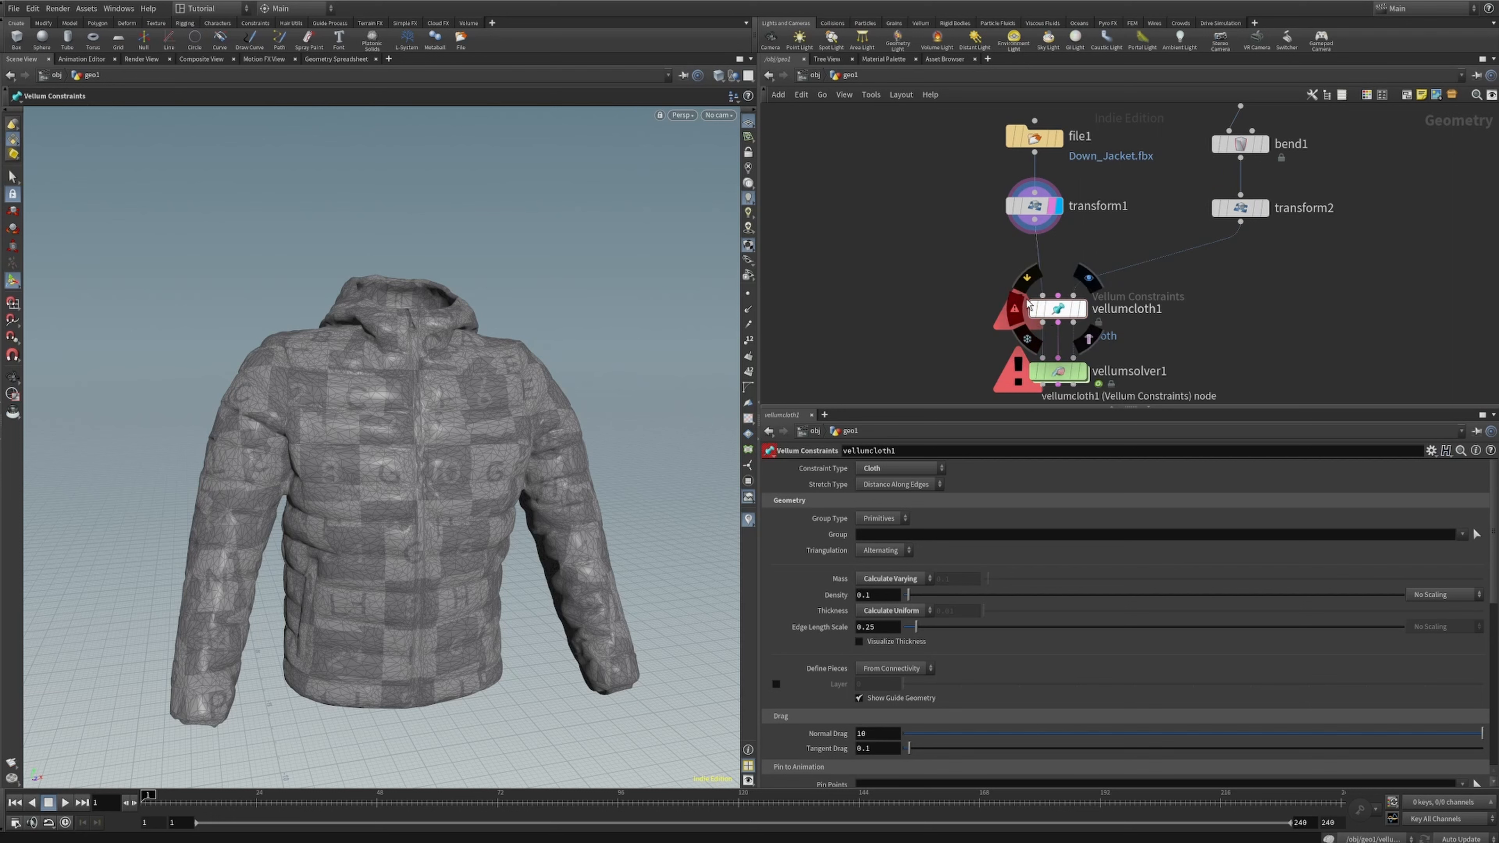
- Make the Vellum Solver the displayed node
scroll(1056, 308, "down", 2)
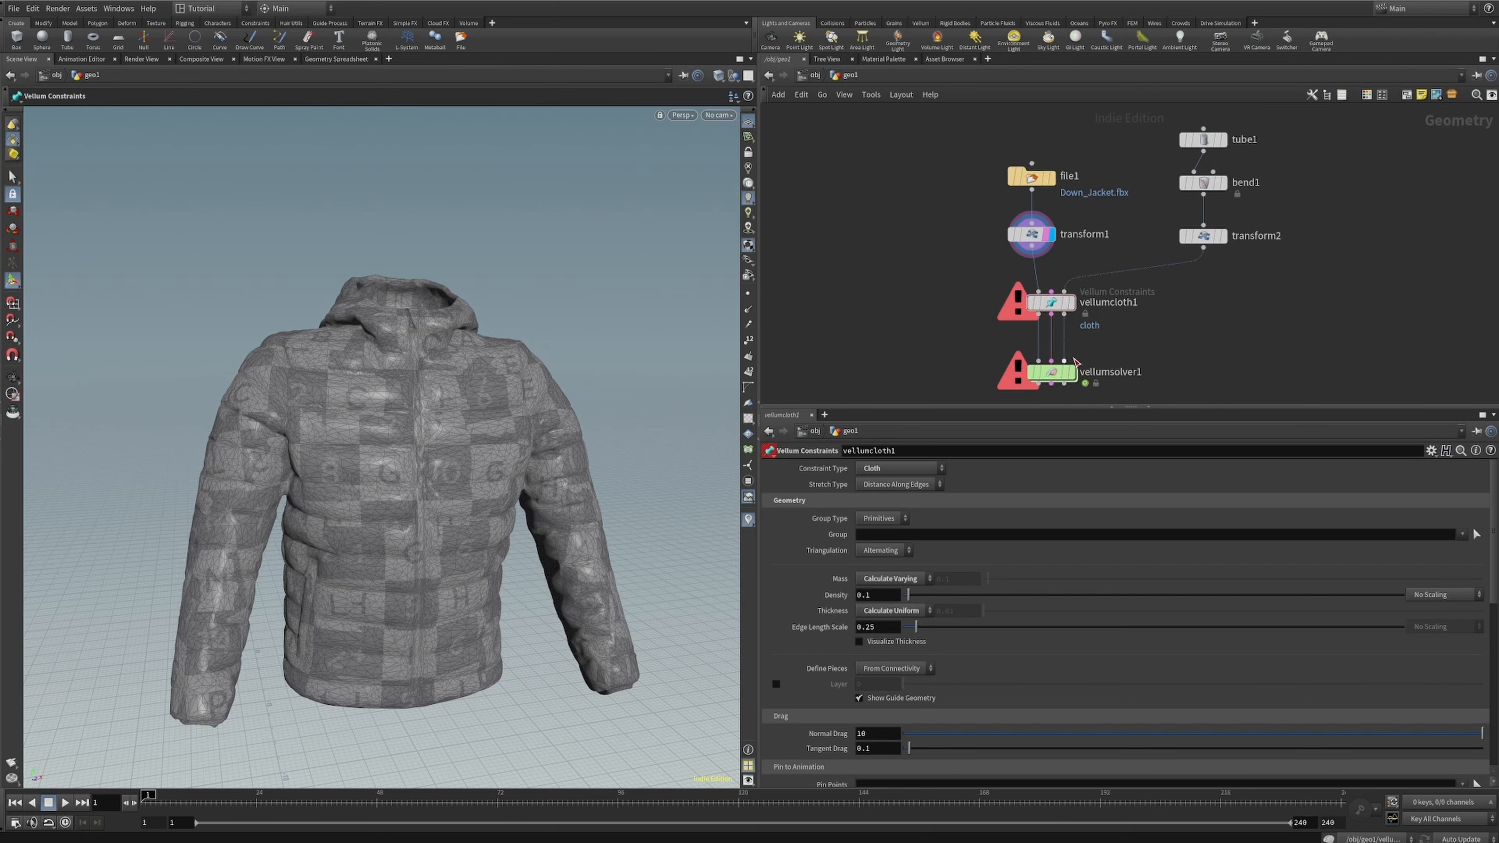
mouse_move(1072, 373)
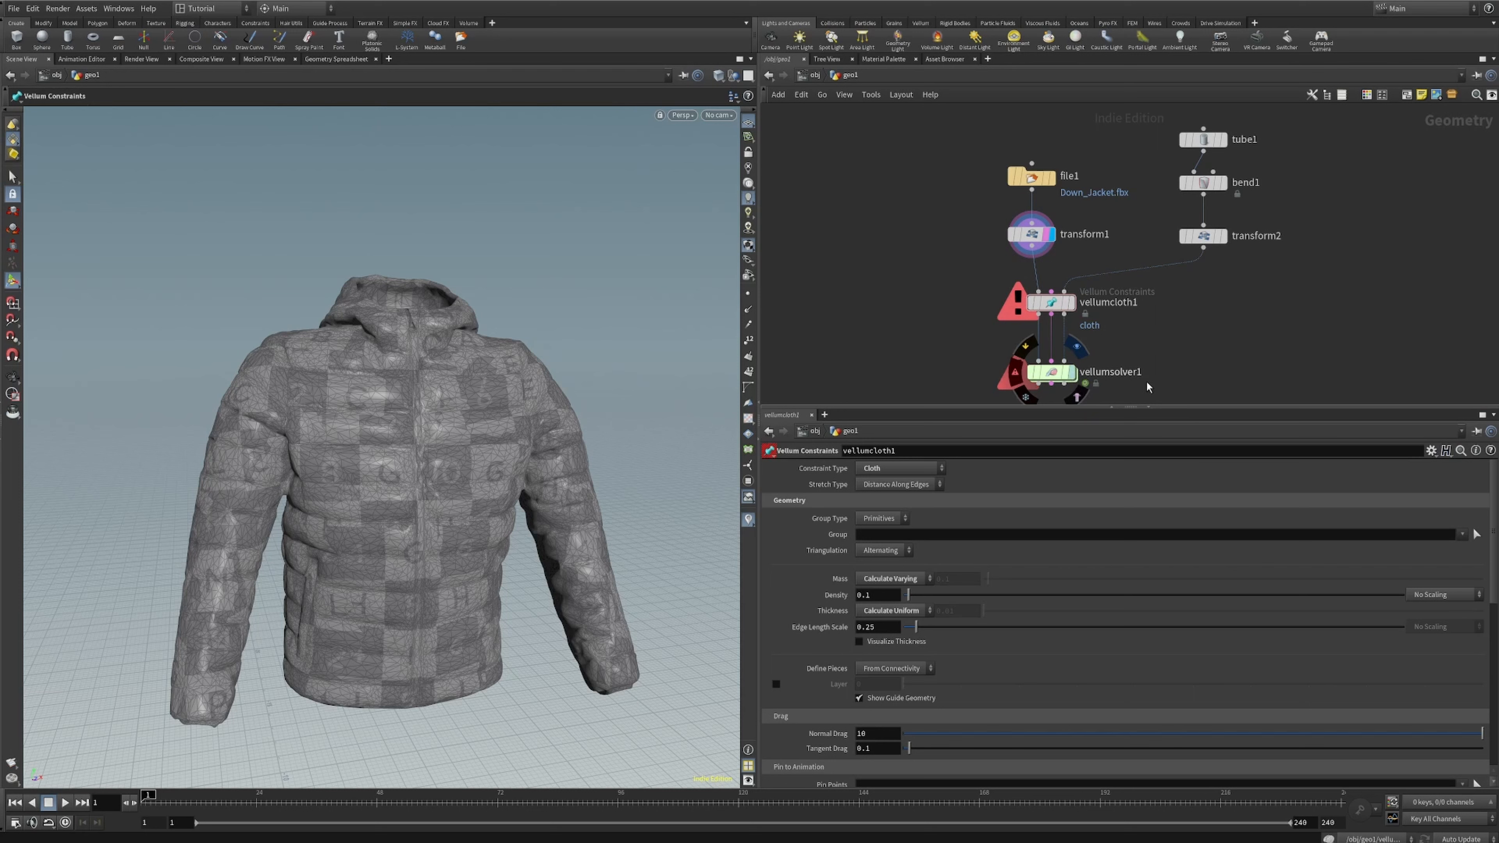
left_click(1070, 372)
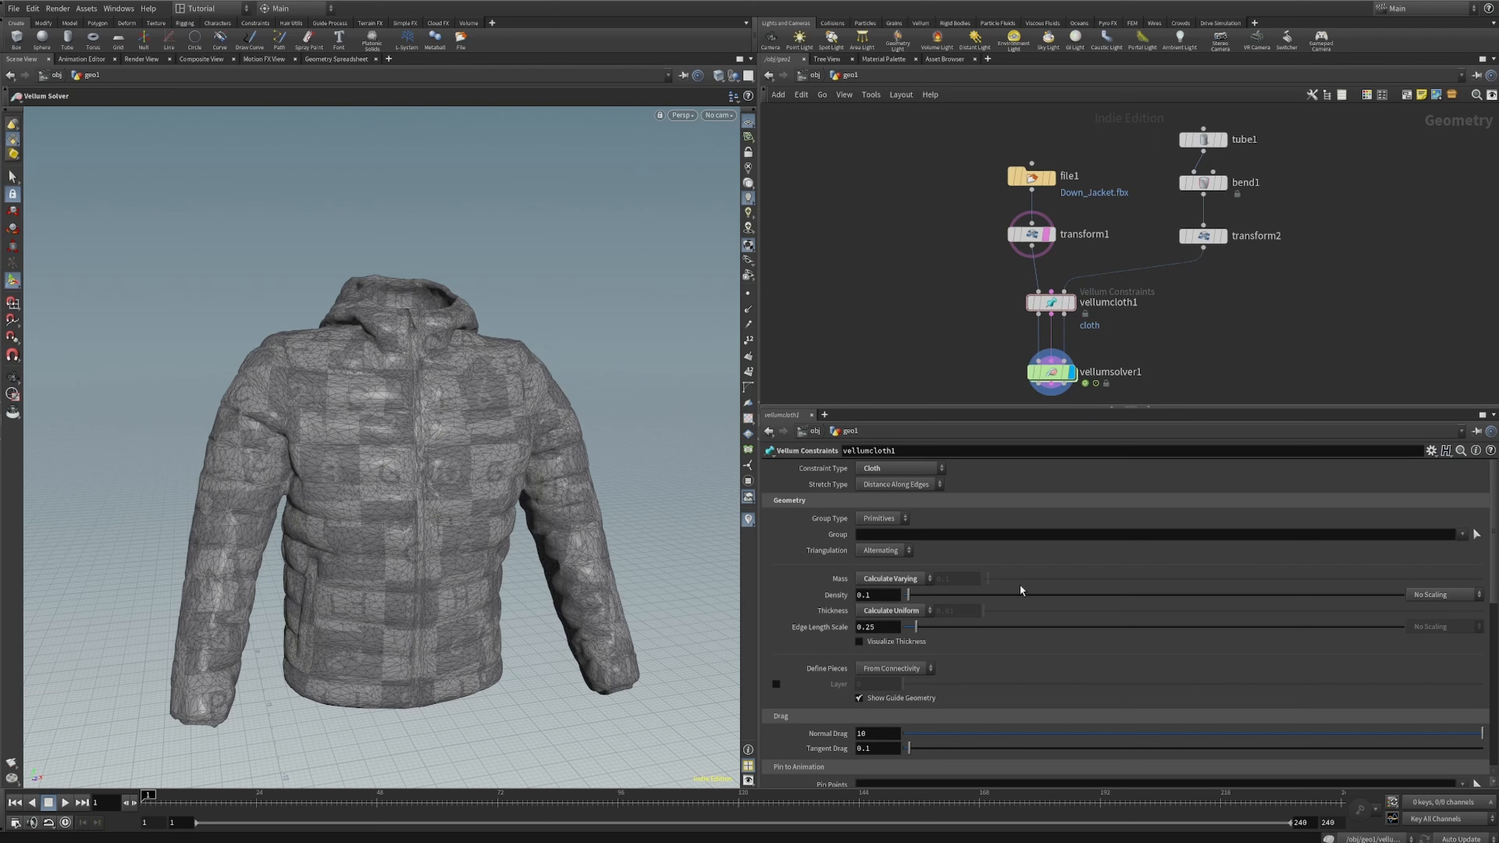
- Set the Vellum cloth node's stretch stiffness to 500
scroll(808, 661, "down", 1)
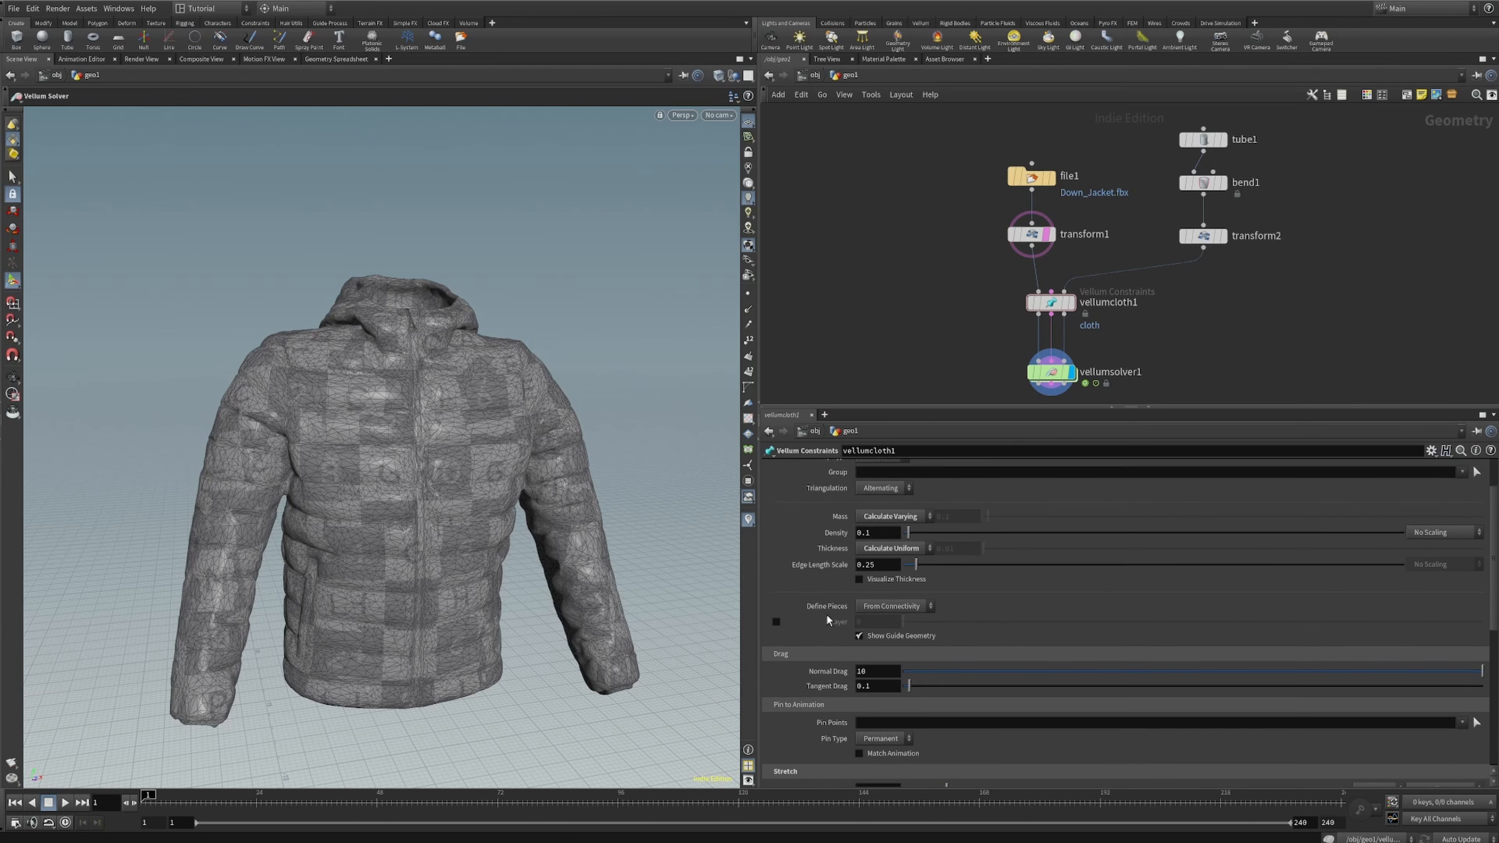
left_click(1048, 303)
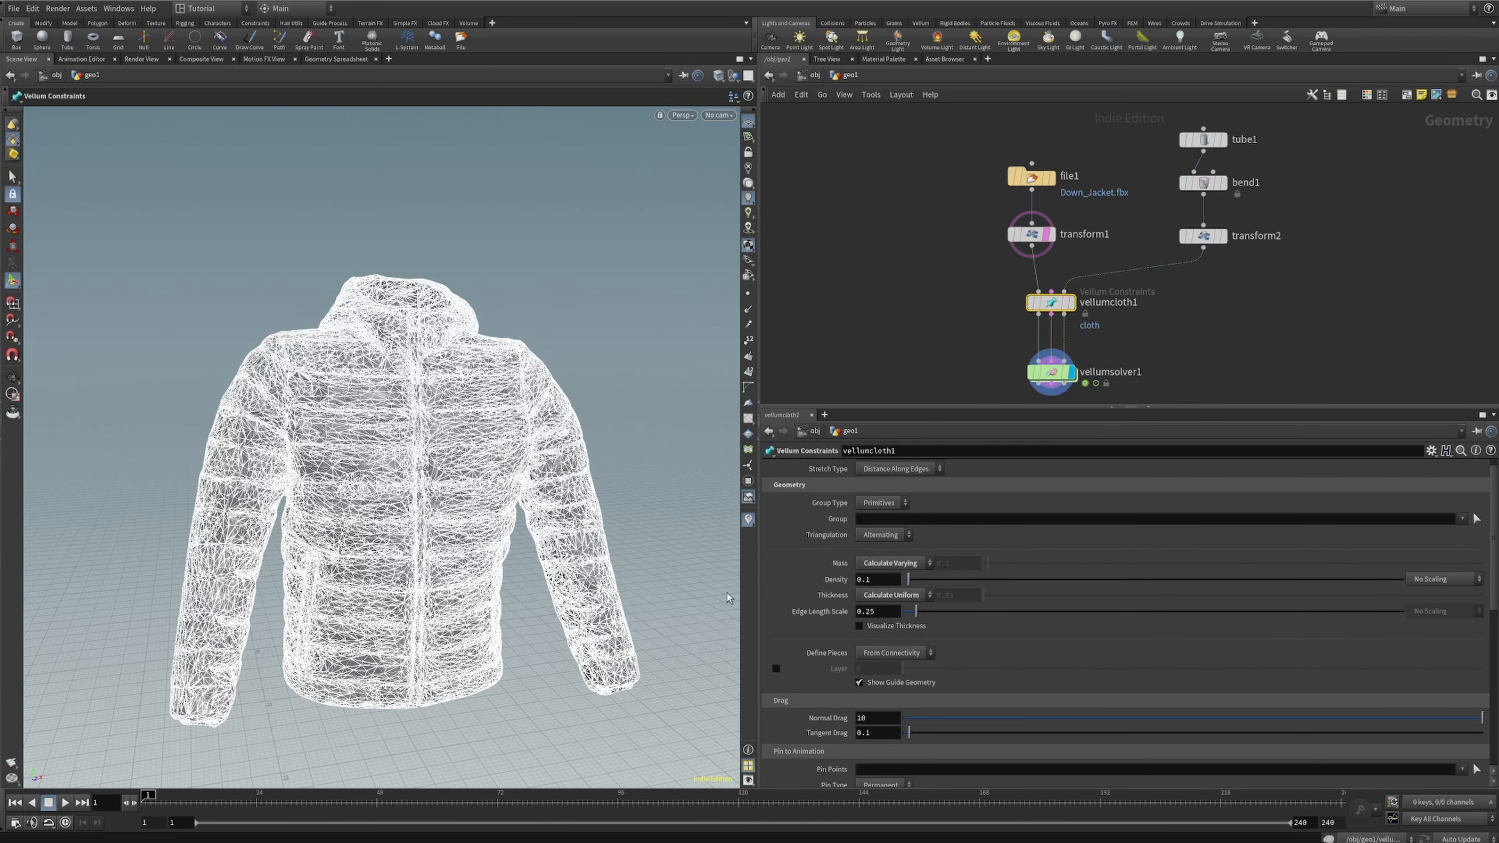
scroll(832, 608, "down", 5)
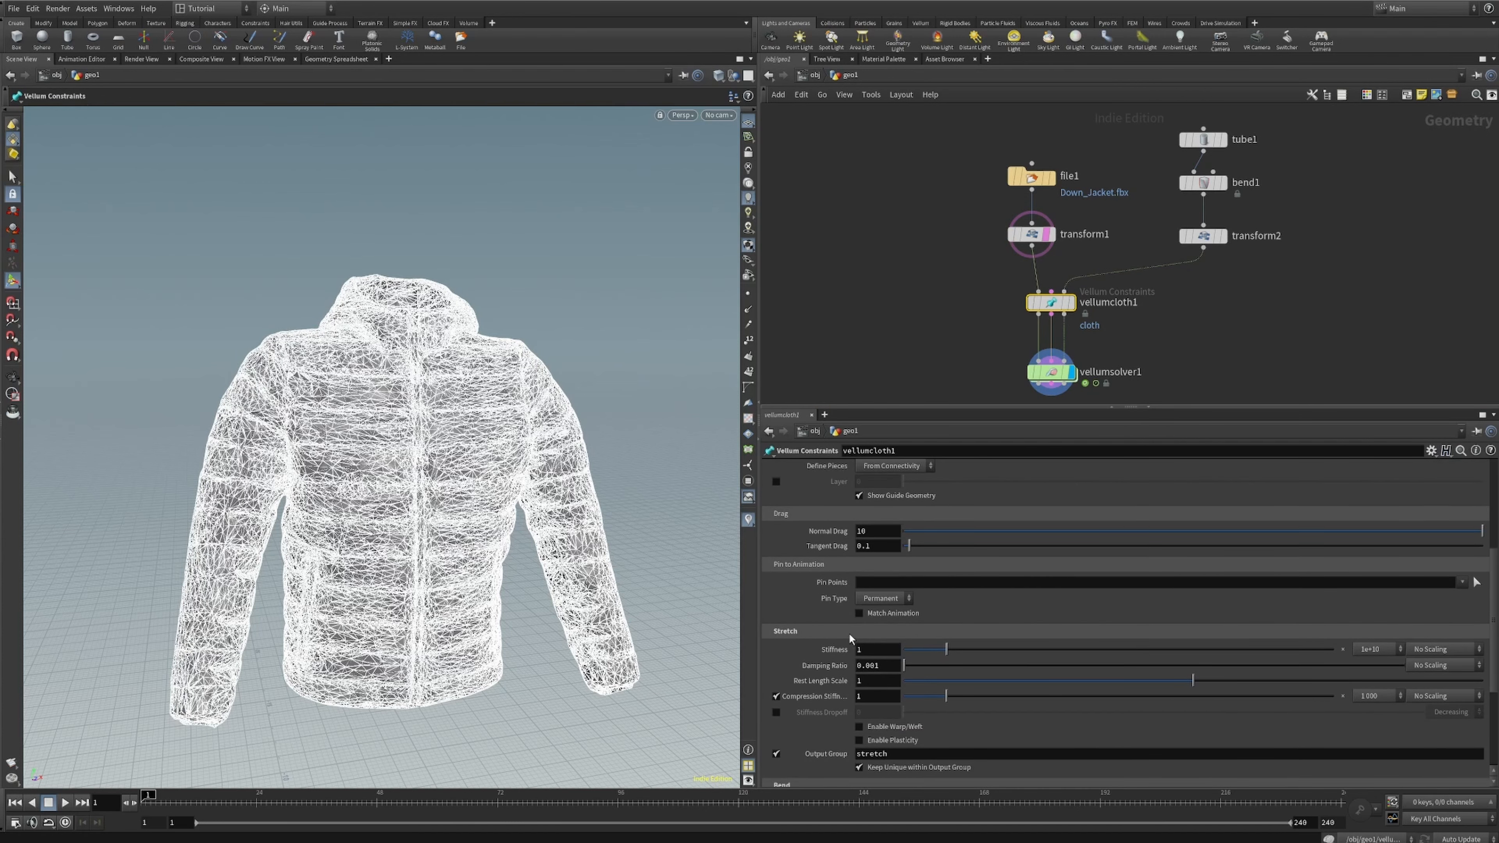
left_click(888, 649)
key("Return")
- Set the Vellum cloth node's bend stiffness to 25
scroll(875, 694, "down", 5)
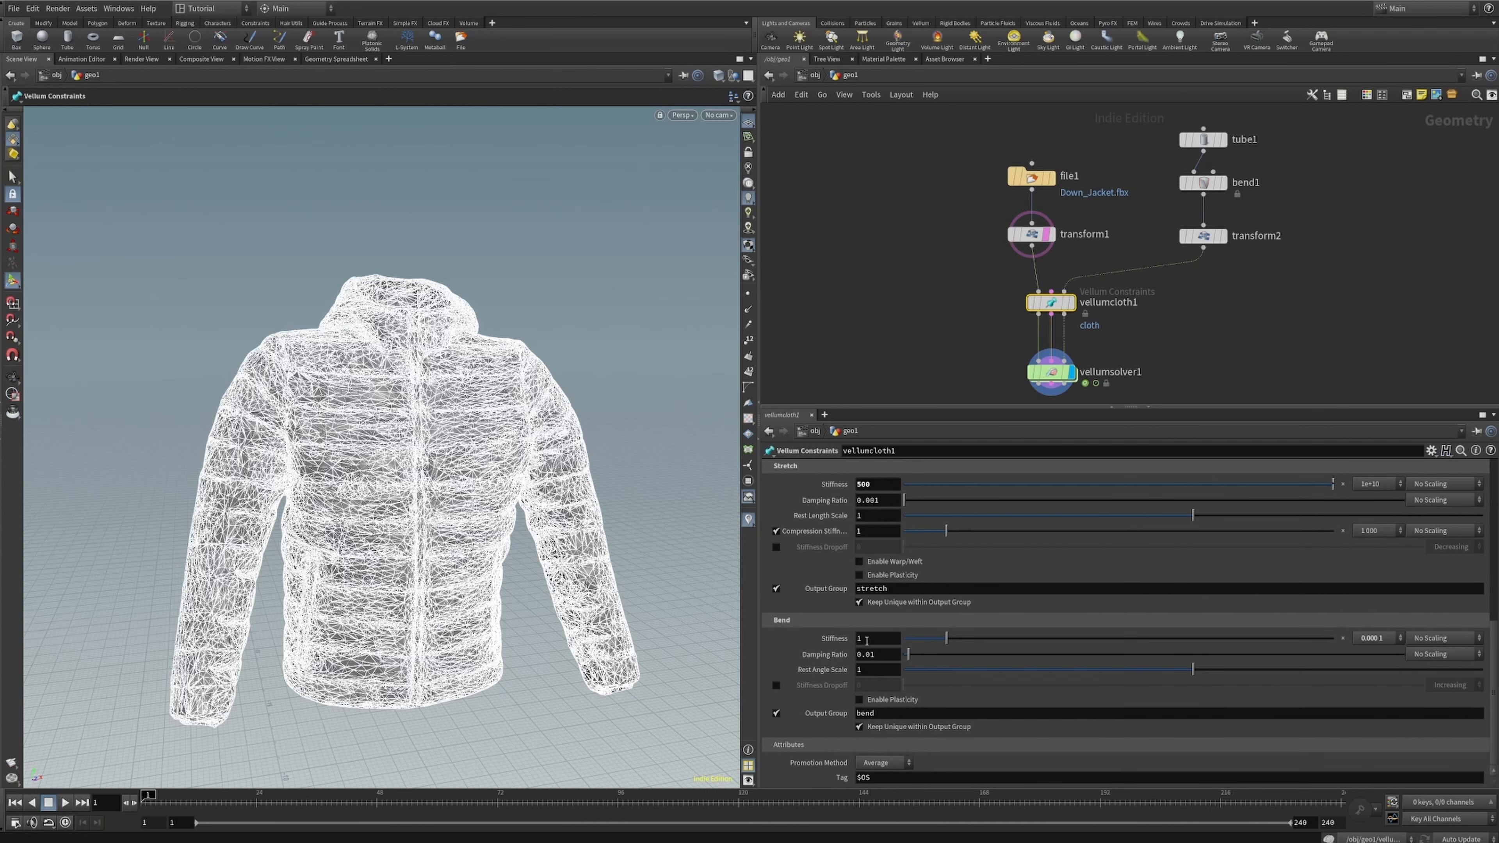
left_click(872, 639)
type("25")
key("Return")
- Set the Vellum Solver's simulation cache memory to 50000 MB
left_click(1061, 381)
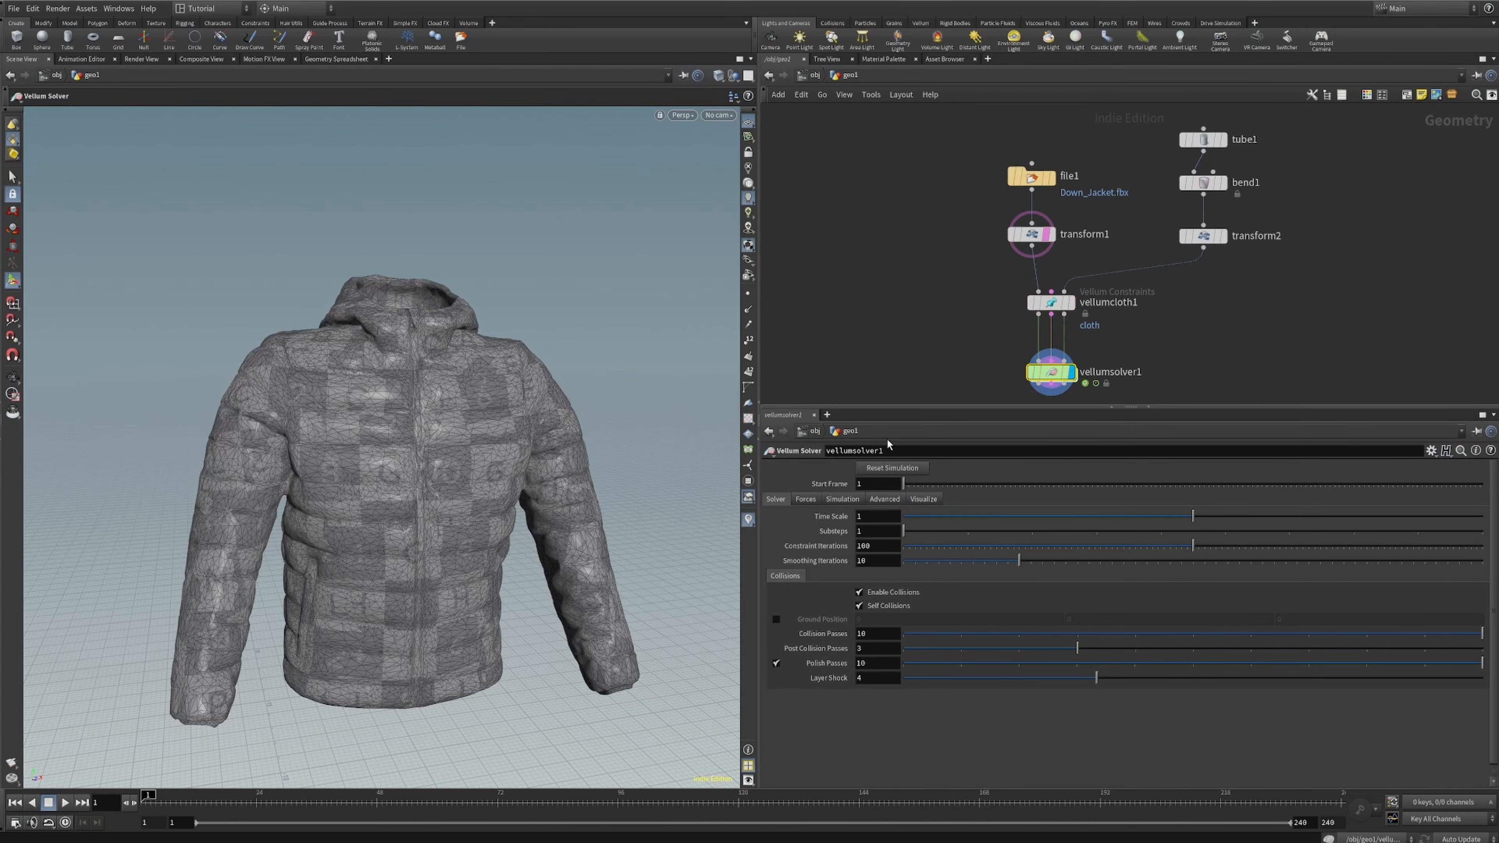
left_click(843, 499)
left_click(865, 516)
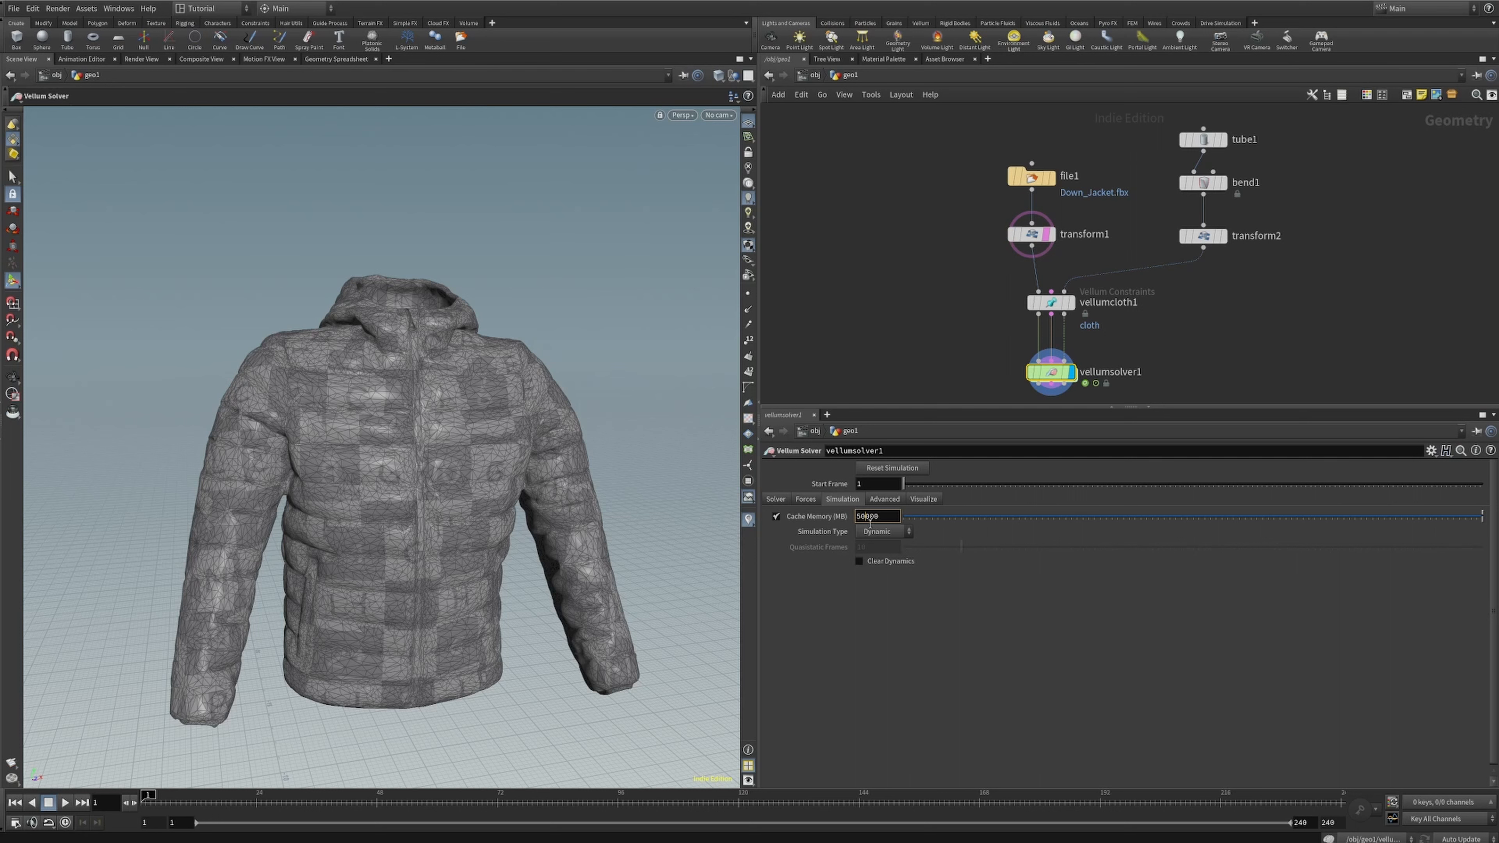
key("Return")
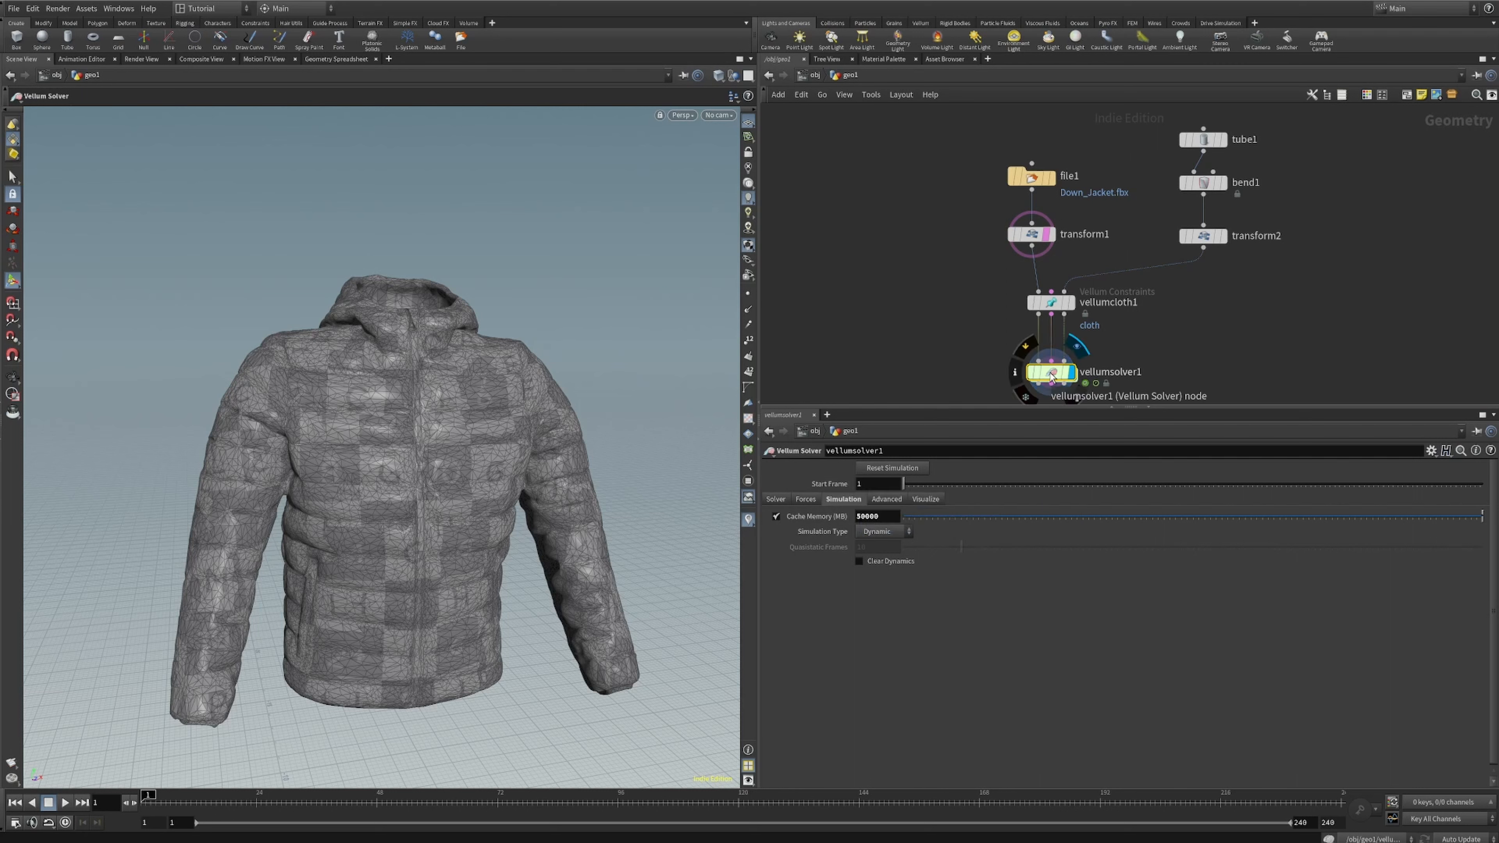
- Return to the solver's main settings, toggle real-time playback and play the cloth simulation
left_click(776, 499)
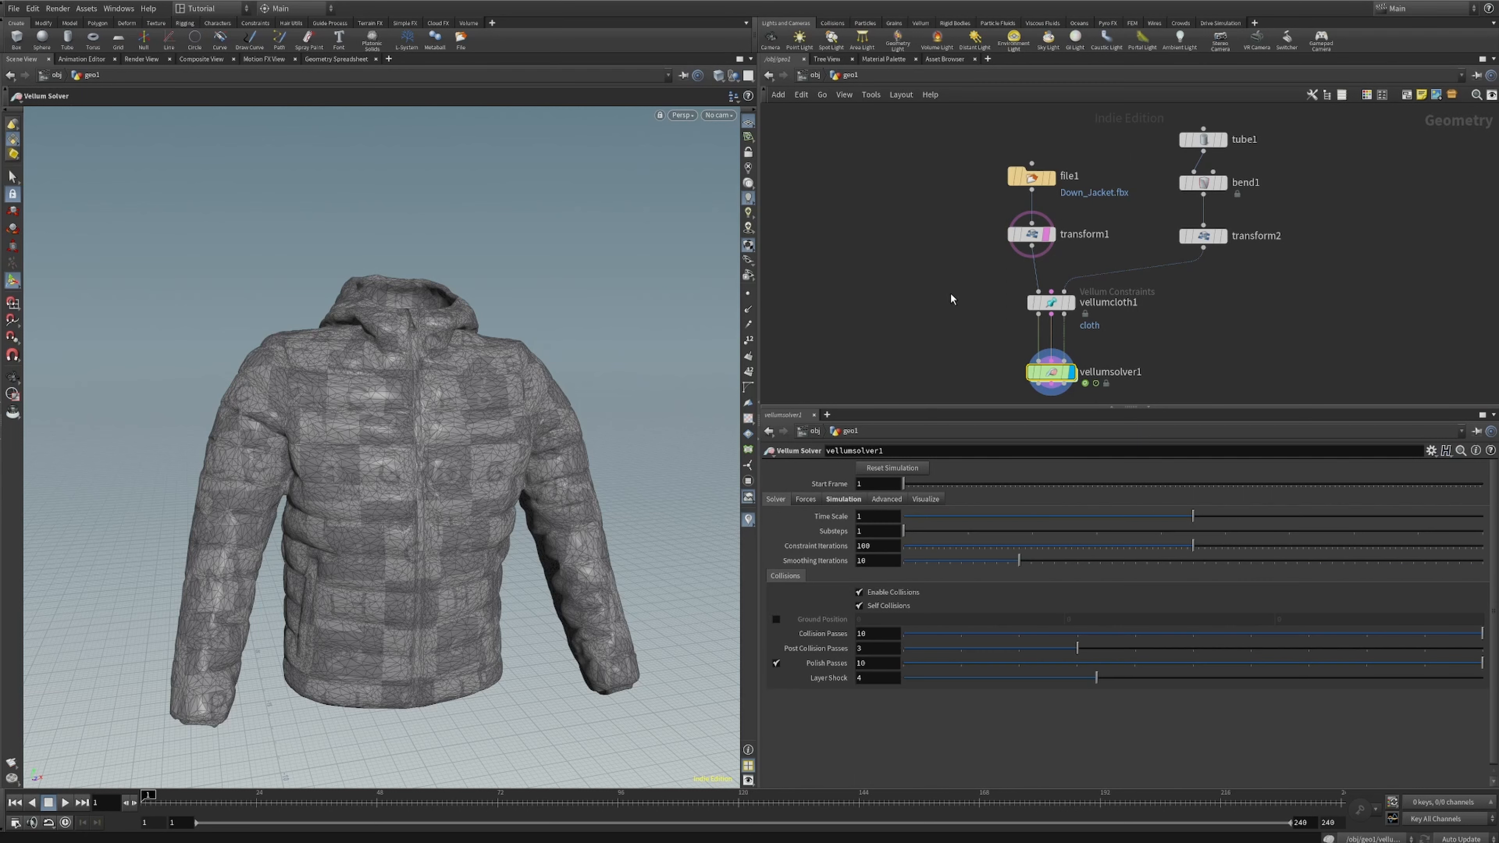
left_click(65, 823)
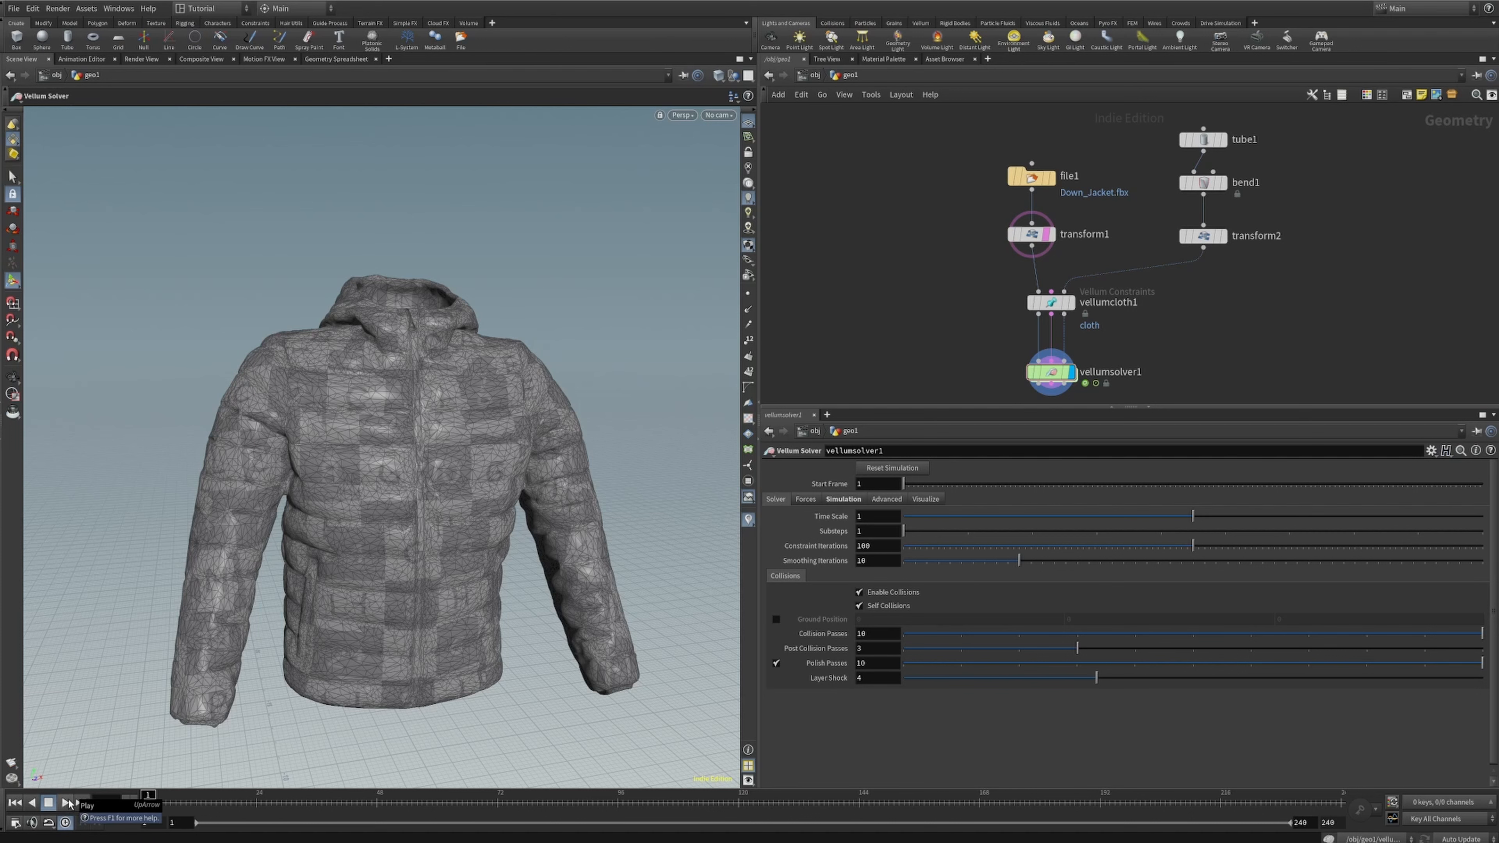
left_click(65, 802)
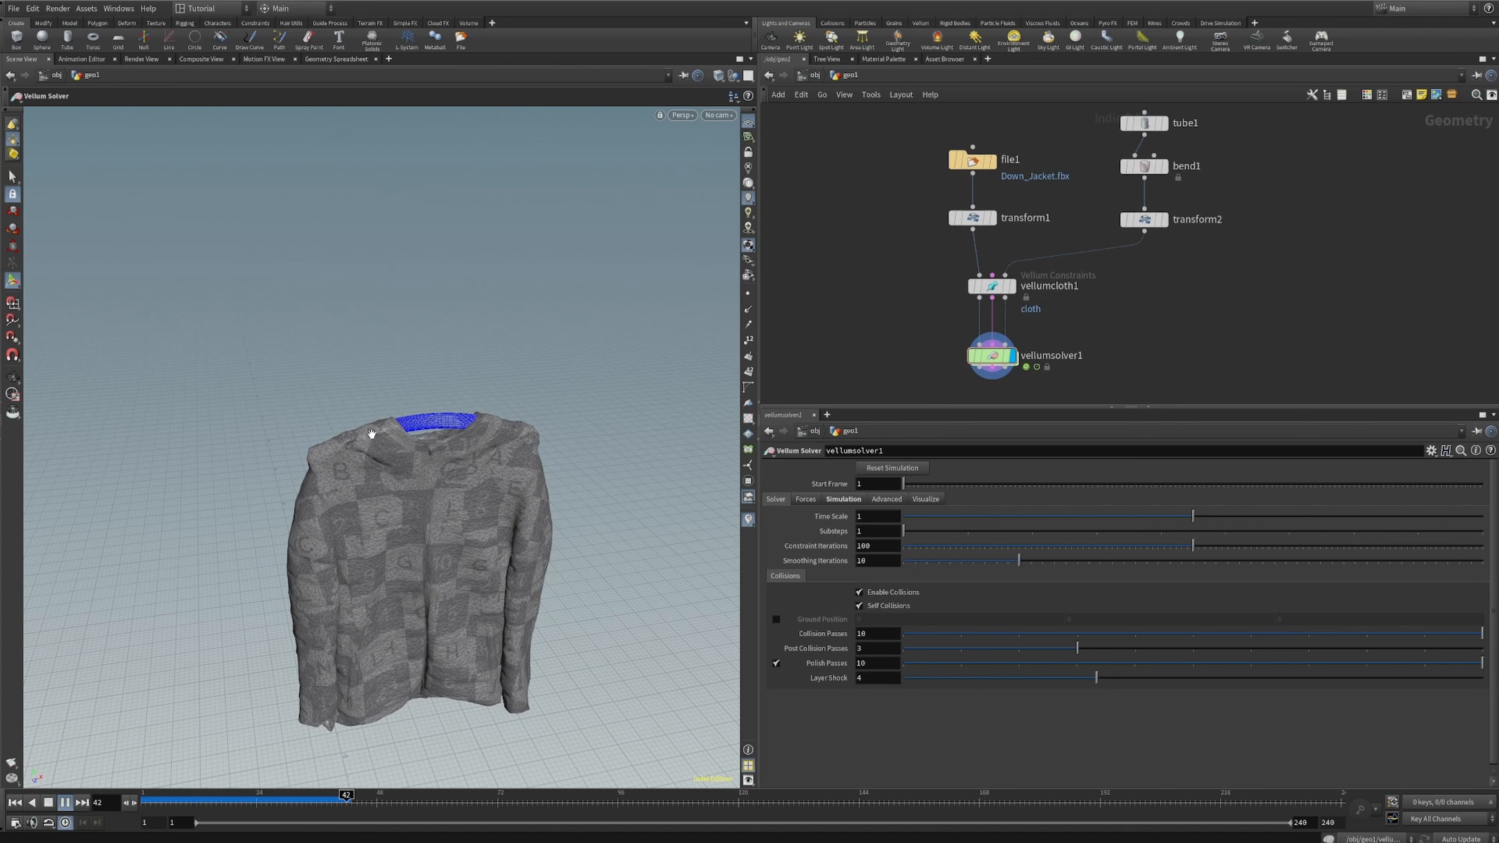
- Stop the simulation, examine the draped jacket's shoulders and collar up close, and return to the first frame
right_click_drag(368, 436, 495, 418, "alt")
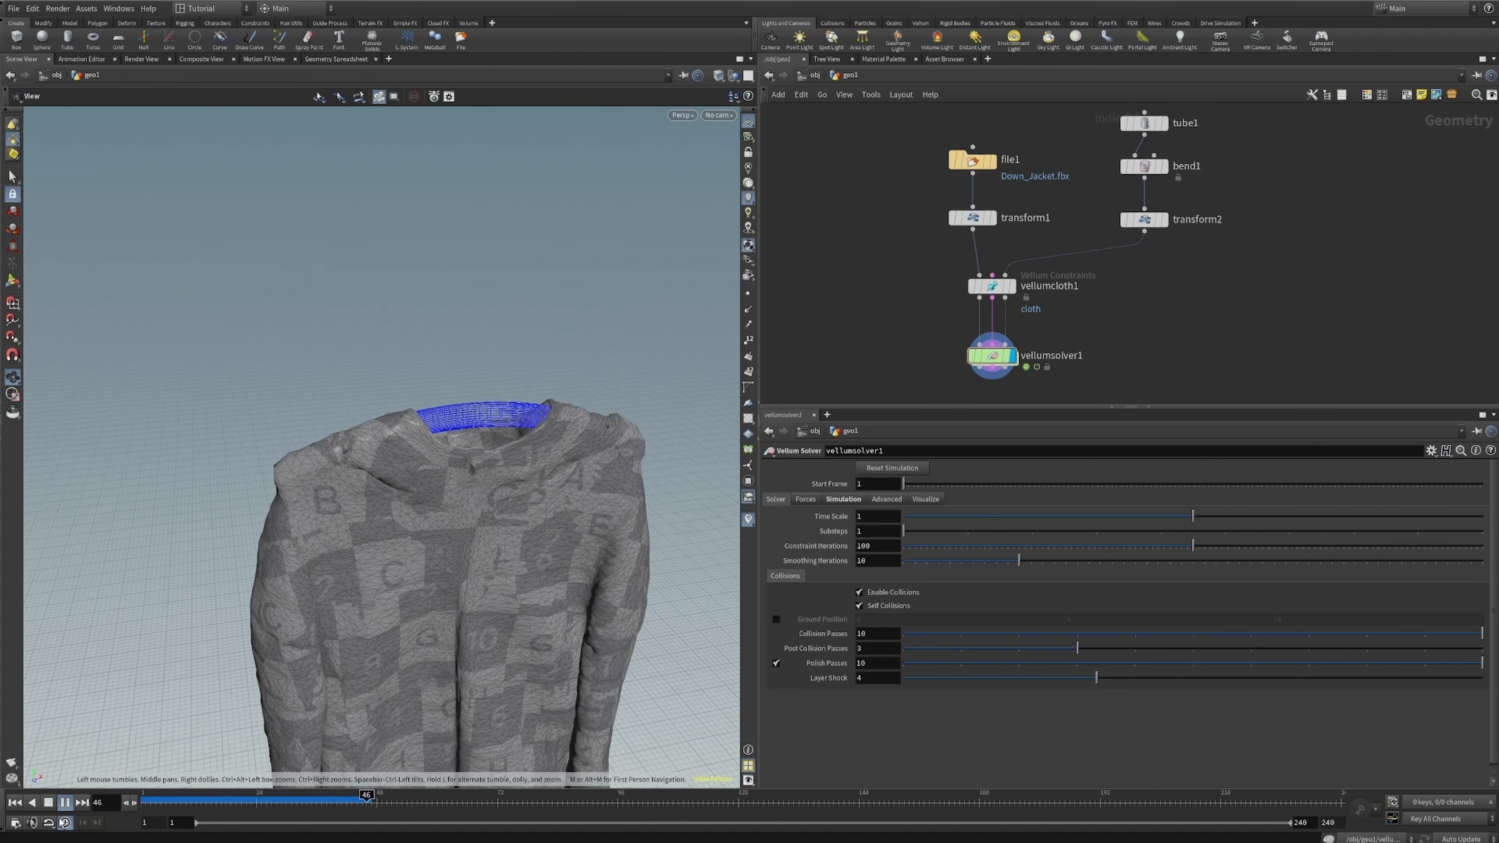
left_click(48, 802)
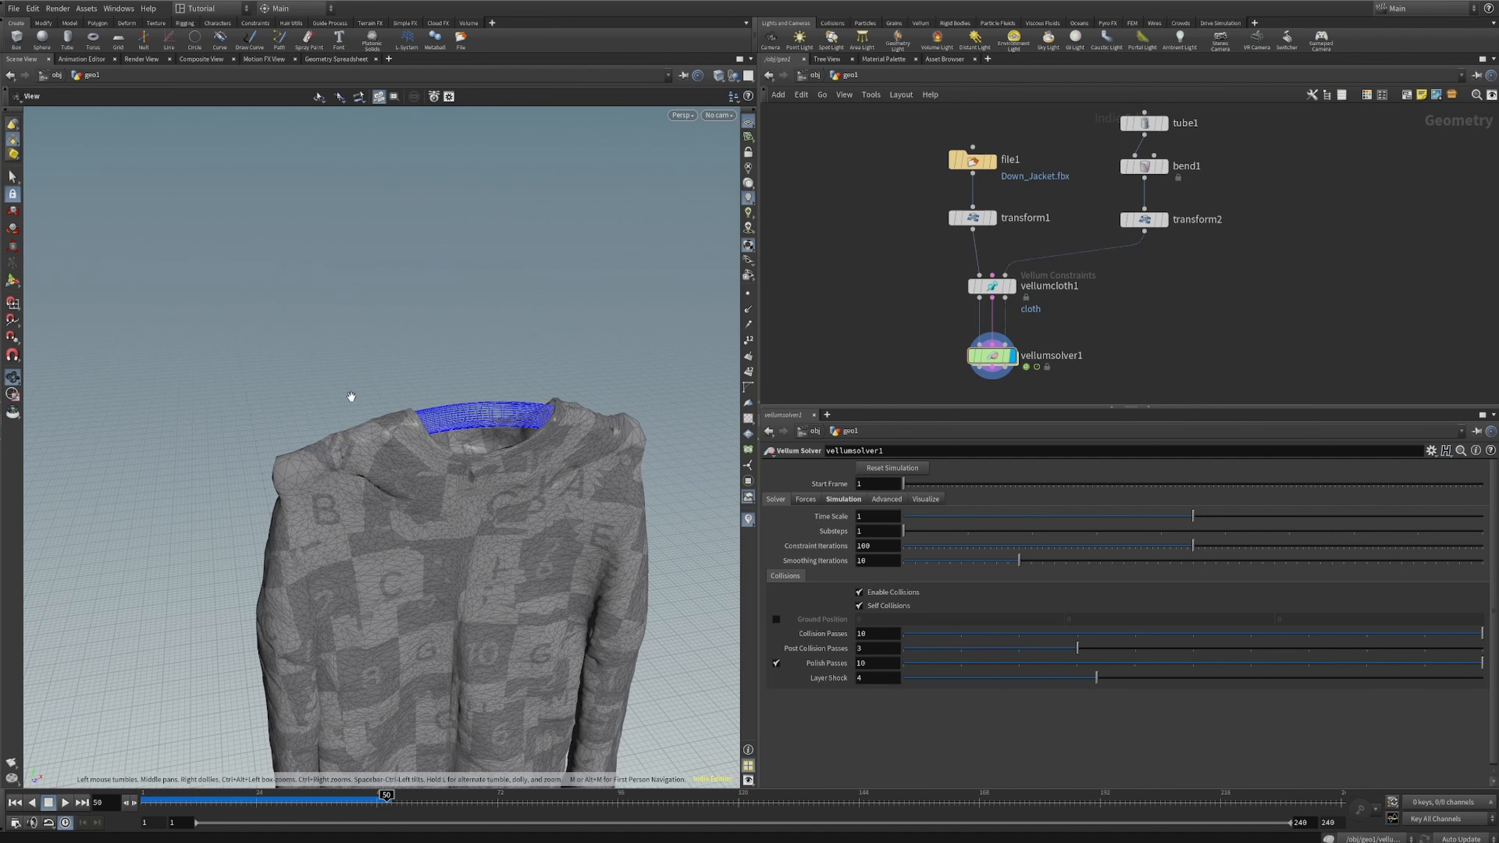
right_click_drag(351, 398, 135, 810, "alt")
left_click_drag(328, 342, 372, 348, "alt")
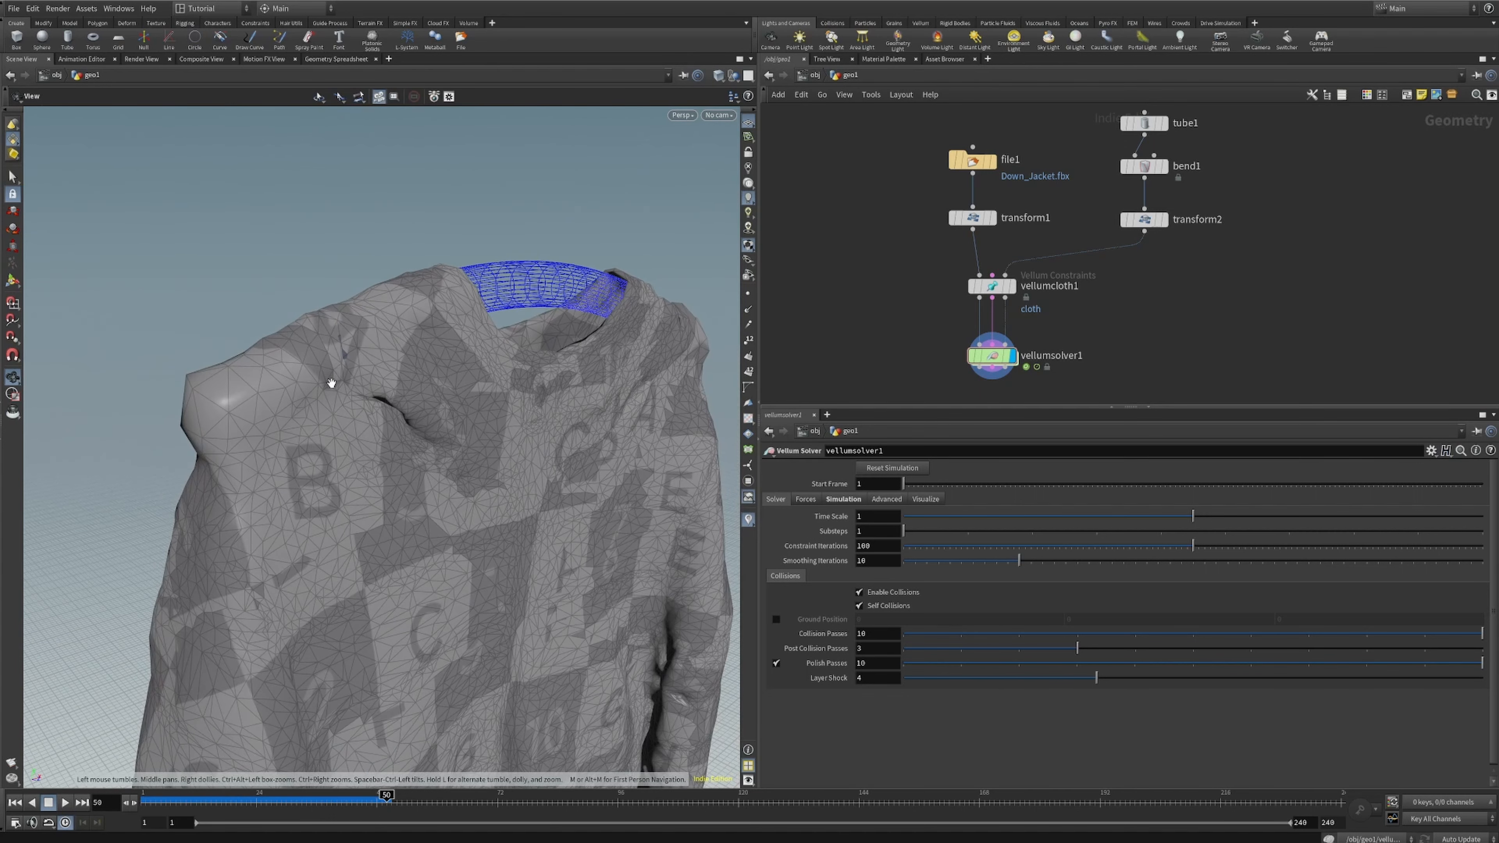
right_click_drag(363, 360, 482, 479, "alt")
mouse_move(482, 479)
left_mouse_down("alt")
mouse_move(389, 468)
mouse_move(485, 462)
left_mouse_up("alt")
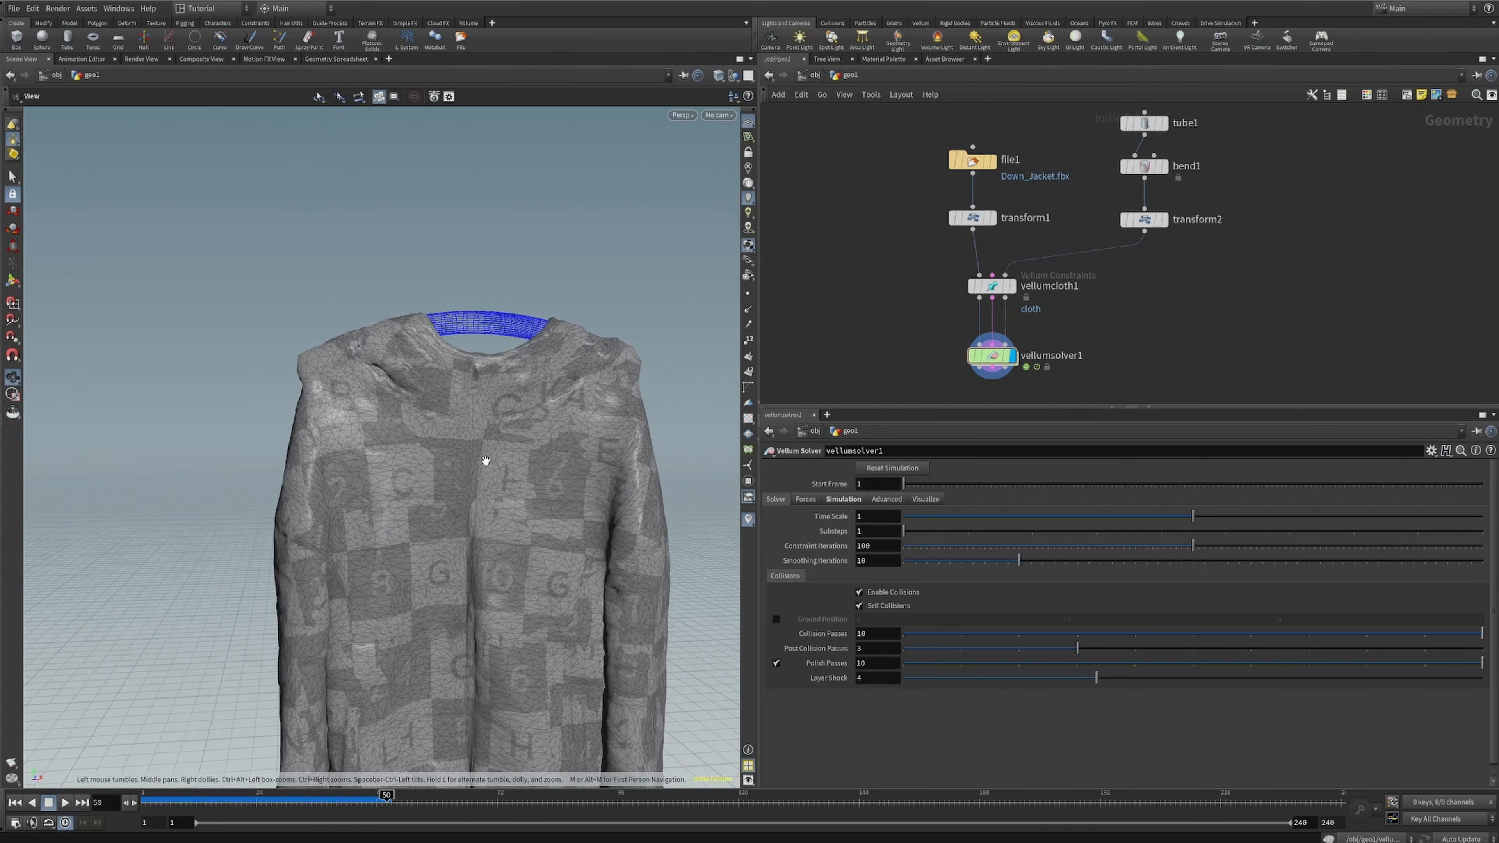
middle_click_drag(485, 462, 368, 384, "alt")
right_click_drag(455, 445, 460, 502, "alt")
mouse_move(460, 502)
left_mouse_down("alt")
mouse_move(395, 495)
mouse_move(485, 495)
left_mouse_up("alt")
key("Return")
left_click(16, 804)
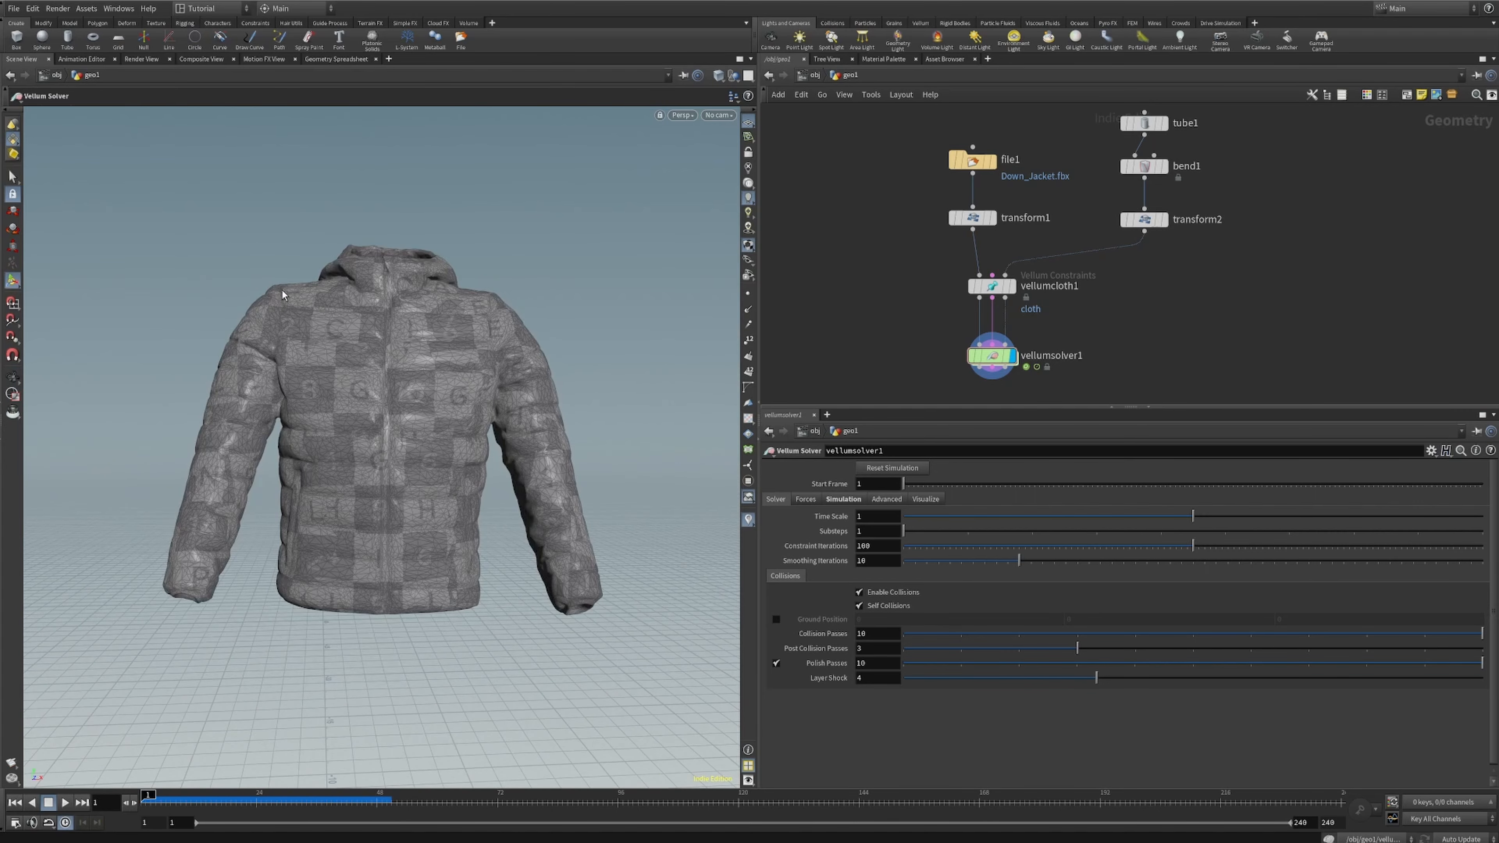
- Insert a Remesh node between transform1 and vellumcloth1, and shift the jacket's file, transform and remesh nodes away from the tube branch
middle_click_drag(501, 304, 510, 413, "alt")
right_click_drag(421, 375, 514, 348, "alt")
left_click_drag(514, 348, 472, 431, "alt")
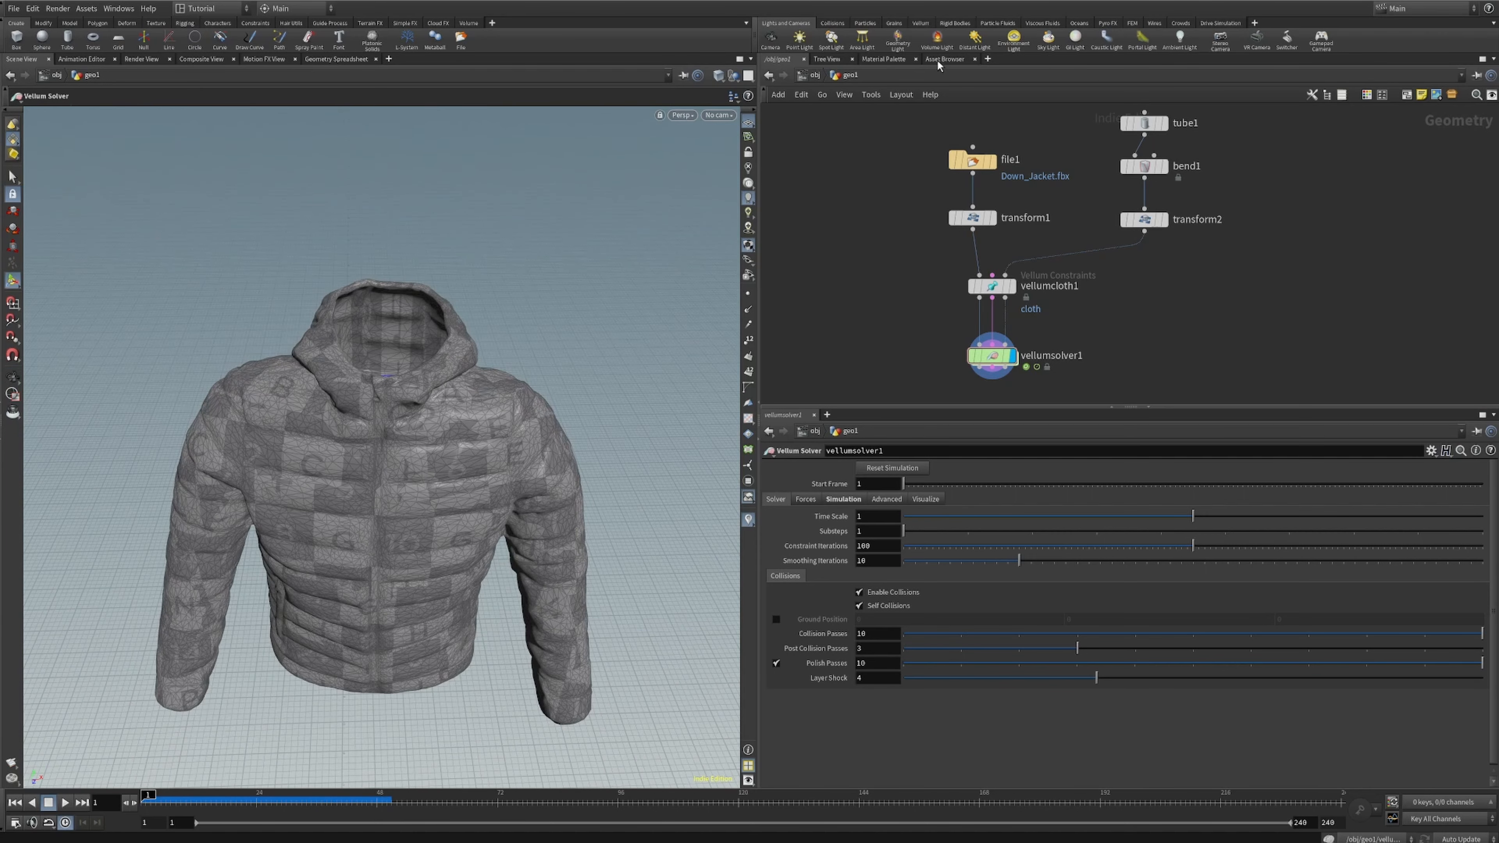
key("Tab")
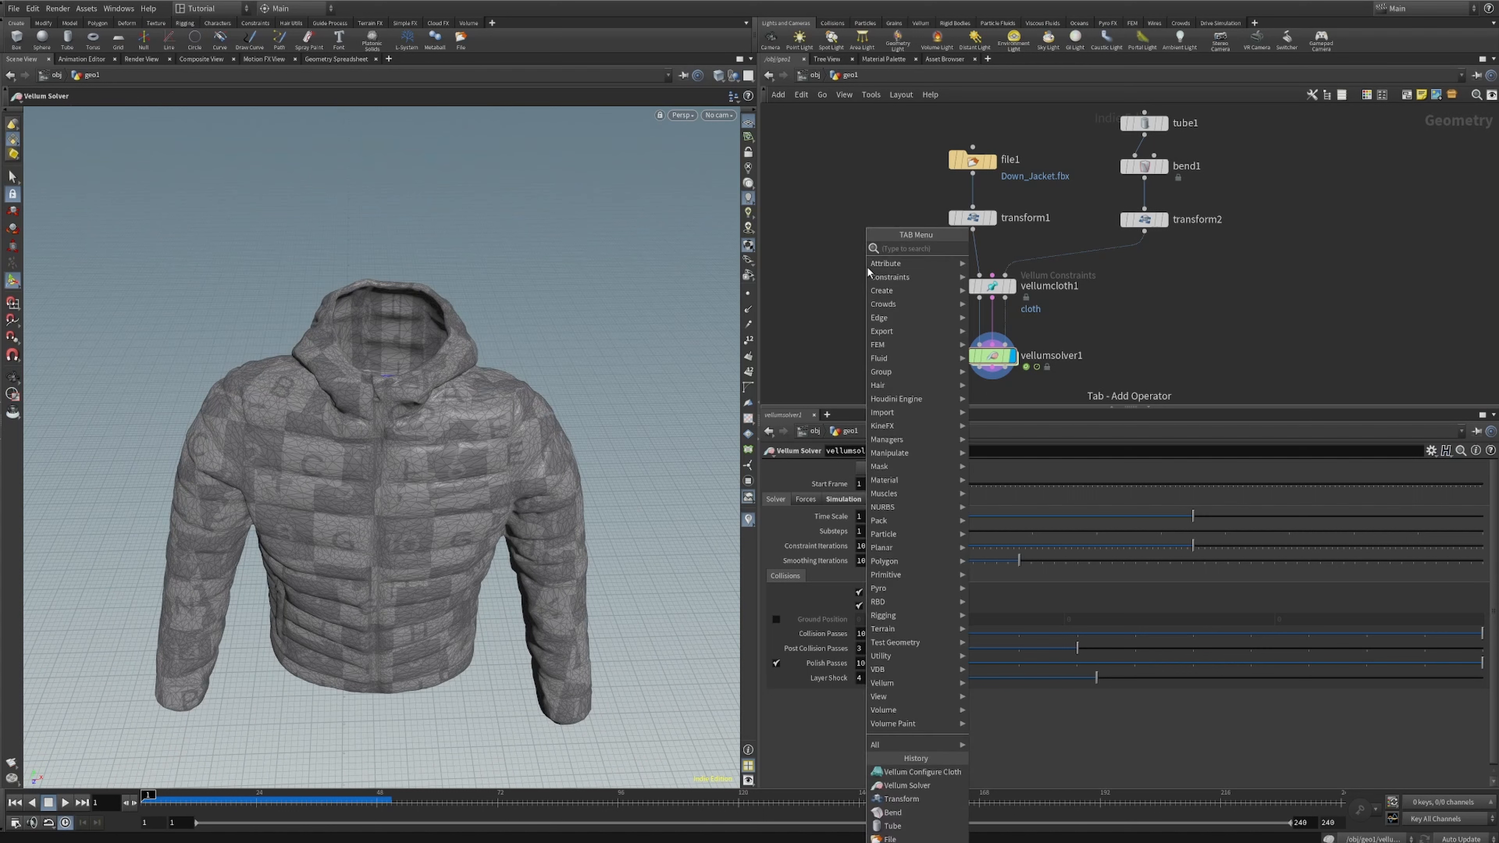
type("rem")
key("Return")
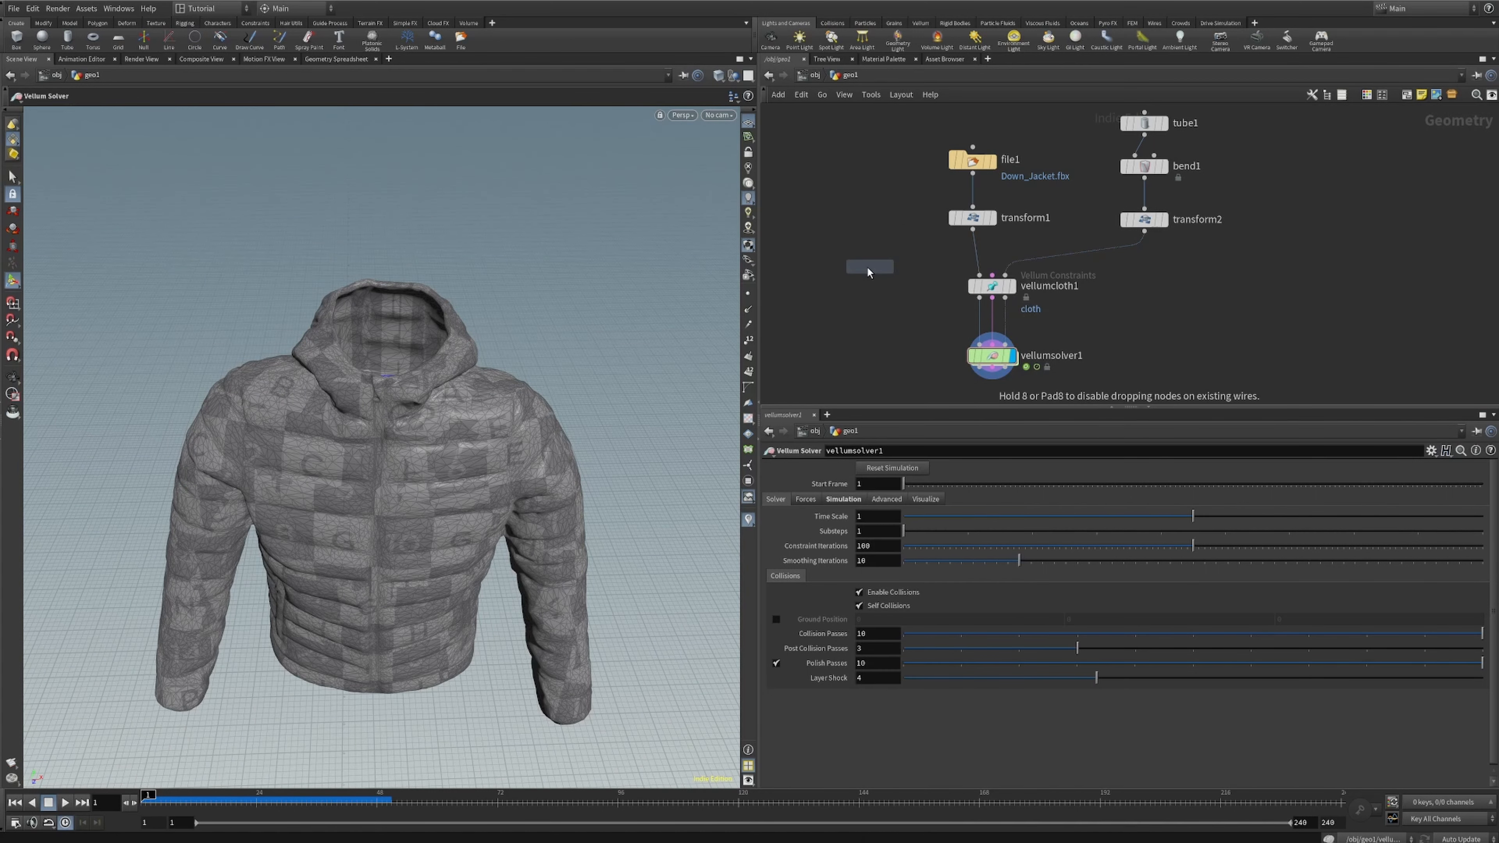
left_click(863, 270)
left_click_drag(863, 270, 978, 252)
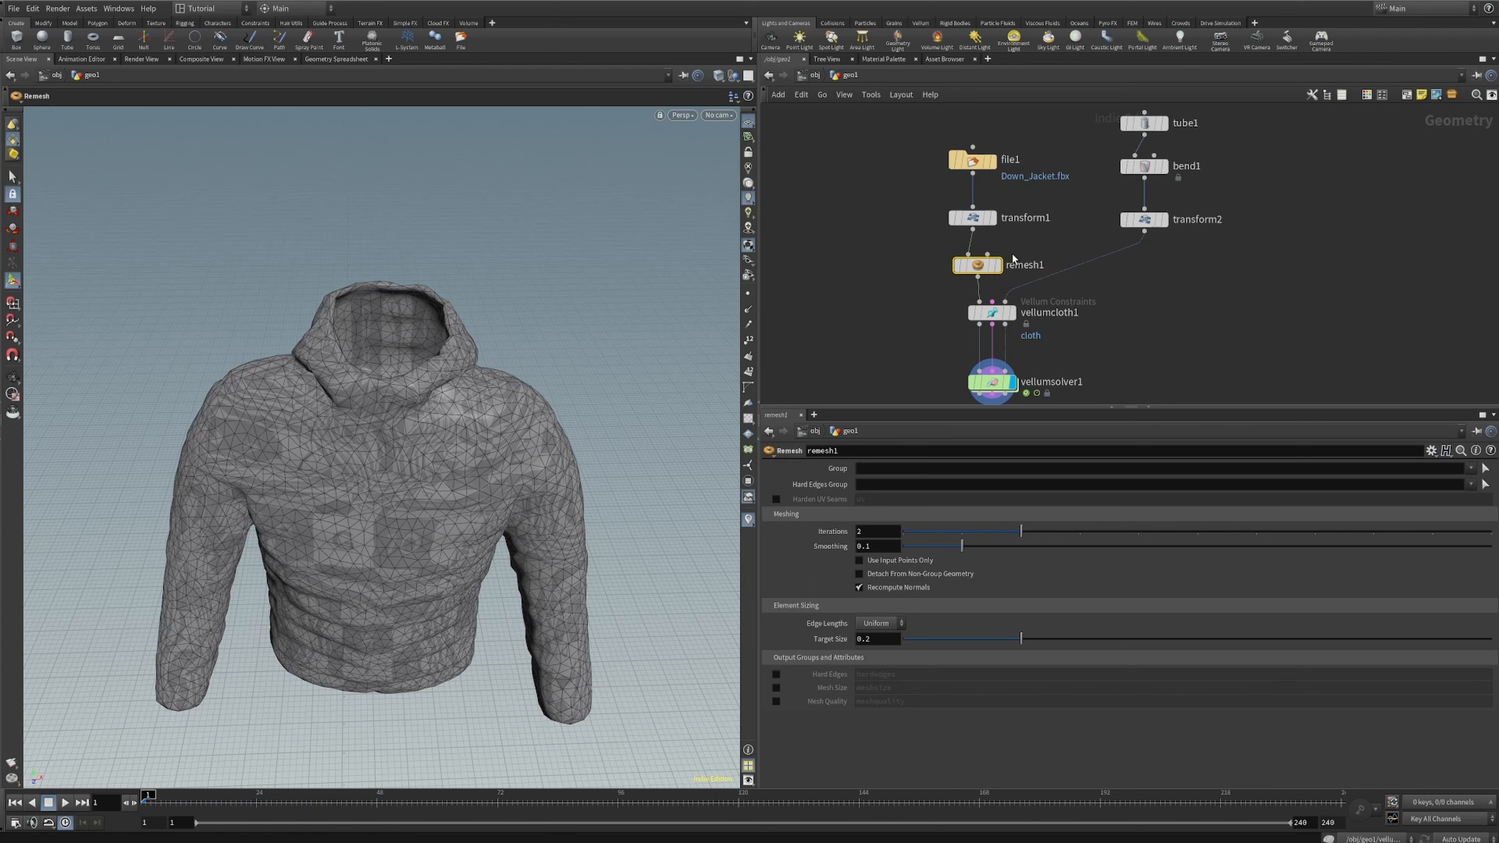
left_click_drag(883, 282, 935, 157)
left_click(940, 265)
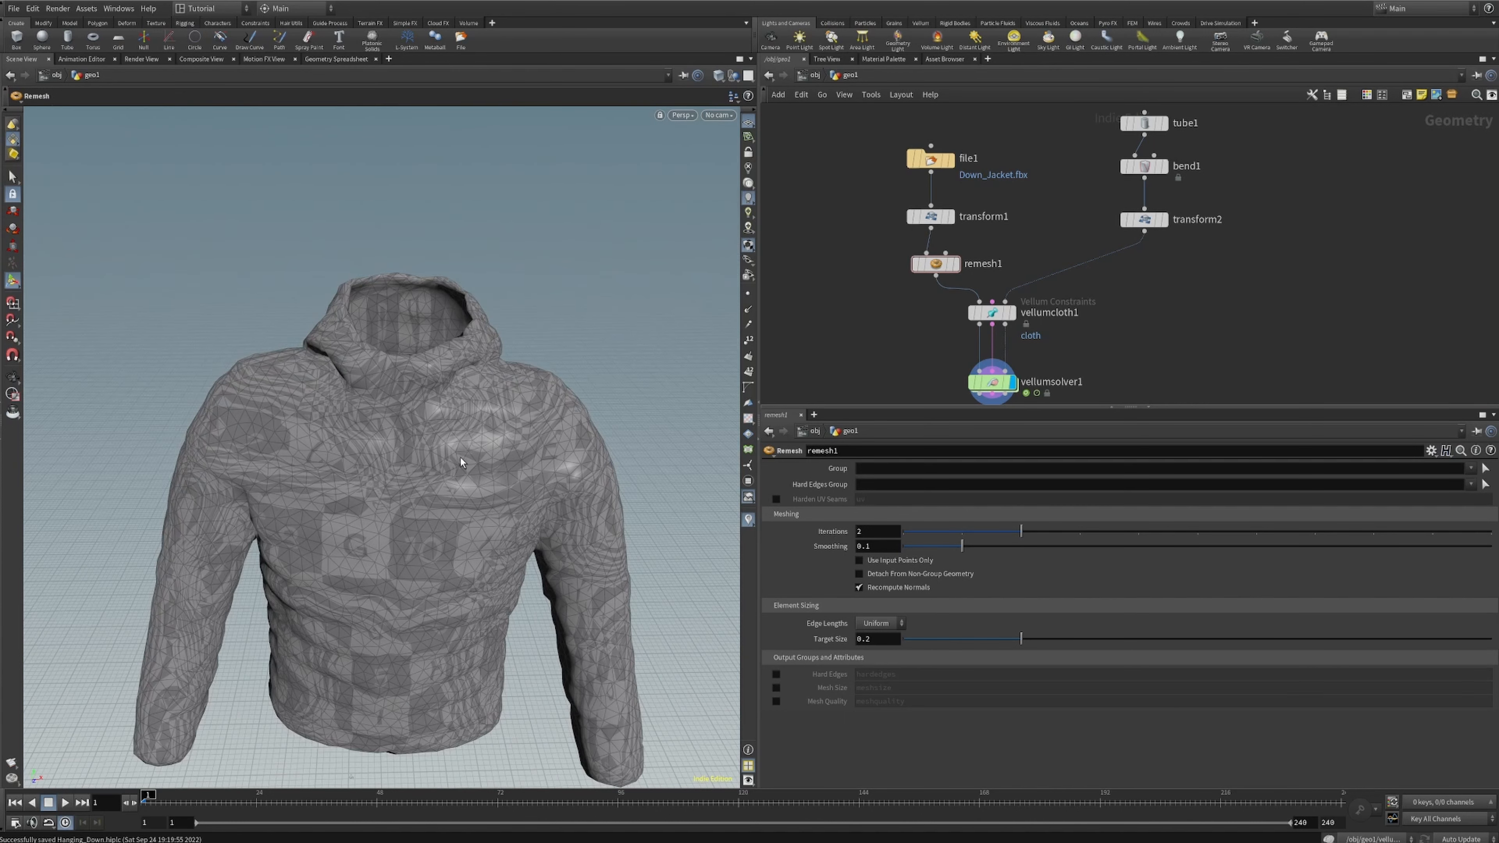
- Set the Remesh node's target size to 0.1 and check the denser jacket mesh
left_click(877, 646)
type("1")
key("Return")
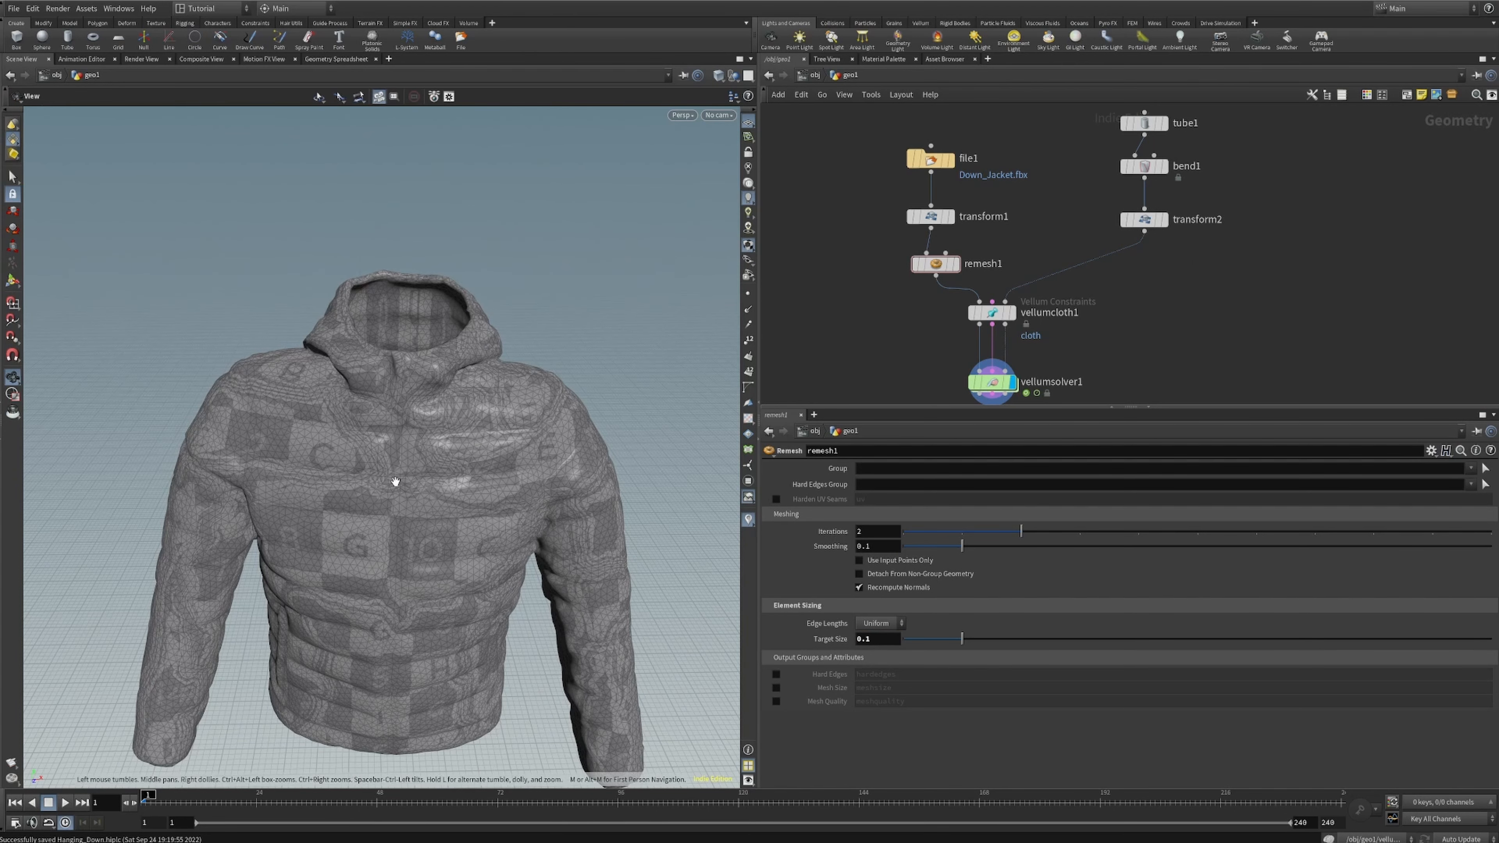
left_click_drag(395, 482, 400, 448, "alt")
right_click_drag(400, 448, 456, 608, "alt")
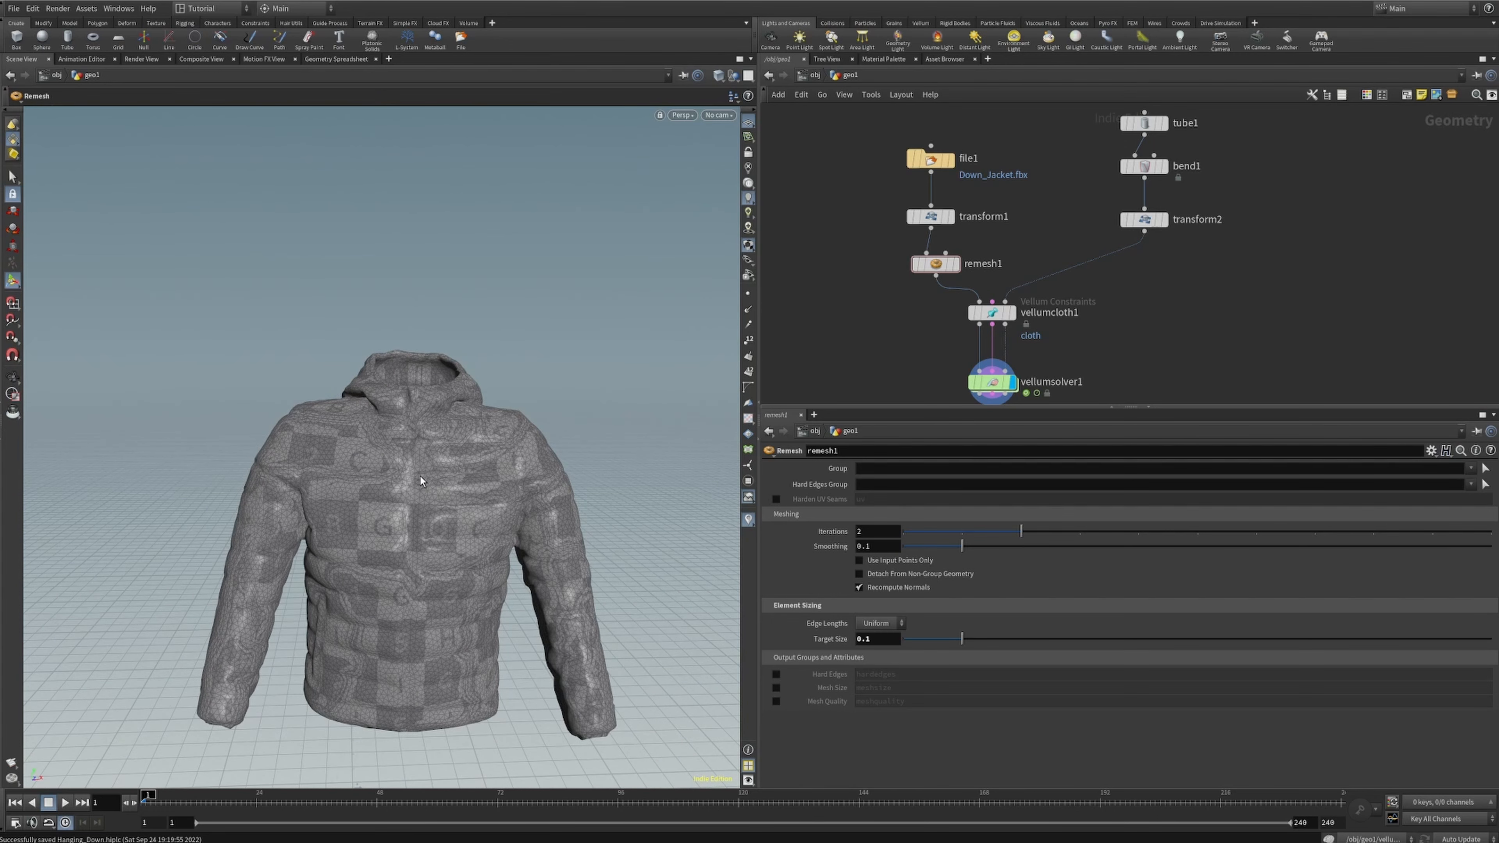
left_click_drag(420, 476, 421, 506, "alt")
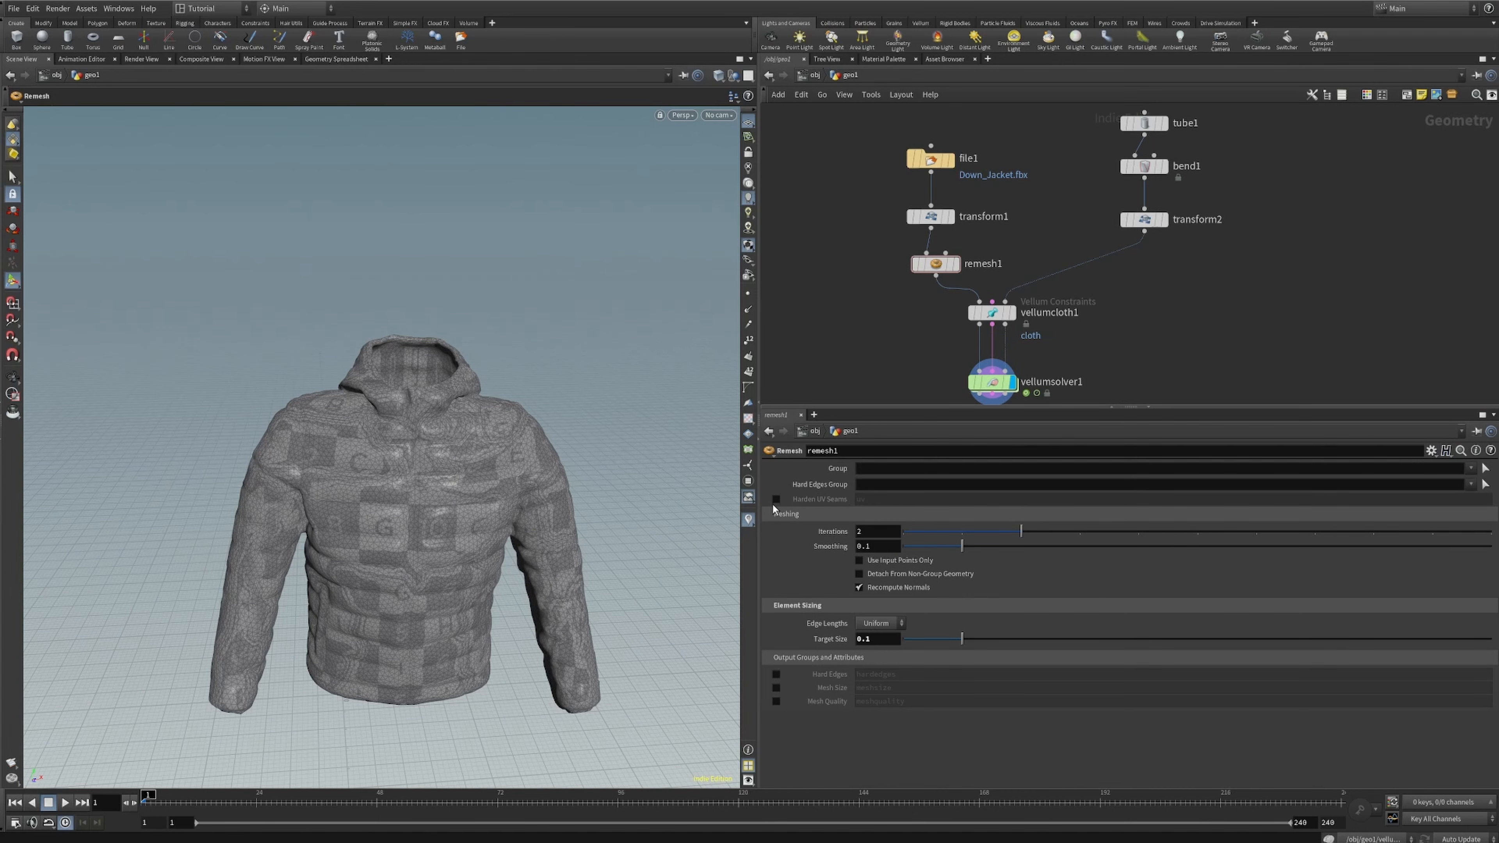
- Turn on Harden UV Seams for the remesh using the uv attribute, and inspect the checker pattern on the jacket
key("Escape")
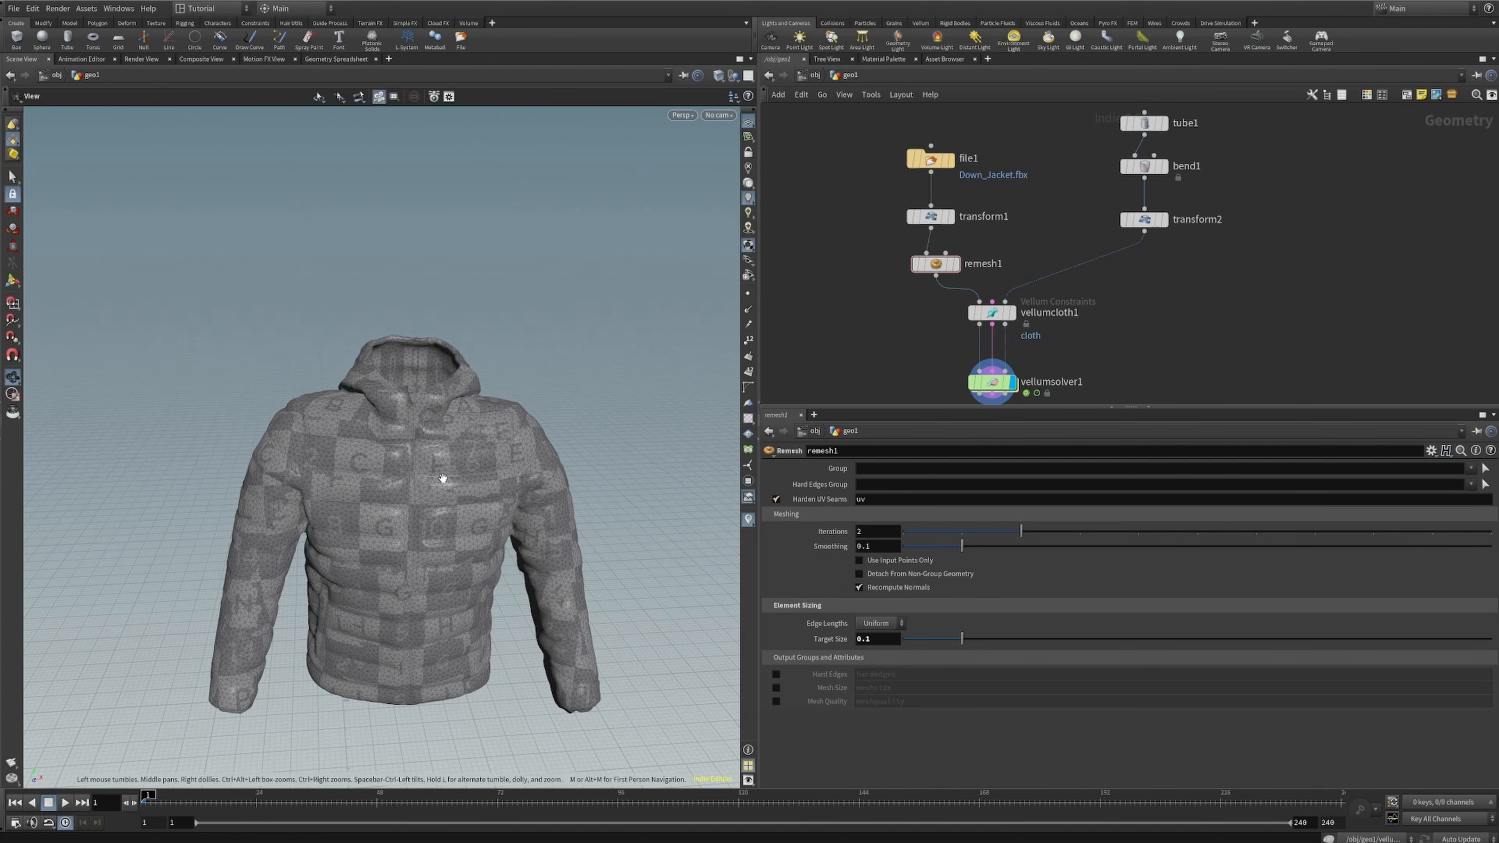
left_click_drag(396, 424, 459, 525)
middle_click_drag(459, 526, 531, 522)
right_click_drag(438, 402, 587, 347)
left_click_drag(377, 352, 368, 392)
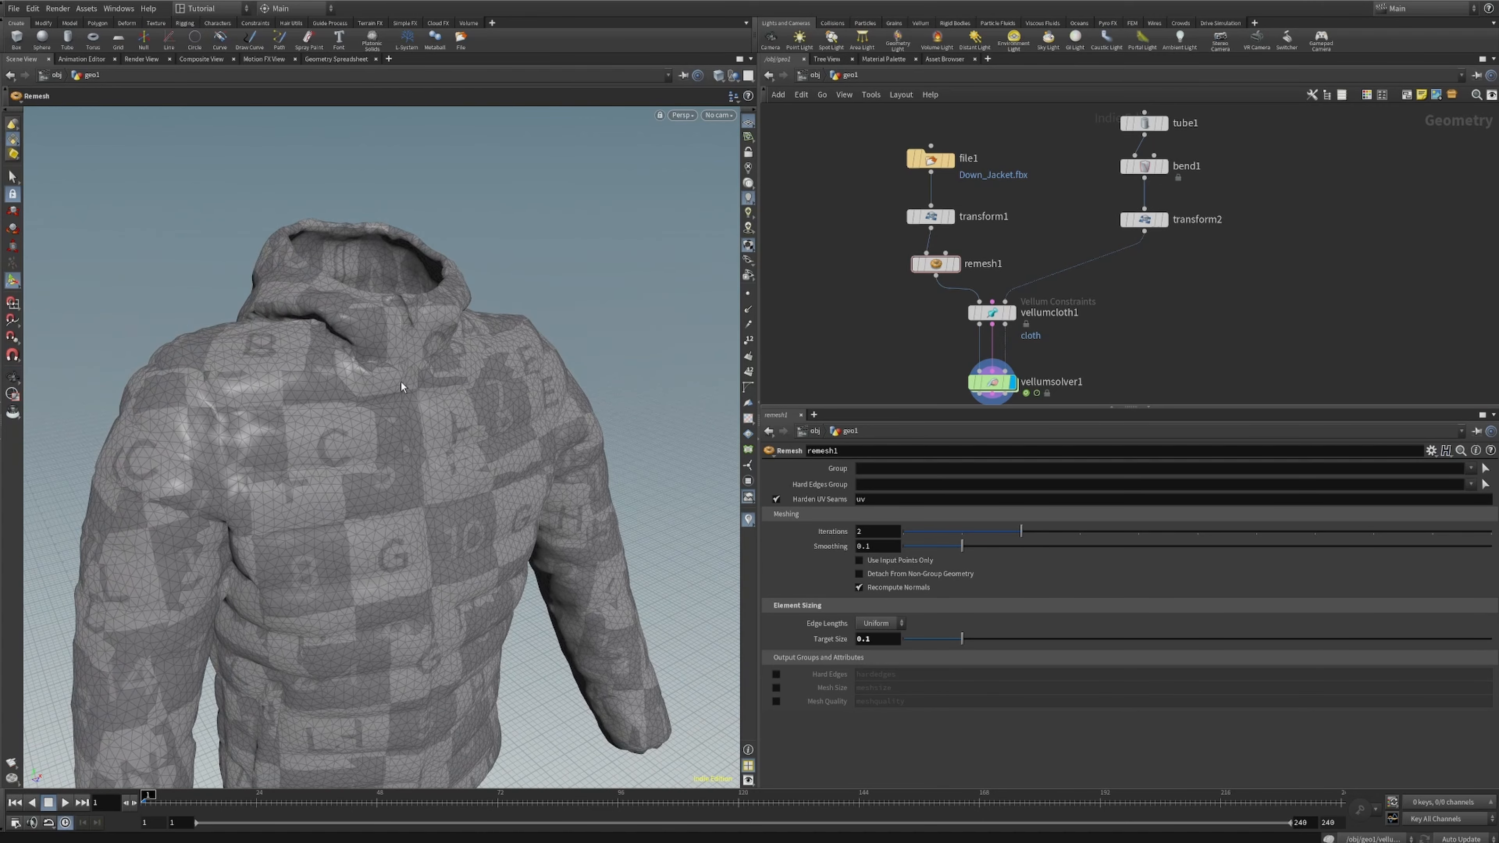
right_click_drag(401, 383, 354, 351)
left_click_drag(354, 351, 424, 476)
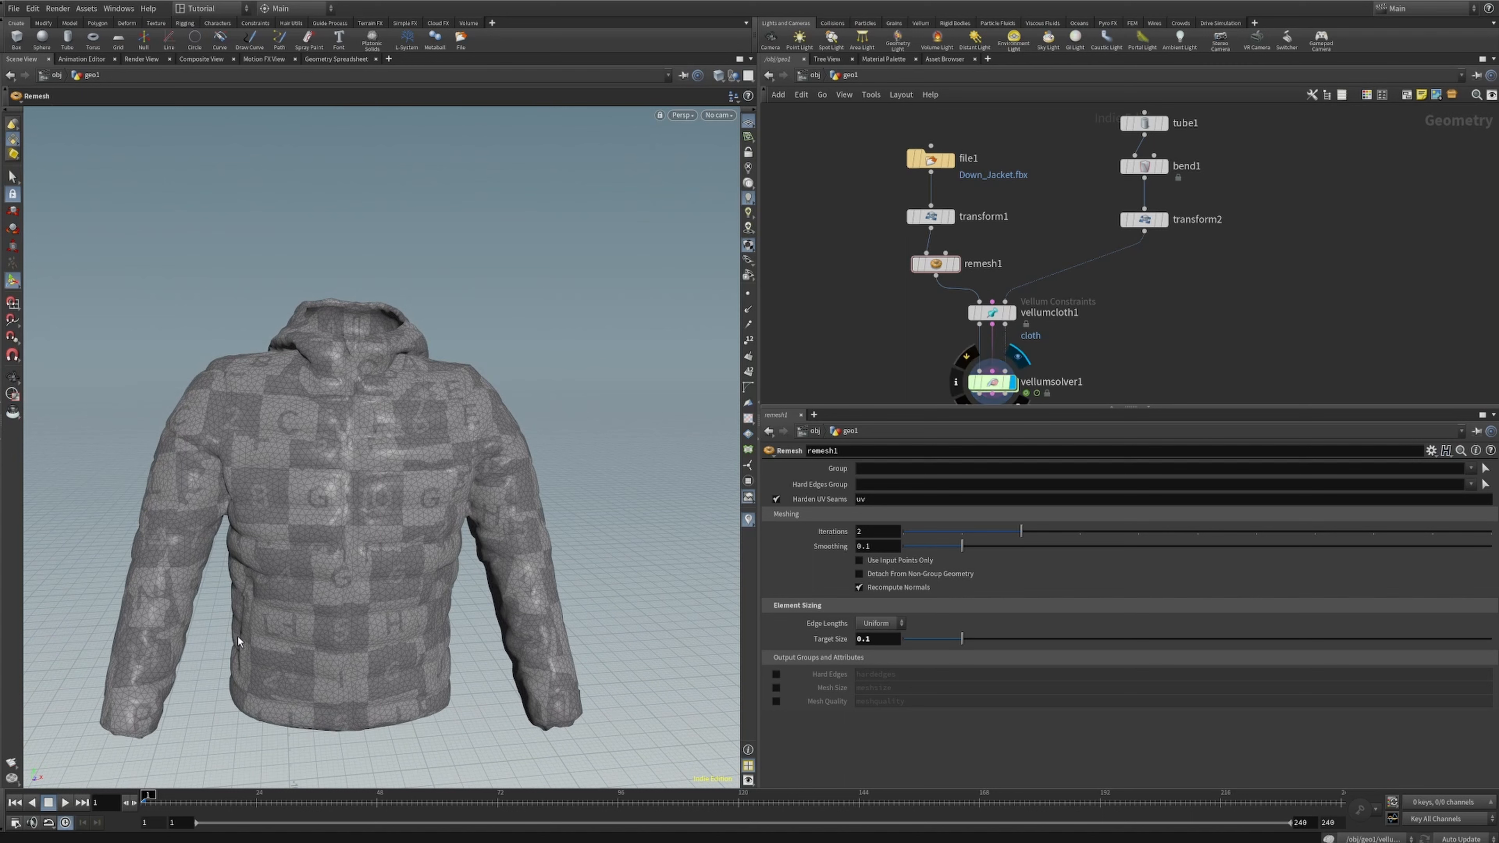
- Play the cloth simulation with the remeshed jacket, scrub through the cached frames and return to the start
left_click(65, 803)
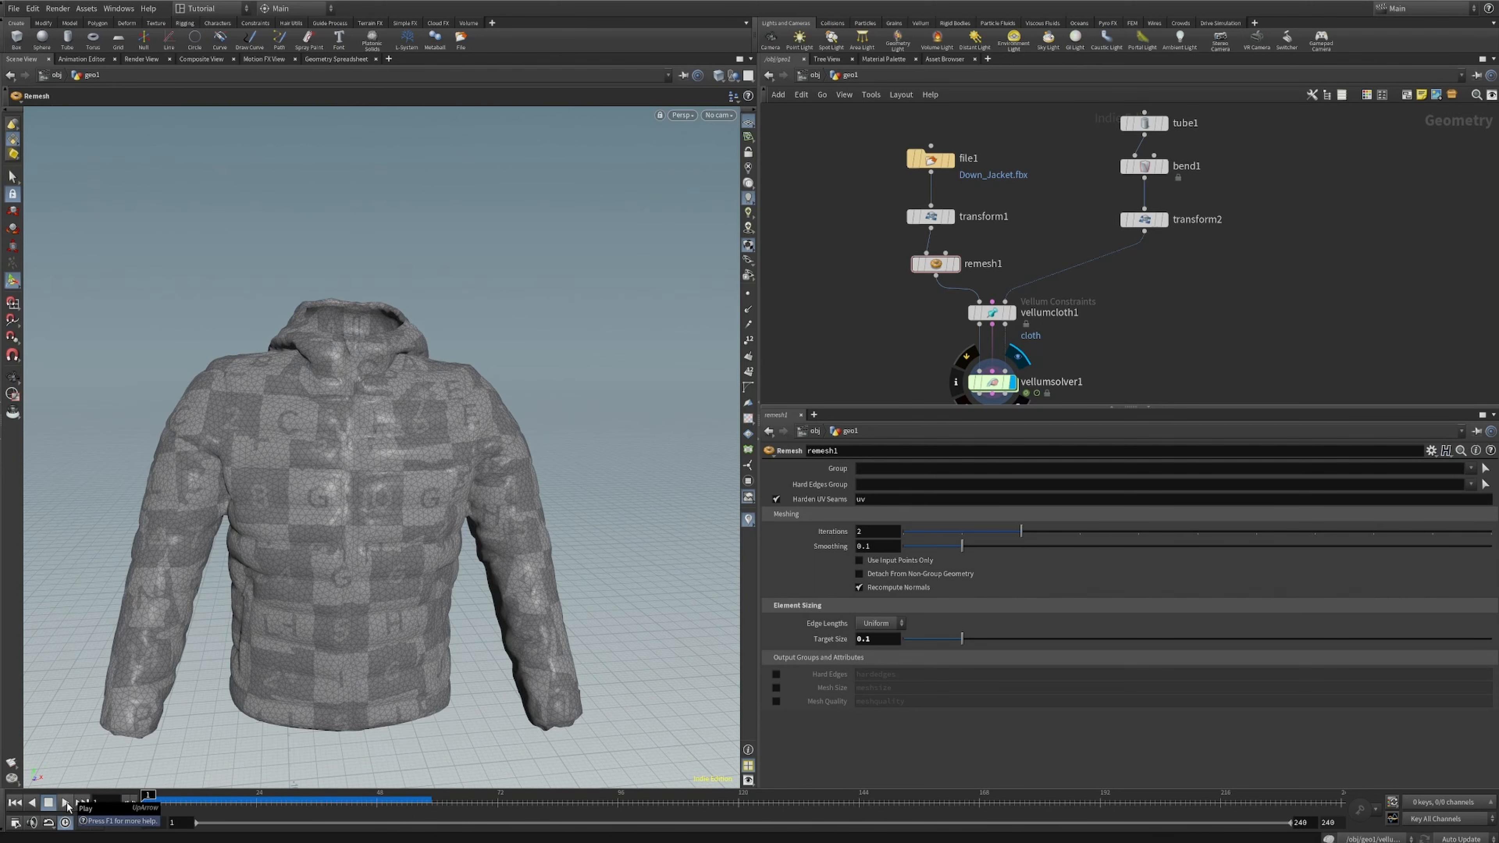
left_click(66, 802)
left_click_drag(433, 386, 388, 438, "alt")
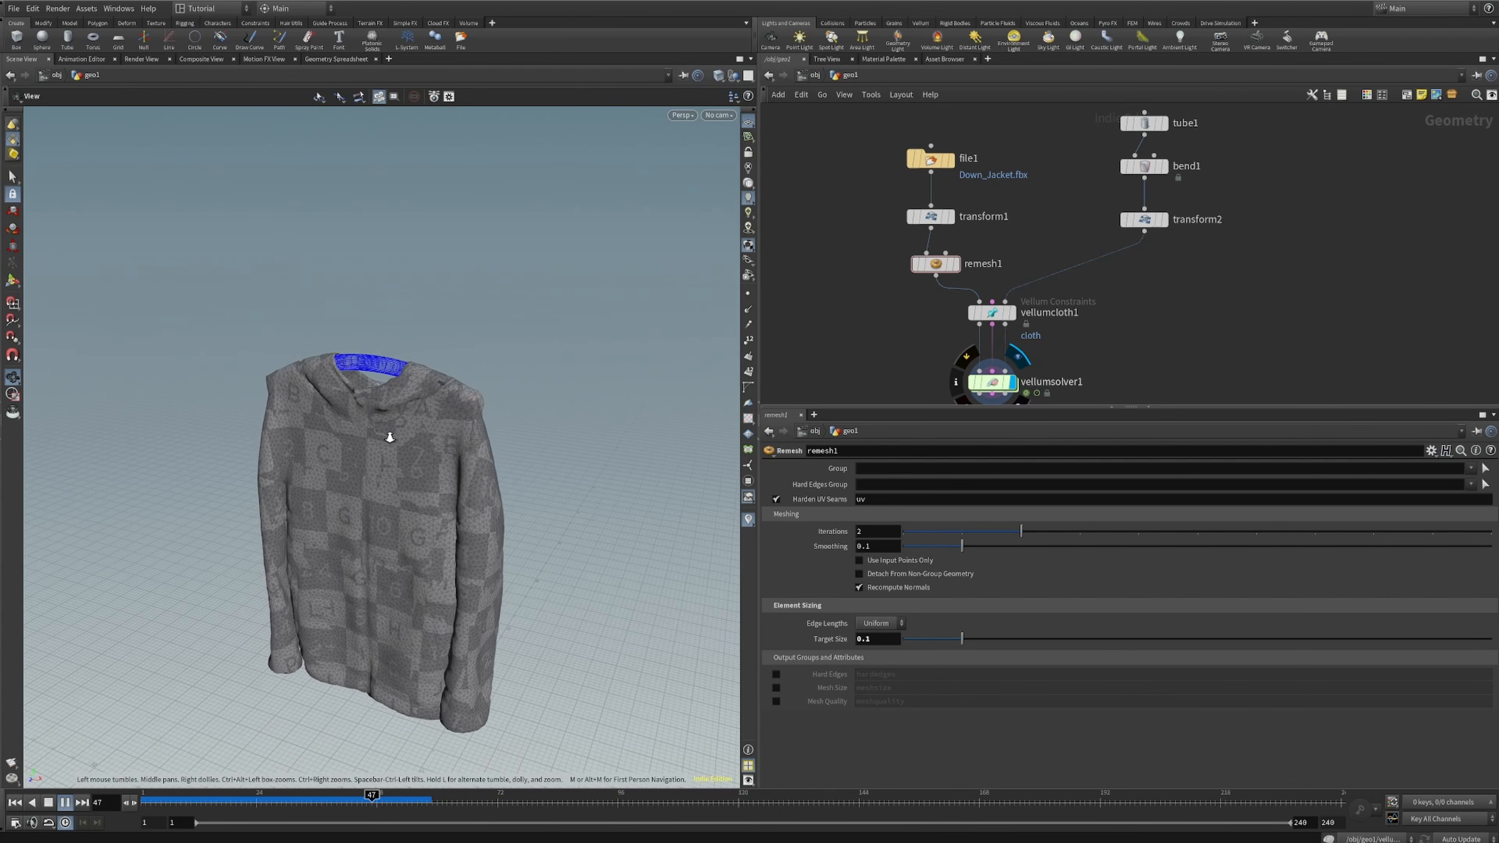
left_click(66, 803)
left_click_drag(197, 804, 248, 803)
left_click_drag(291, 802, 57, 804)
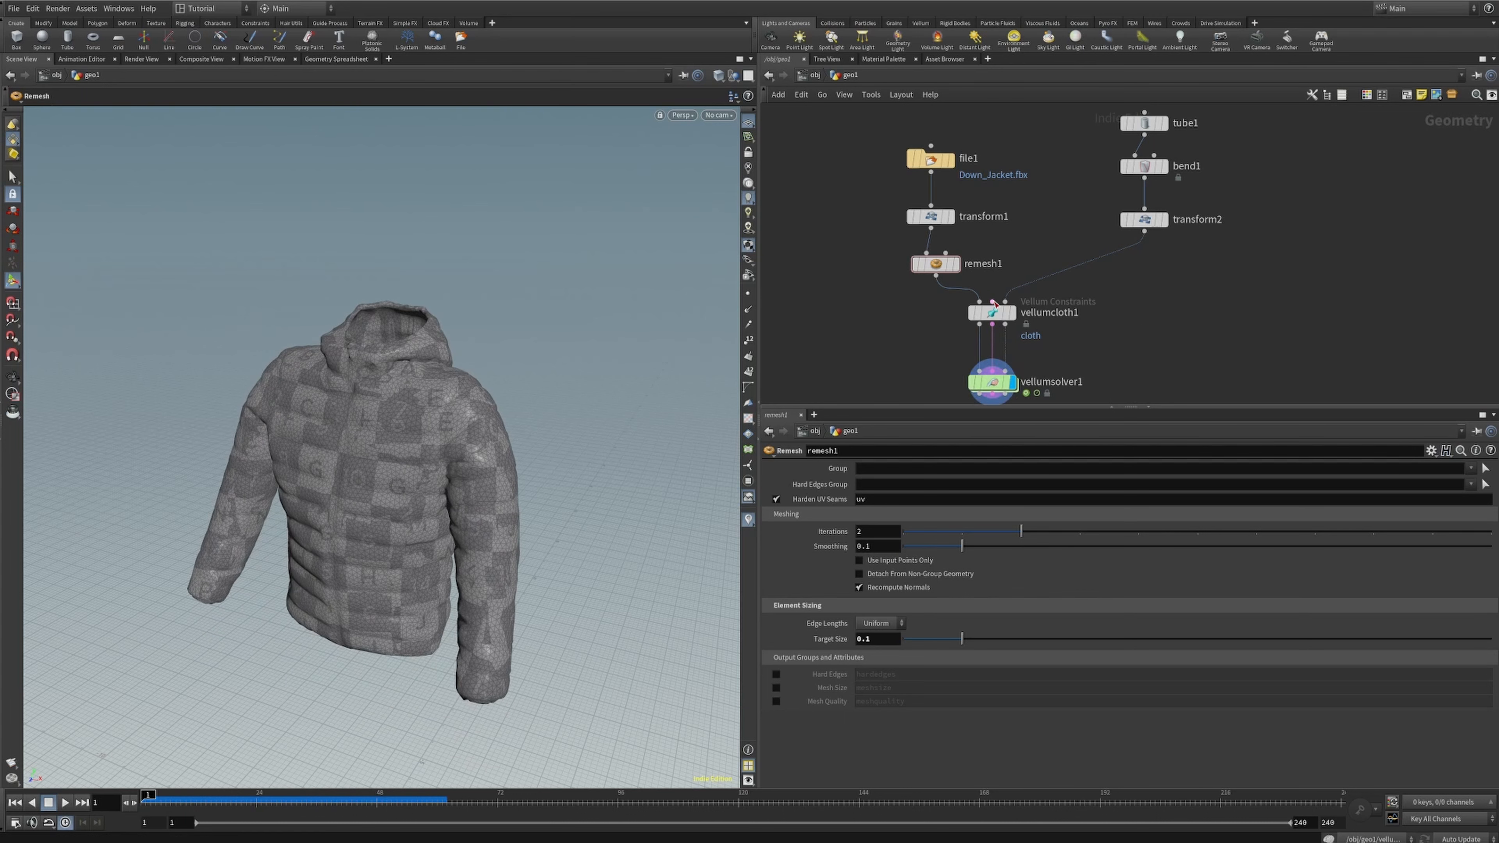
- Set the Vellum Solver's vertical gravity to -4
left_click(998, 382)
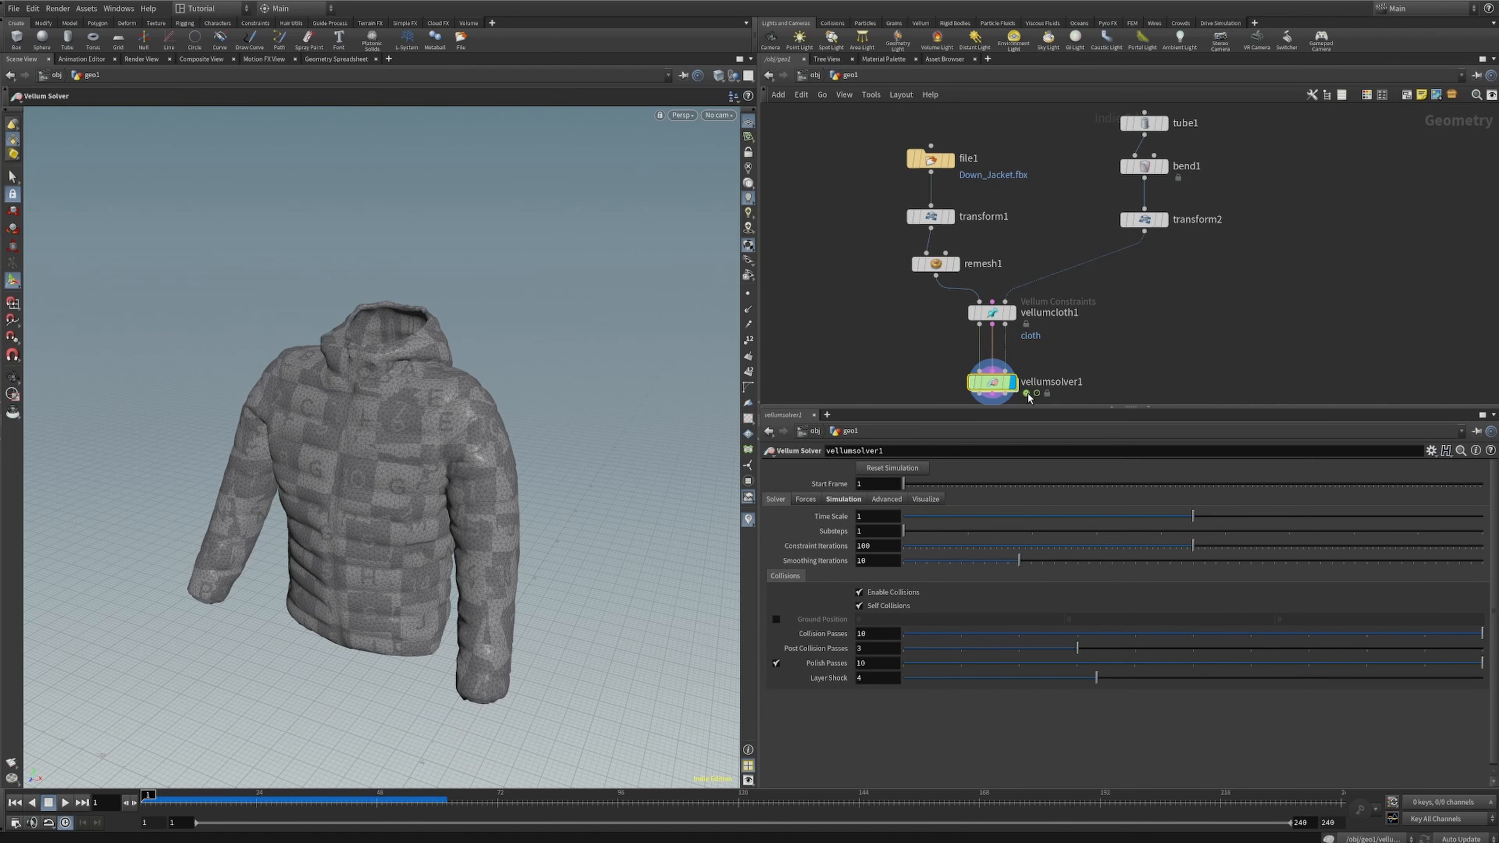
left_click(804, 499)
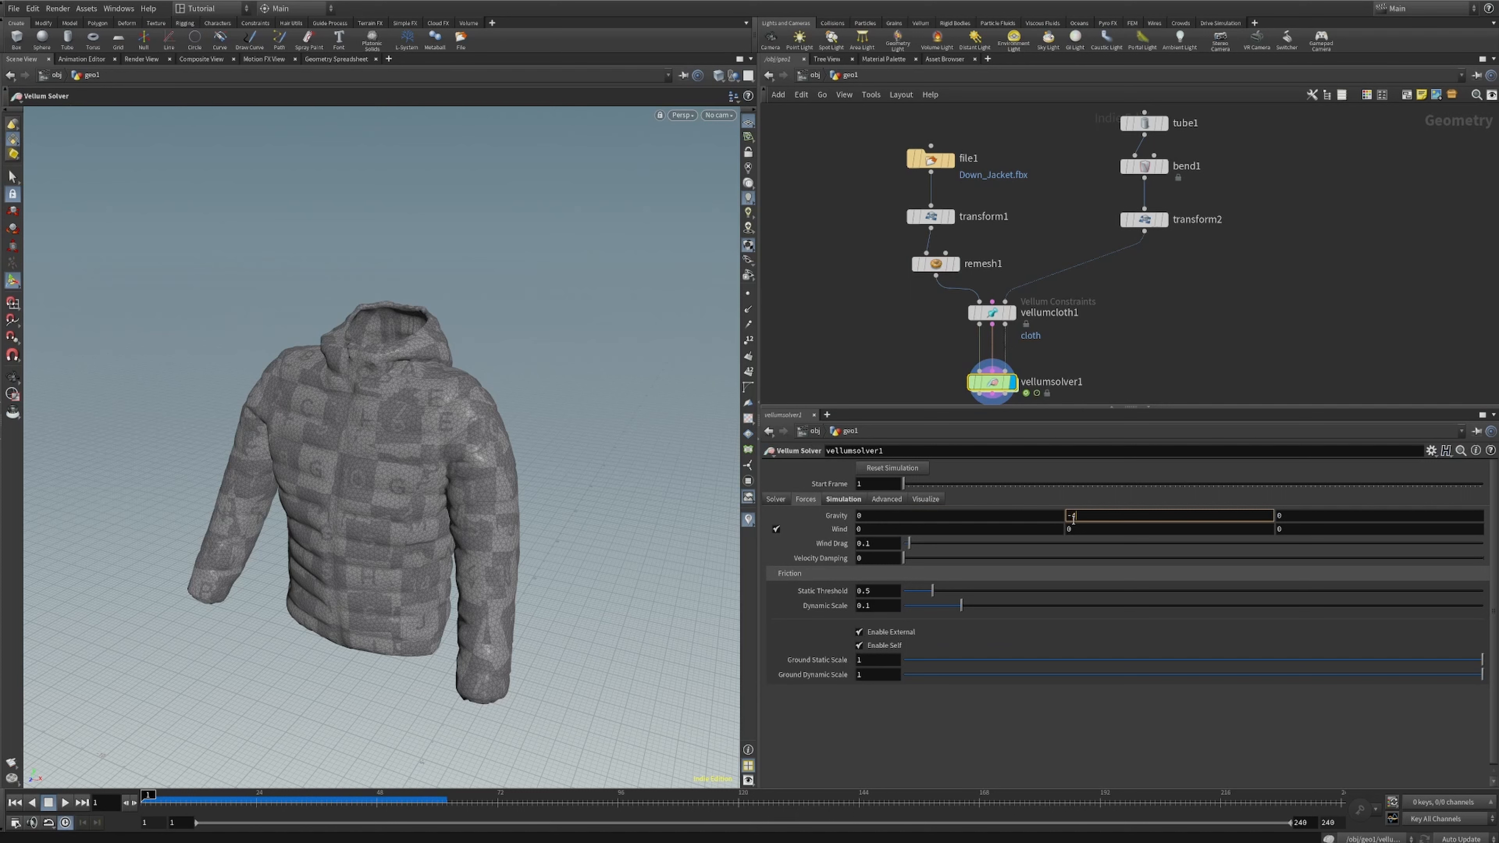
key("Return")
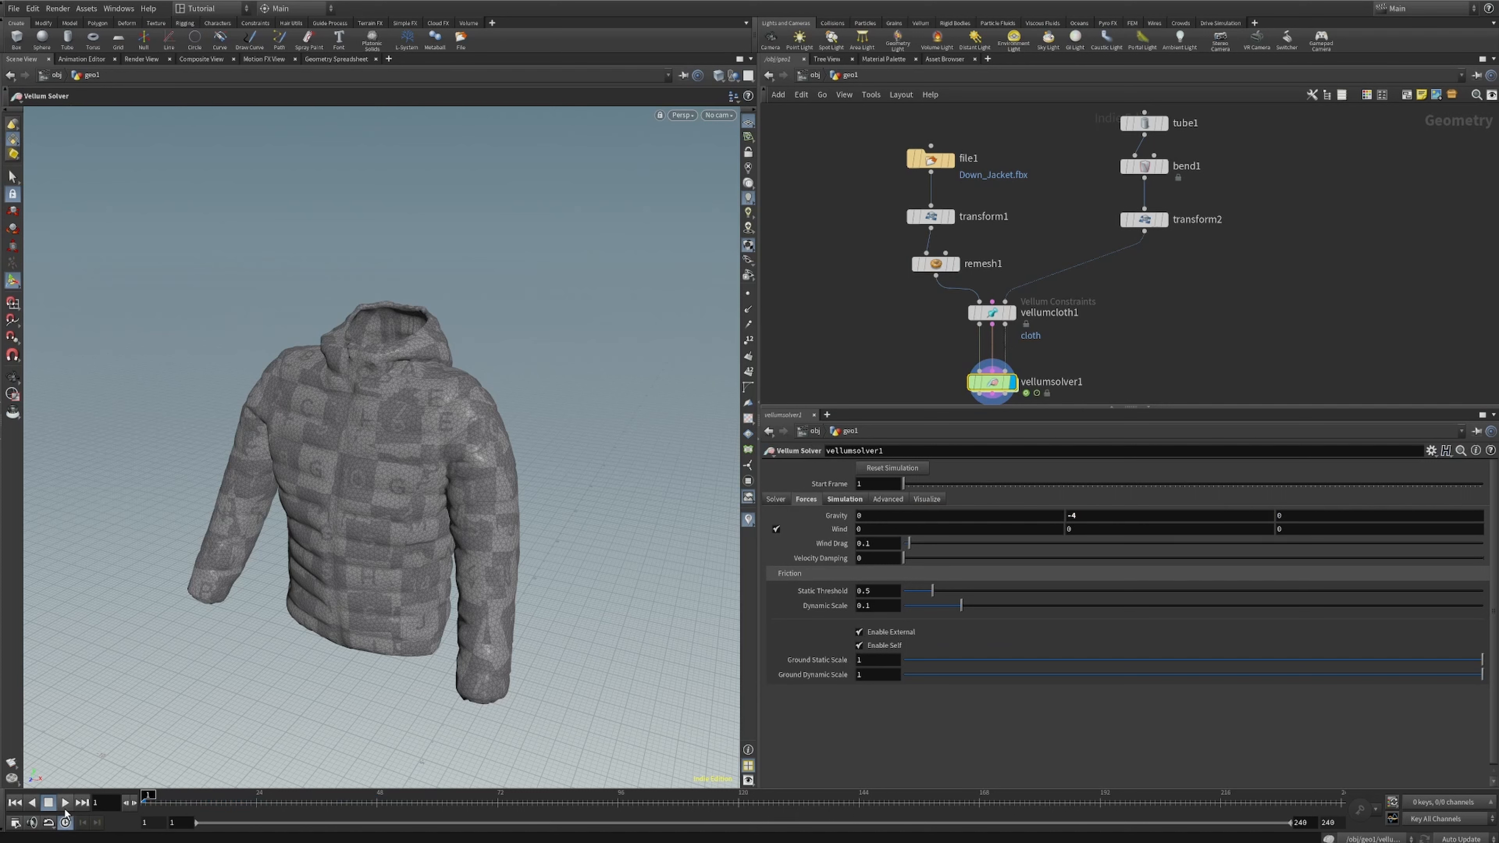
- Play the simulation with the reduced gravity, scrub through its frames and rewind to frame 1 with the jacket facing front
left_click(65, 803)
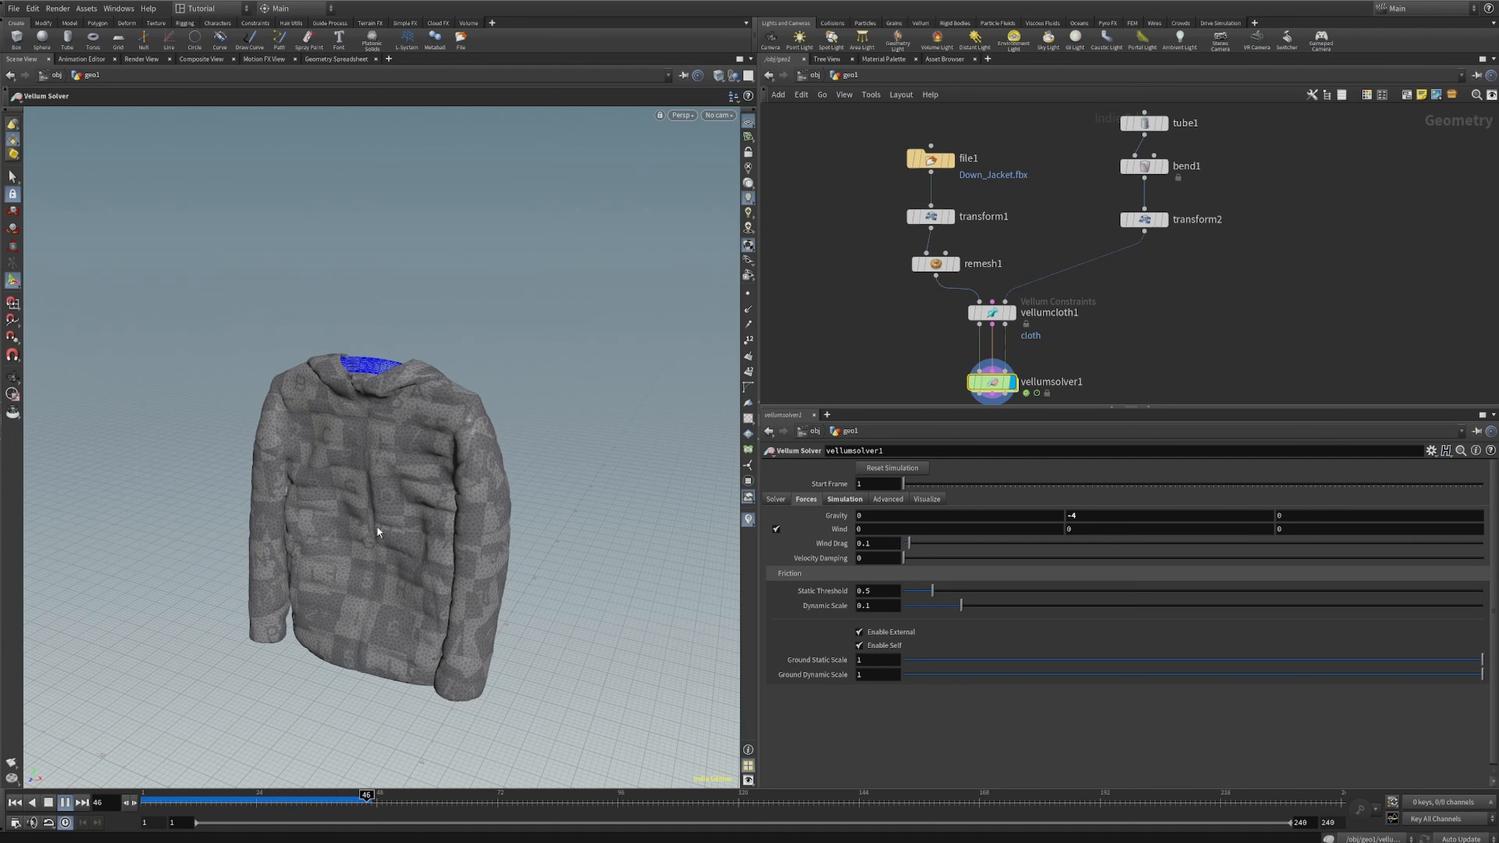
left_click(216, 797)
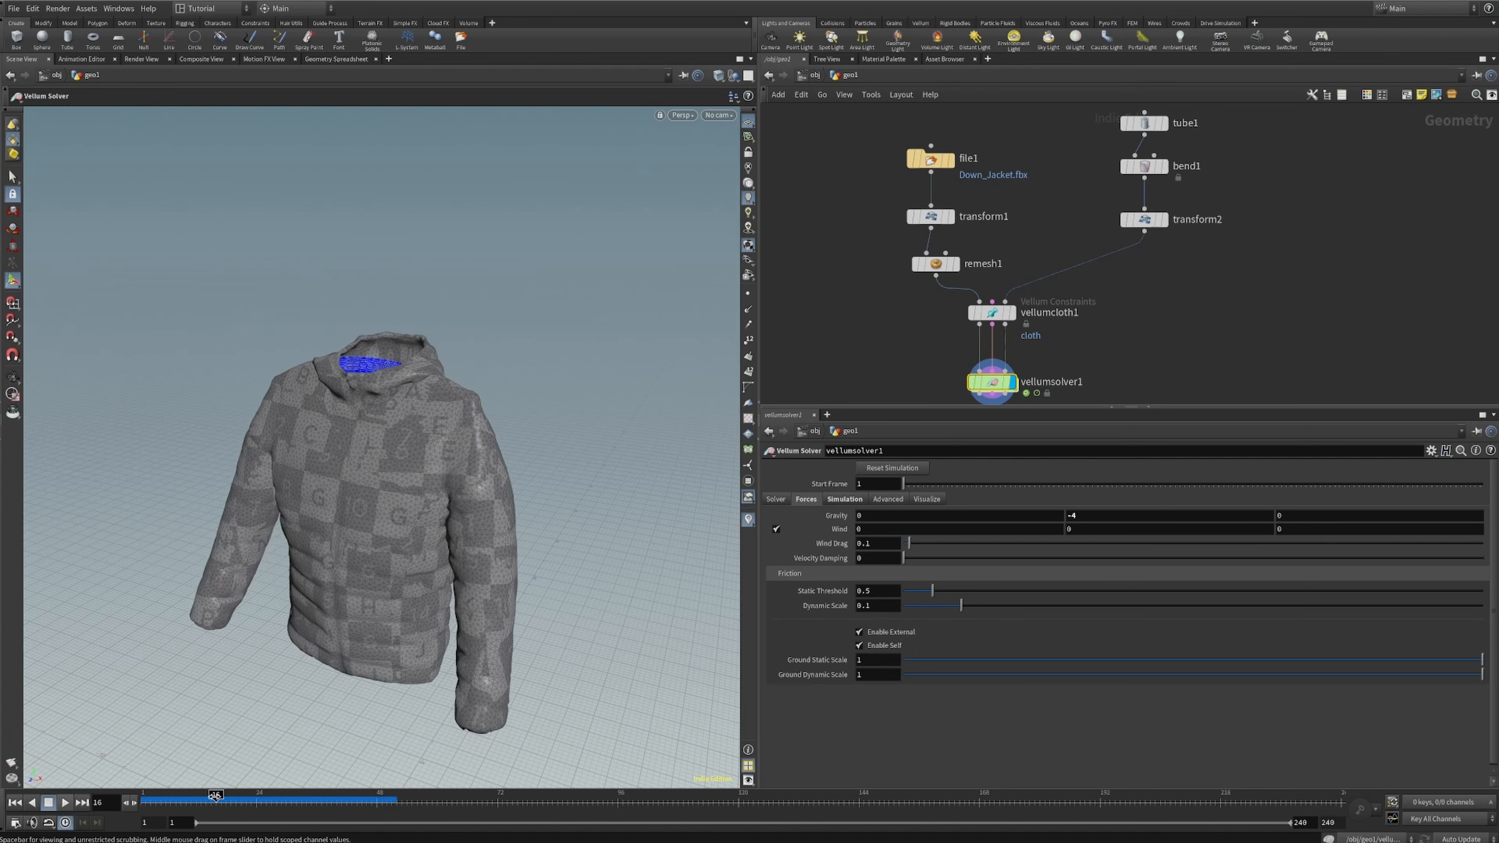
mouse_move(215, 797)
left_mouse_down()
mouse_move(195, 798)
mouse_move(361, 811)
left_mouse_up()
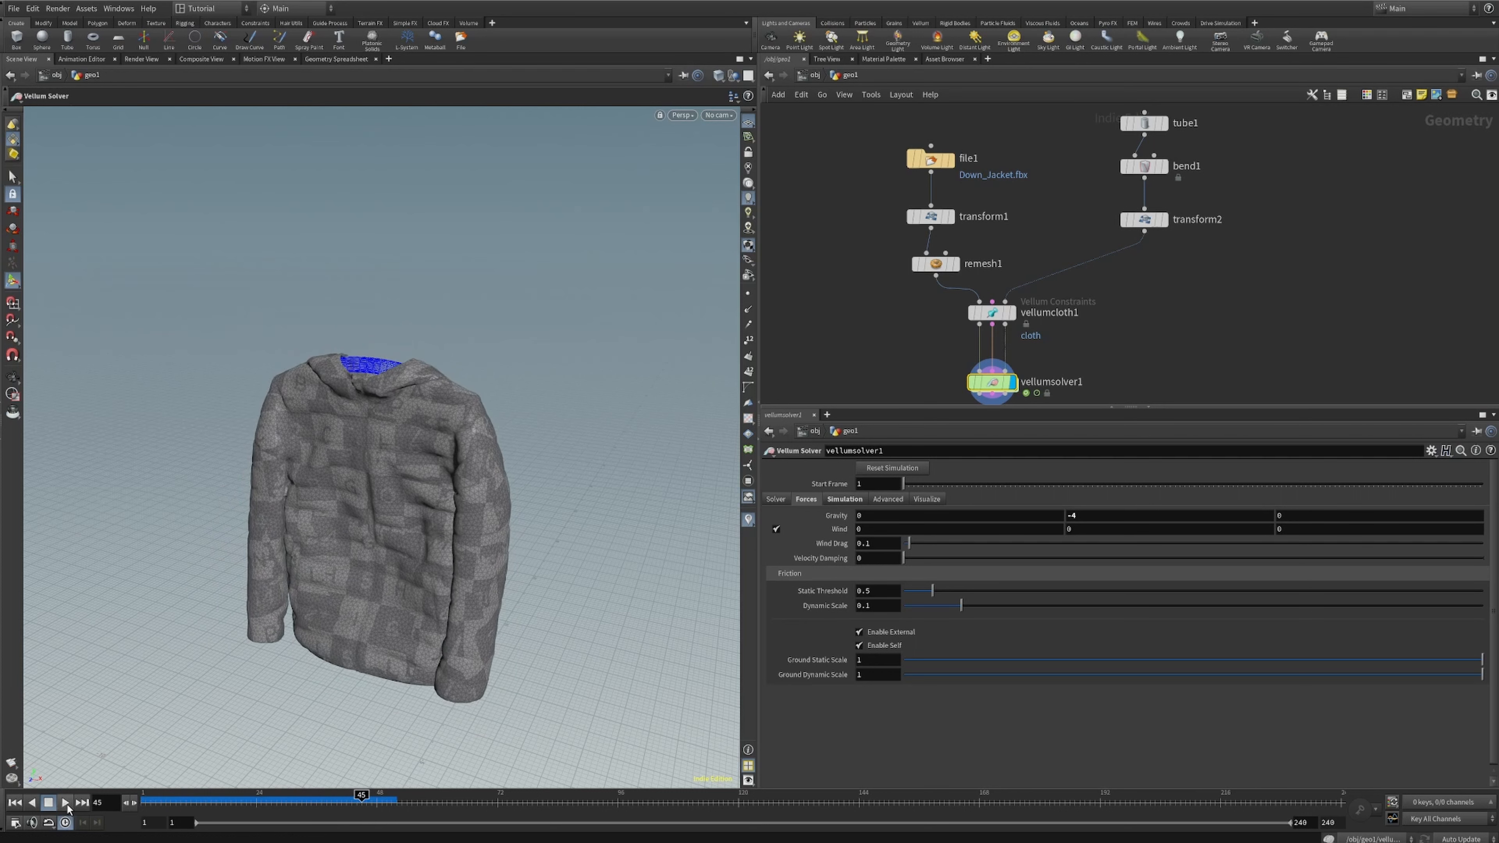
left_click(15, 803)
key("Escape")
left_click_drag(535, 348, 529, 425)
middle_click_drag(373, 429, 414, 424, "alt")
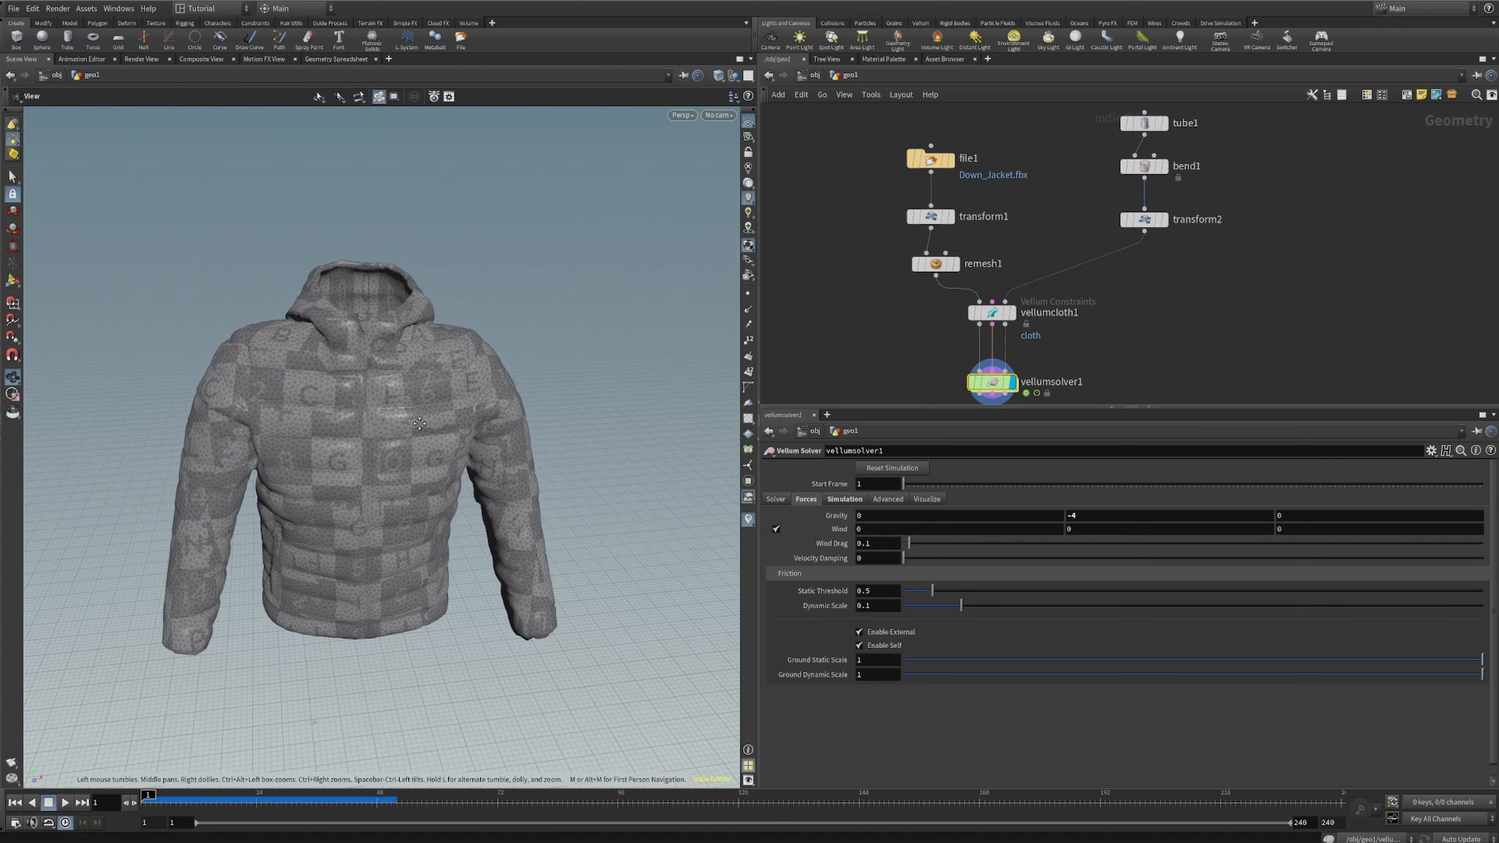
- Open the forces network inside vellumsolver1 and bring the FORCE and SOURCE outputs into view
middle_click_drag(1130, 343, 1156, 313)
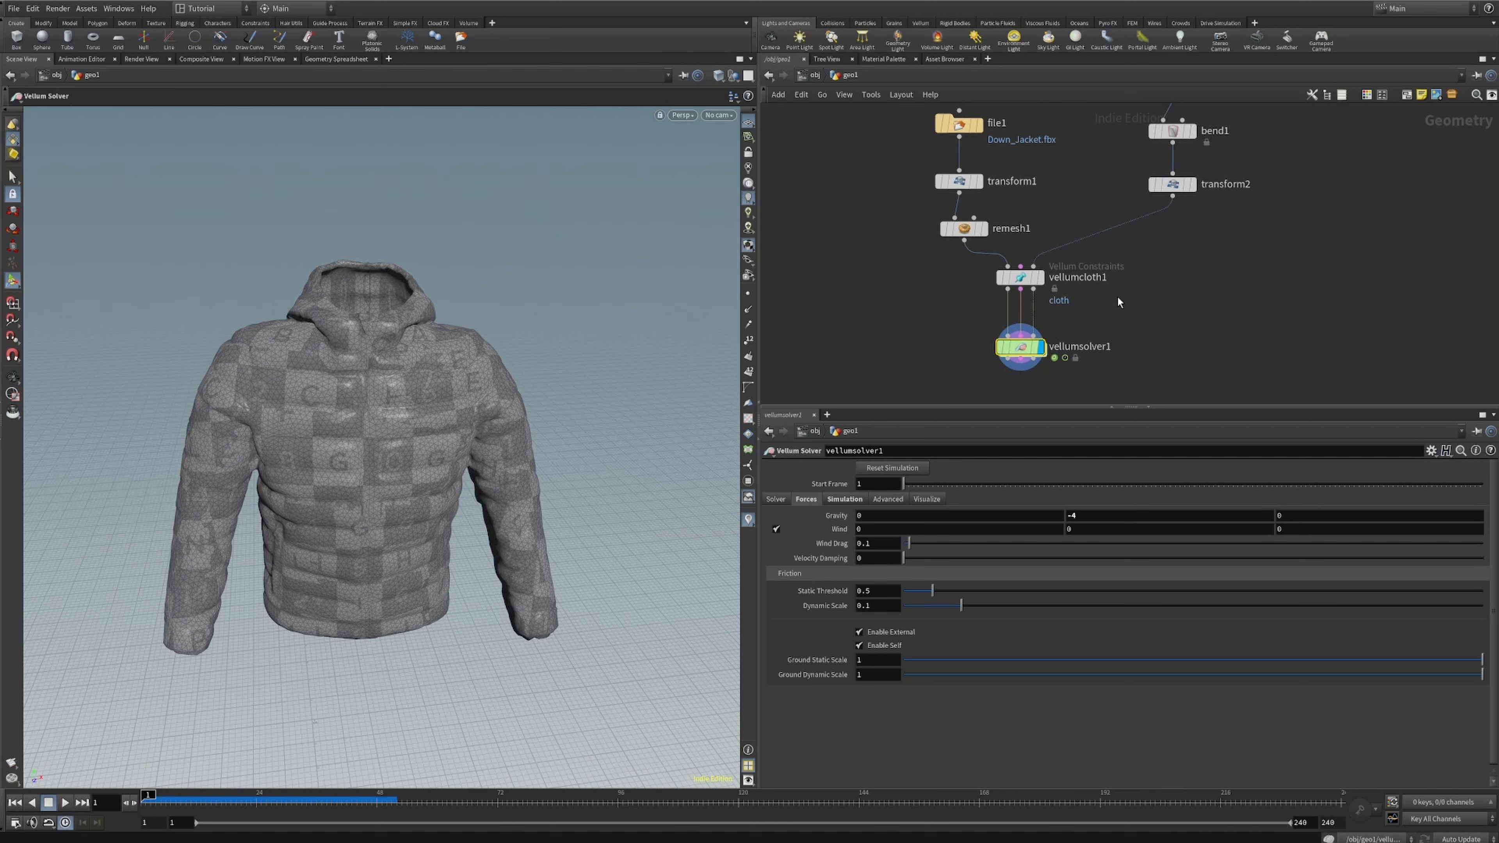
mouse_move(1034, 348)
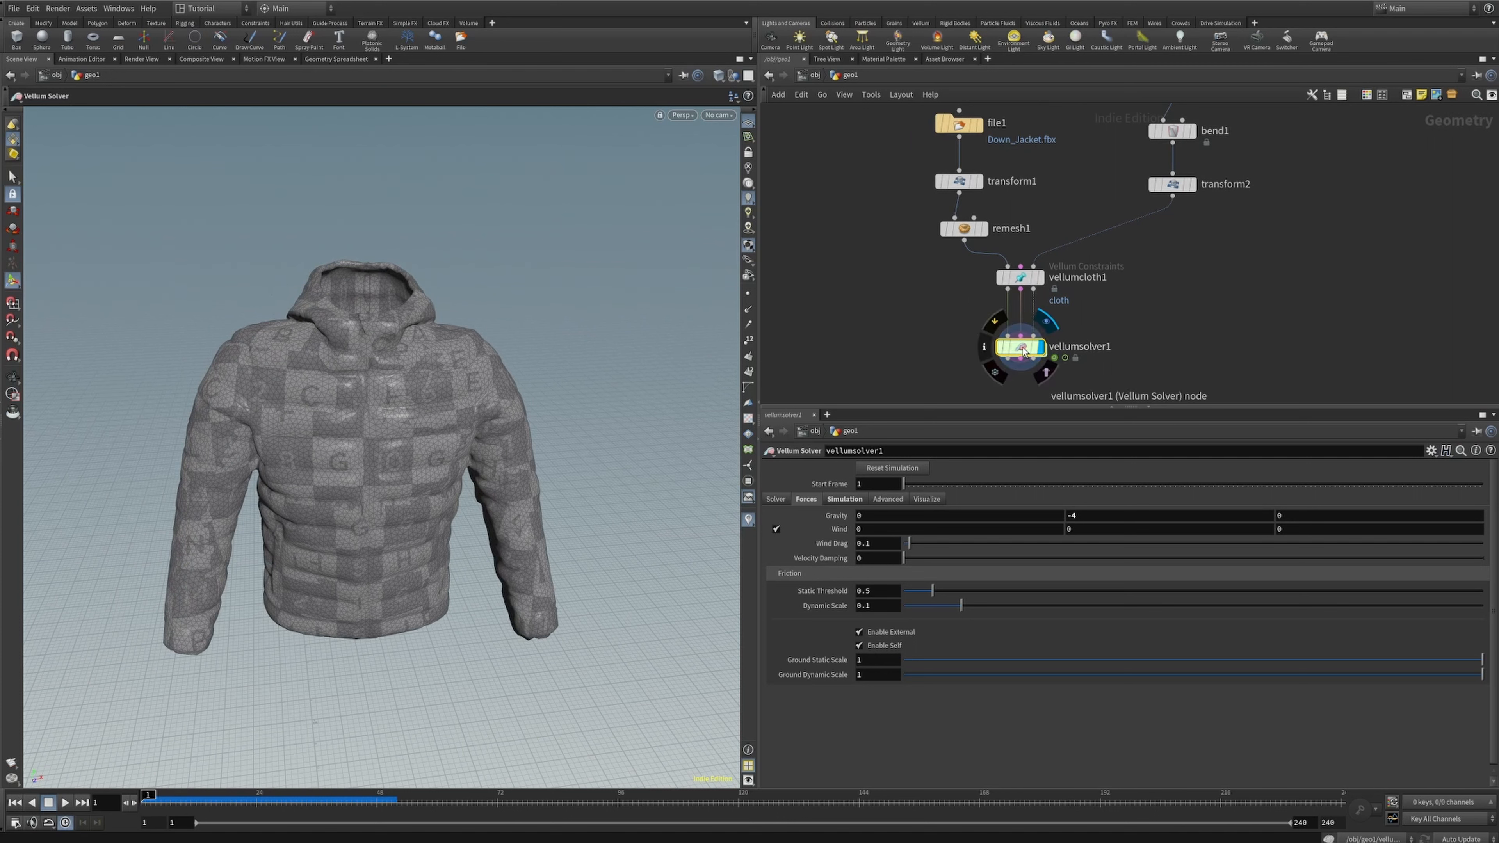
double_click(1034, 348)
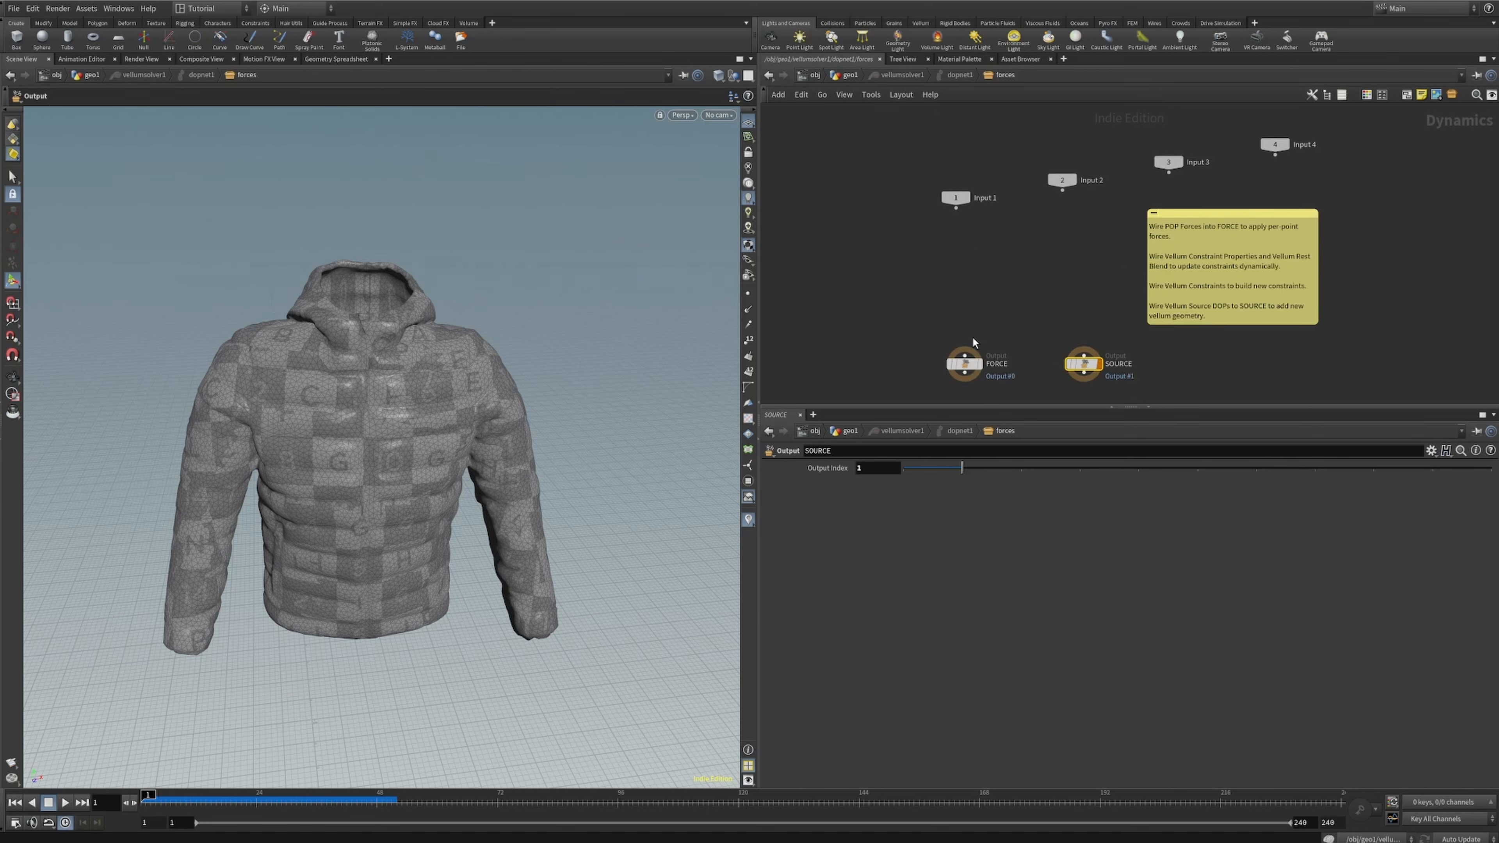
middle_click_drag(972, 337, 976, 269)
scroll(979, 245, "up", 3)
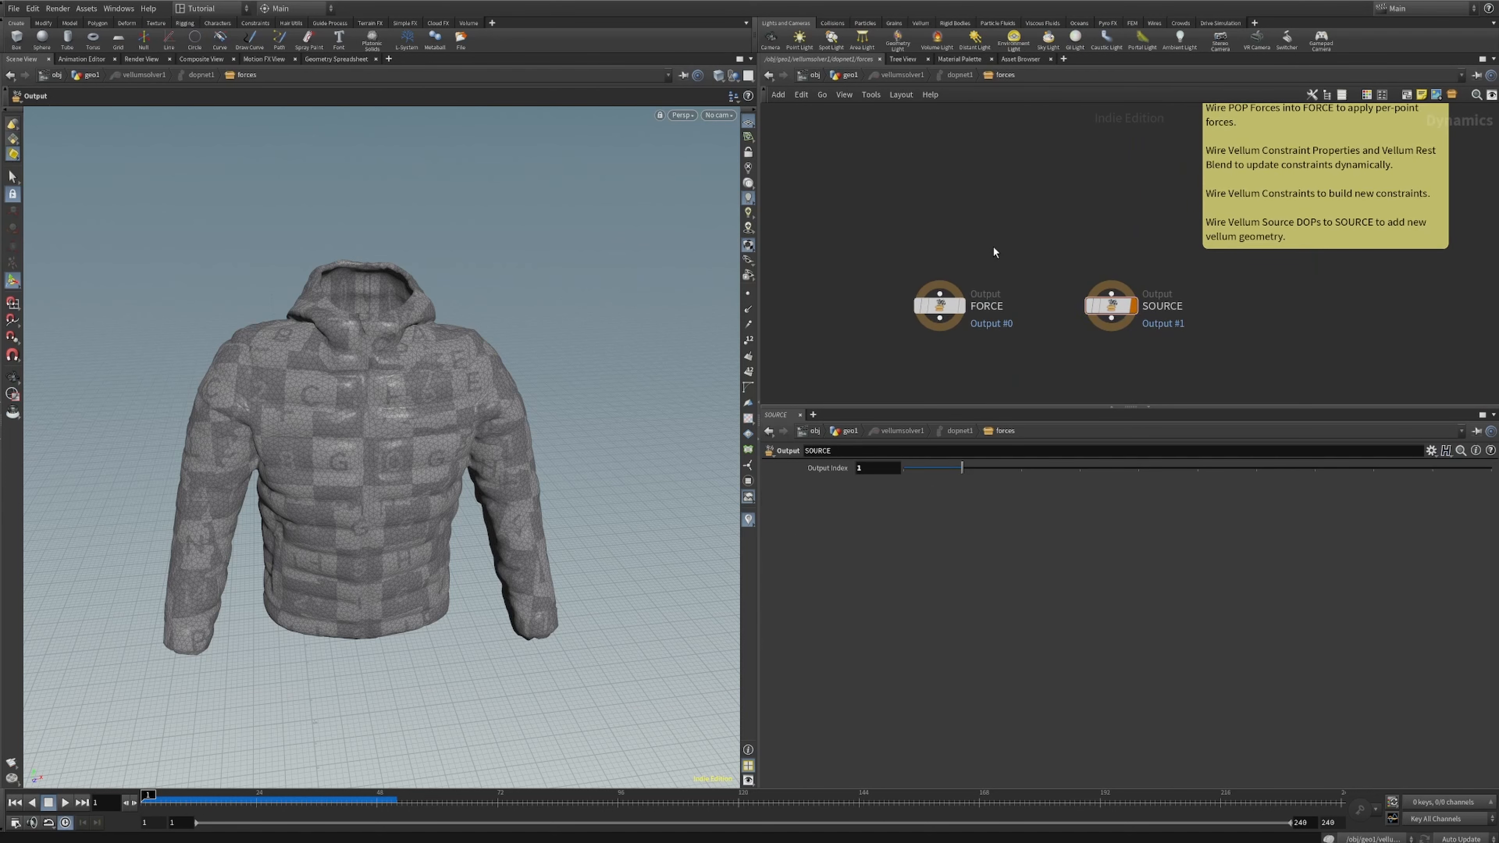
- Add a POP Force node above the FORCE output and wire it into that output
key("Tab")
type("pop")
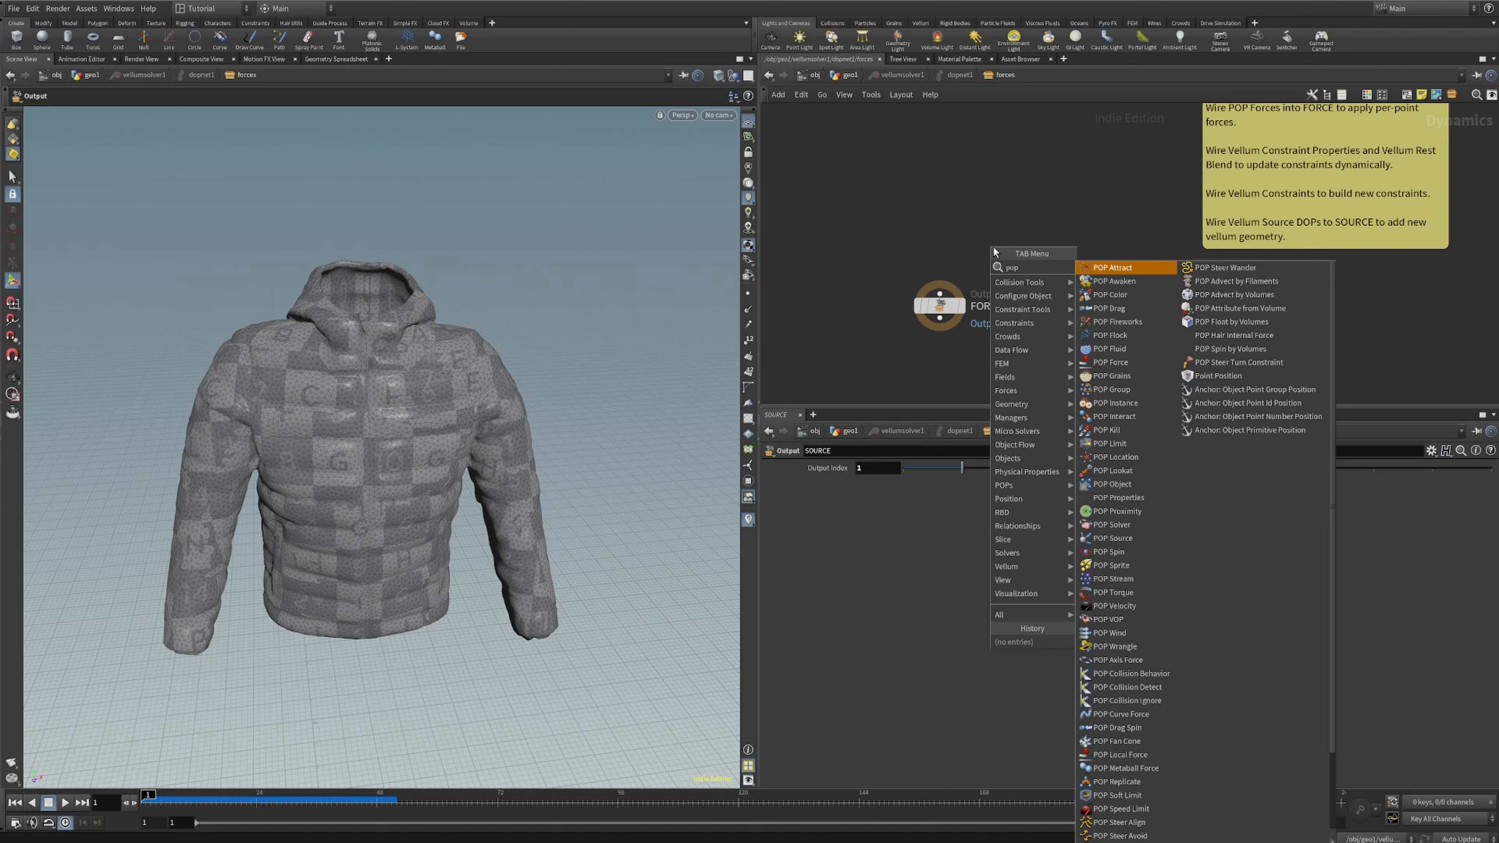
type(" force")
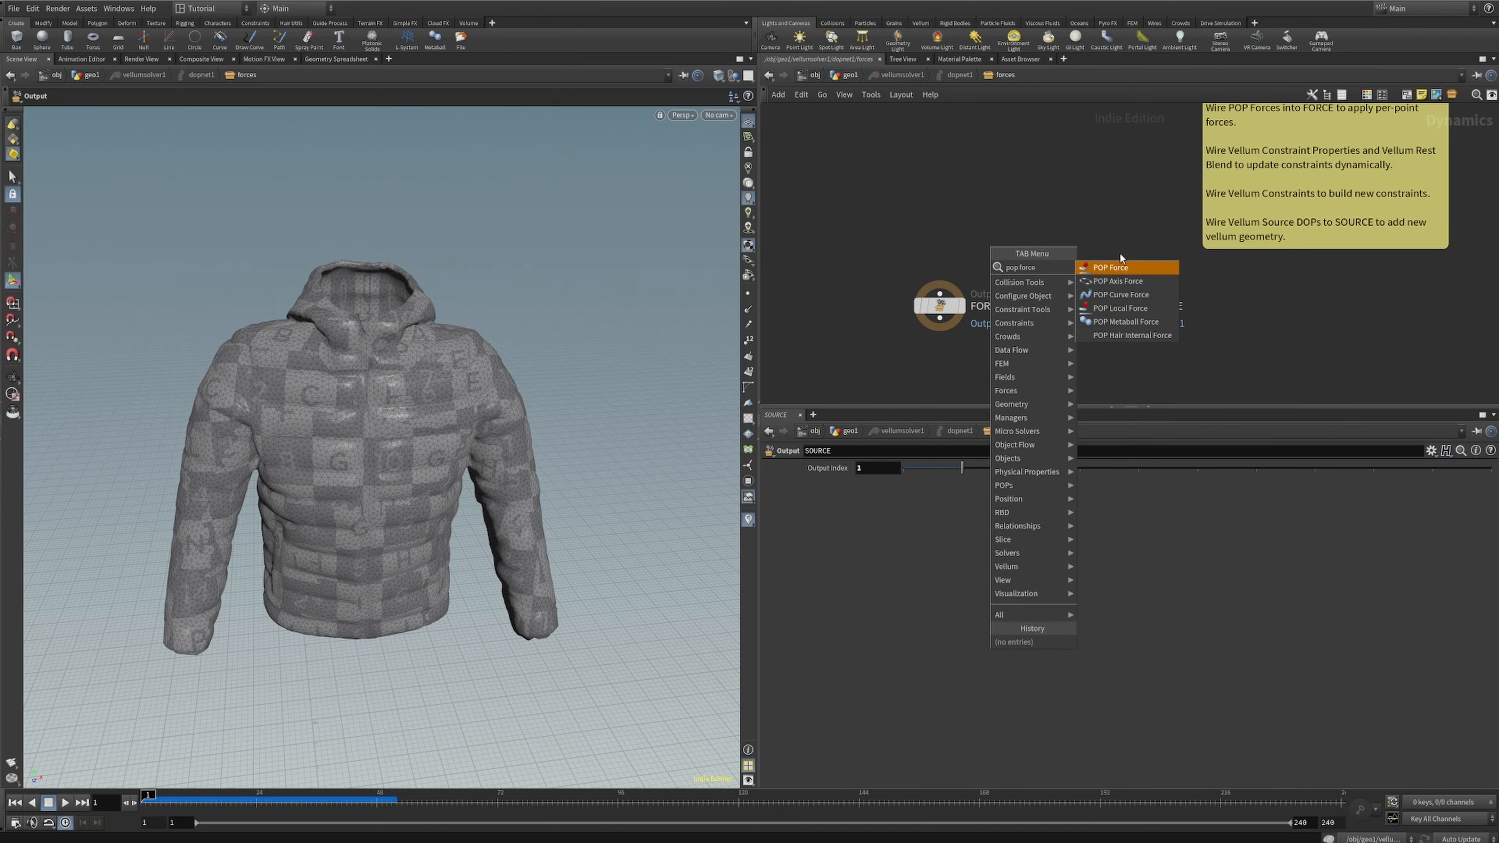
left_click(1121, 268)
left_click(944, 223)
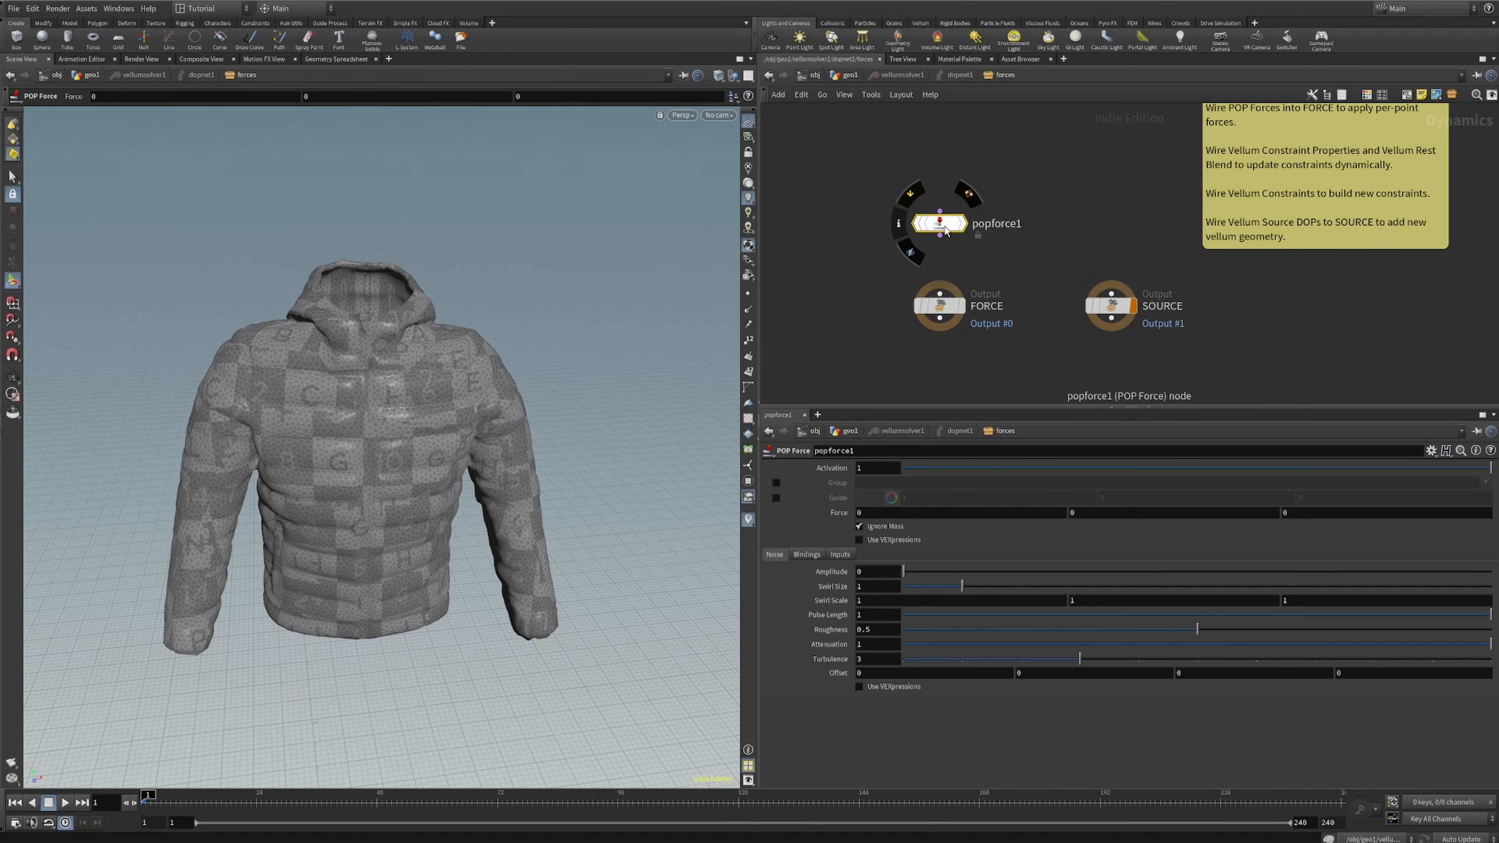
left_click_drag(955, 229, 940, 292)
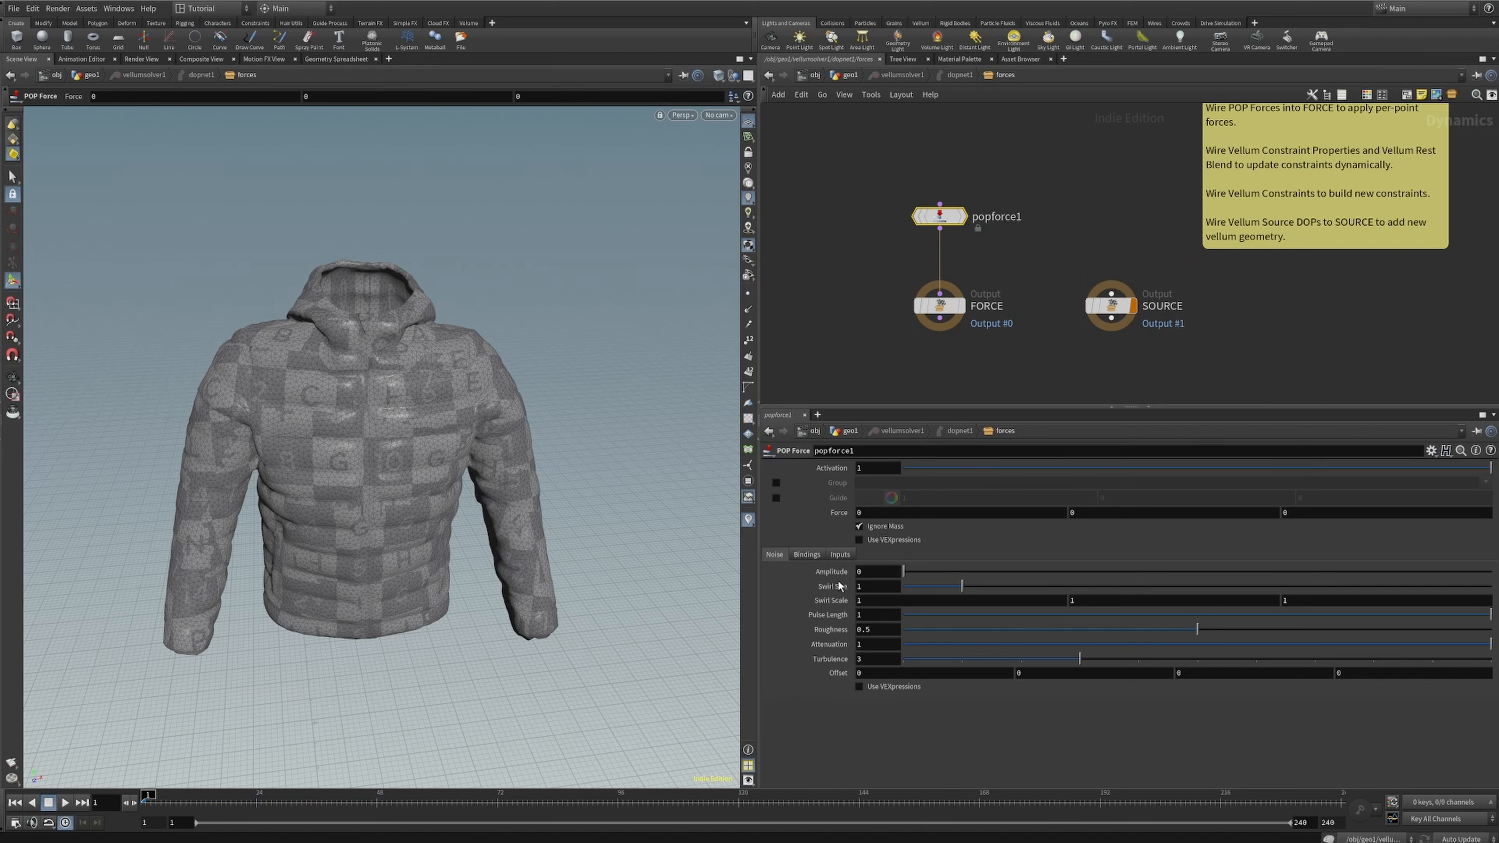
- Set the POP Force node's noise amplitude to 1
left_click_drag(883, 574, 809, 574)
type("1")
key("Return")
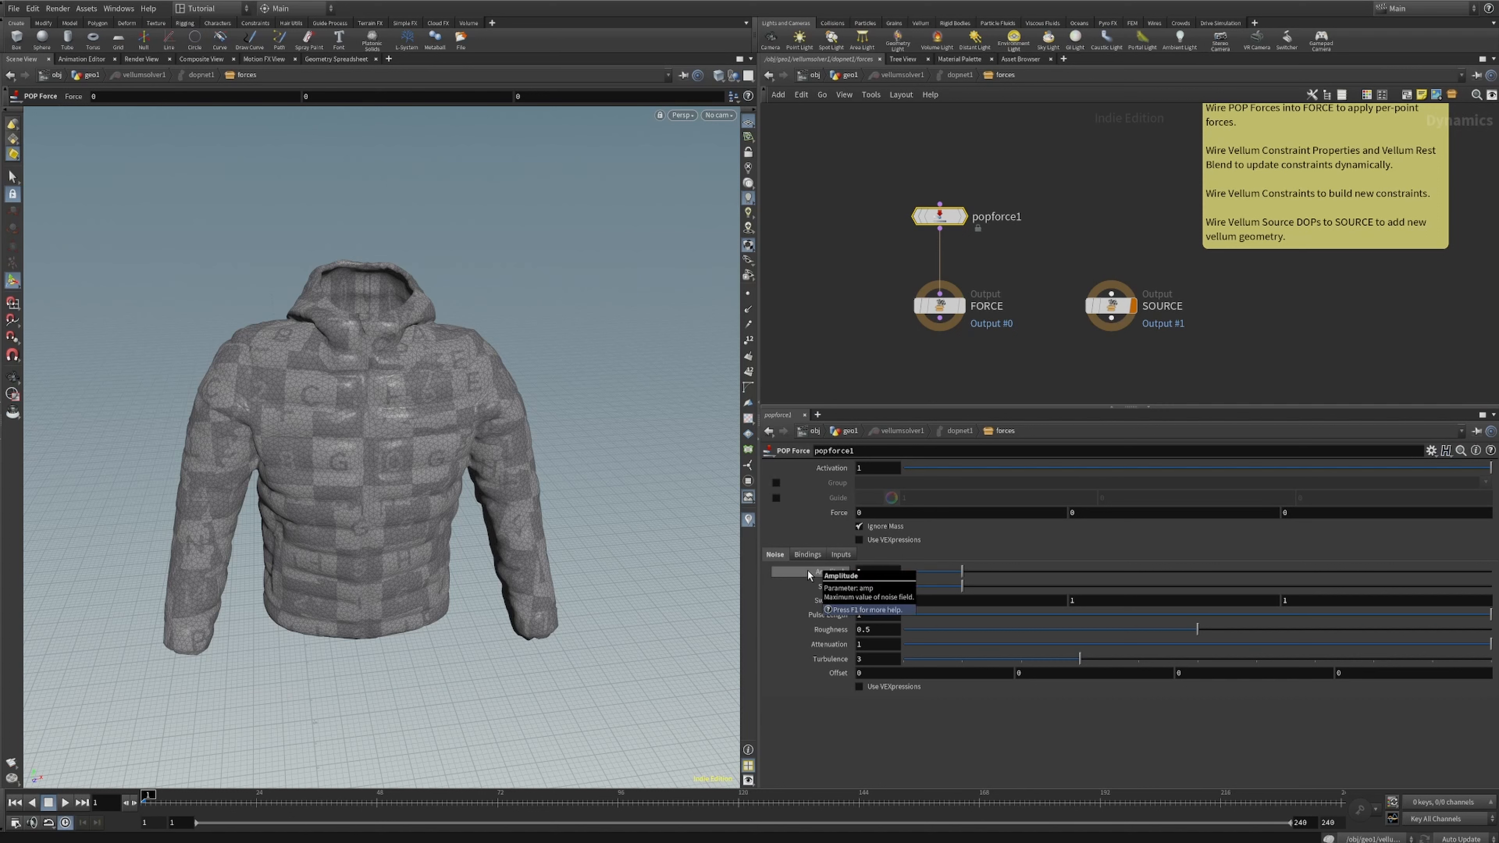
- Play and scrub the simulation with the POP Force noise, viewing the jacket from the front and side, and rewind to frame 1
left_click(66, 803)
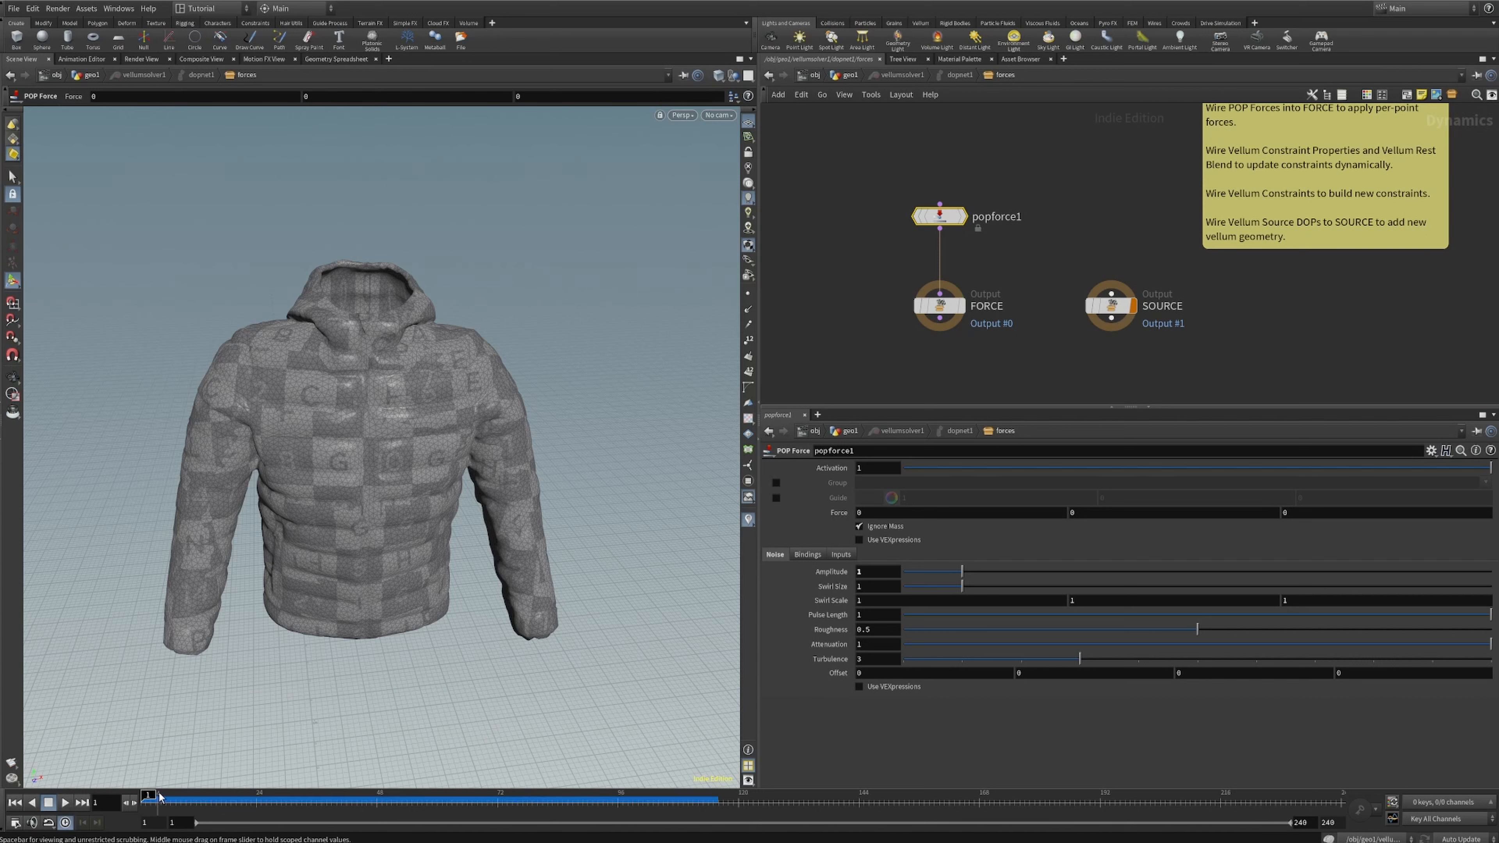
mouse_move(148, 800)
left_mouse_down()
mouse_move(508, 800)
mouse_move(137, 806)
left_mouse_up()
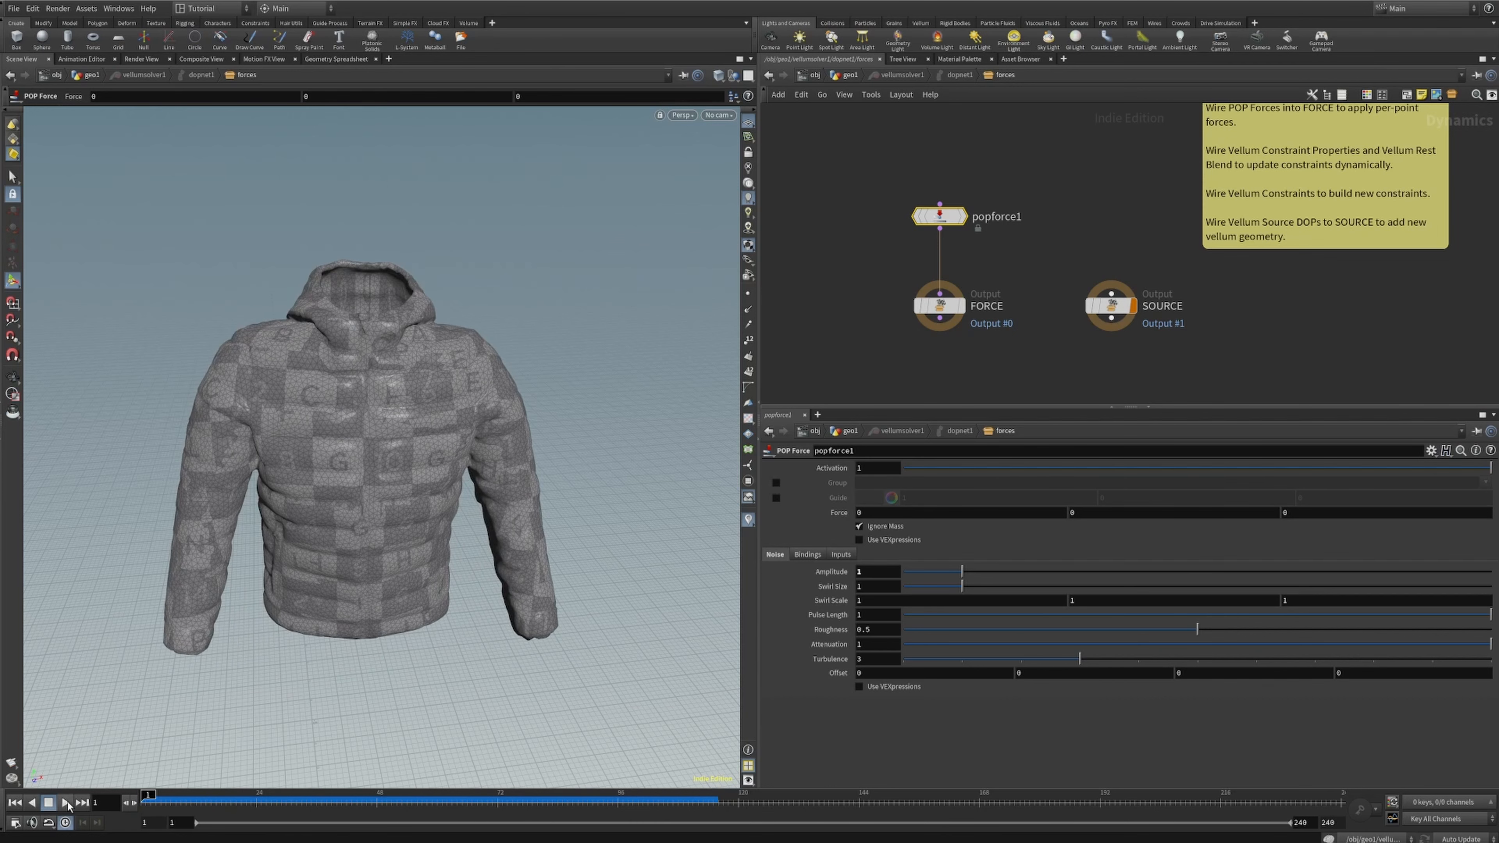
left_click(65, 804)
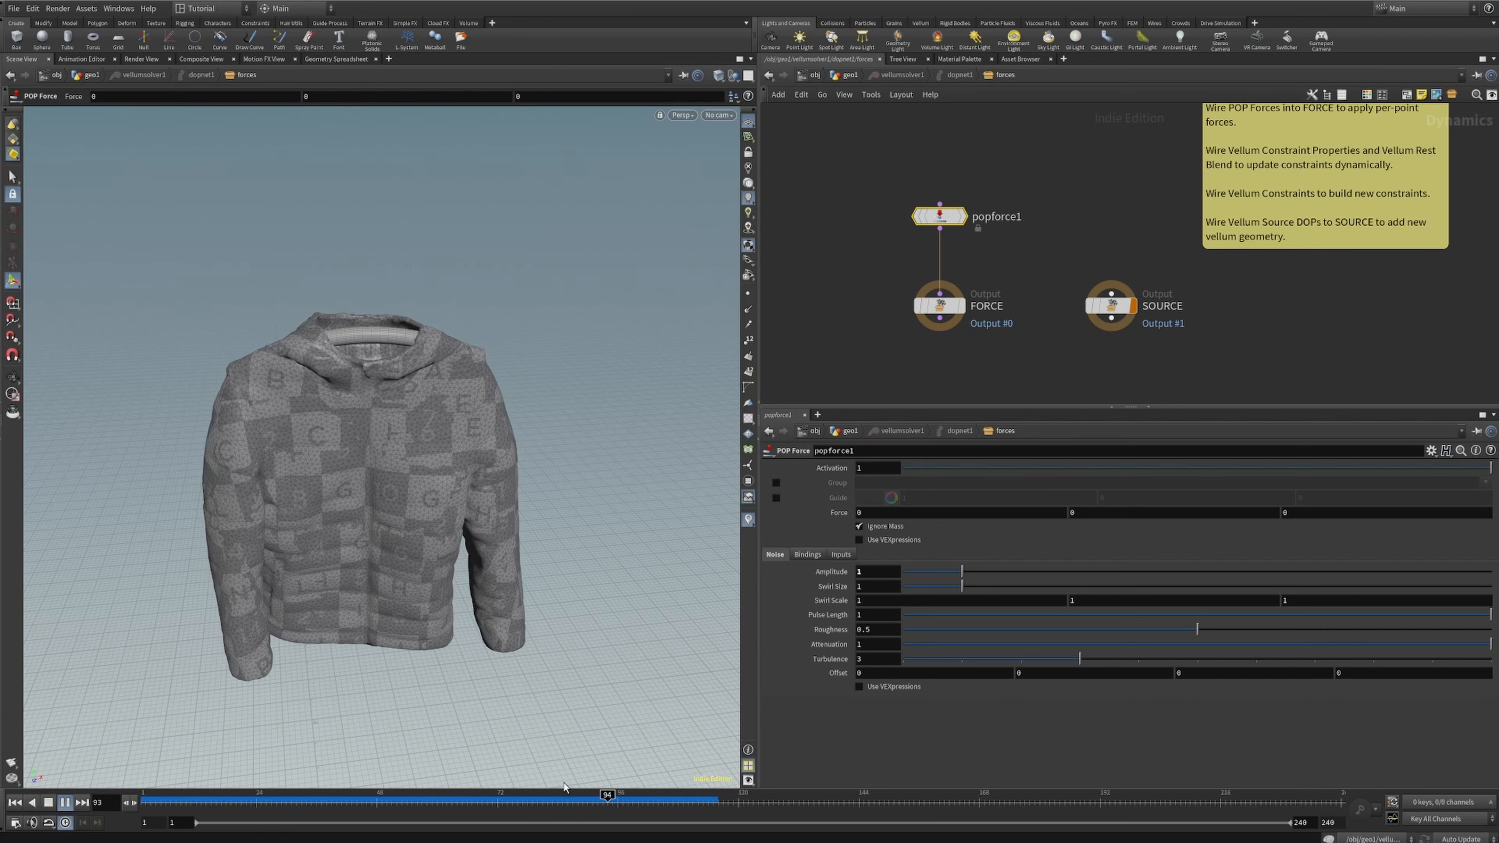
left_click_drag(638, 809, 507, 821)
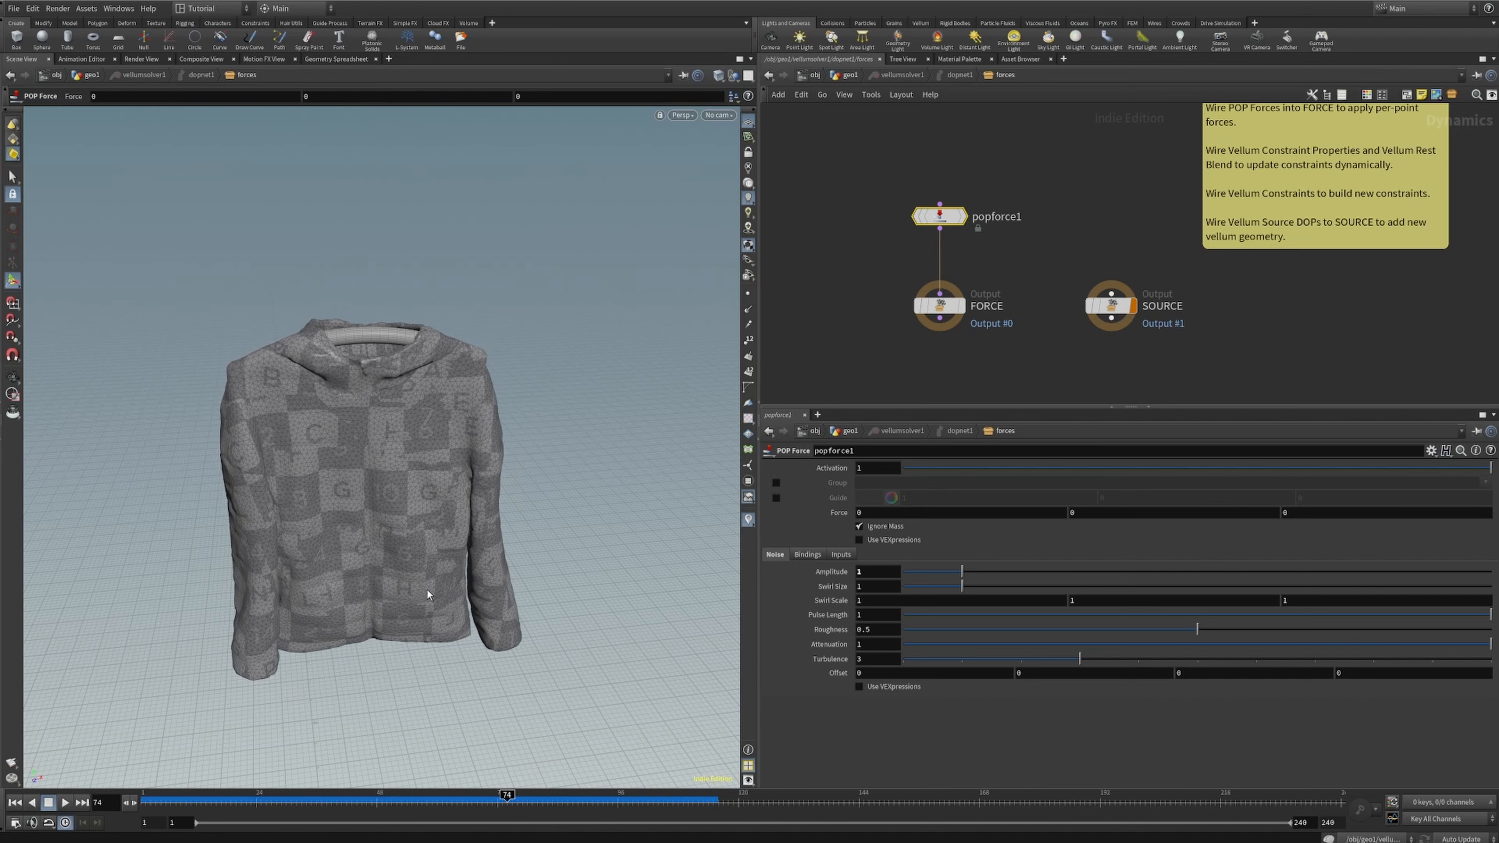
left_click_drag(400, 598, 443, 777)
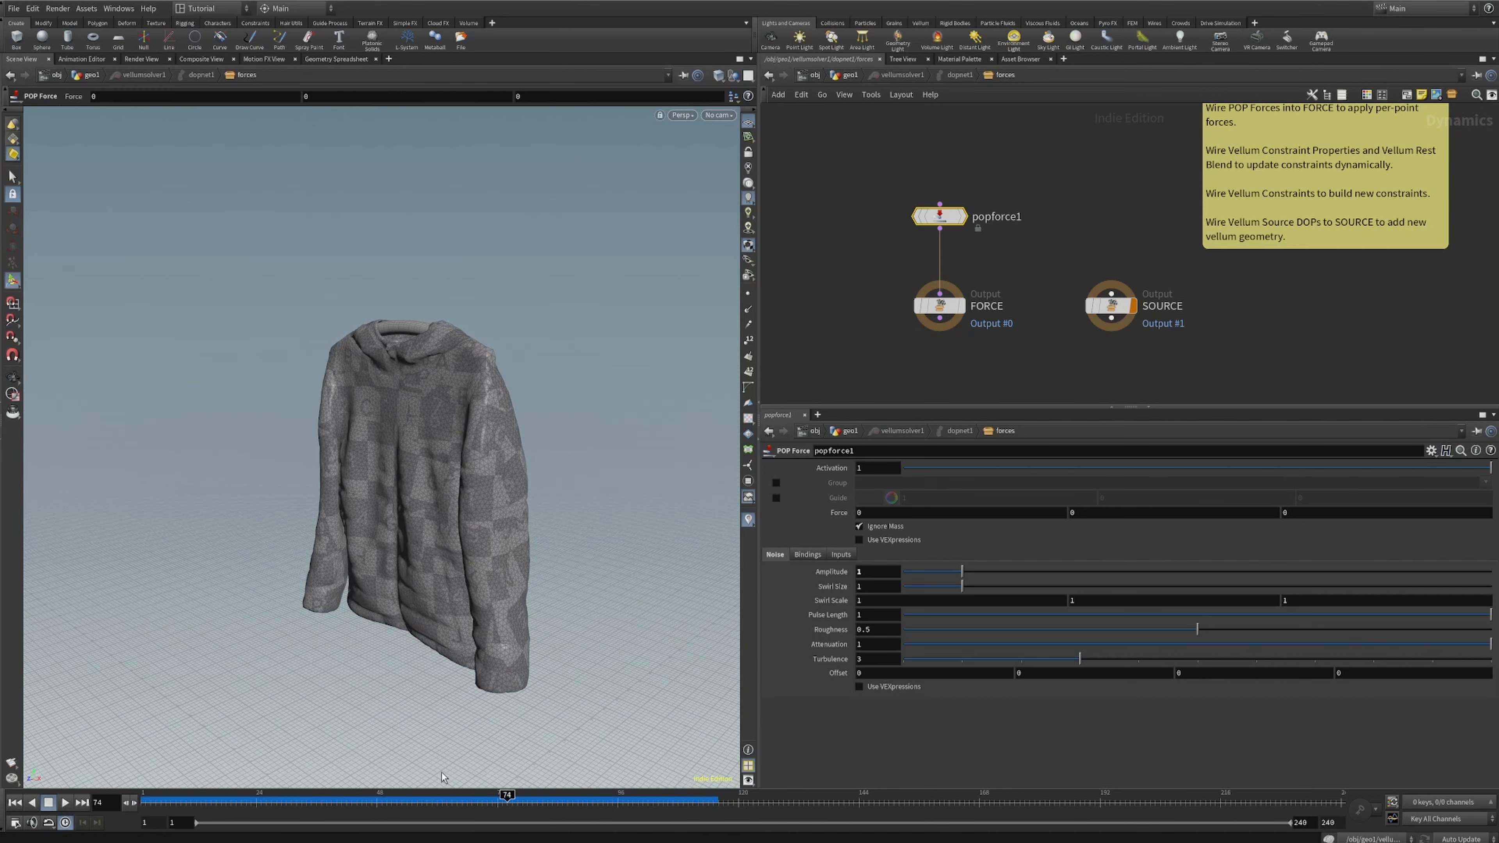
left_click(66, 803)
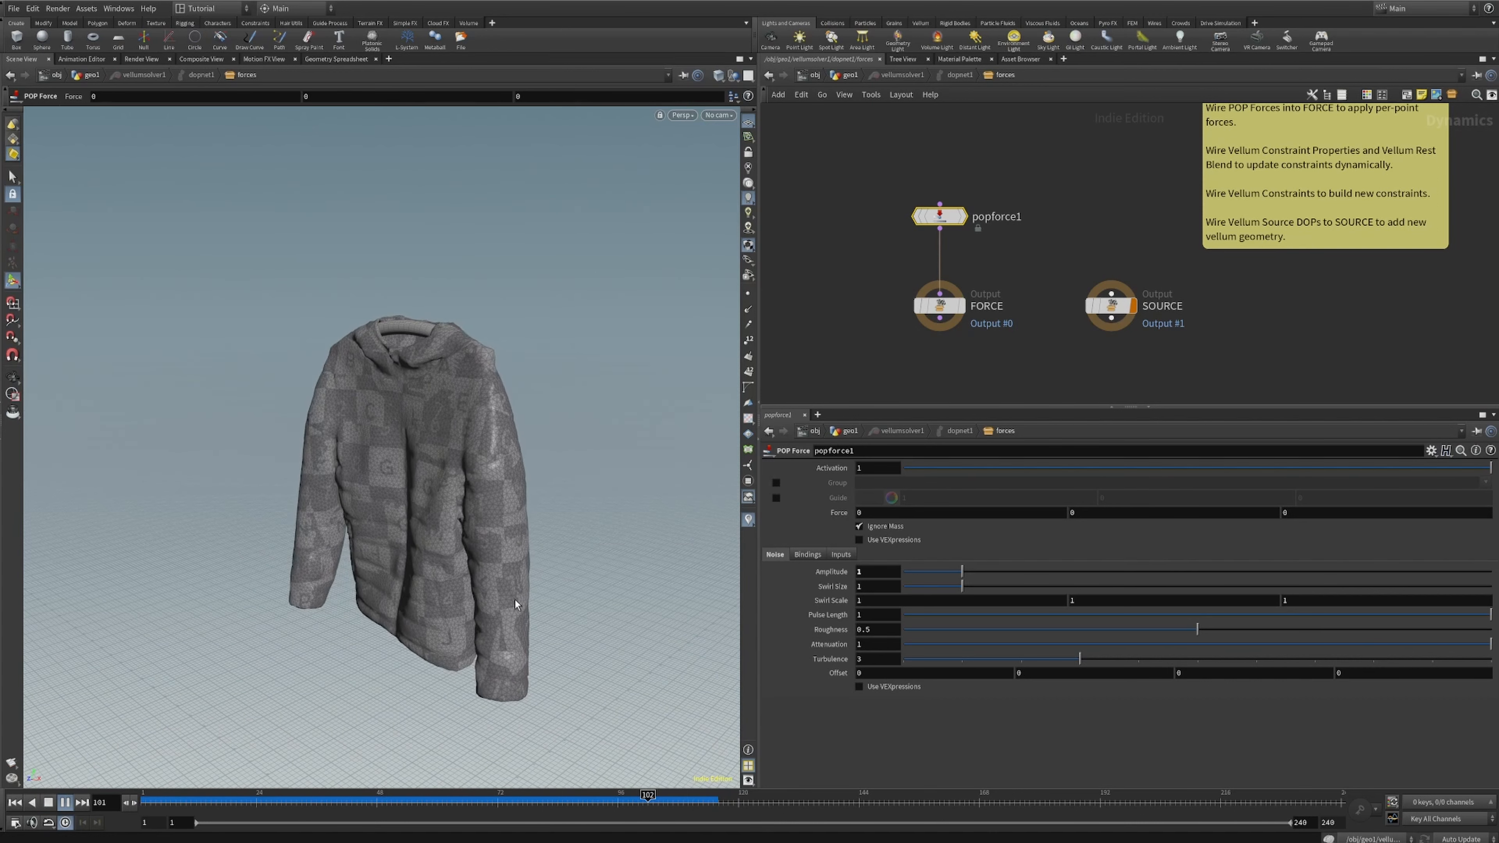
mouse_move(644, 804)
left_mouse_down()
mouse_move(581, 801)
mouse_move(674, 802)
left_mouse_up()
left_click(67, 801)
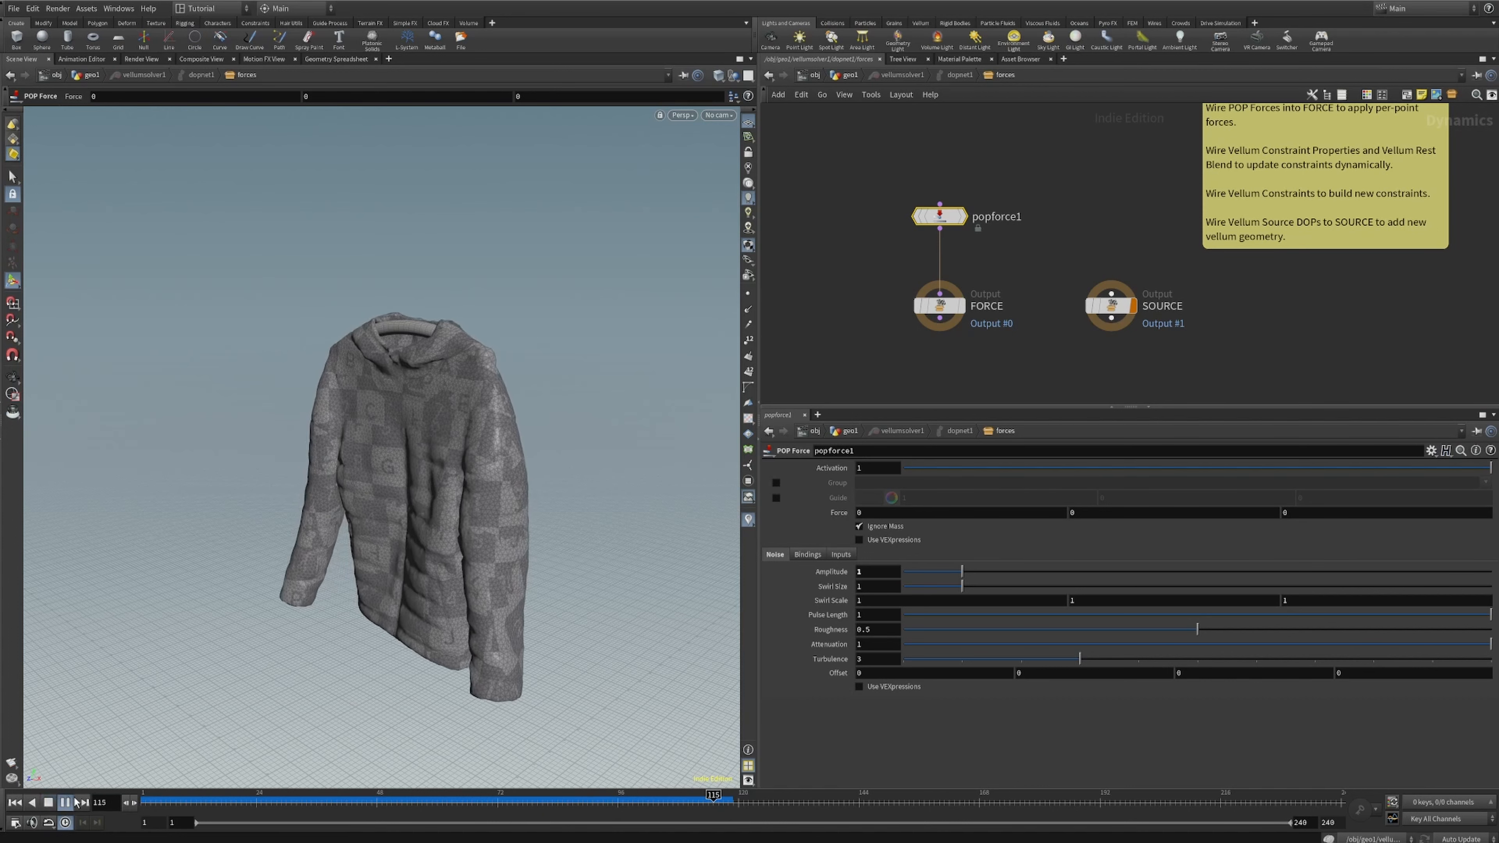
left_click_drag(378, 802, 95, 792)
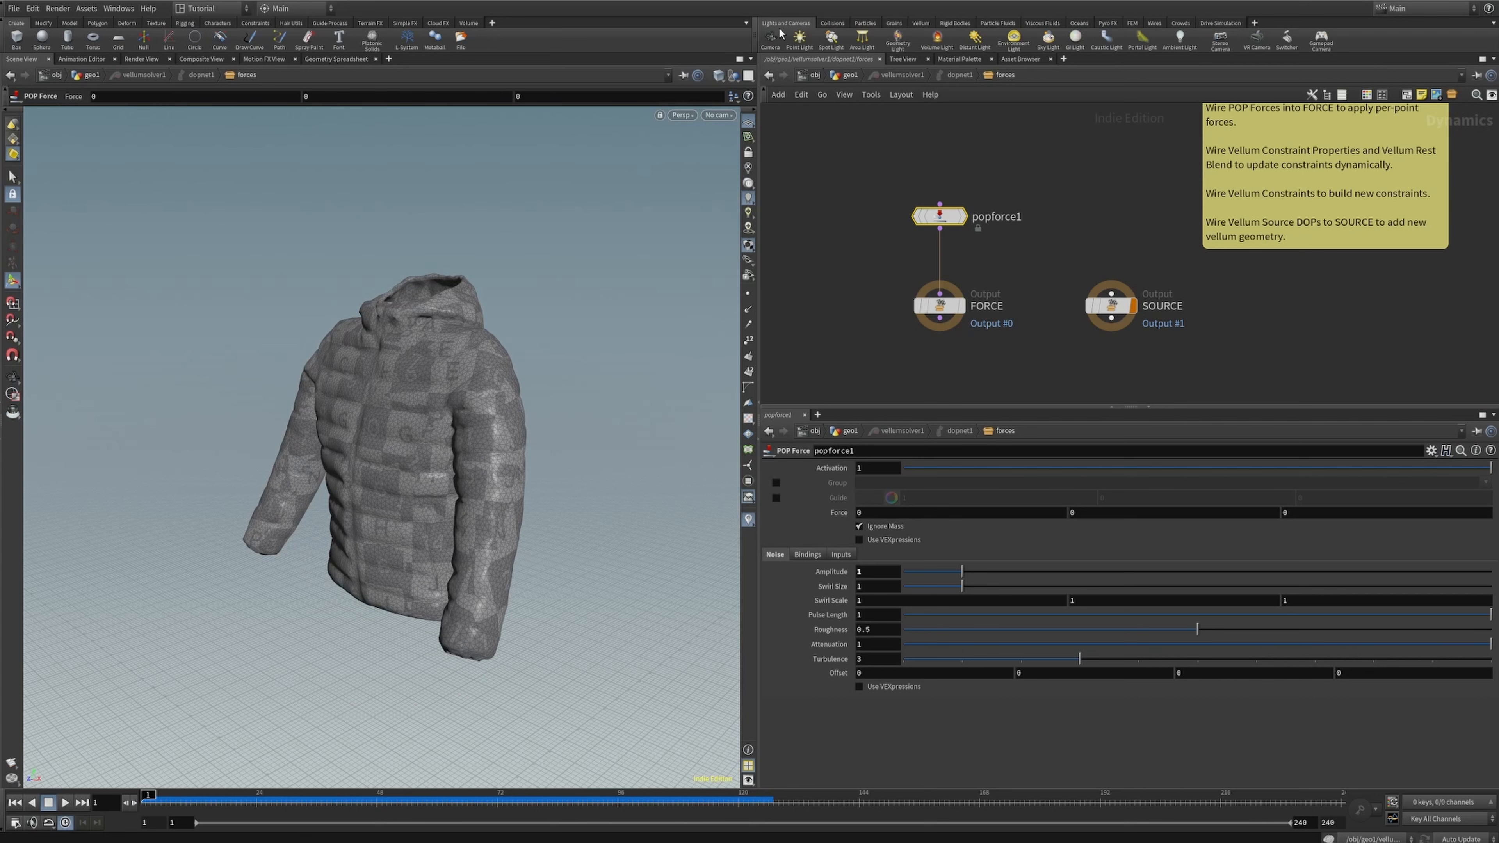
- Return to the geo1 network, add a File Cache node below vellumsolver1, wire it to the solver's first output and display it
left_click(850, 75)
left_click(851, 203)
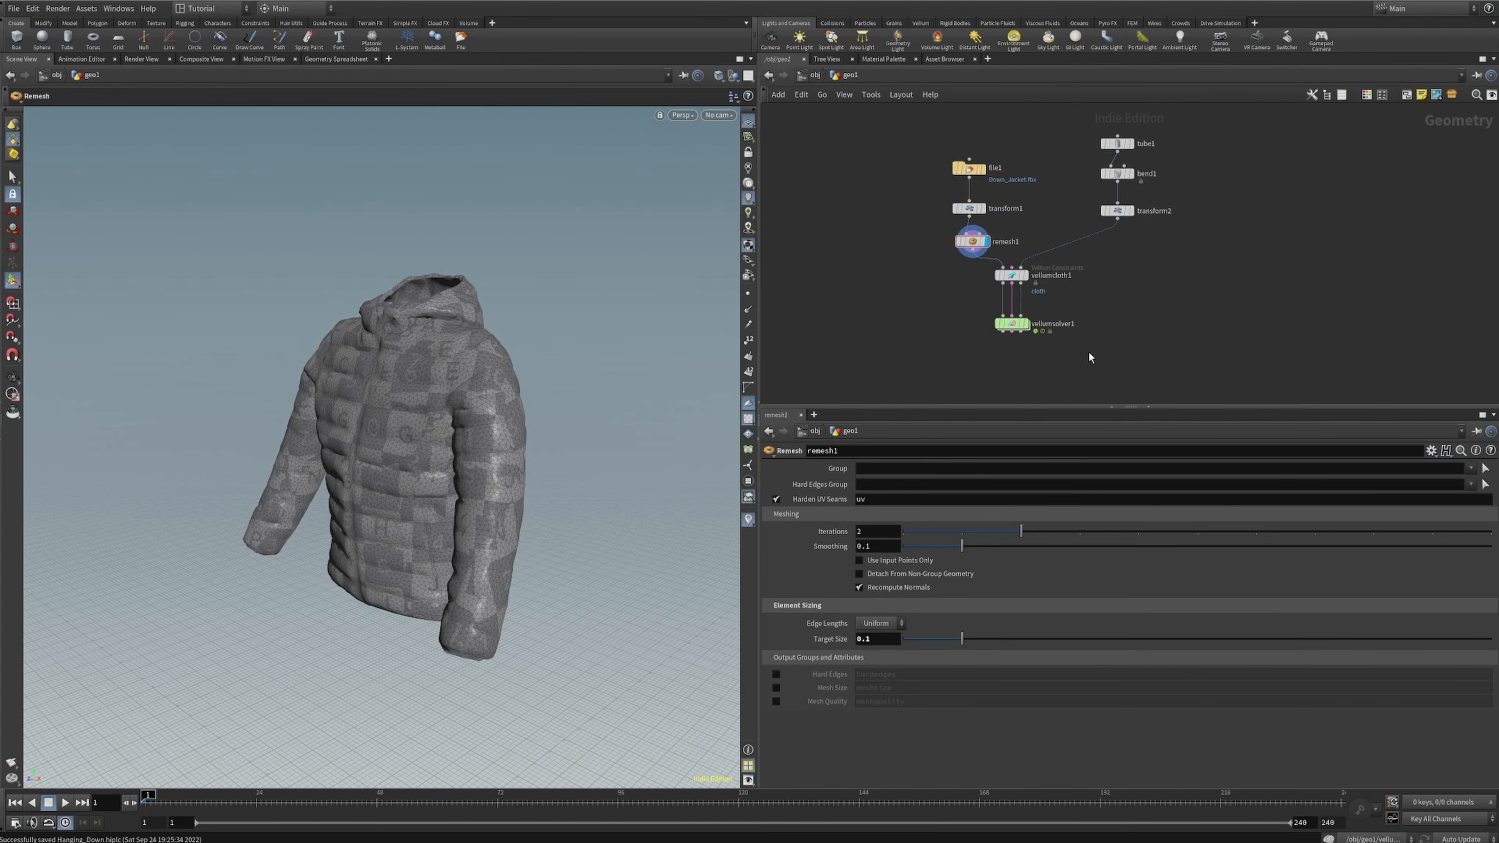
key("Tab")
type("file")
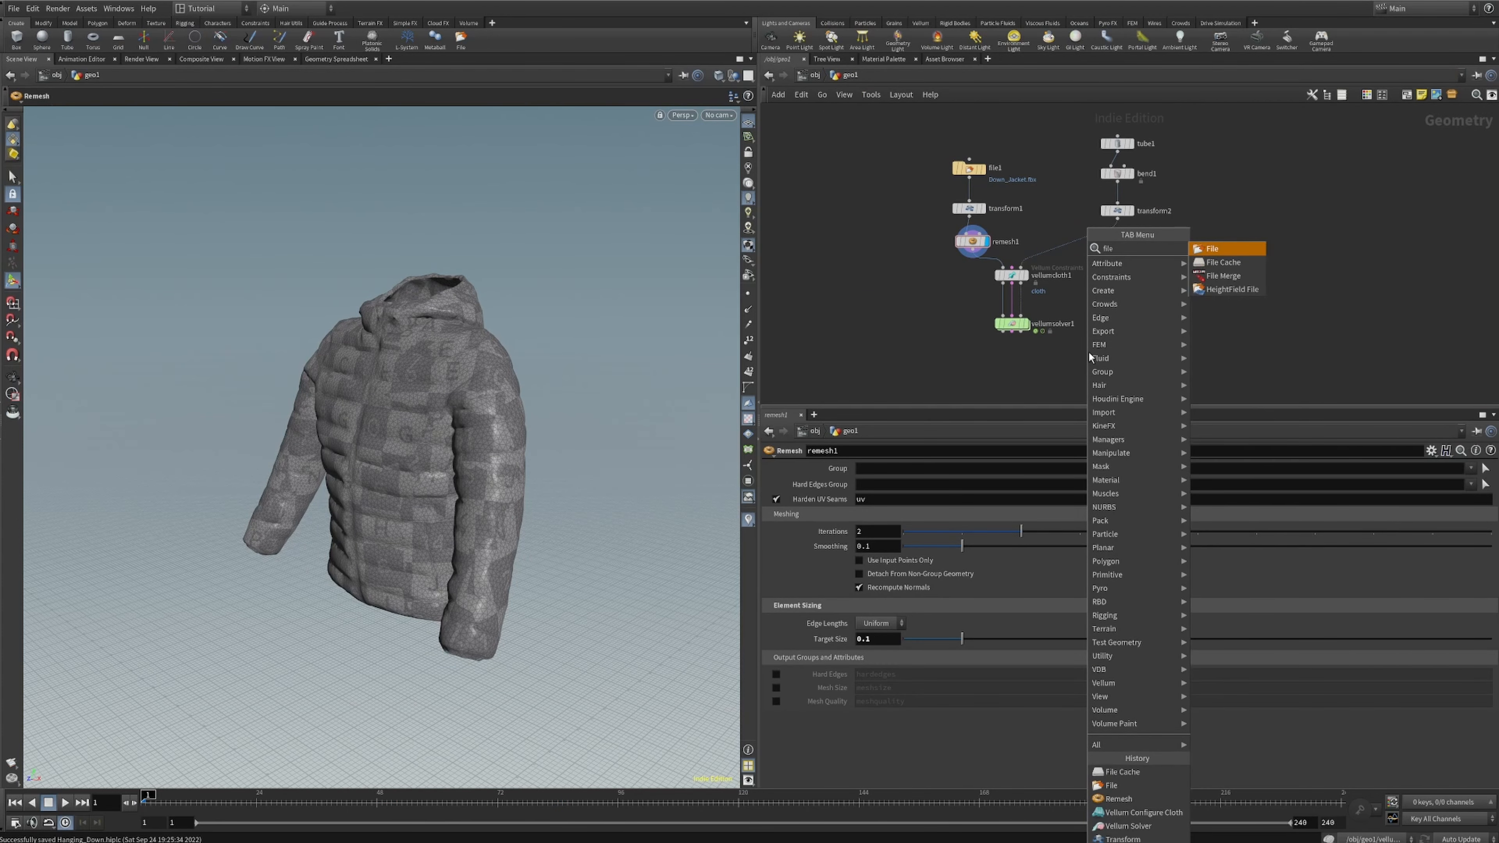
key("Down")
key("Return")
left_click(1012, 364)
scroll(1012, 364, "up", 2)
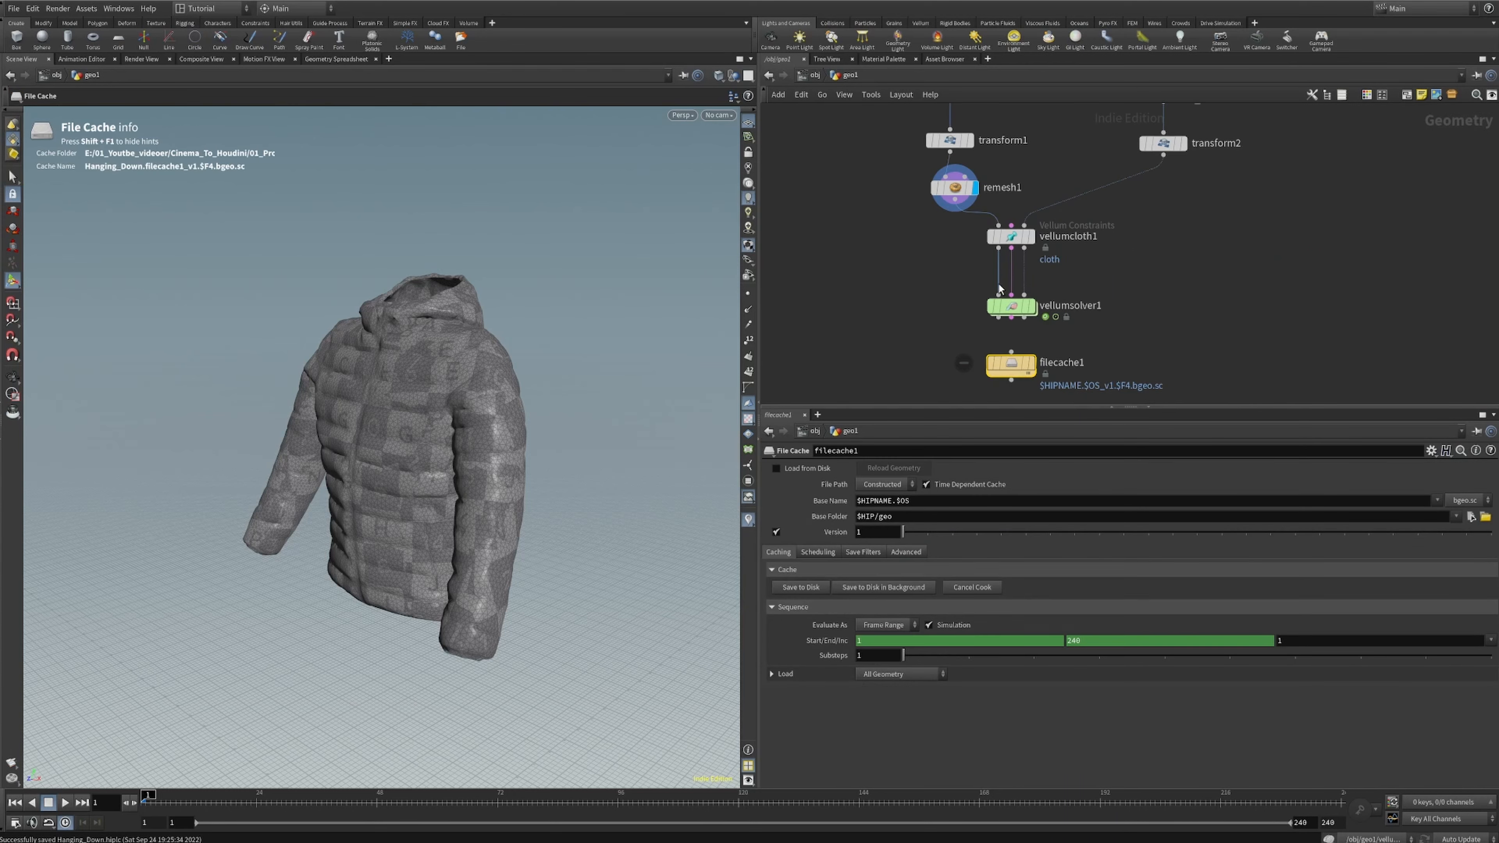
left_click_drag(998, 319, 1038, 355)
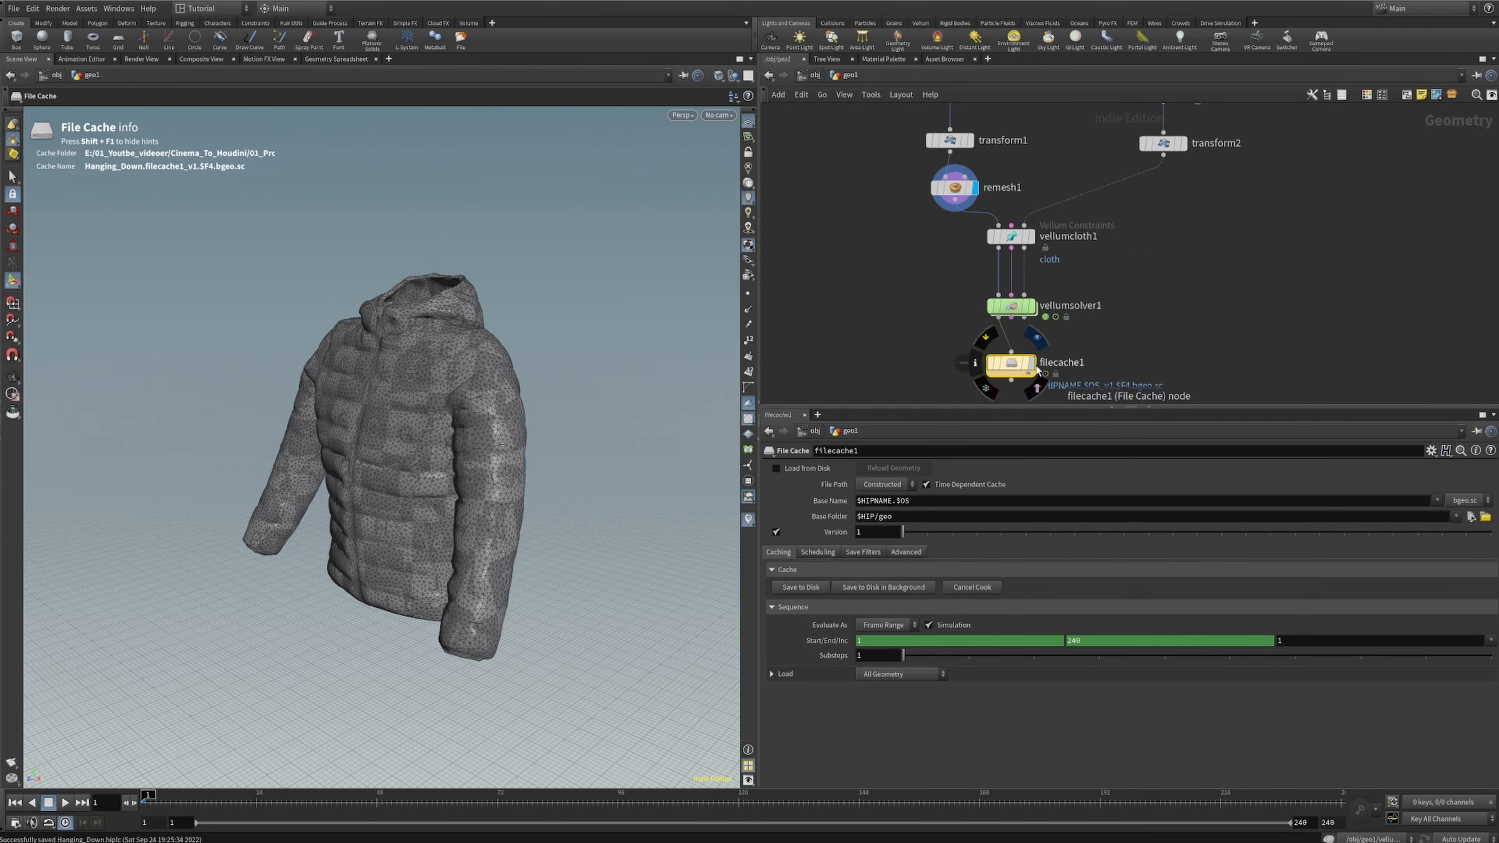
left_click(1032, 365)
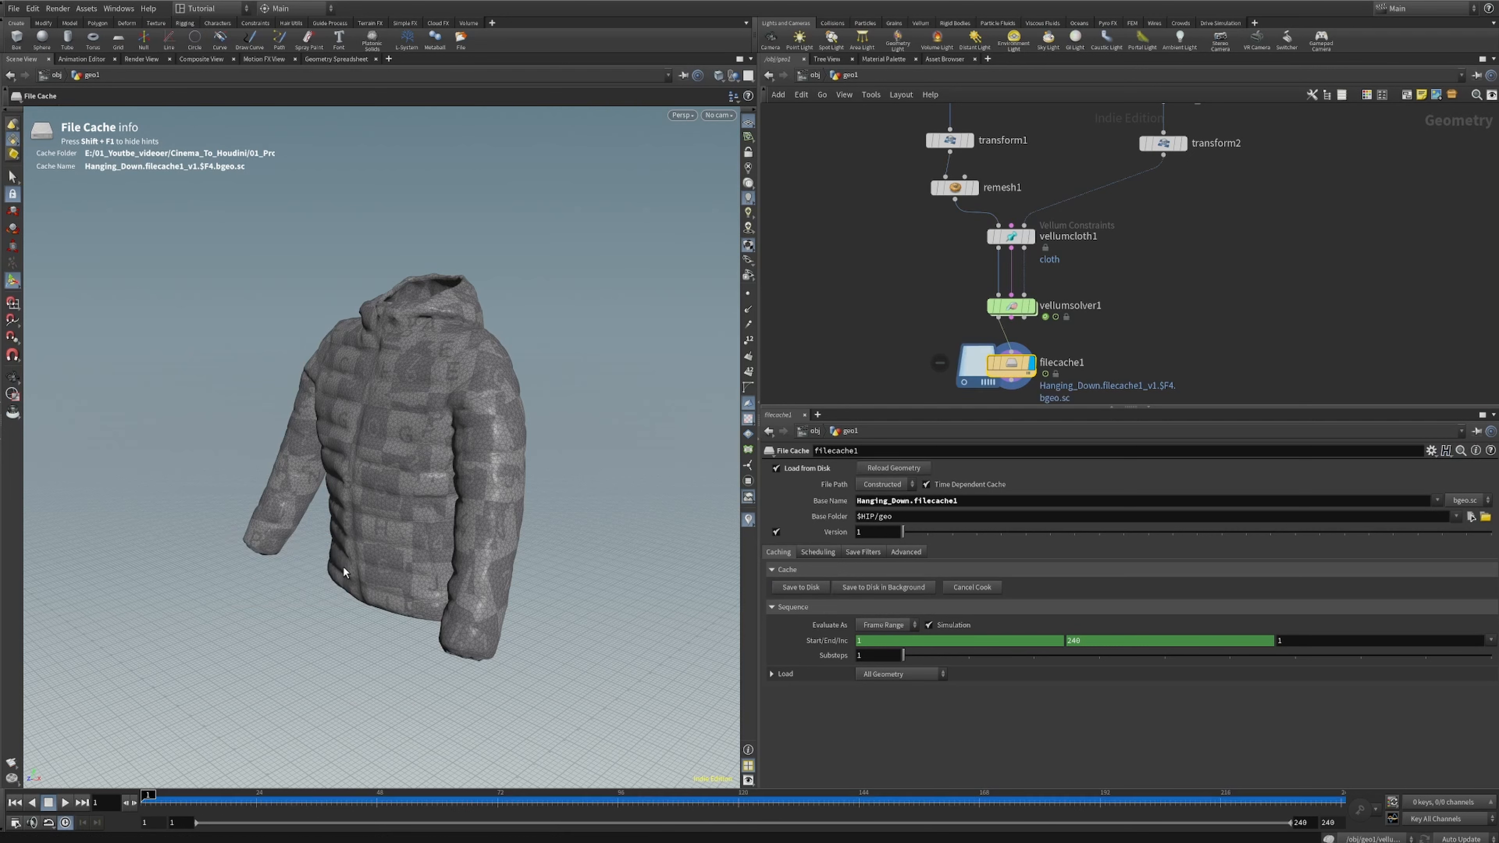
- Play the cached simulation, stop it to examine the hood and shoulders up close, and rewind to frame 1
left_click(66, 801)
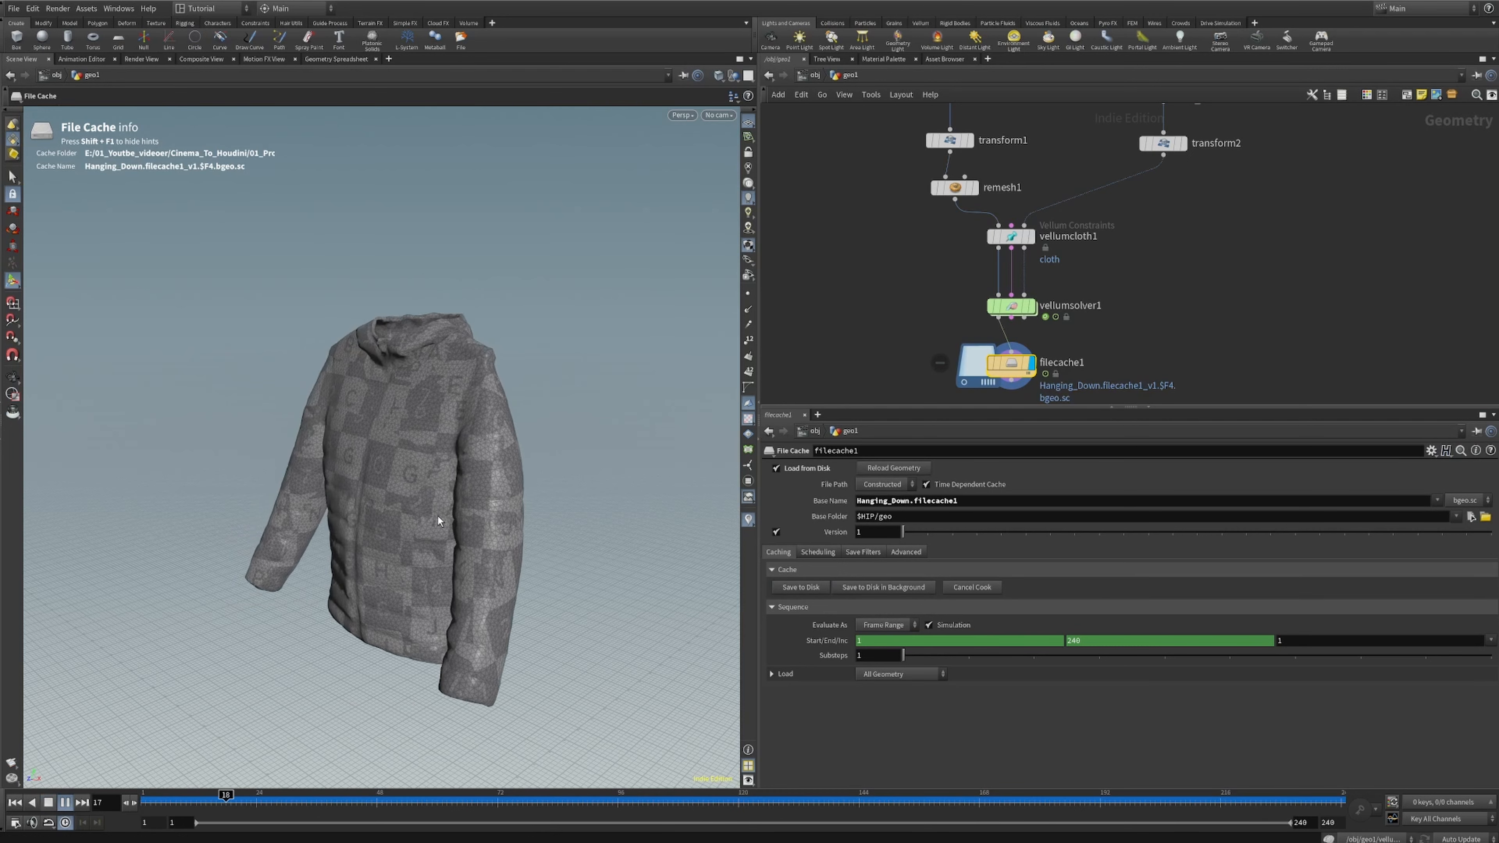
key("Escape")
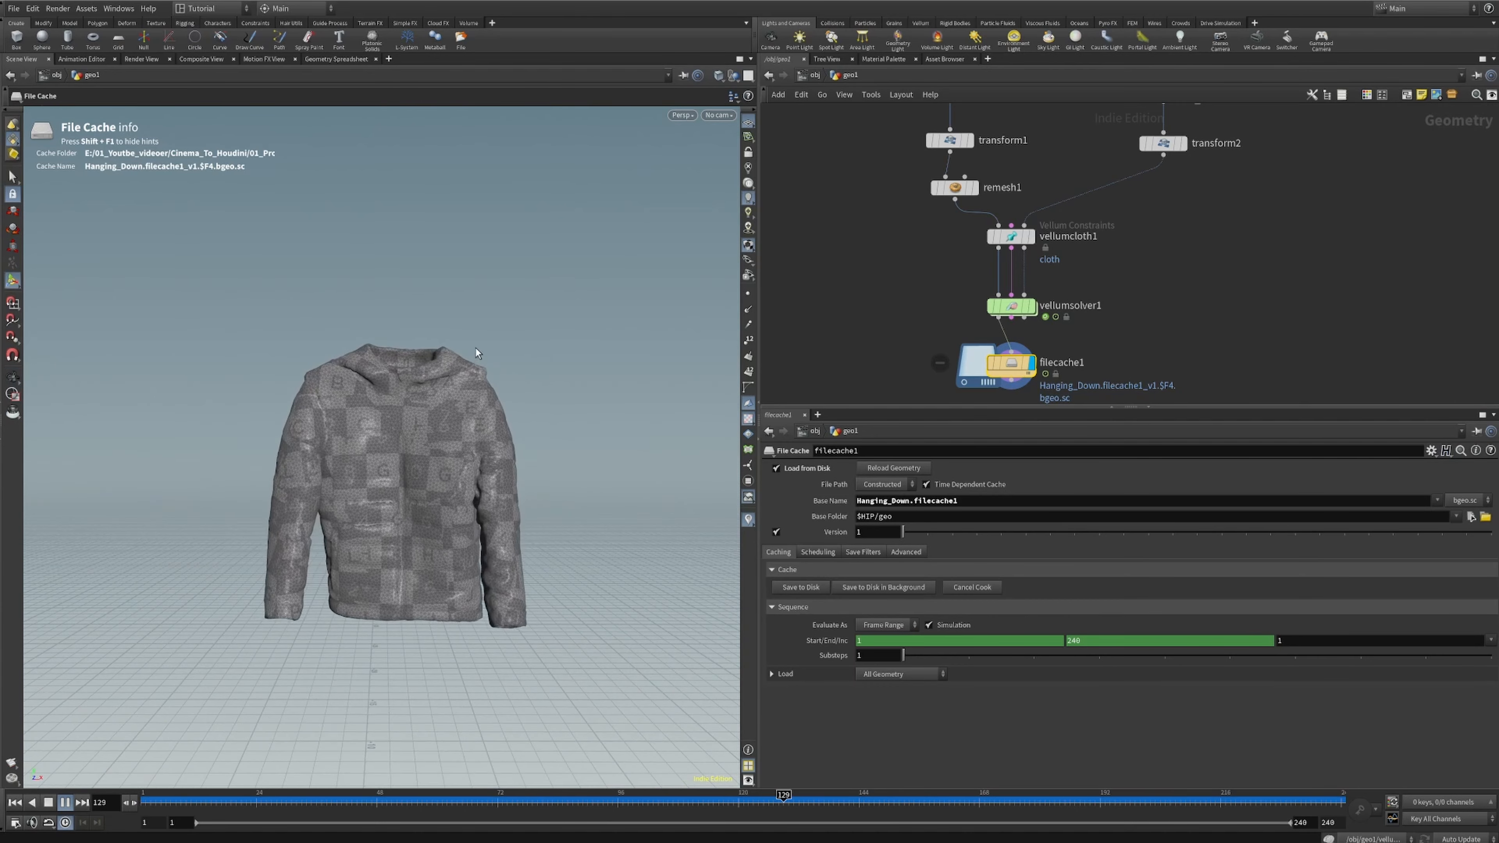
left_click(49, 803)
right_click_drag(489, 348, 591, 392, "alt")
left_click_drag(457, 445, 494, 401, "alt")
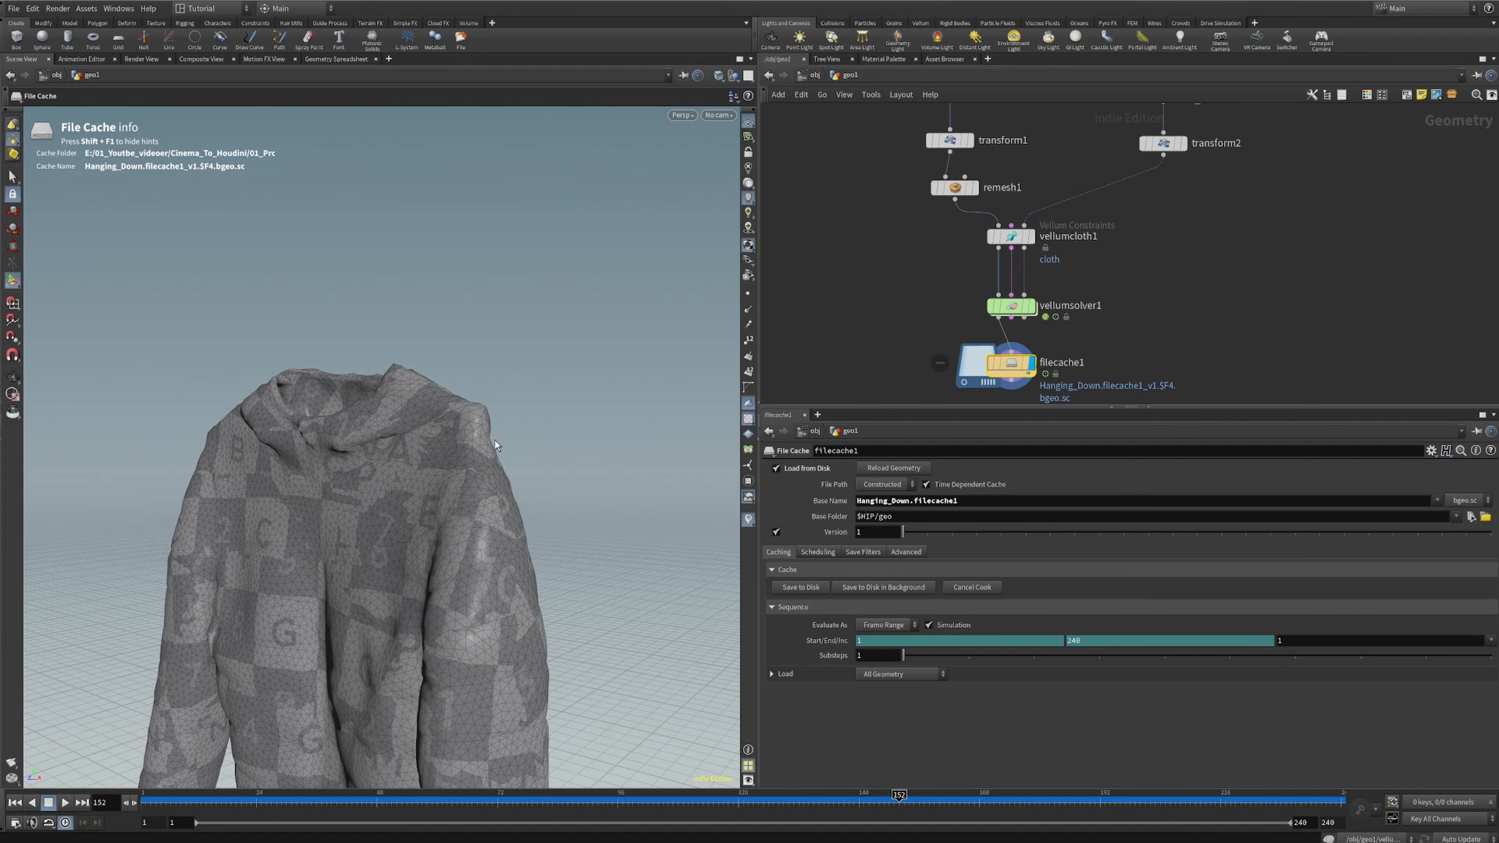
key("ctrl+Up")
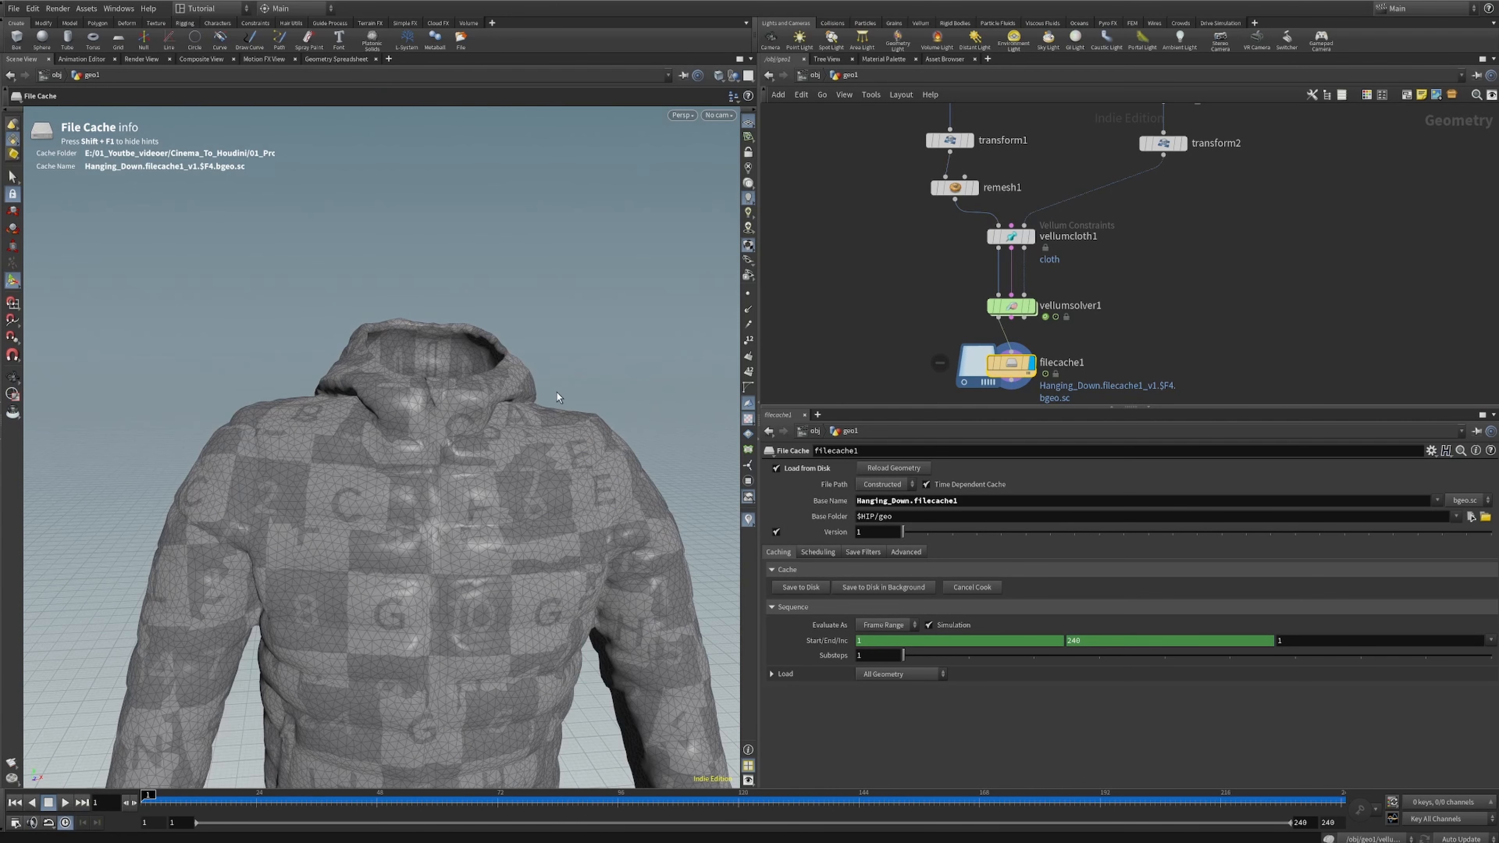
- Increase the height of tube1 to 5.415
scroll(964, 214, "up", 1)
scroll(958, 214, "down", 4)
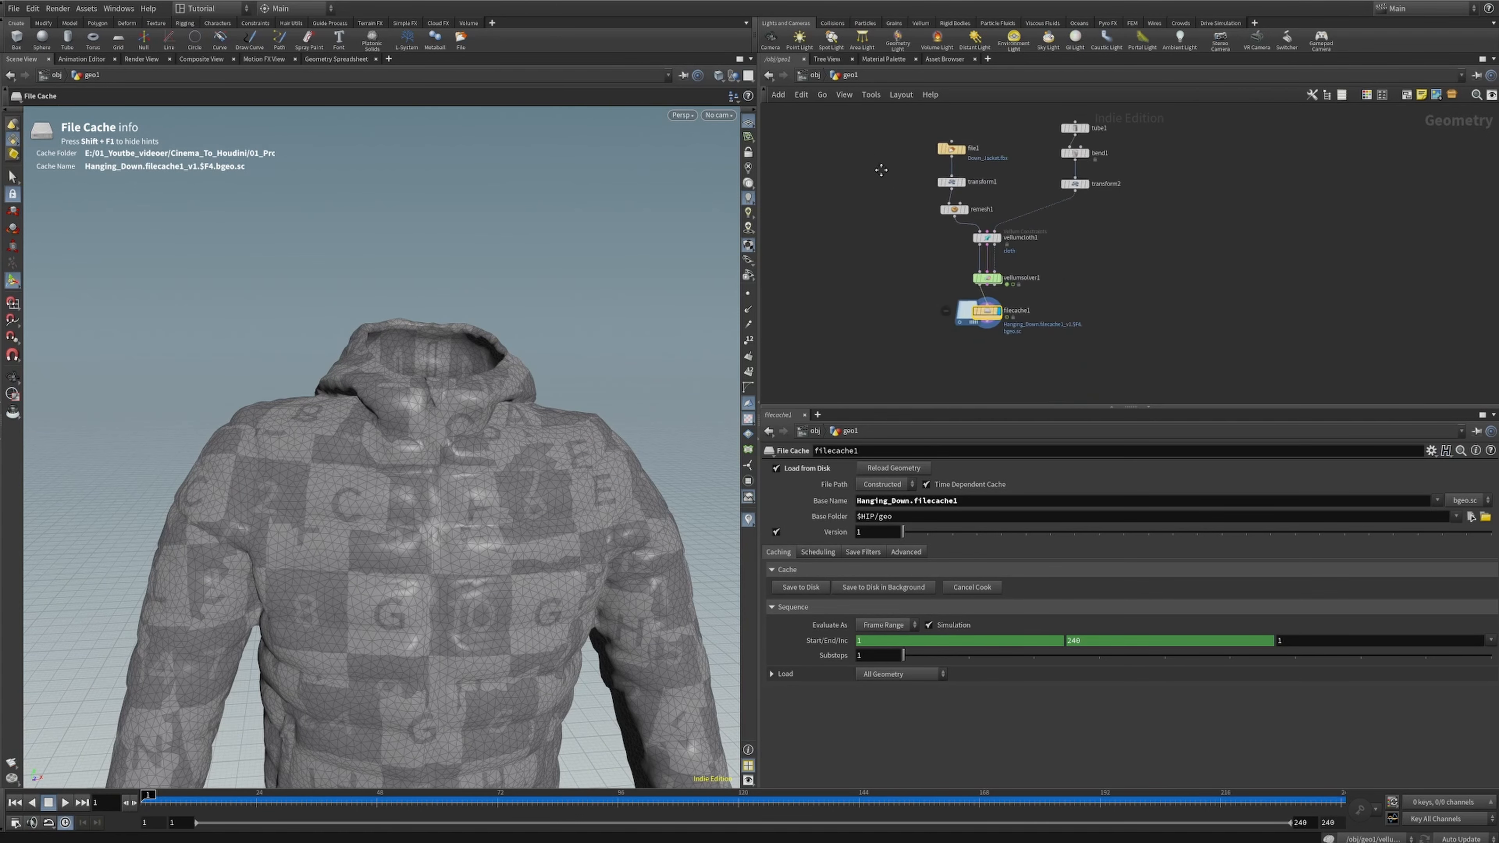
middle_click_drag(1108, 160, 1102, 260)
scroll(1102, 260, "up", 4)
left_click(1045, 192)
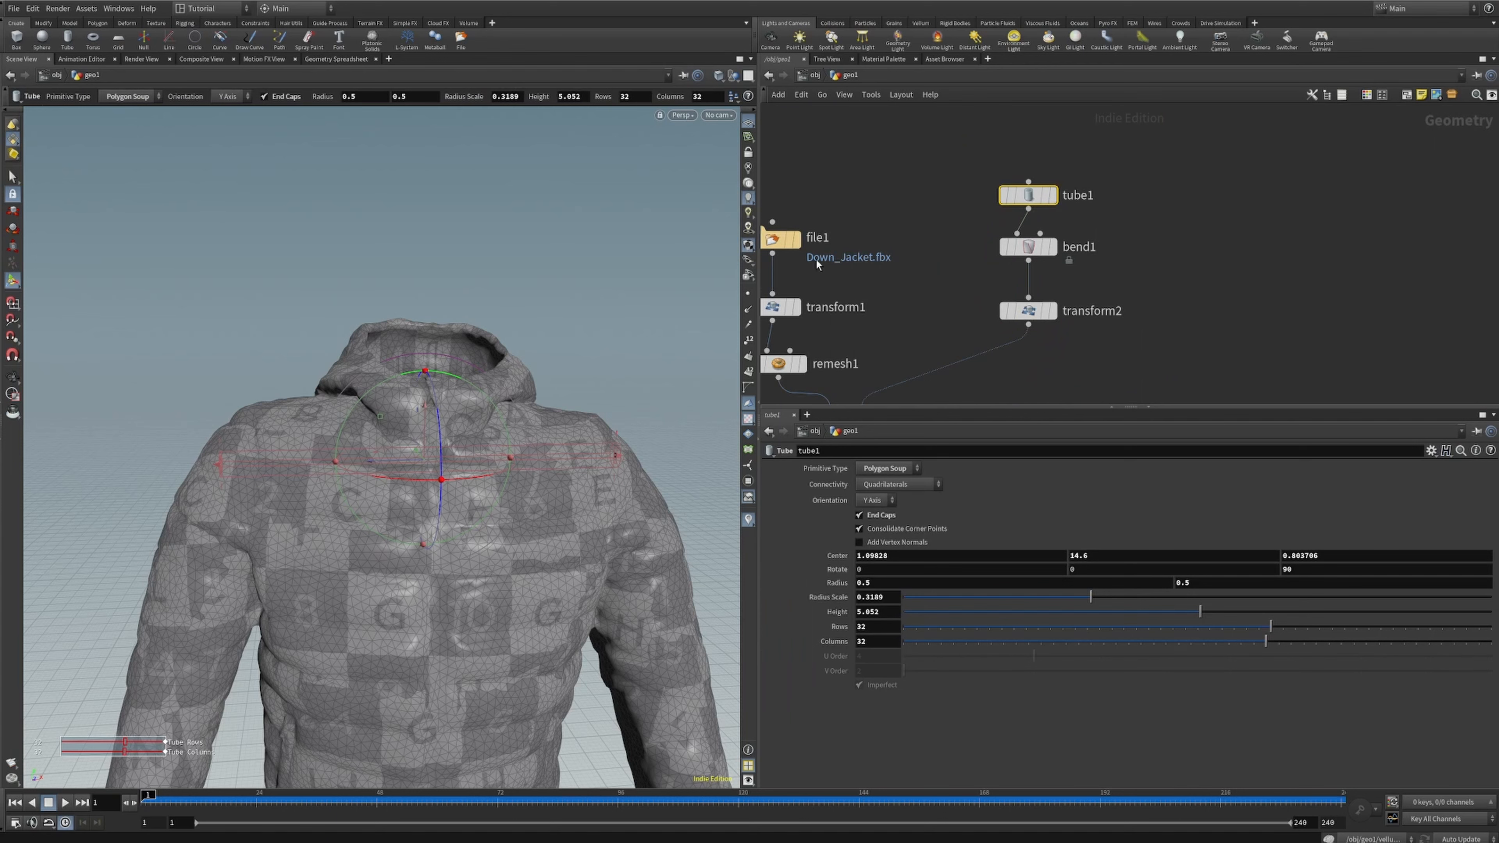
left_click_drag(539, 497, 696, 595, "alt")
scroll(1049, 276, "down", 1)
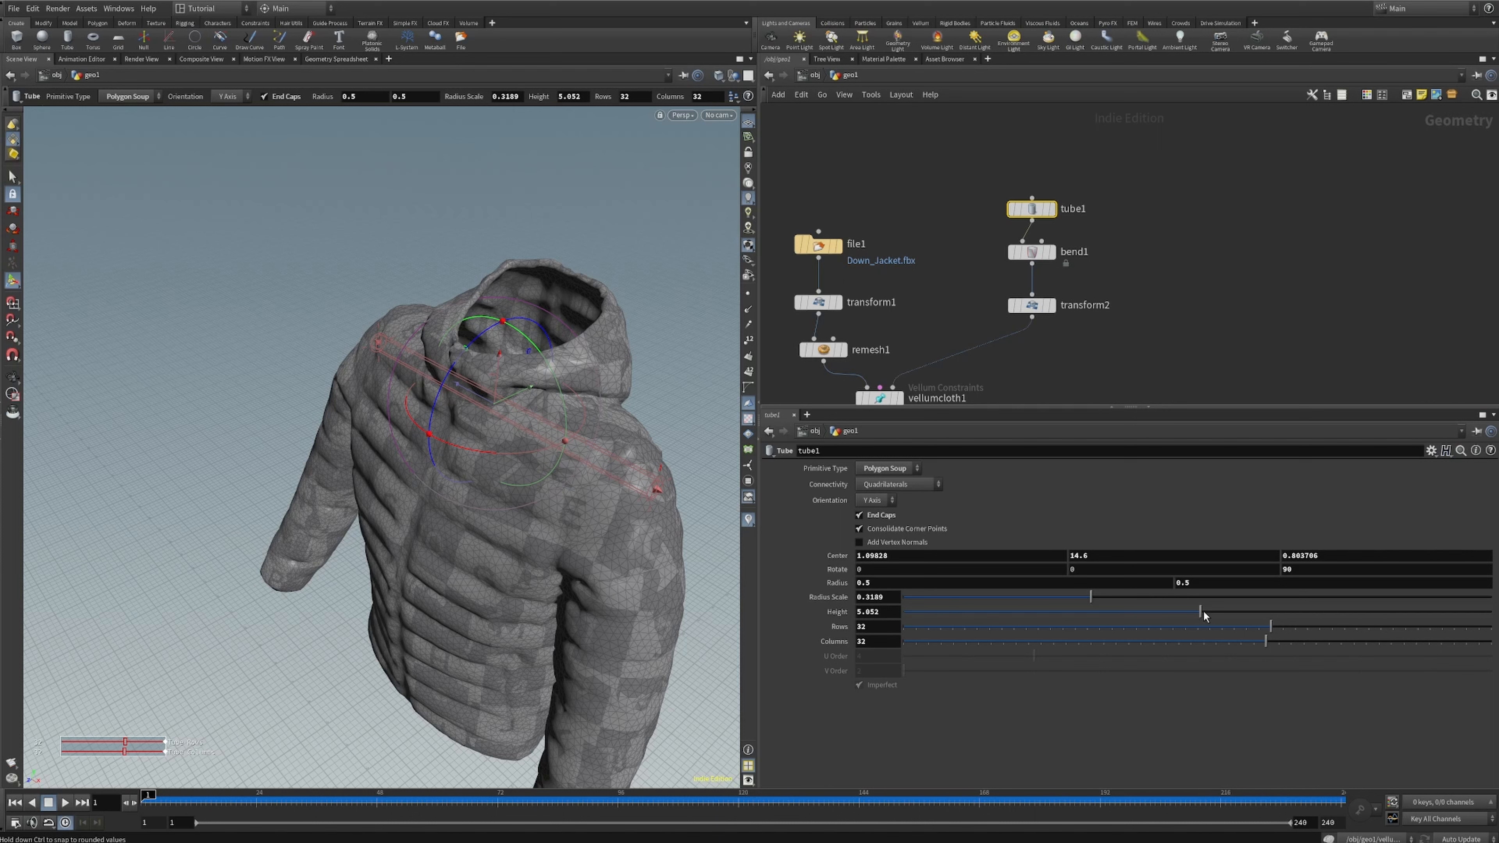
left_click_drag(1203, 611, 1222, 611)
- Display transform2 to examine the lengthened bent tube on its own
scroll(1117, 234, "down", 1)
middle_click_drag(1090, 361, 1123, 273)
left_click(1099, 201)
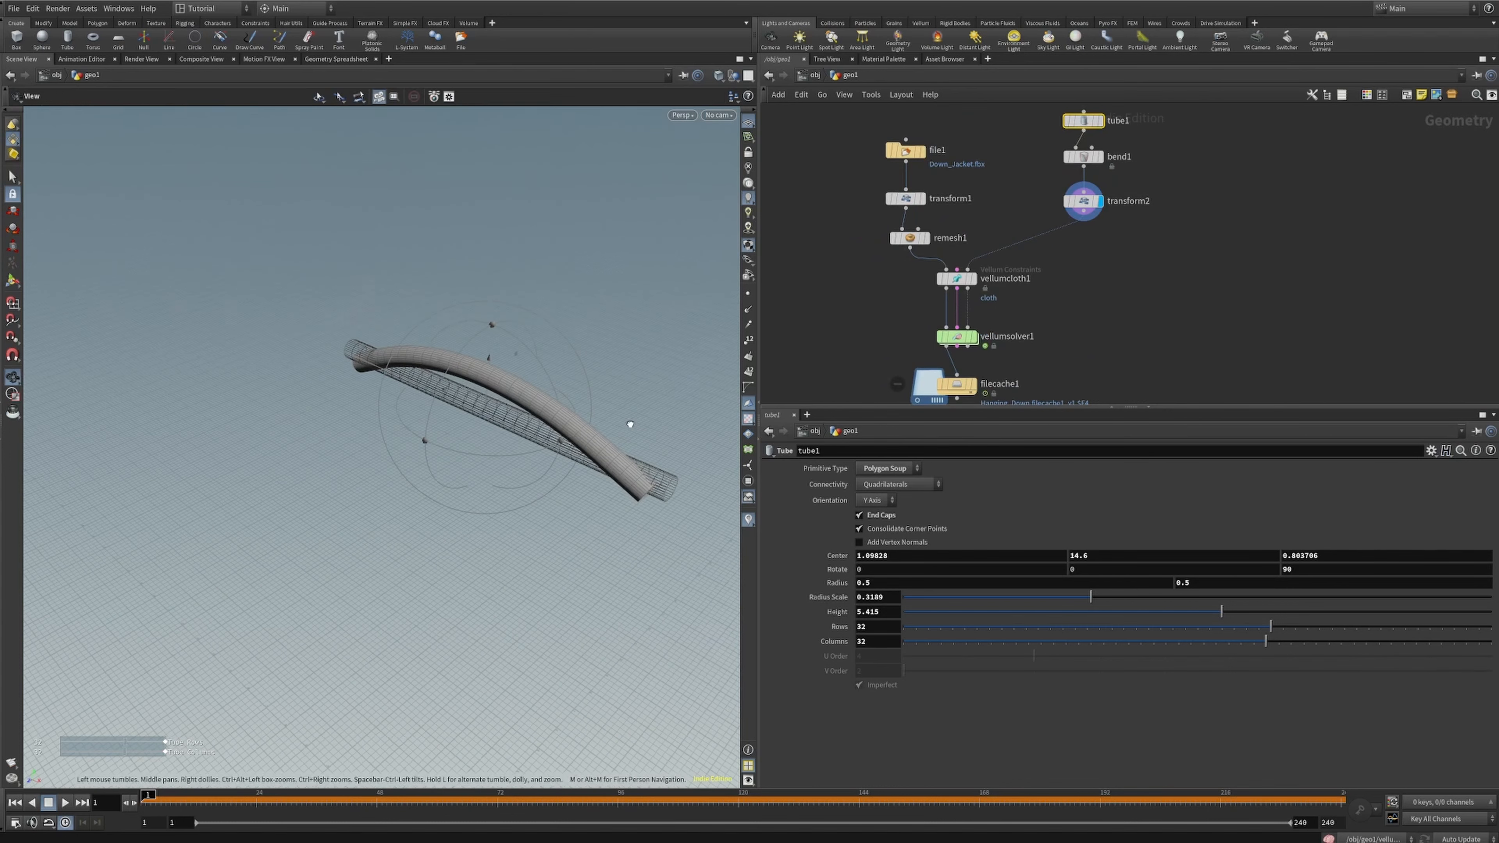
left_click_drag(629, 424, 717, 395)
key("Return")
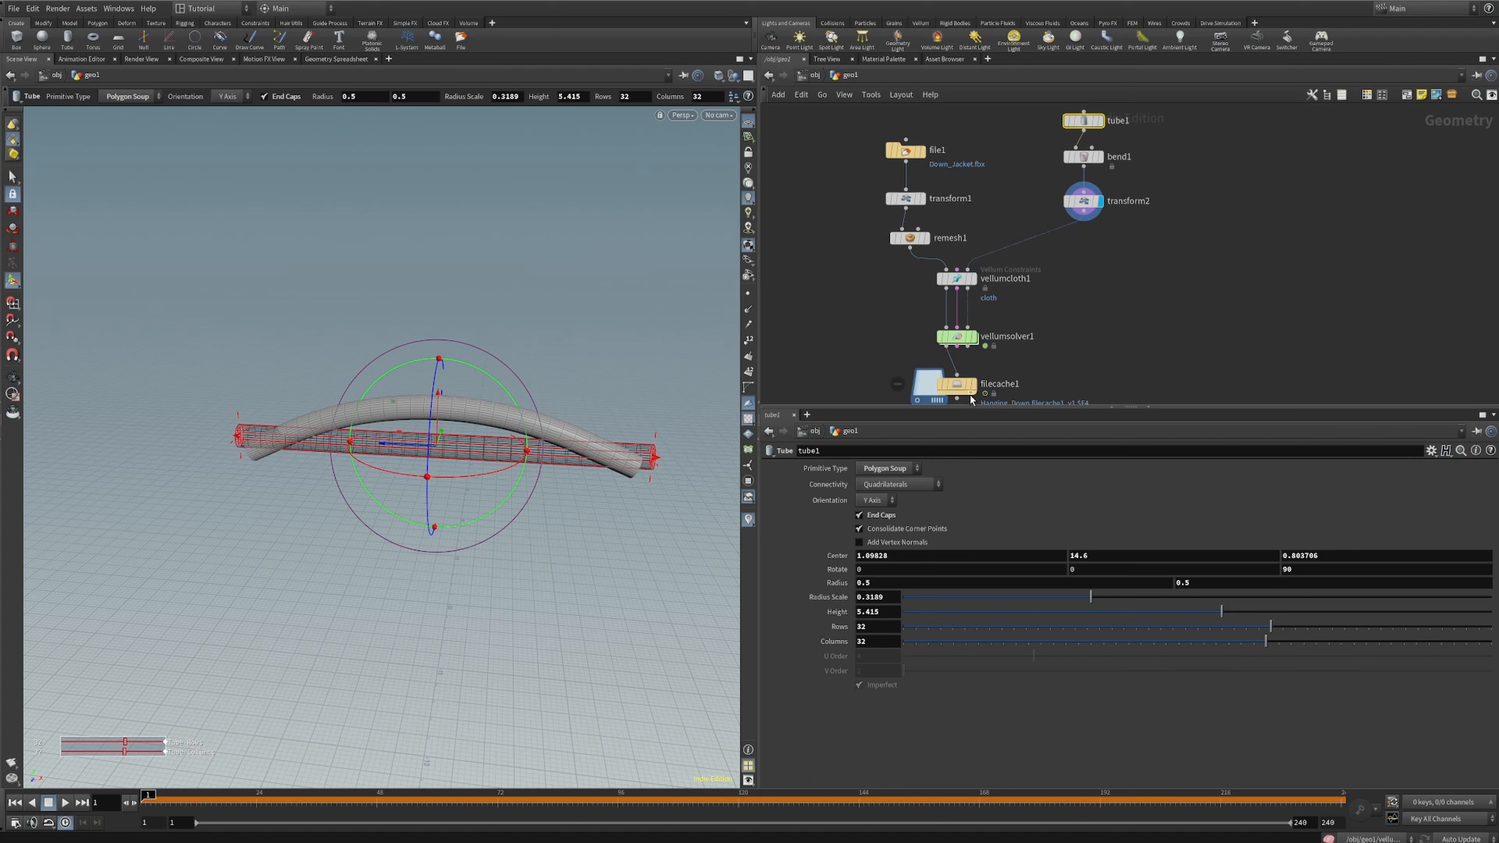
- Display filecache1 and save its simulation to disk again with the lengthened tube
mouse_move(976, 385)
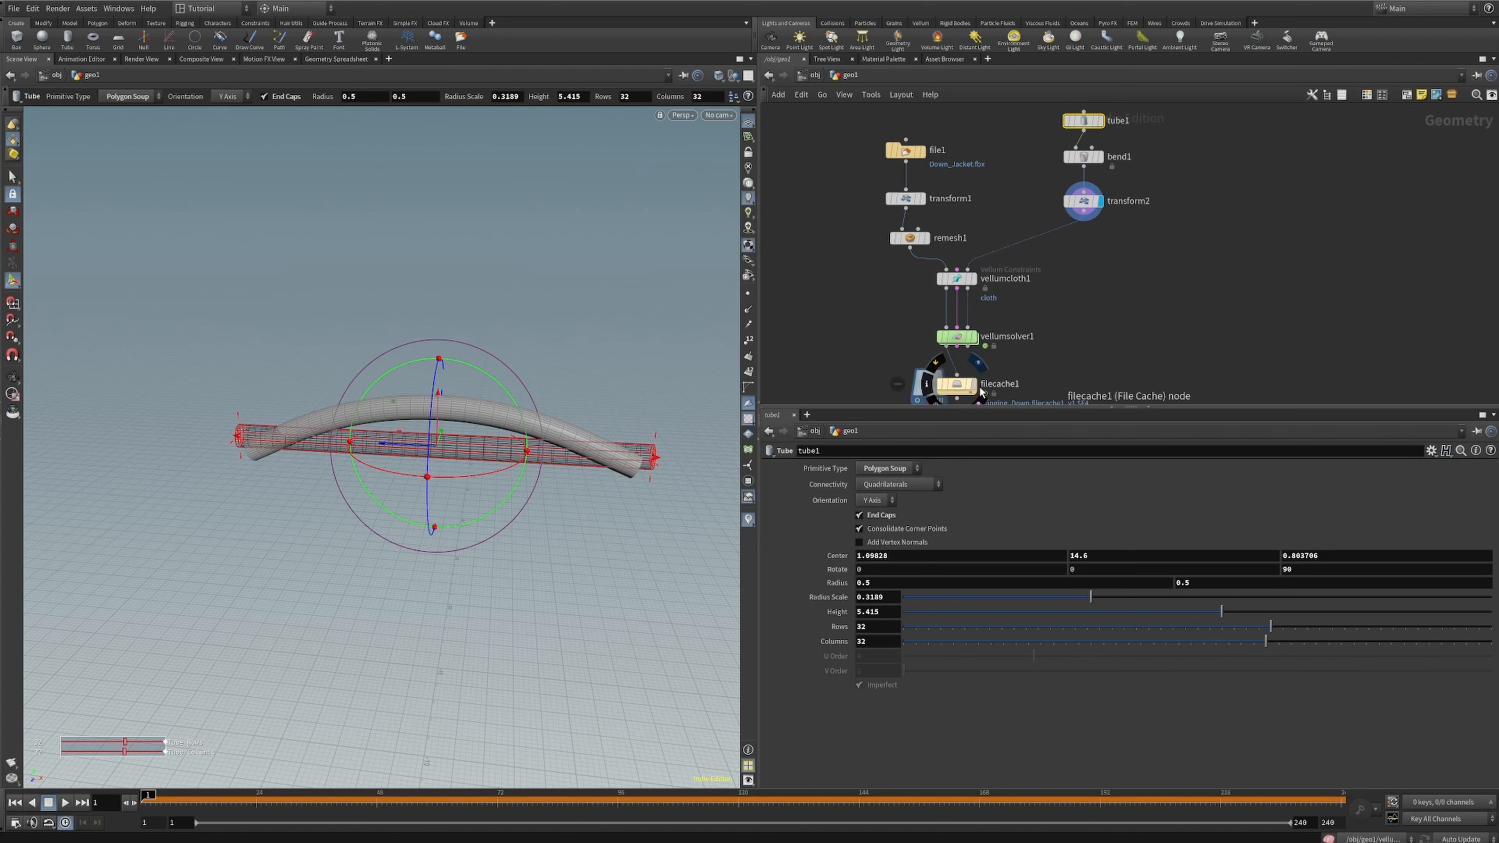
left_click(975, 387)
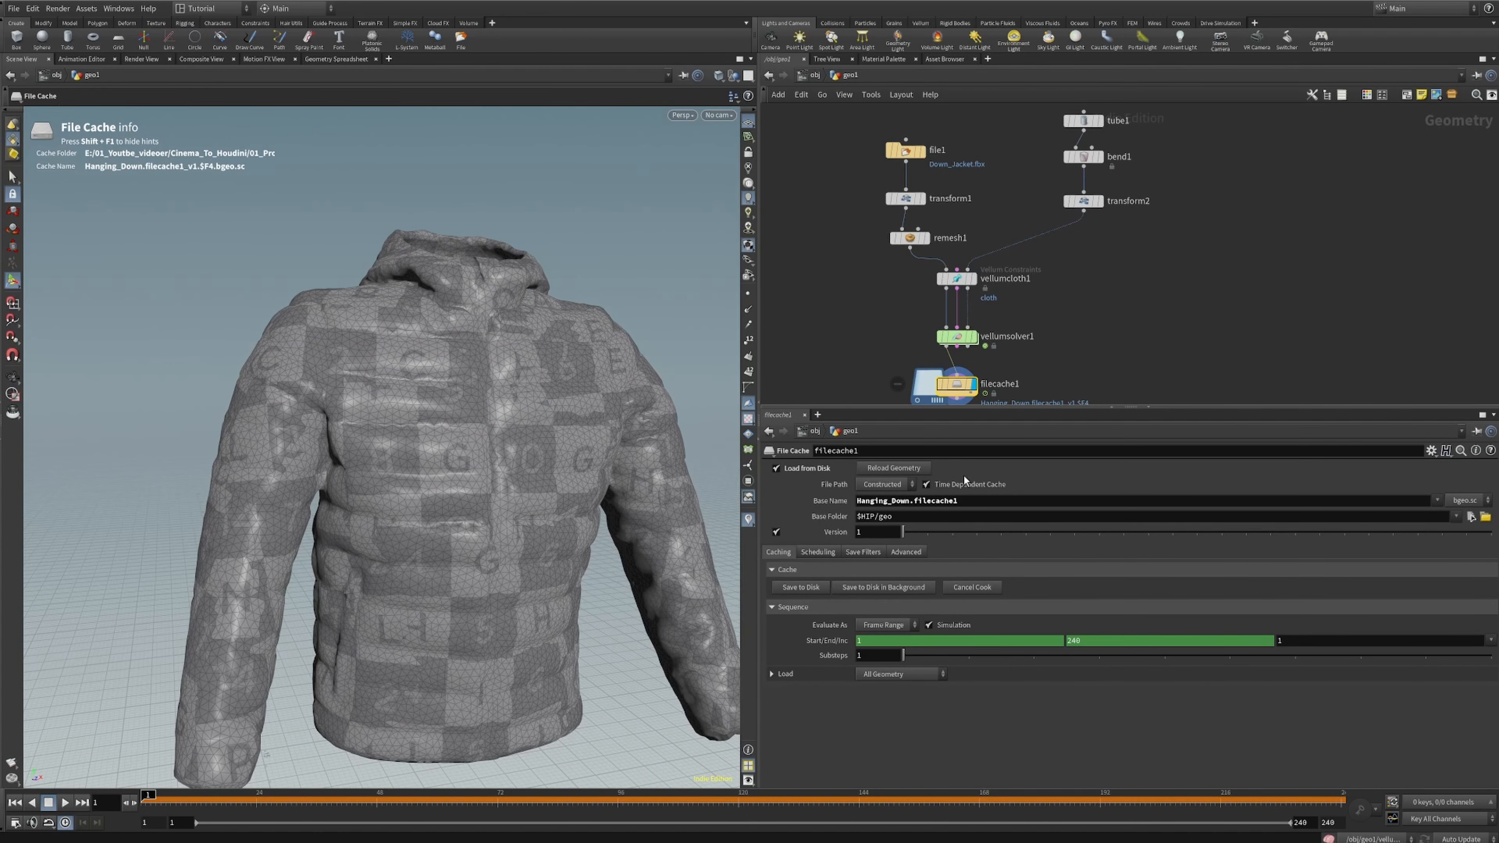
left_click(797, 589)
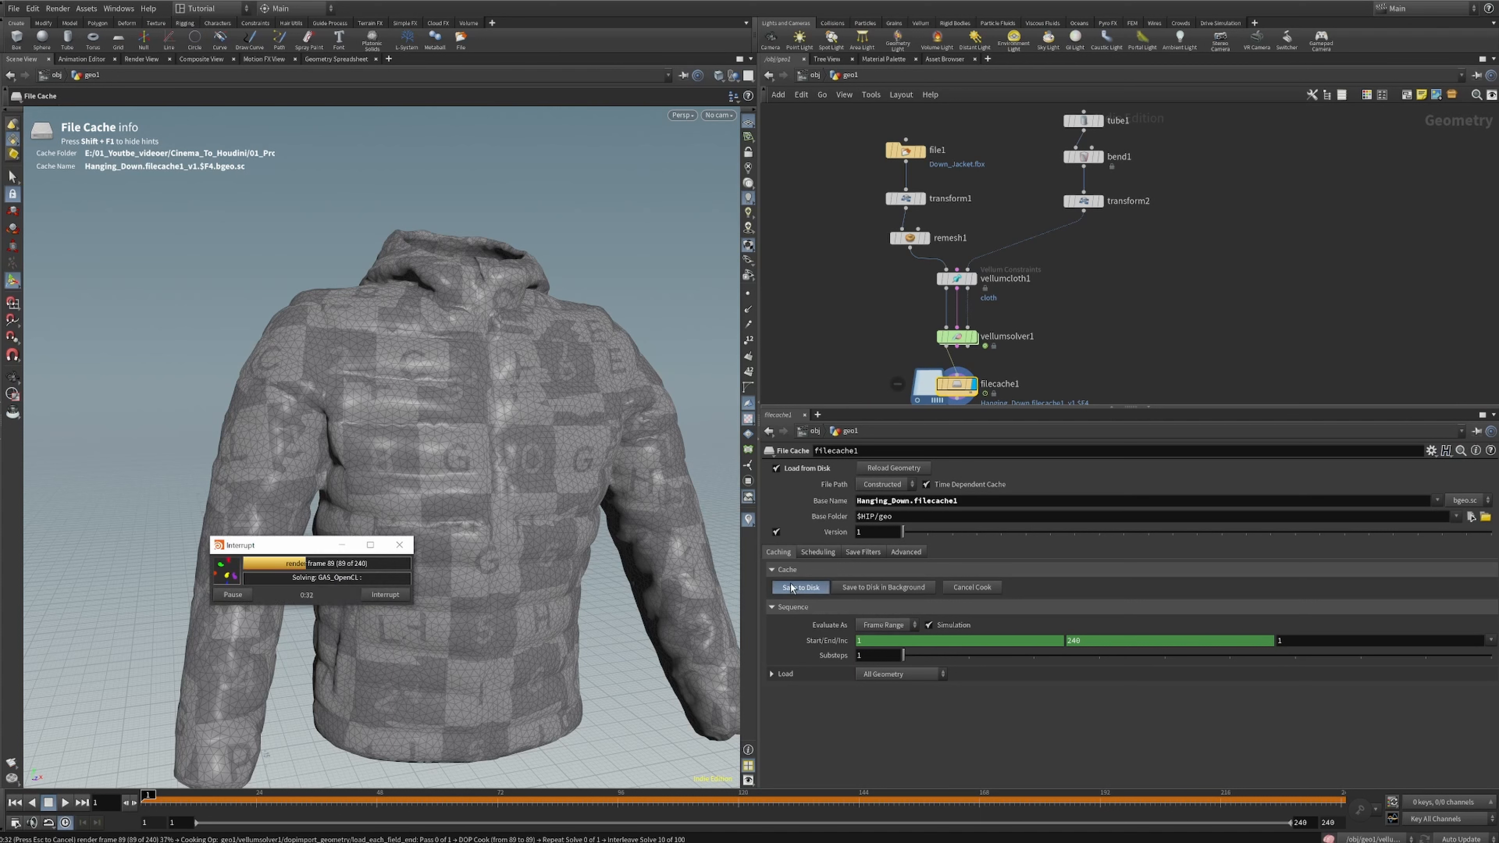
- Play the re-cached simulation, stop partway and examine the hanging jacket from several angles
key("Up")
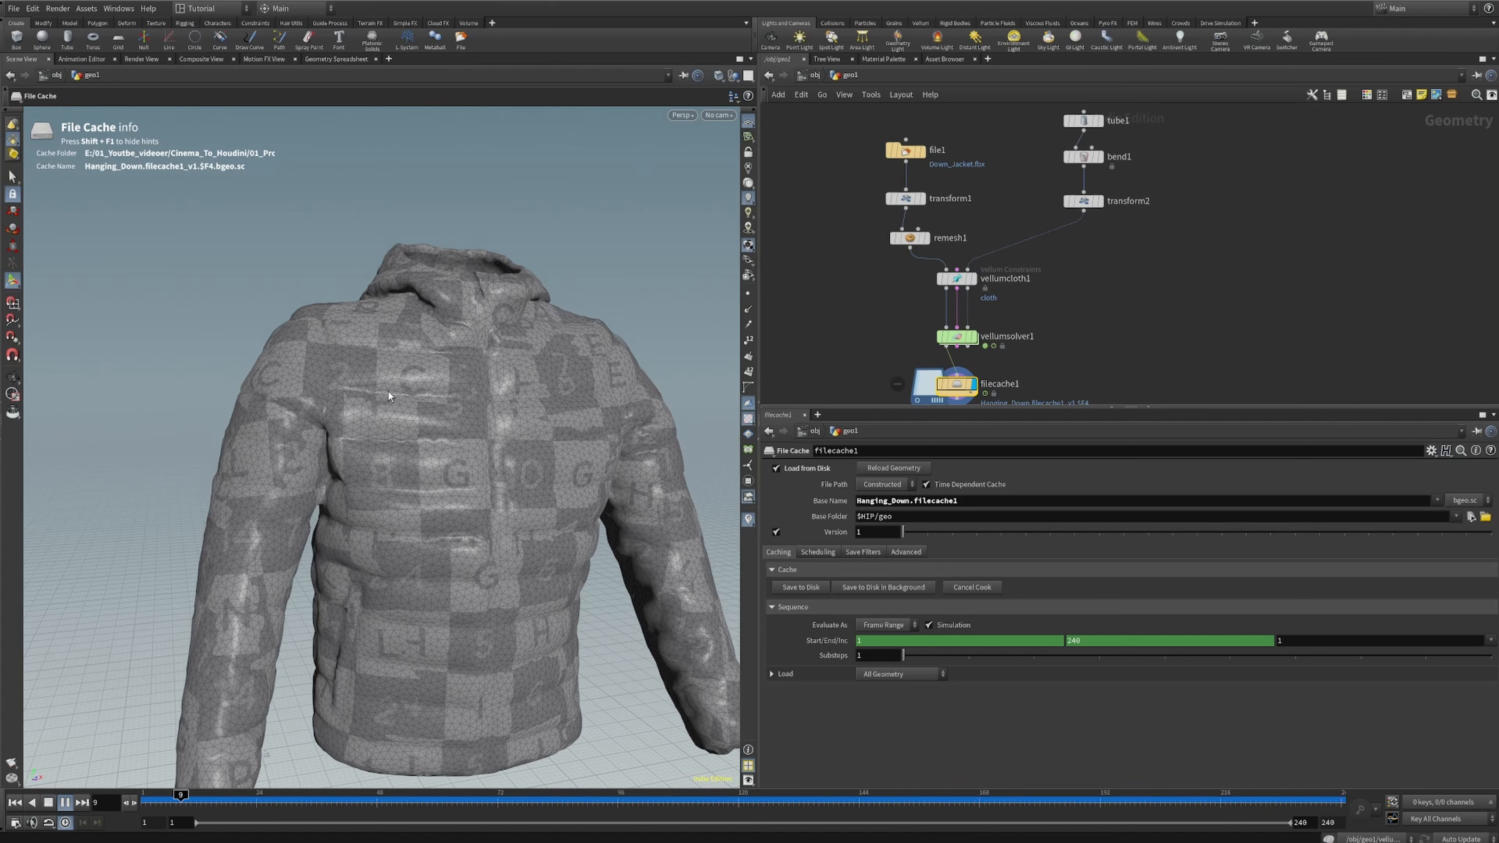
key("Escape")
right_click_drag(502, 360, 449, 426)
left_click_drag(449, 426, 559, 400)
right_click_drag(559, 400, 472, 449)
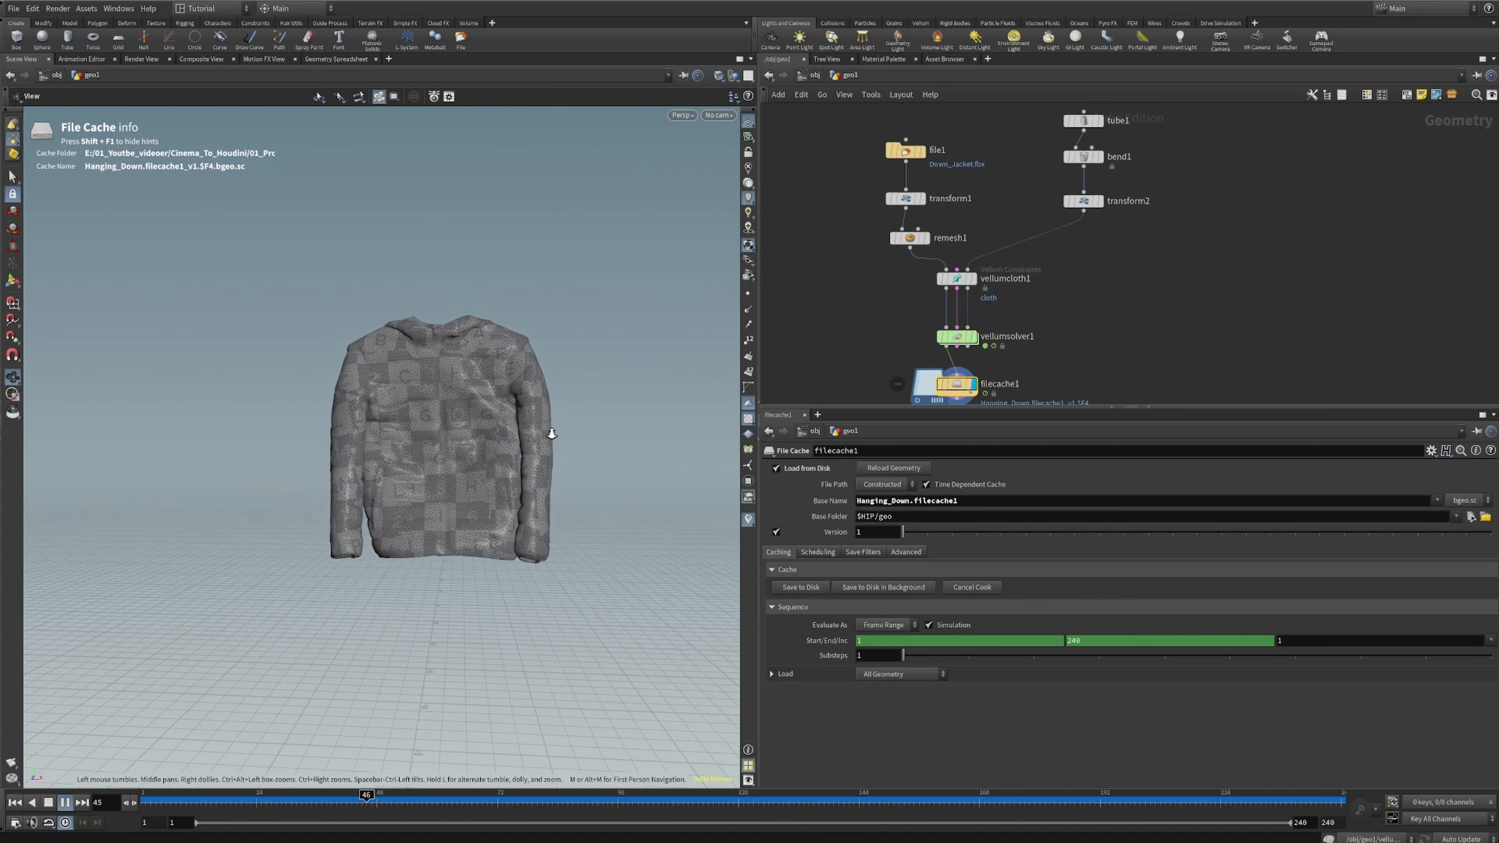
left_click_drag(549, 433, 444, 411)
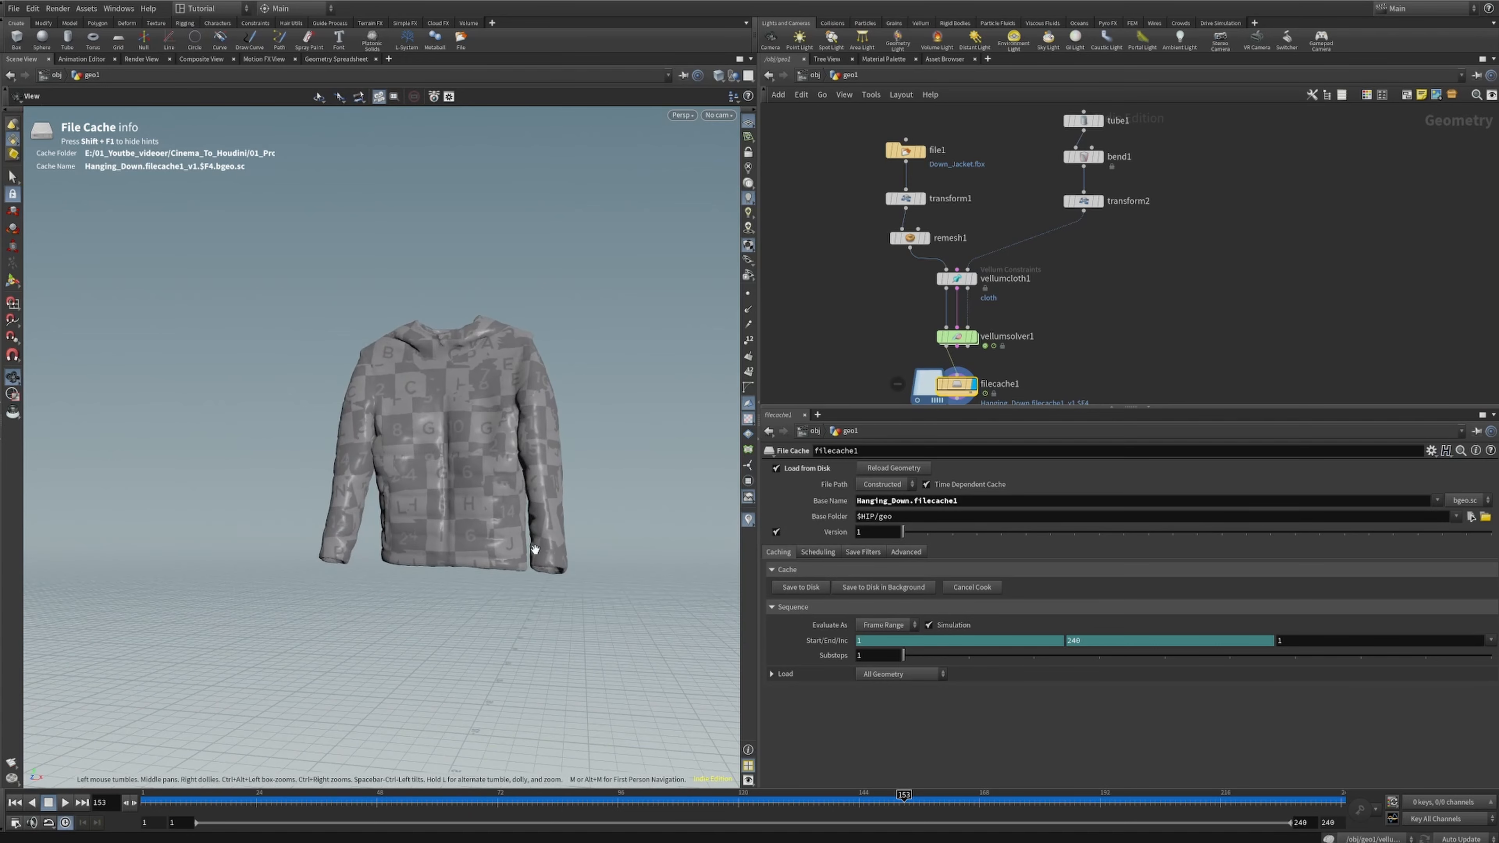
left_click_drag(534, 549, 616, 492, "alt")
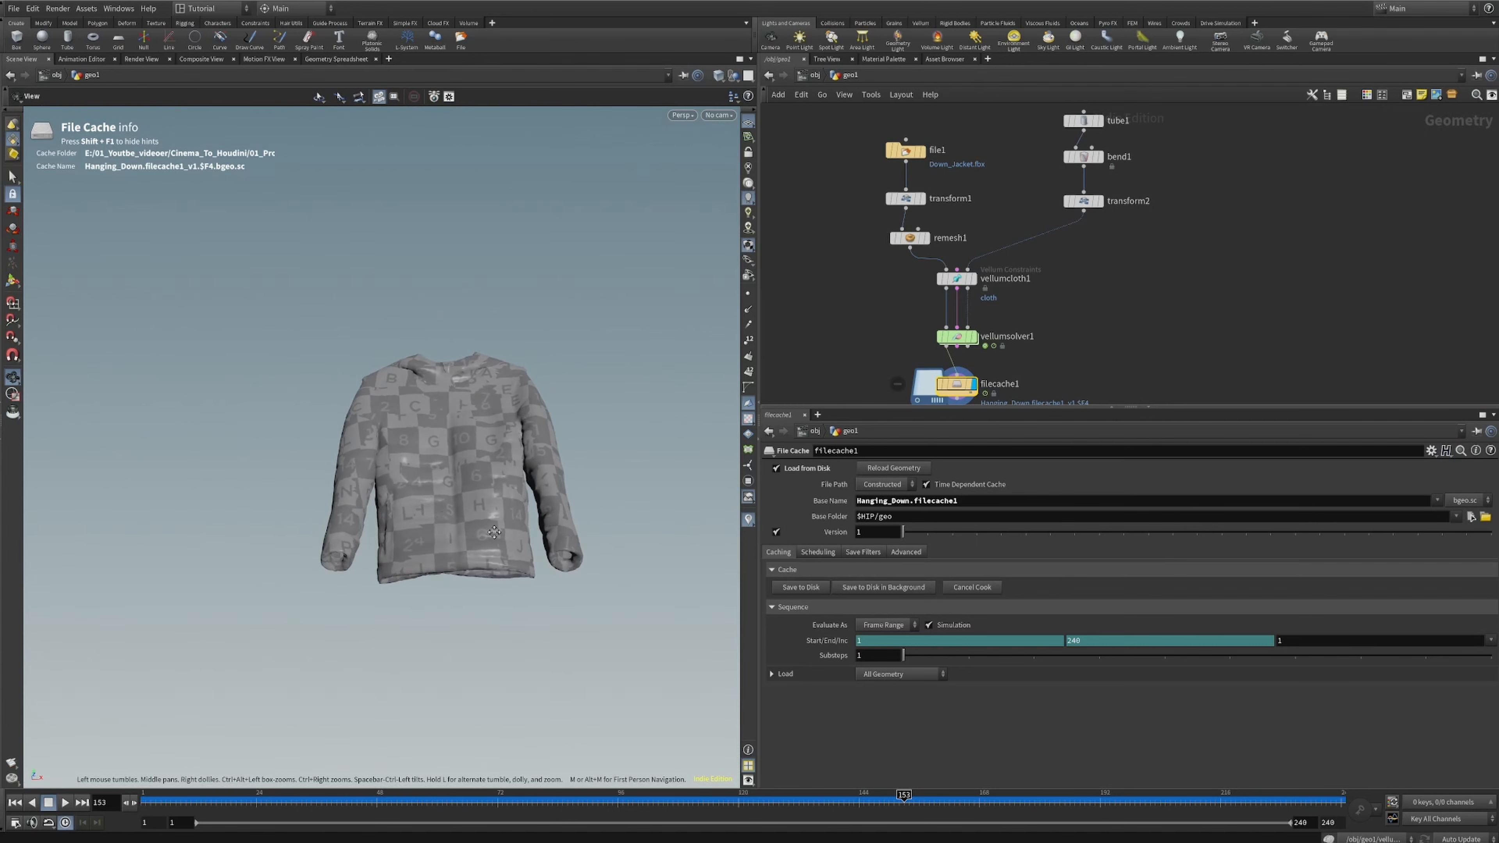
left_click_drag(512, 351, 659, 437, "alt")
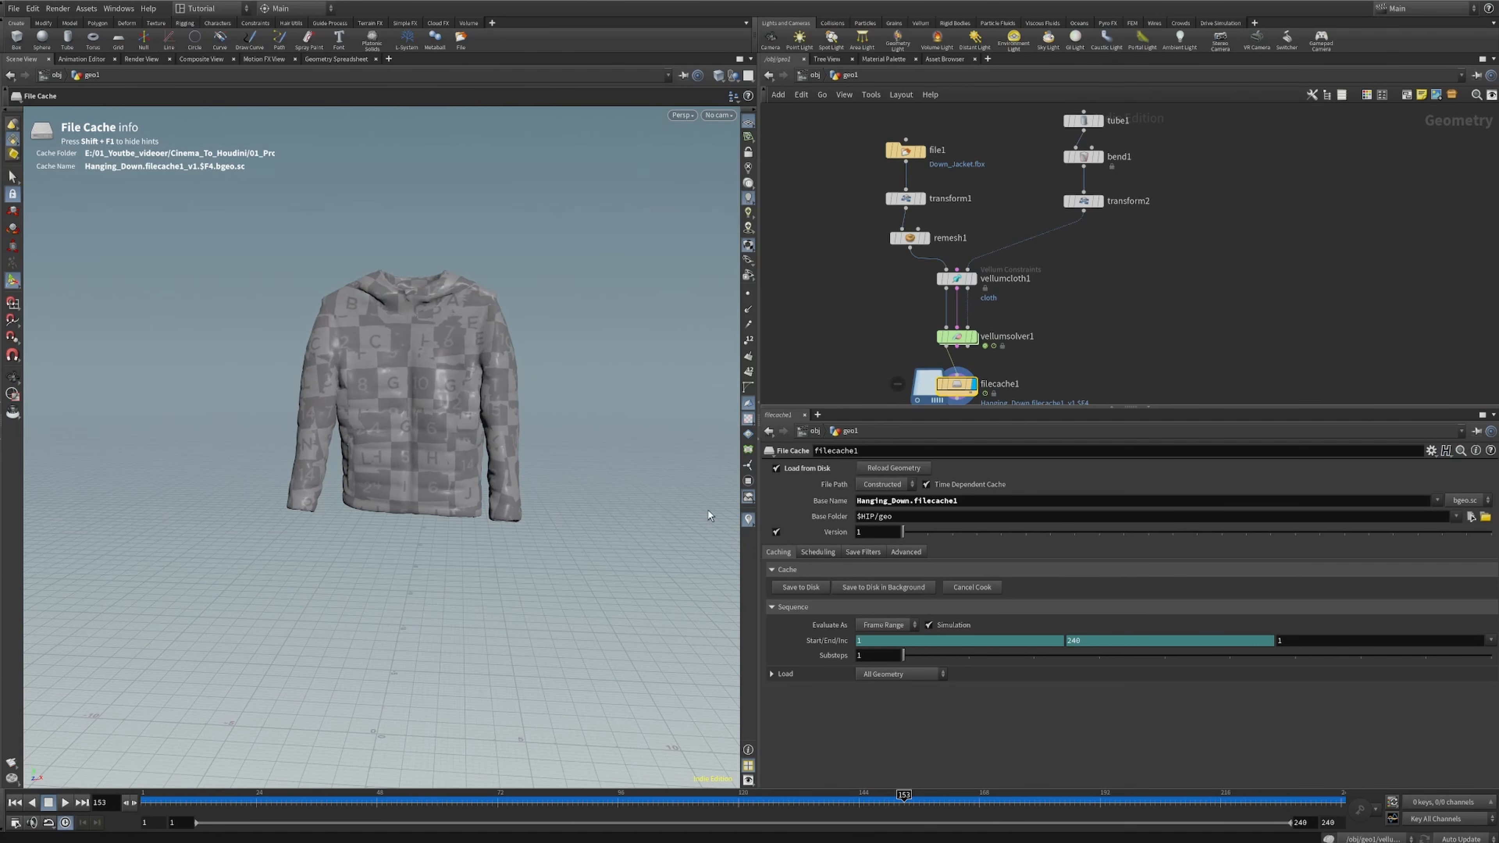
- Add a ROP Alembic Output node below filecache1 and wire the cache's output into it
scroll(1048, 371, "down", 3)
middle_click_drag(1069, 353, 1106, 269)
scroll(1062, 285, "up", 5)
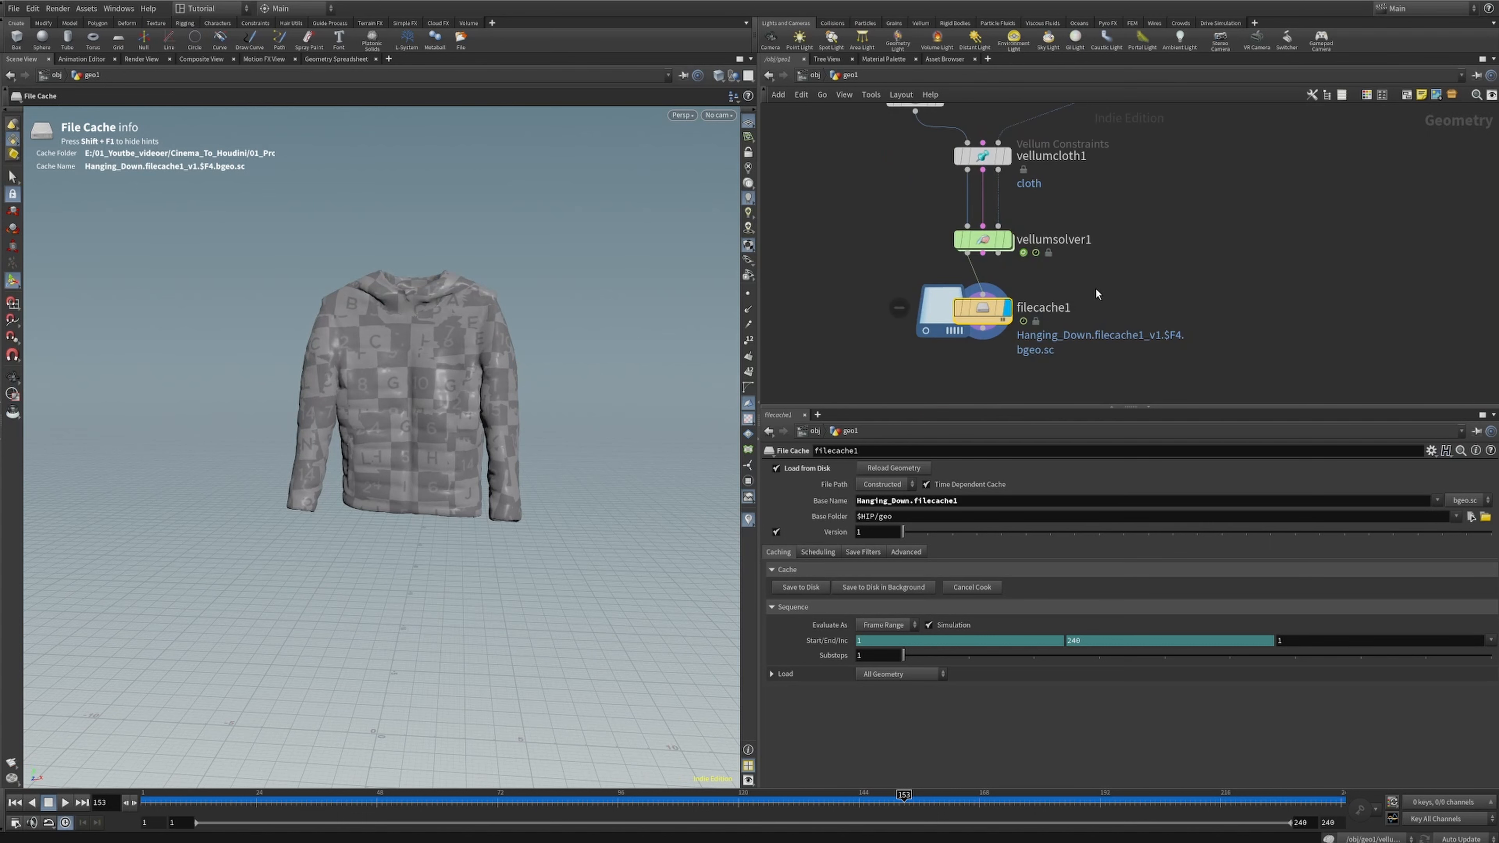
middle_click_drag(1091, 381, 1094, 336)
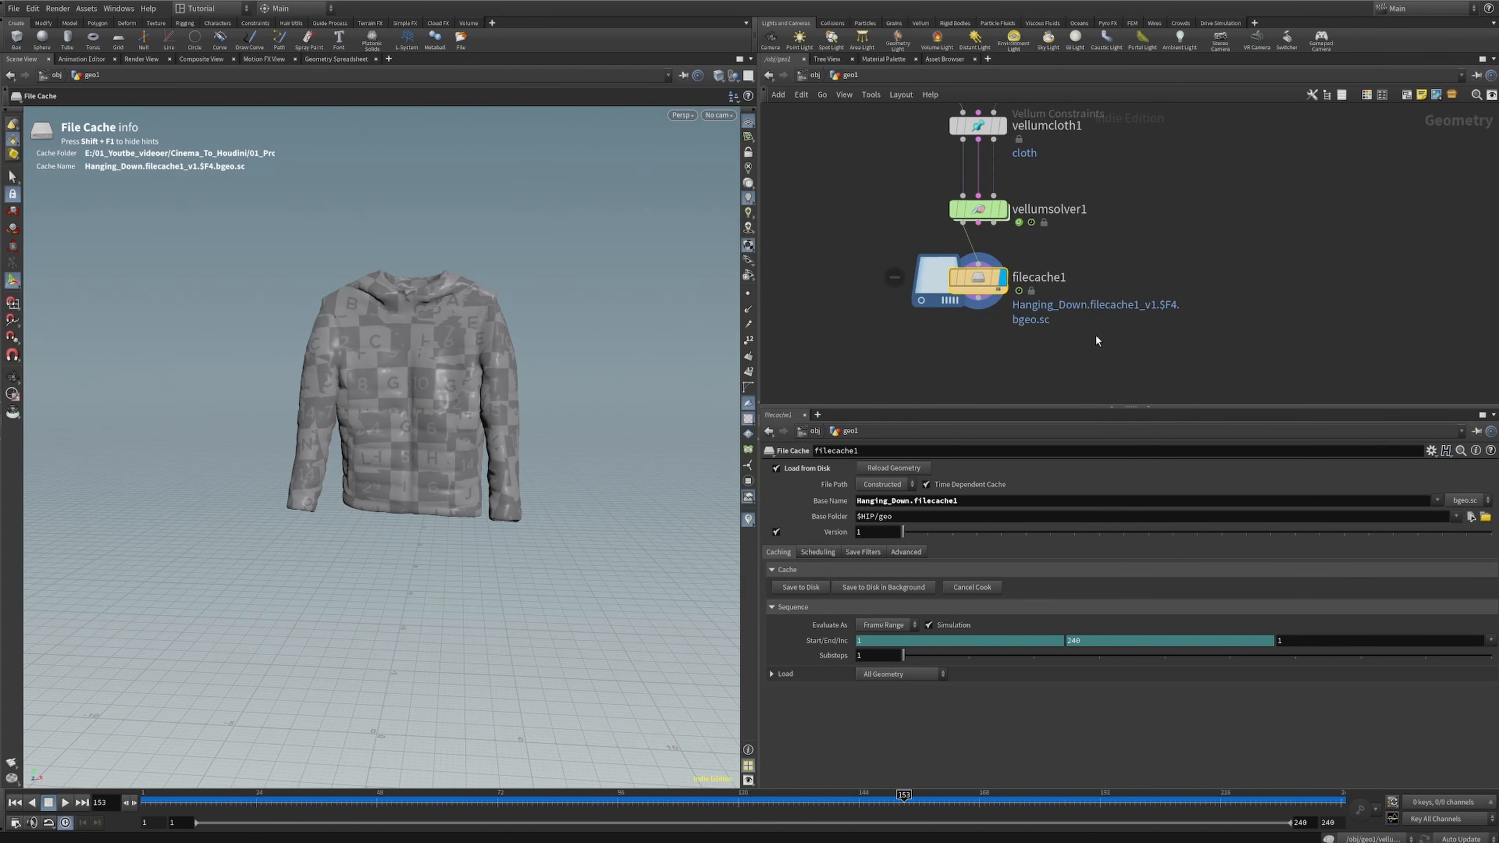
key("Tab")
type("rop")
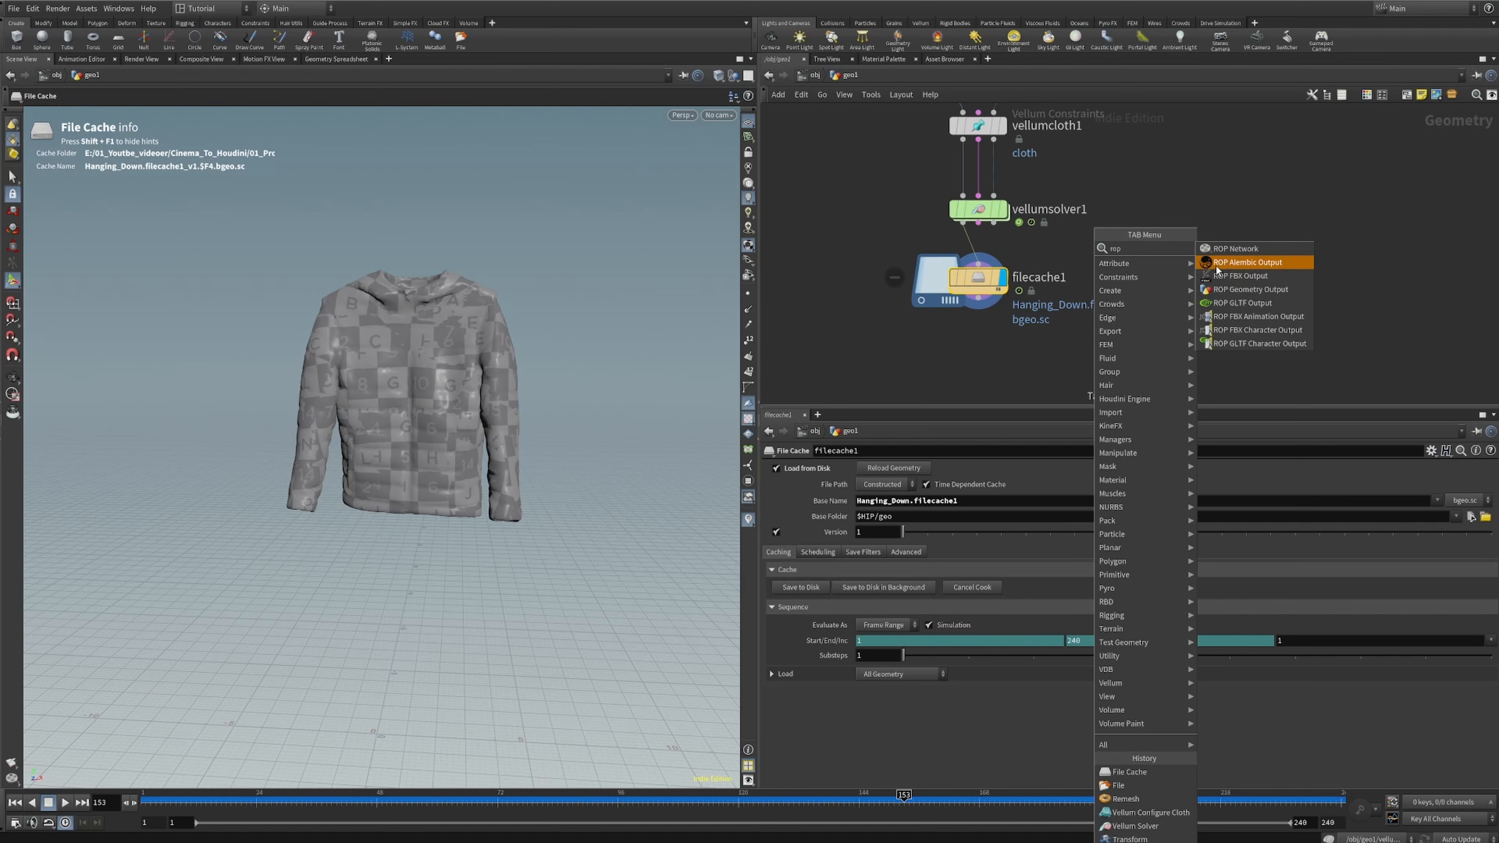
left_click(1226, 263)
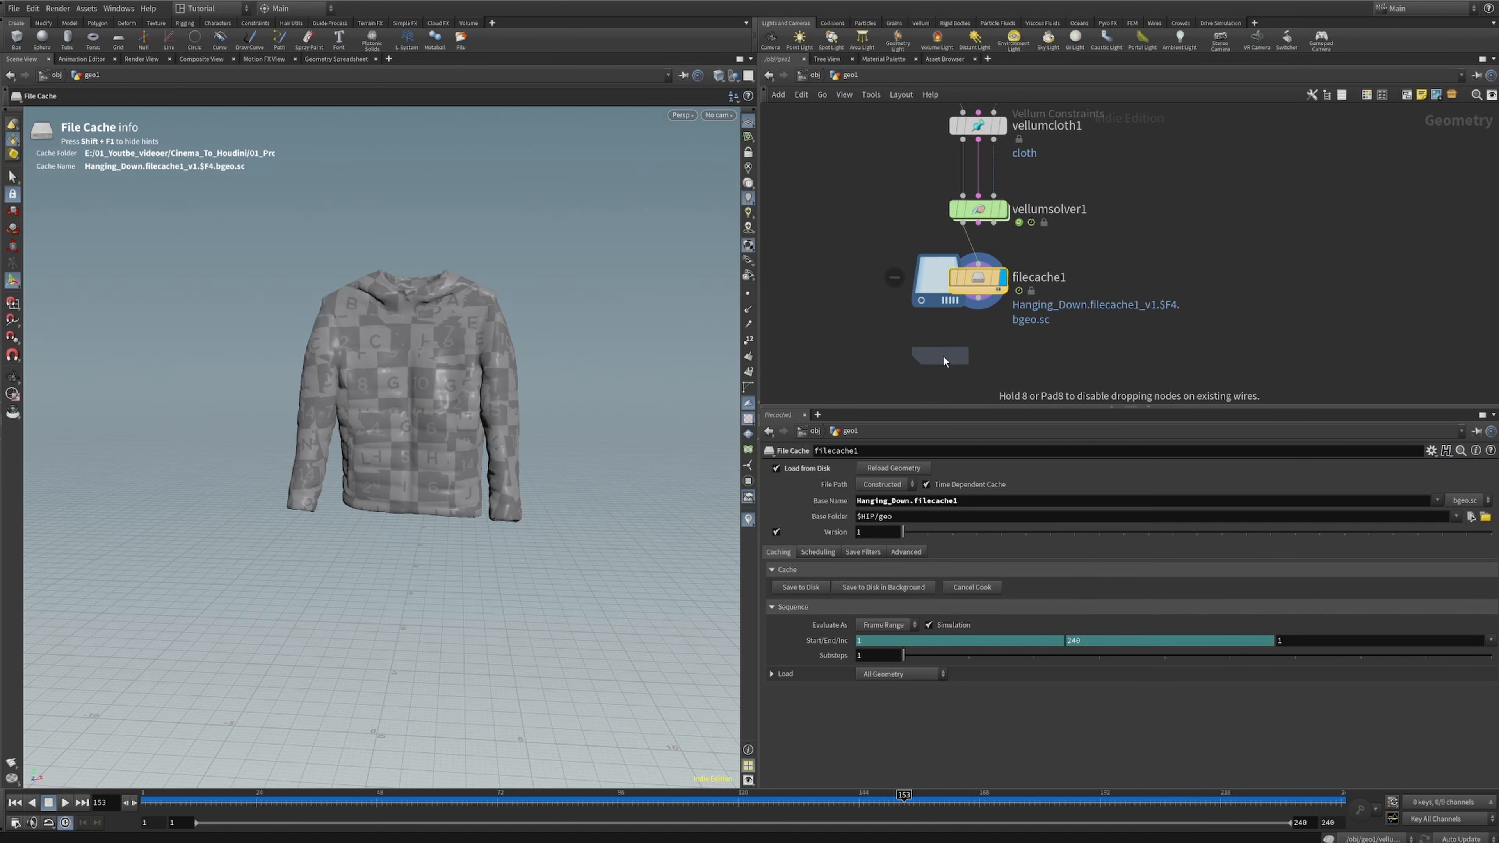
left_click(1005, 356)
left_click_drag(1005, 355, 986, 366)
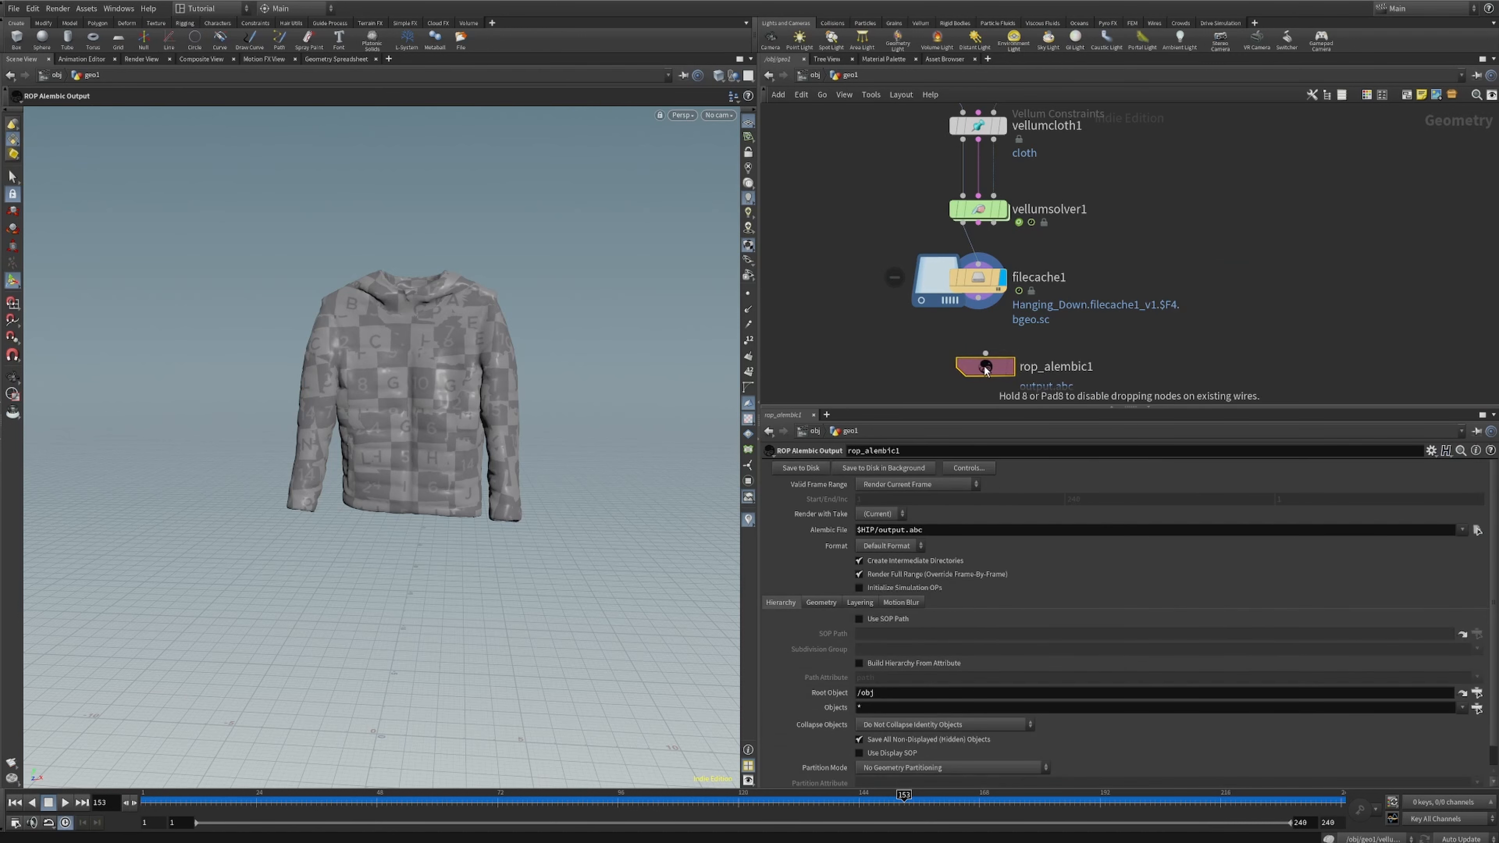
left_click_drag(978, 300, 995, 359)
- Set the valid frame range of rop_alembic1 to Render Frame Range
middle_click_drag(1190, 316, 1176, 251)
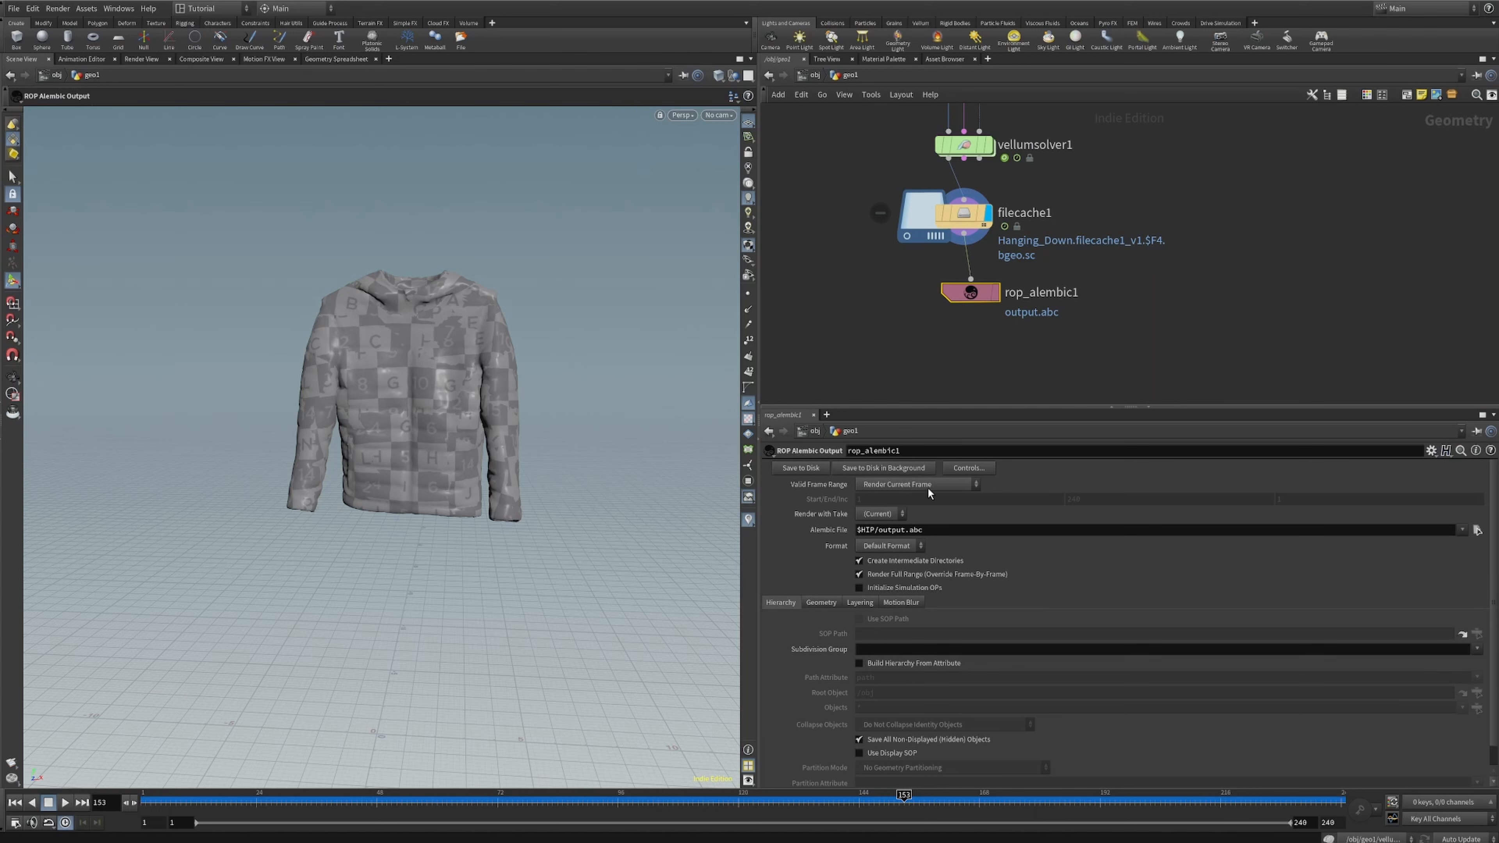
left_click(903, 484)
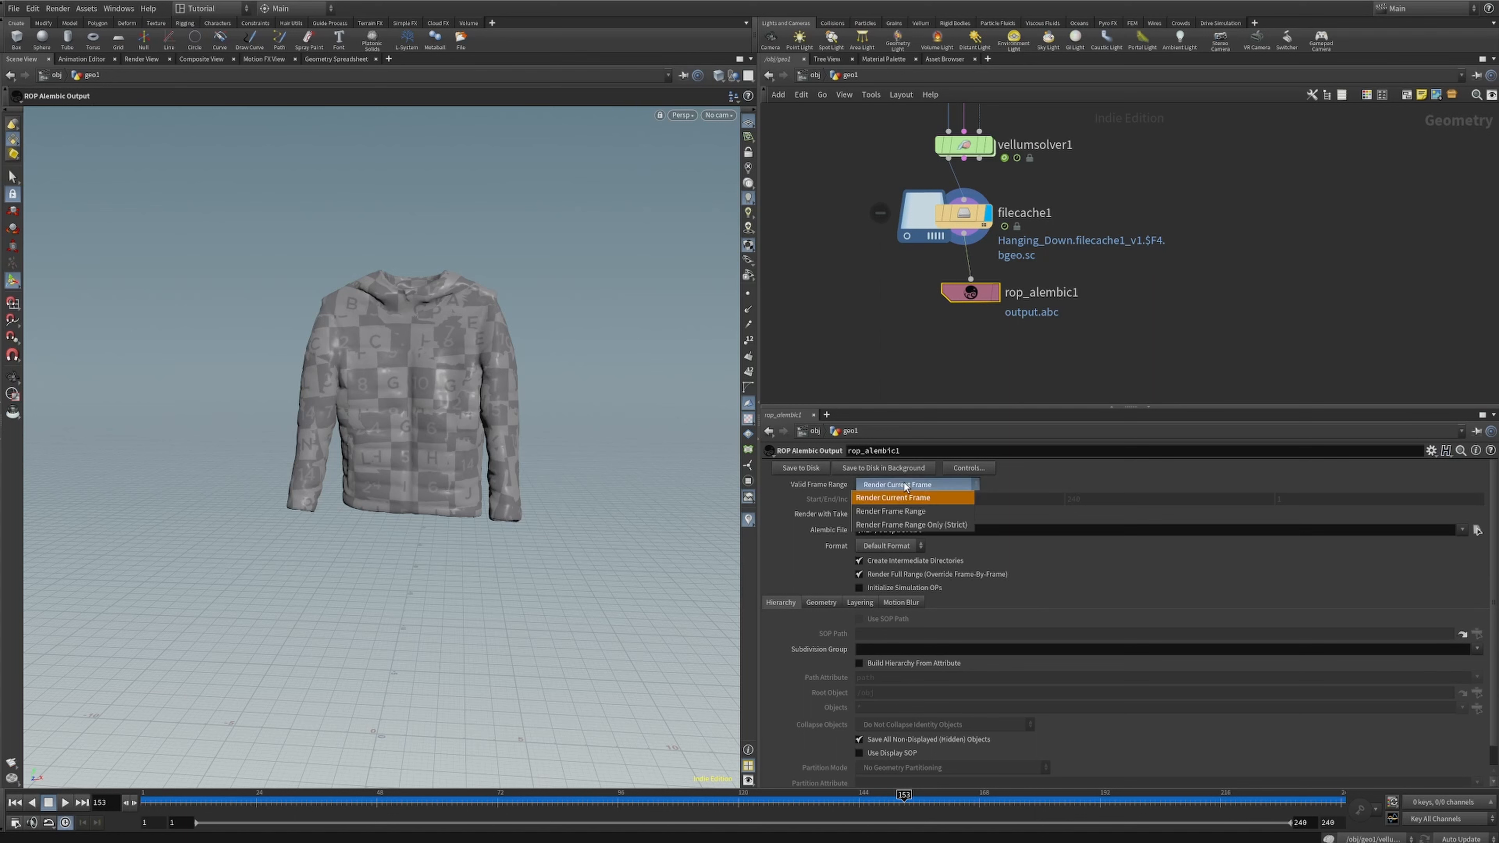
left_click(918, 514)
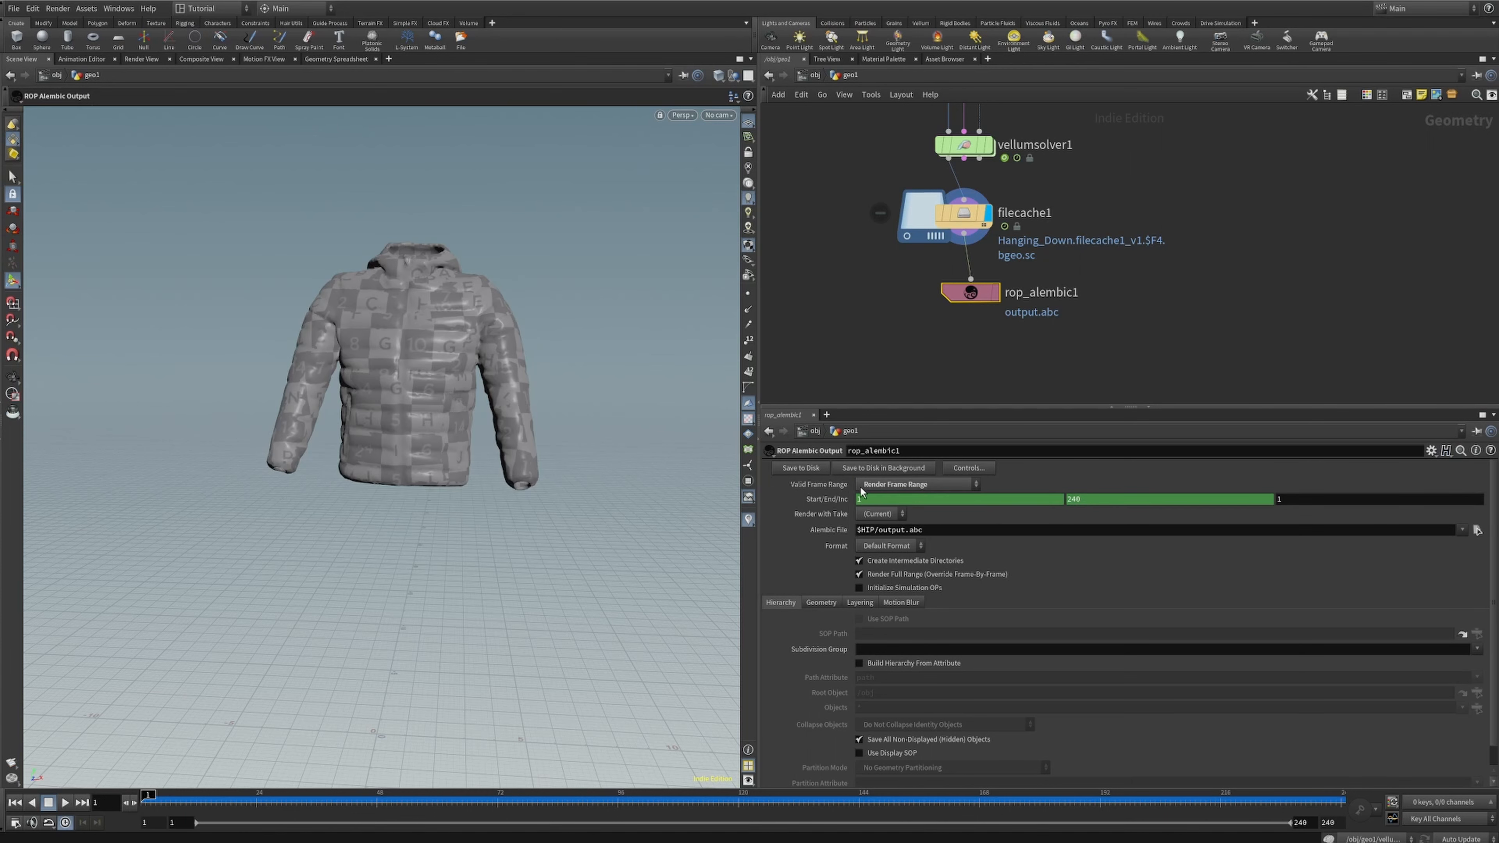